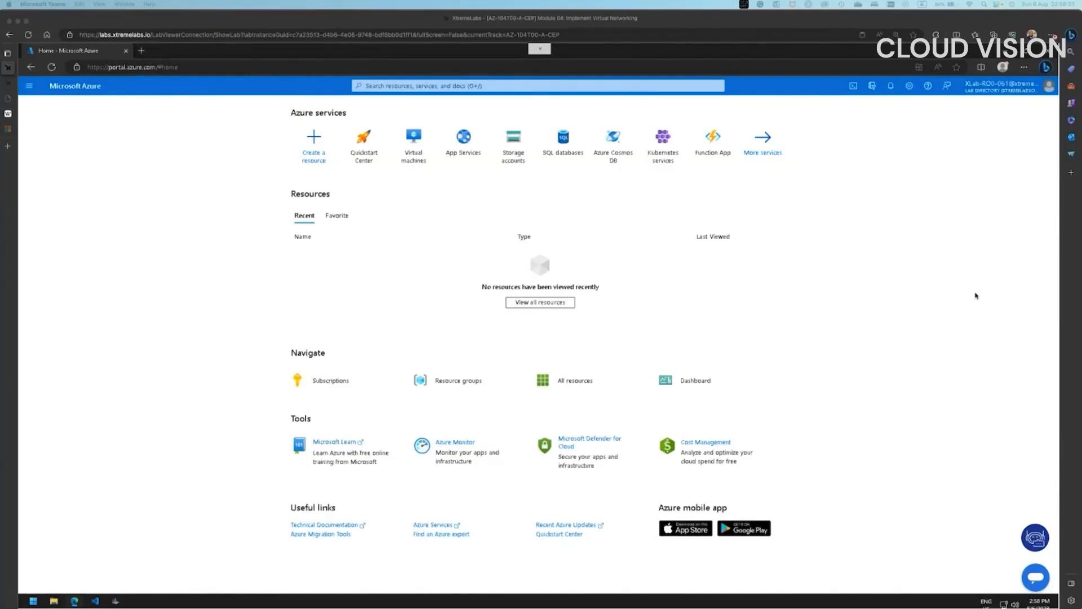
- Search the portal for 'virtual' and open the Virtual networks list
left_click(517, 86)
left_click(517, 86)
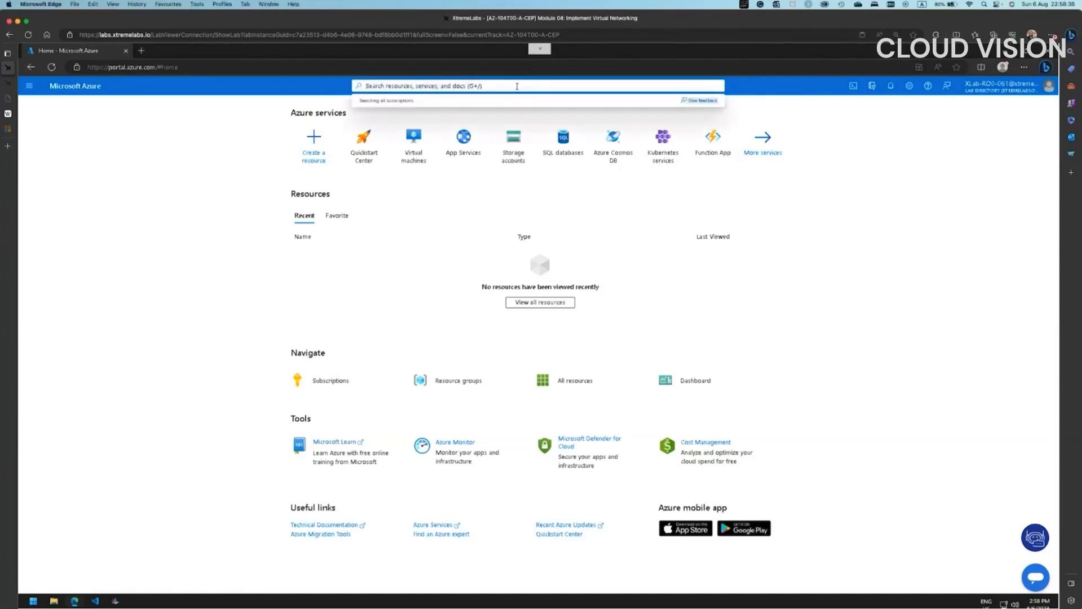
type("virtual")
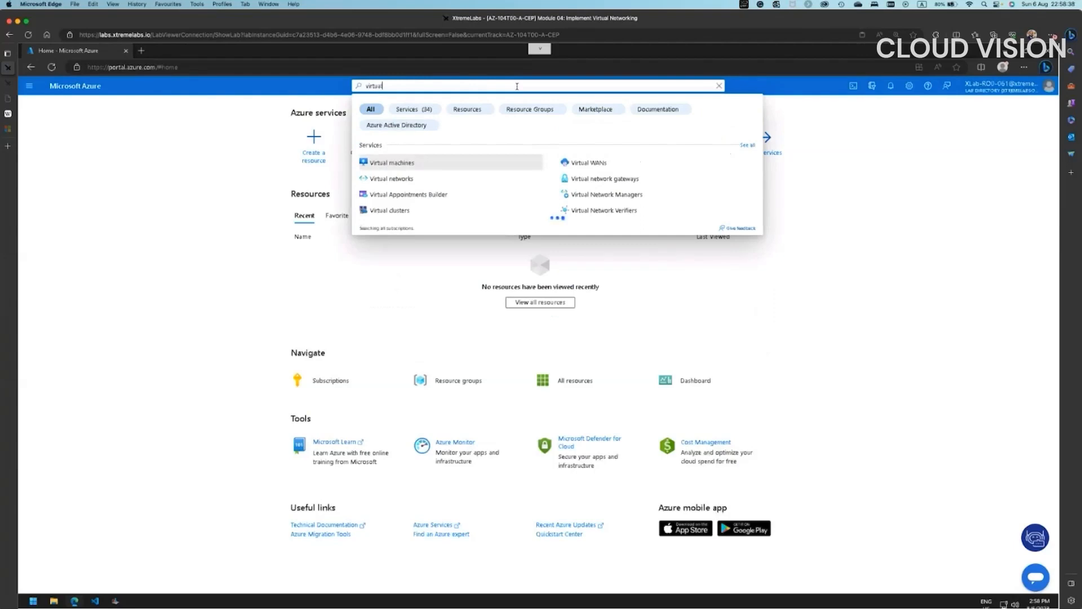
left_click(397, 179)
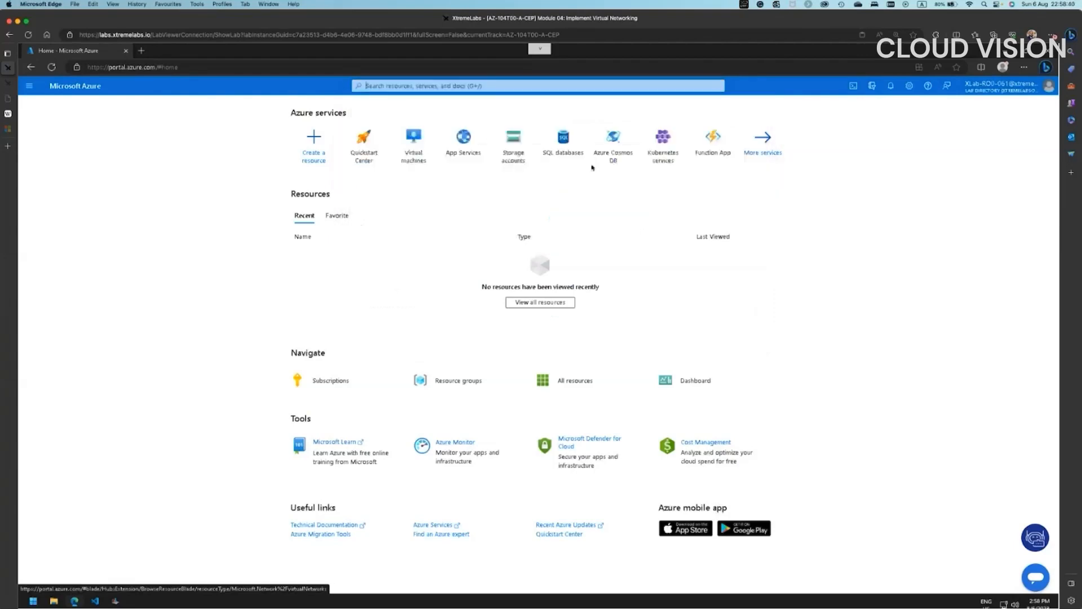
- Zoom the browser page in to 150%
left_click(1025, 67)
left_click(1004, 131)
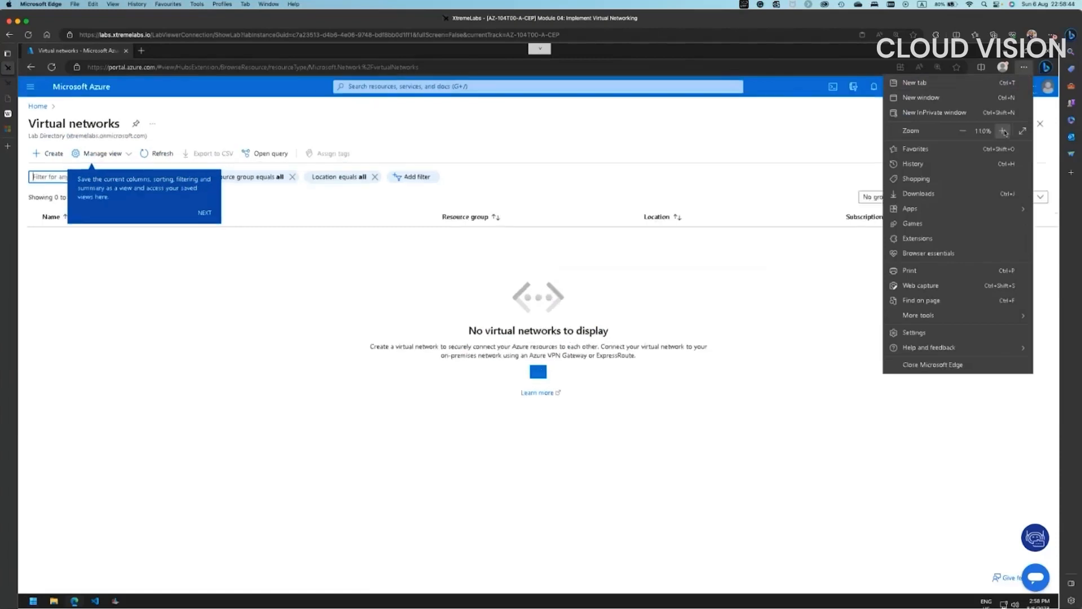
left_click(1004, 131)
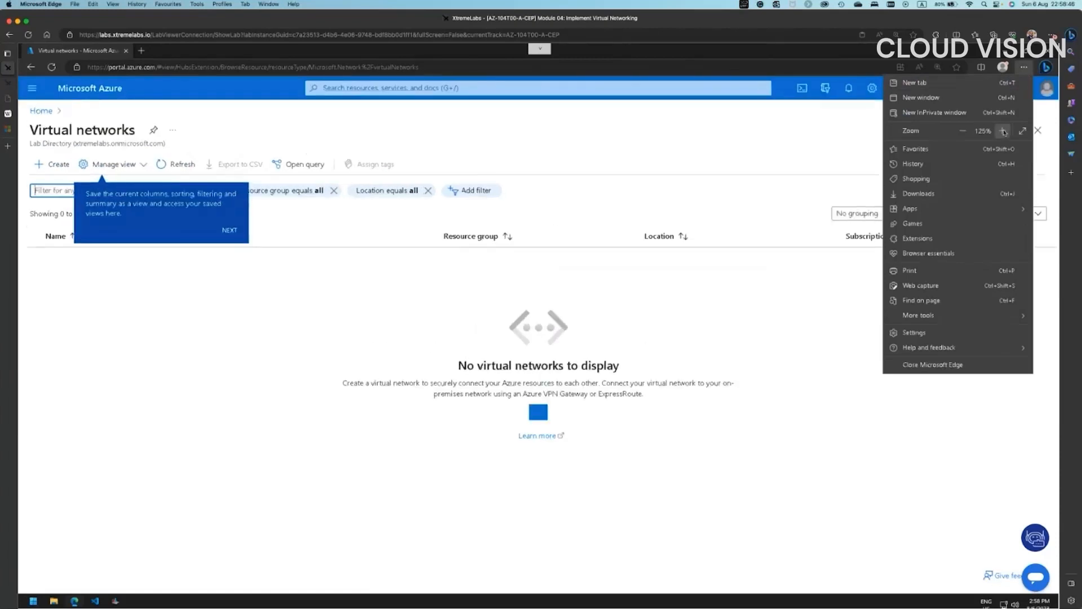
left_click(1004, 131)
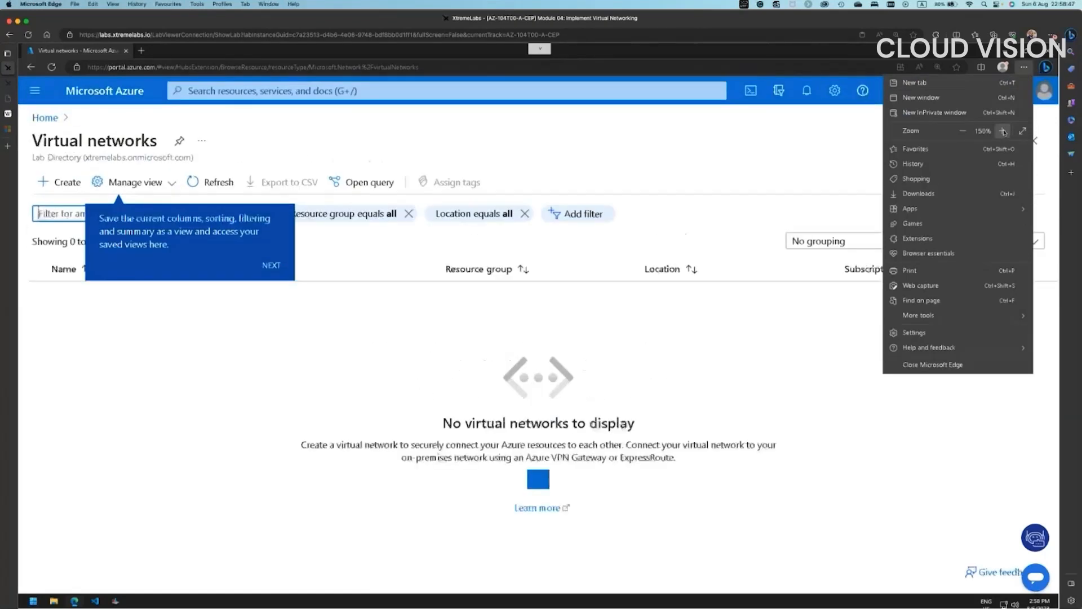
left_click(672, 324)
- Dismiss the tour tips and start creating a new virtual network
left_click(275, 267)
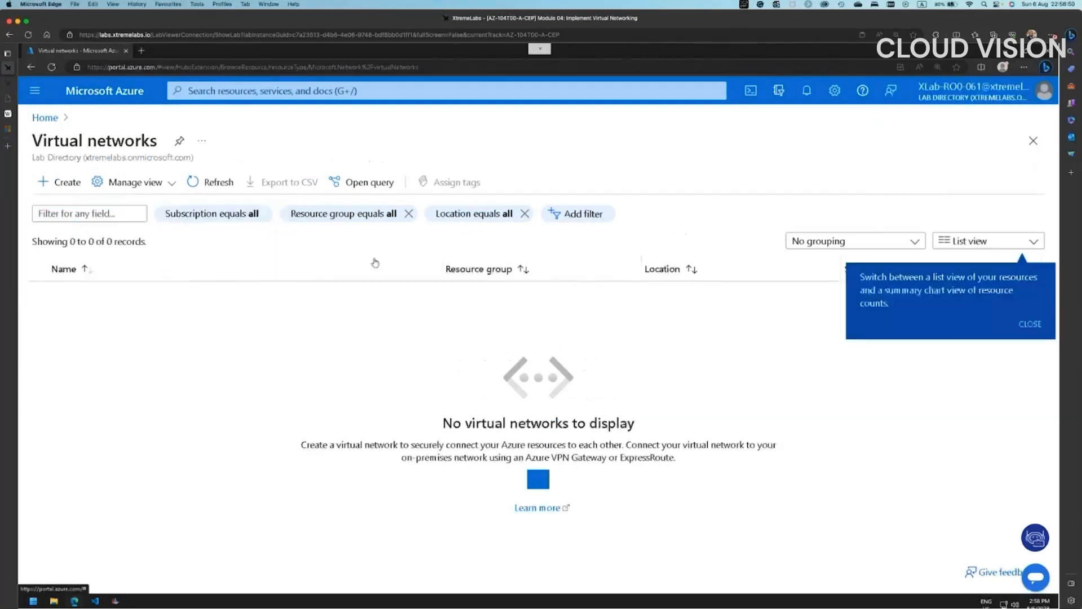
left_click(1029, 327)
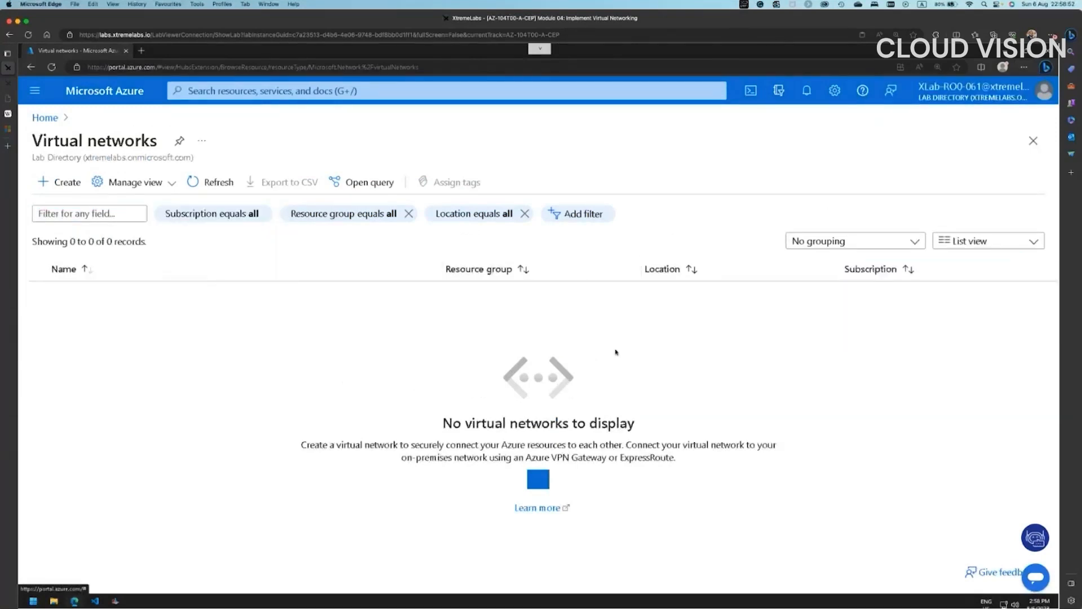
left_click(59, 182)
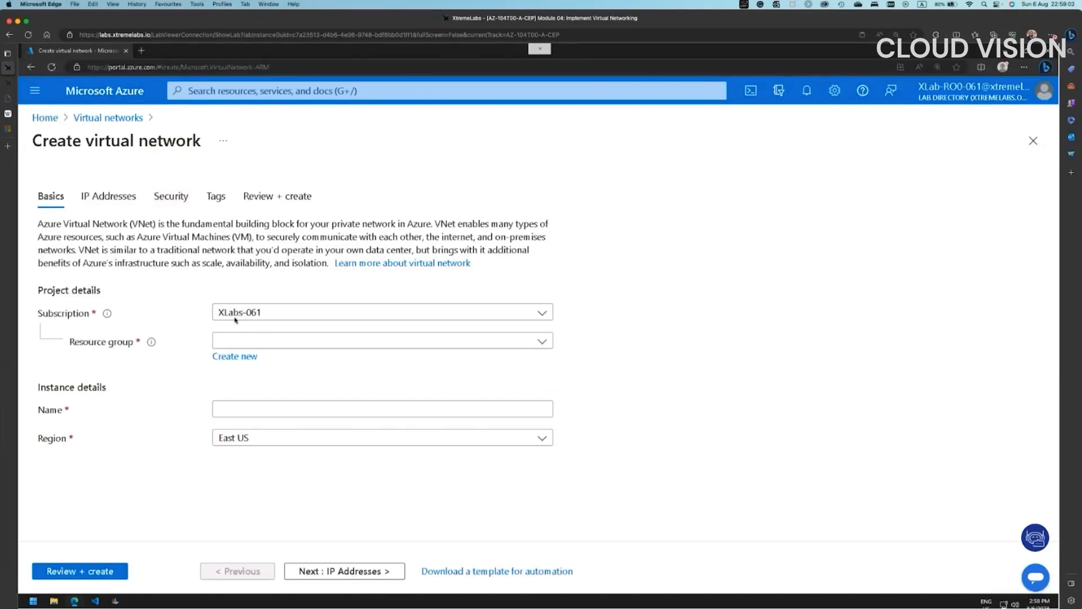
- Keep subscription XLabs-061, create resource group az104-04-rg1, and name the network az104-04-vnet1
left_click(262, 314)
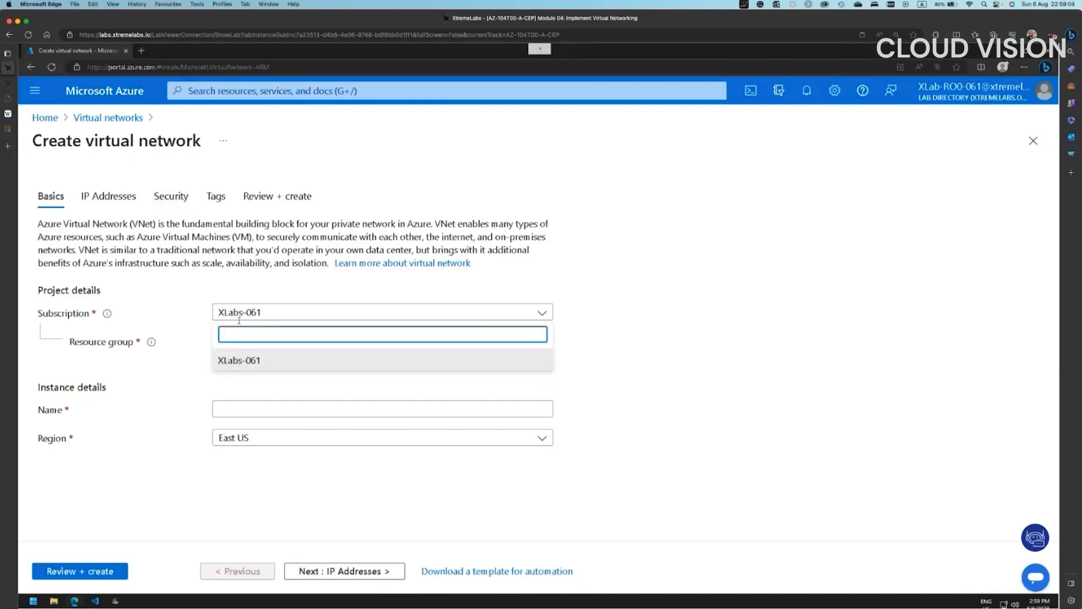
left_click(657, 322)
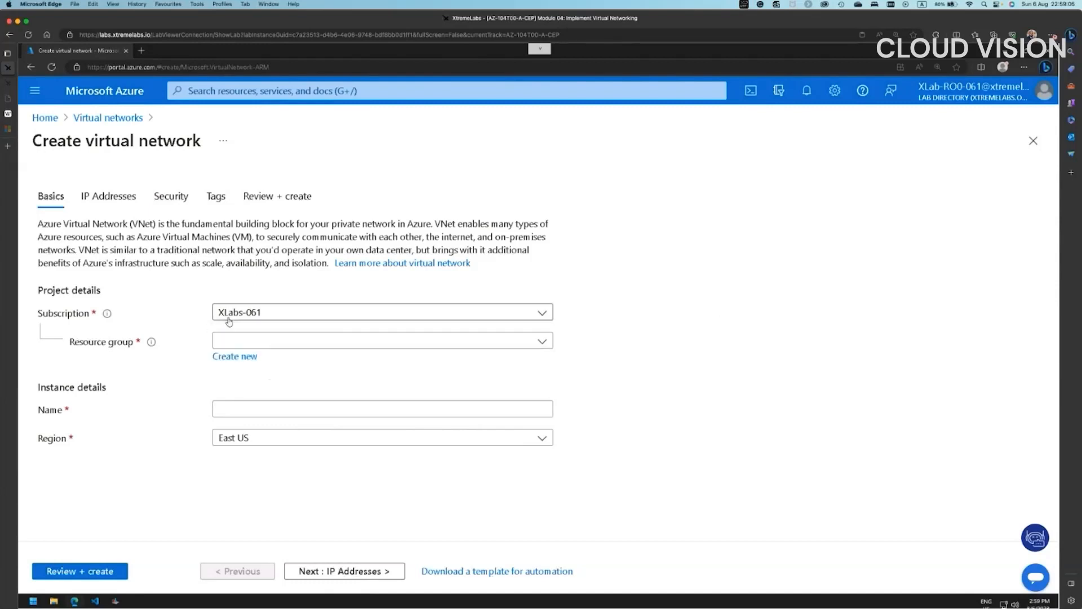
left_click(243, 341)
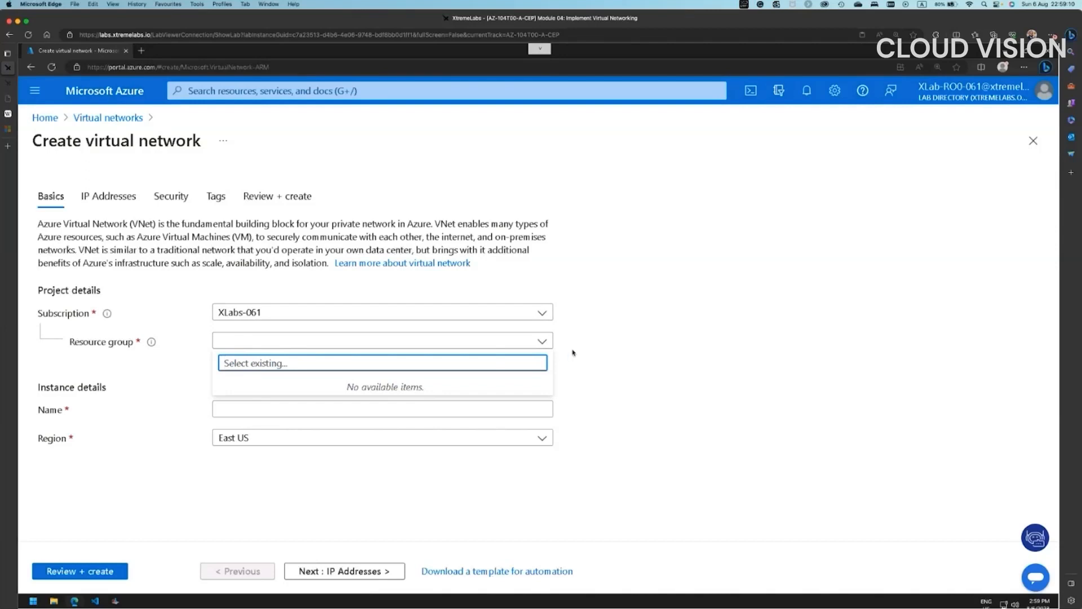
left_click(225, 399)
left_click(237, 360)
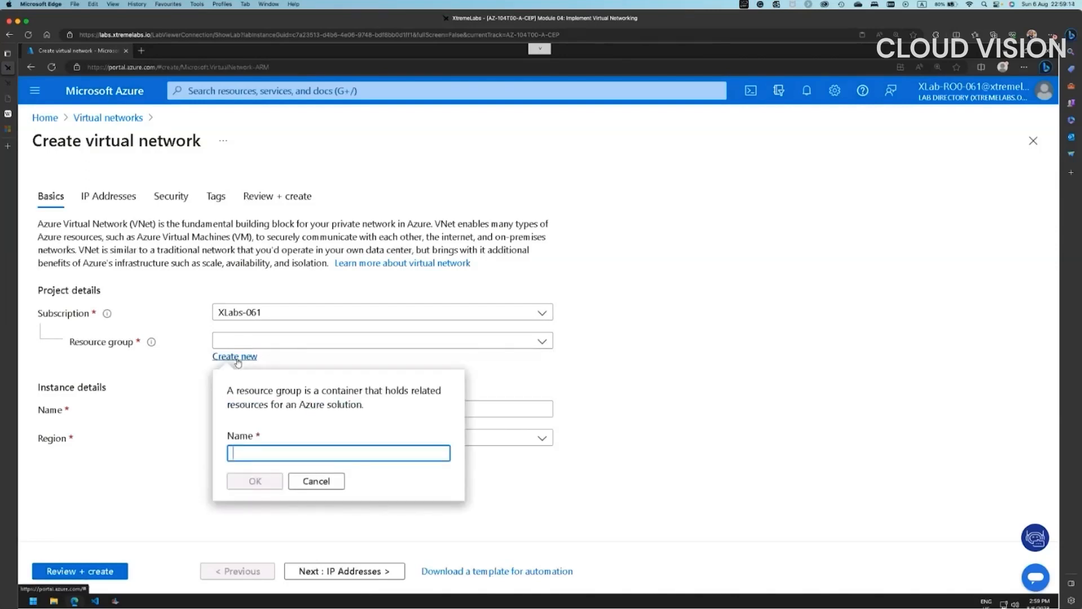
type("az104-04-")
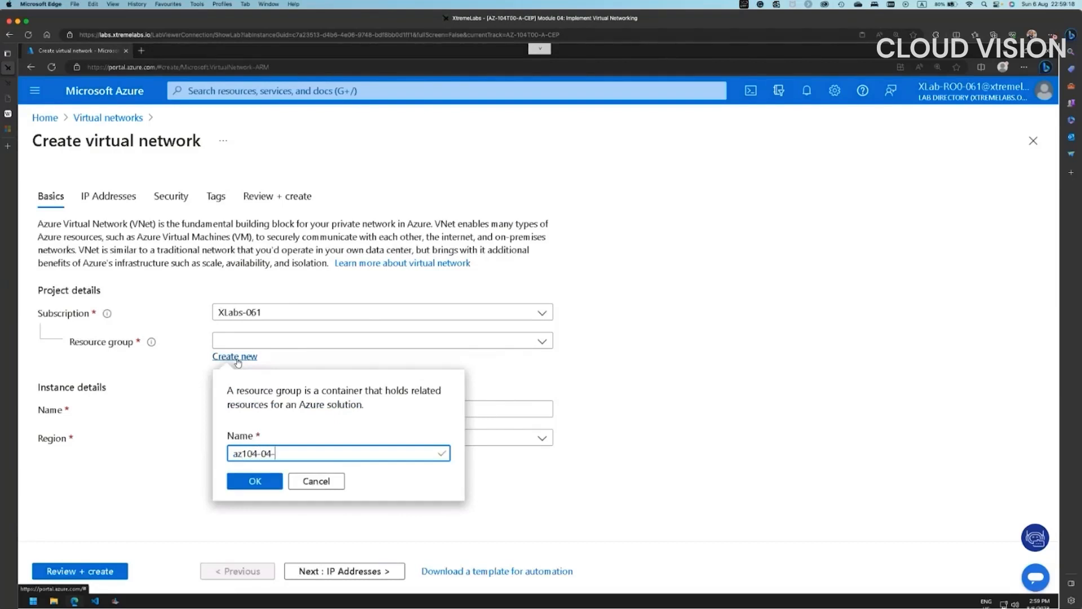
type("rg1")
left_click(265, 482)
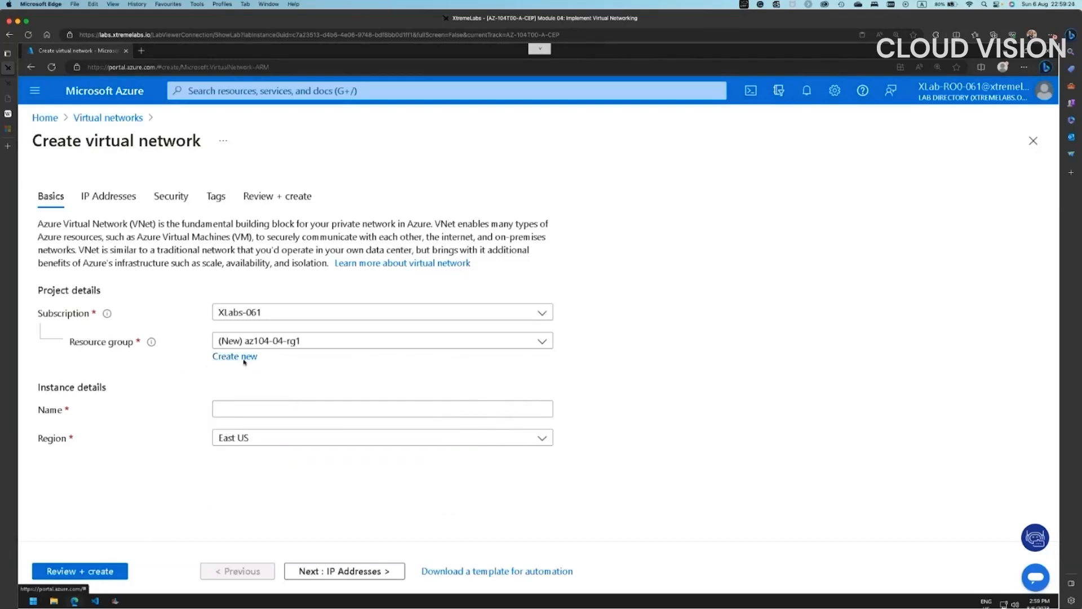
left_click(248, 415)
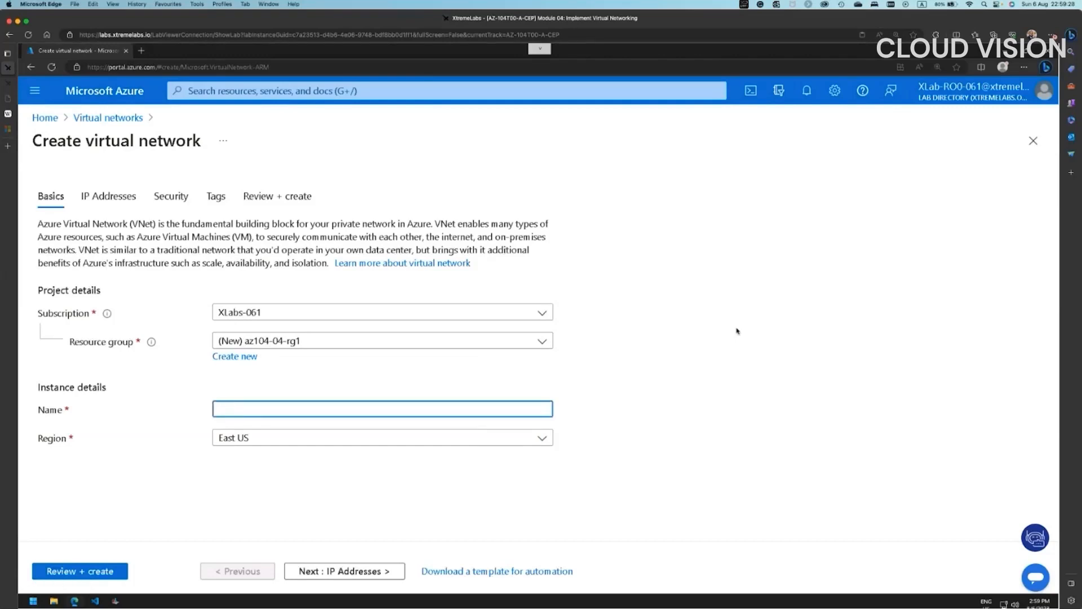
type("az104-04-vnet1")
- Change the IPv4 address space from 10.0.0.0/16 to 10.40.0.0/20, then begin adding a subnet
left_click(345, 572)
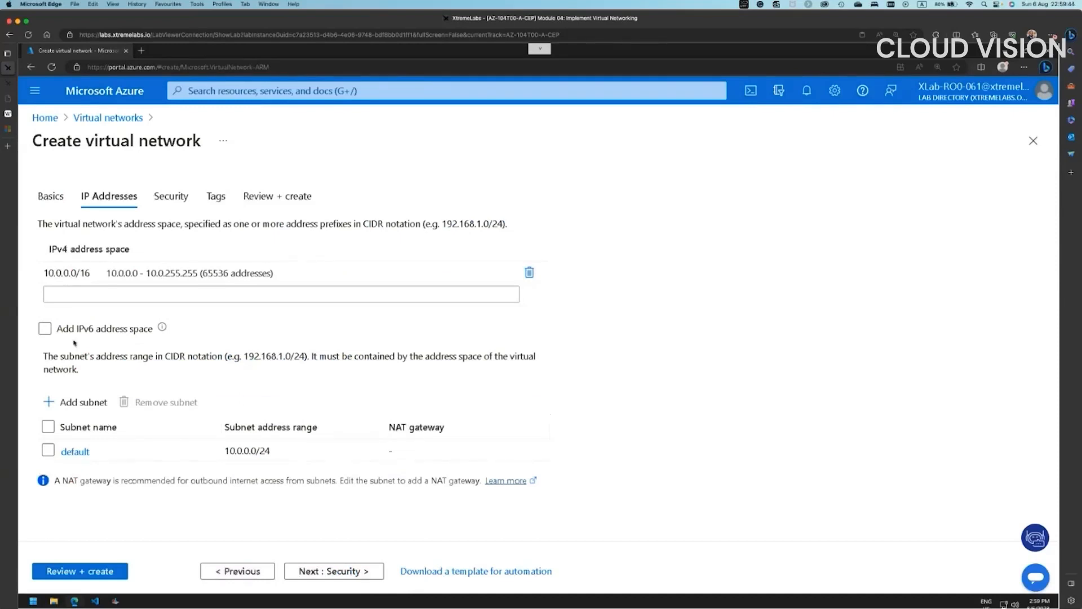
left_click(204, 278)
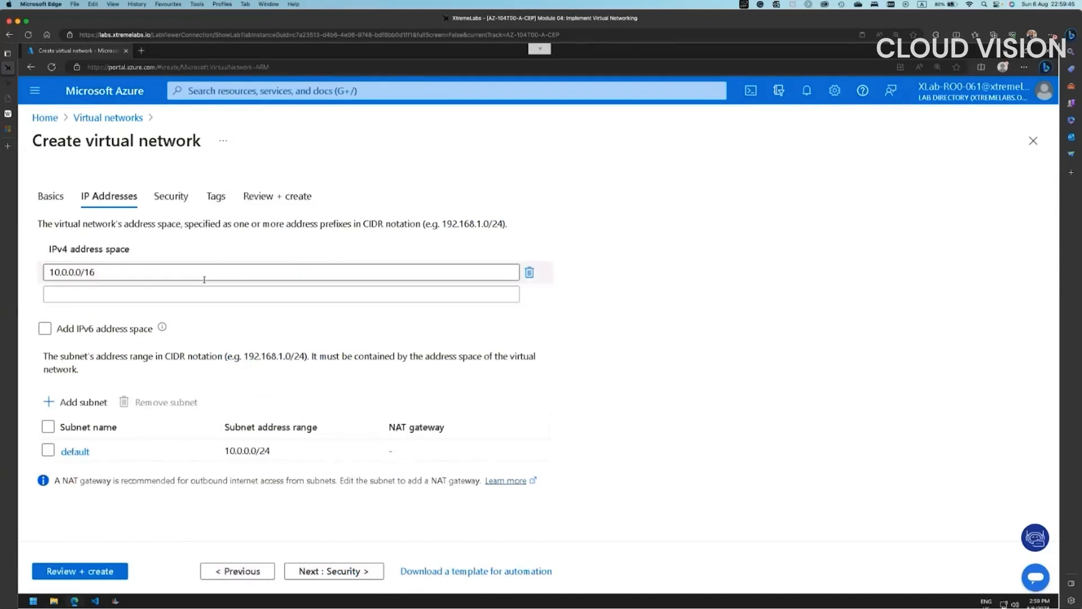
left_click(62, 273)
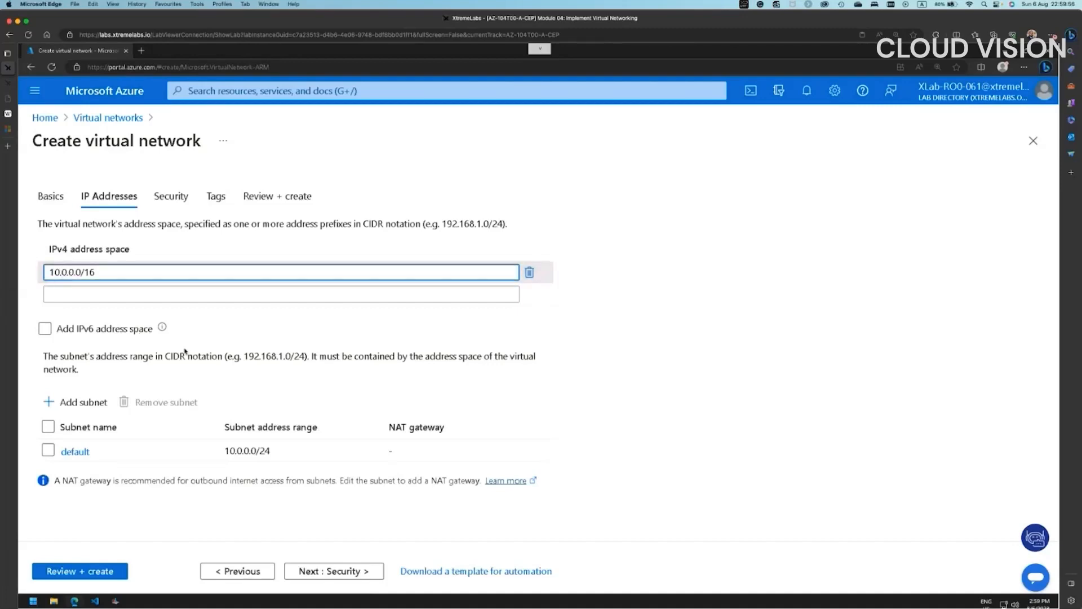
type("4")
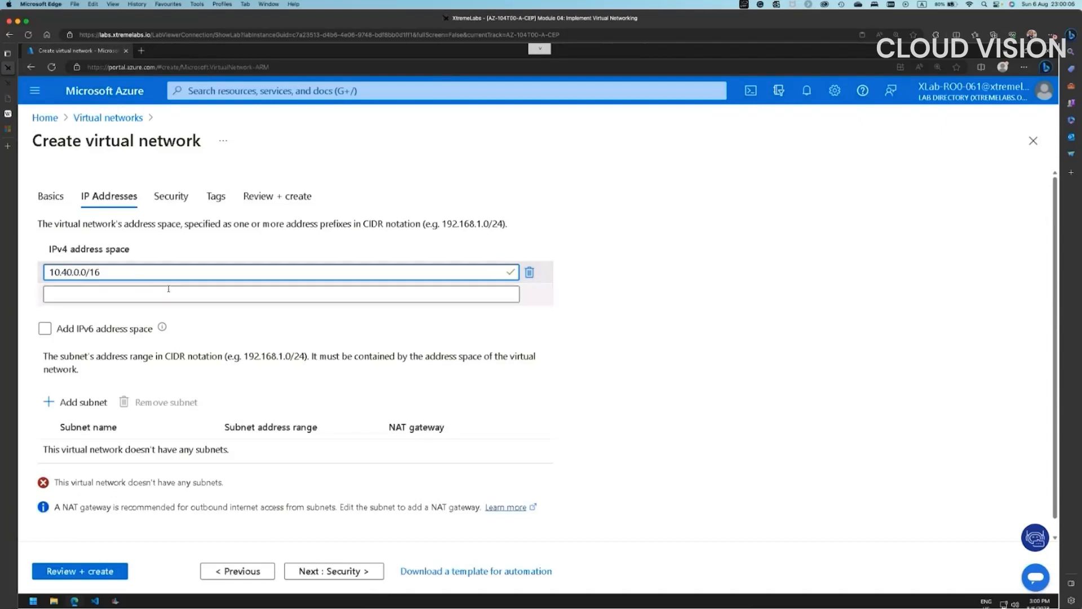
left_click_drag(89, 272, 172, 270)
type("20")
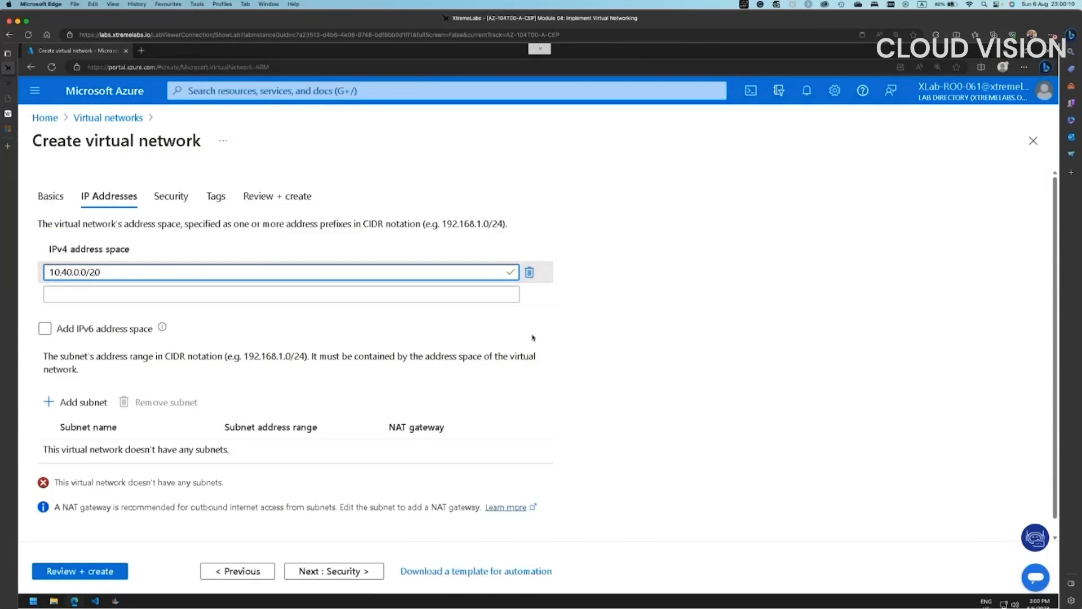
left_click(623, 334)
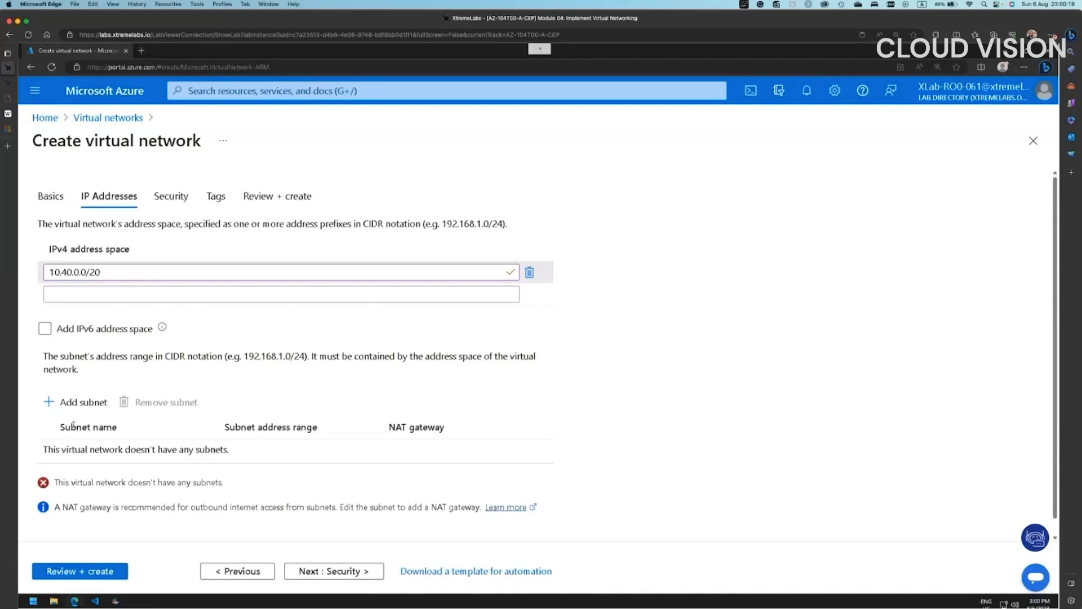
left_click(83, 402)
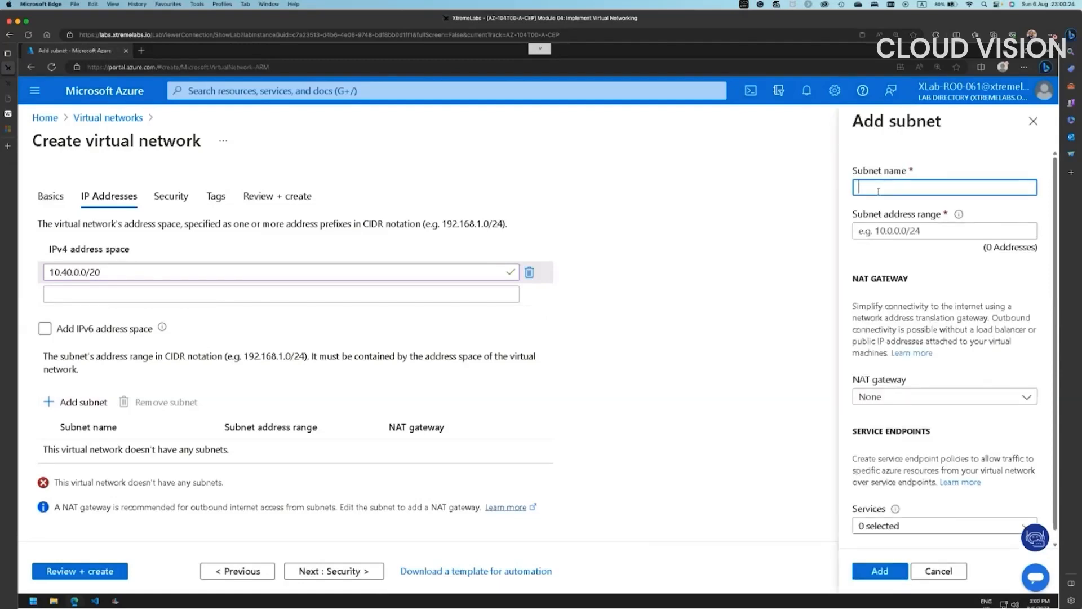
- Name the subnet subnet0 with address range 10.40.0.0/24
type("subnet0")
left_click(902, 234)
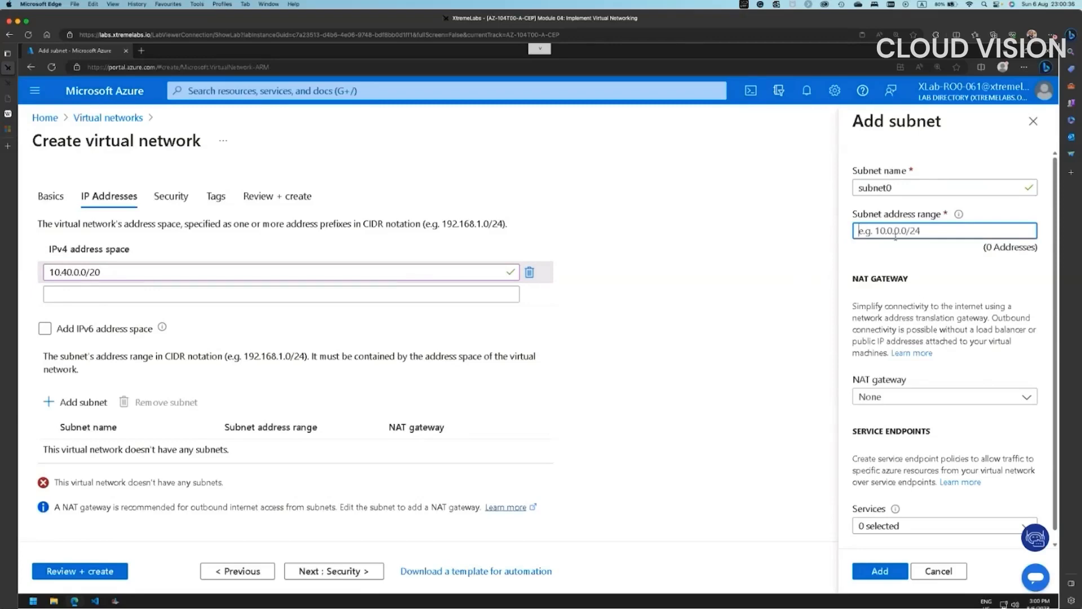
type("10.40.0.0")
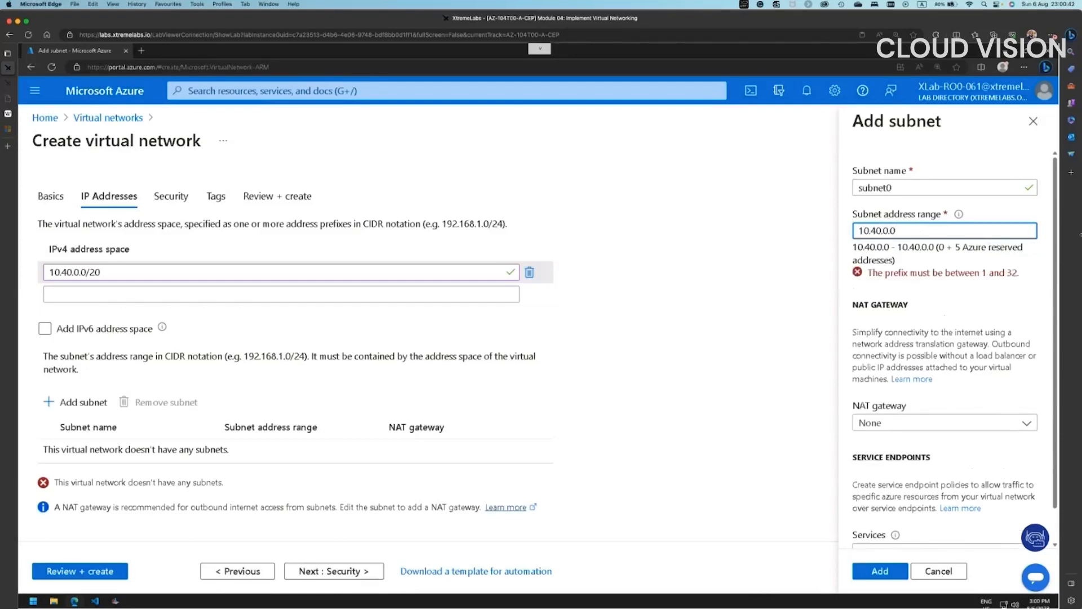
type("/")
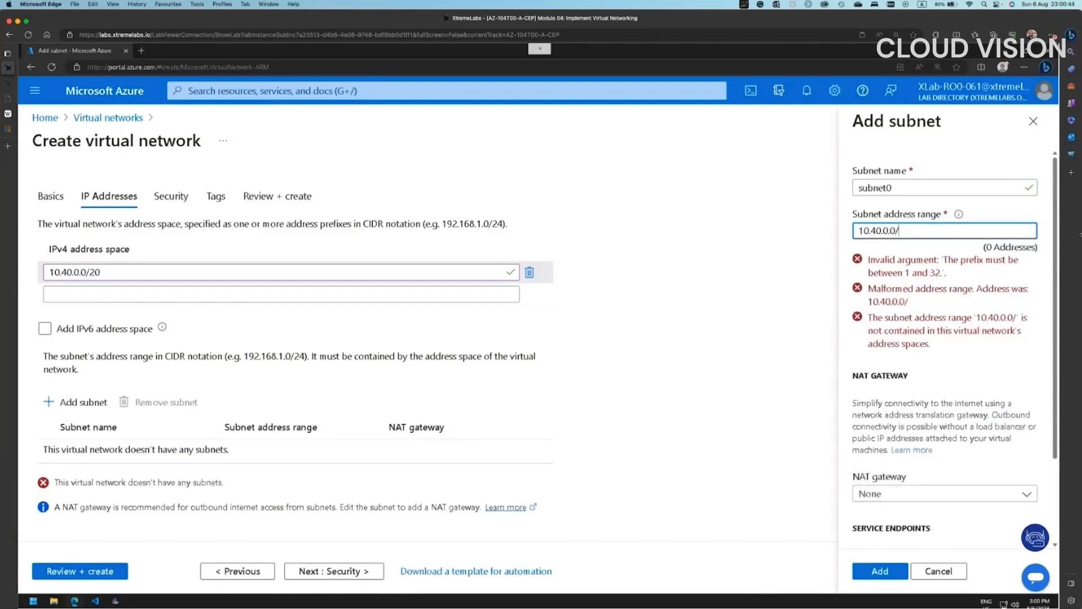
type("24")
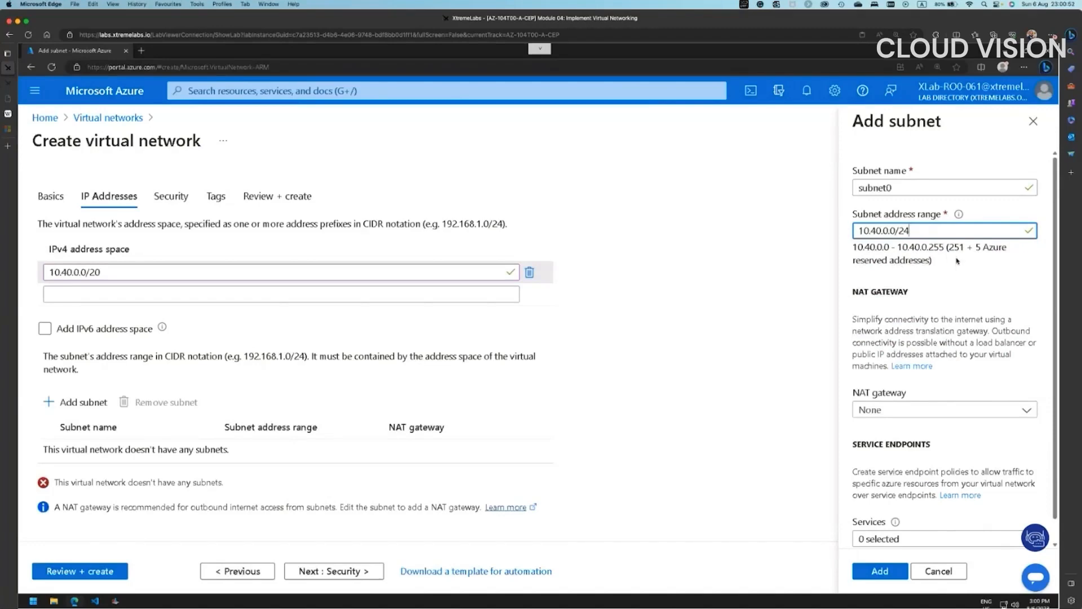
left_click(957, 283)
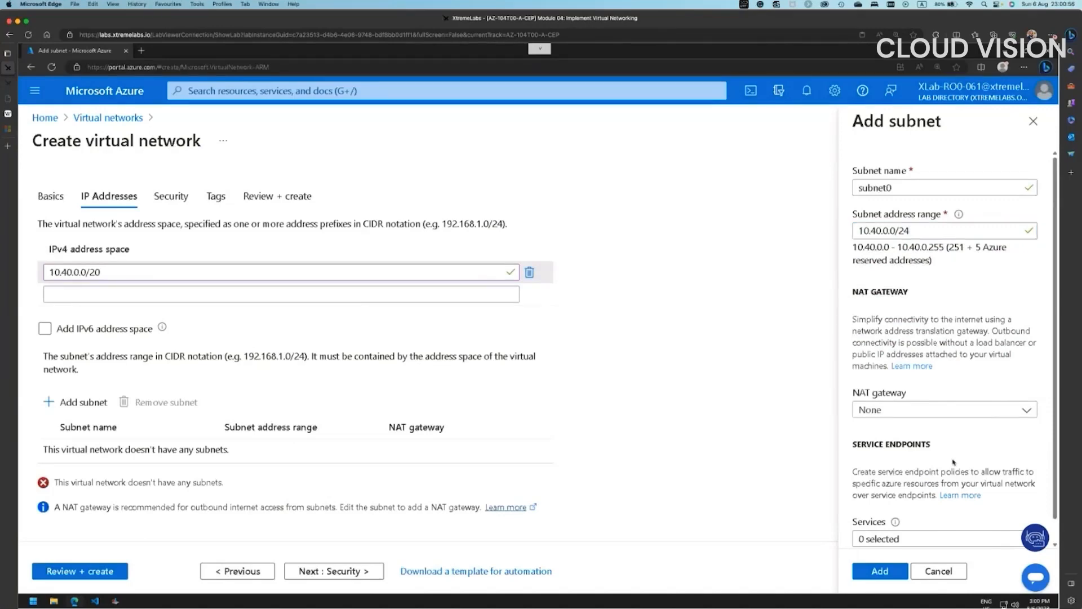
- Enable the Microsoft.Sql service endpoint and add the subnet
scroll(942, 461, "down", 1)
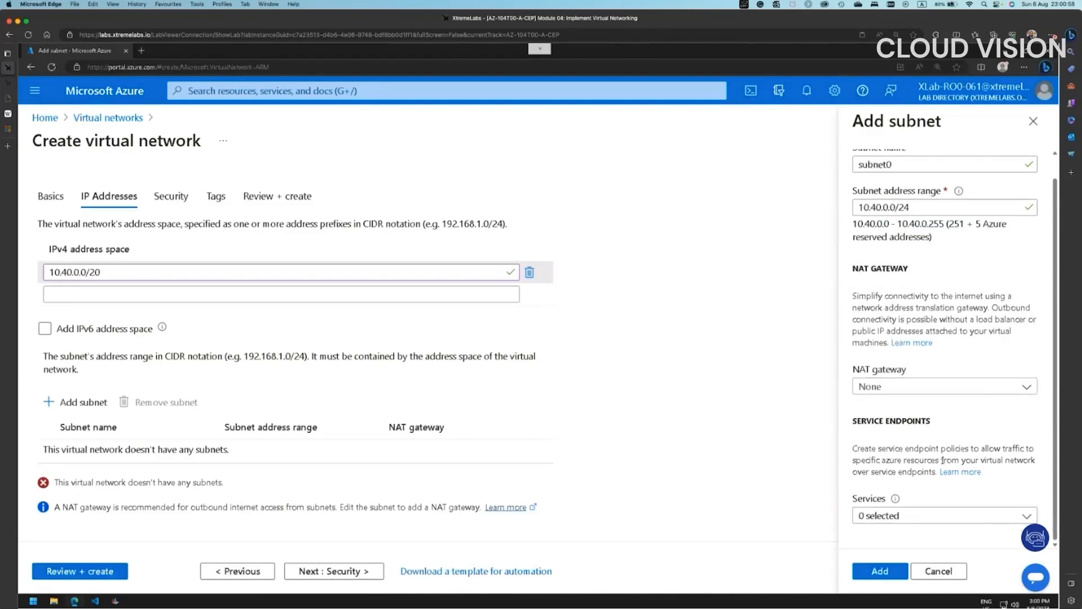
left_click(903, 517)
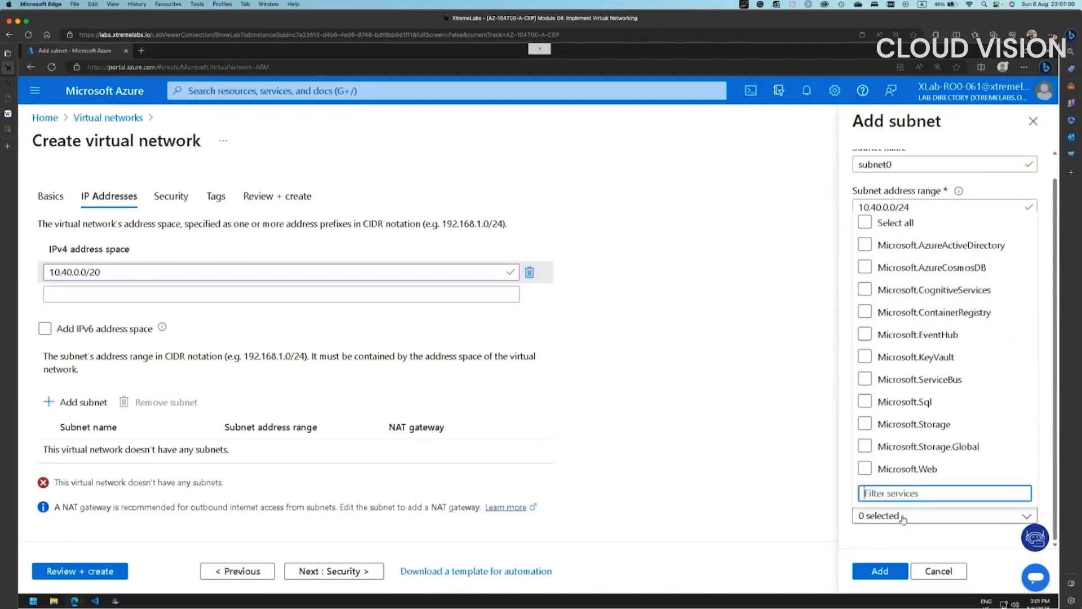
left_click(910, 406)
left_click(919, 540)
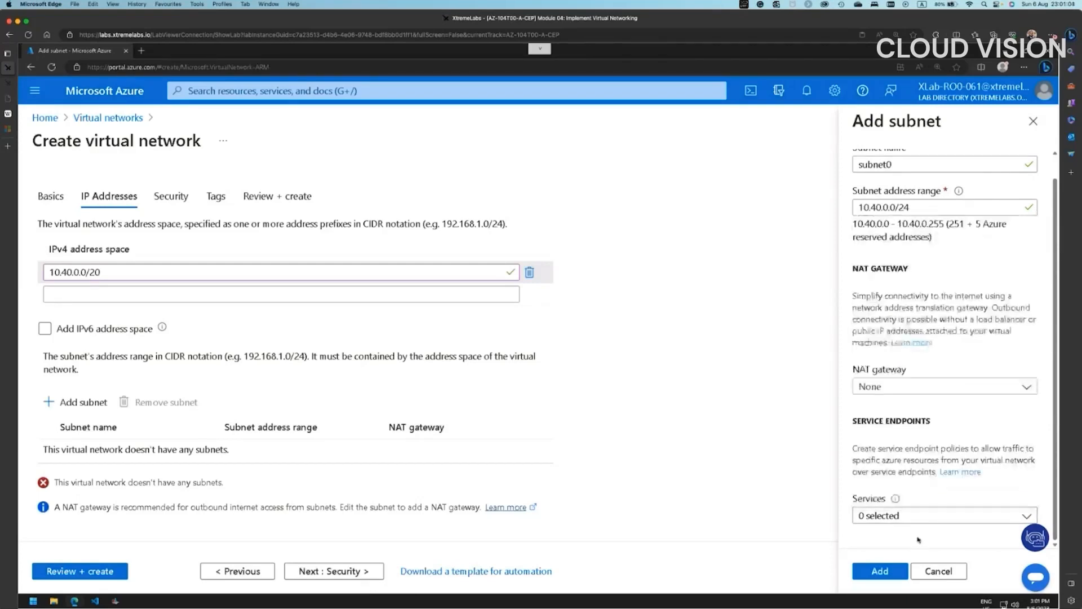
left_click(893, 574)
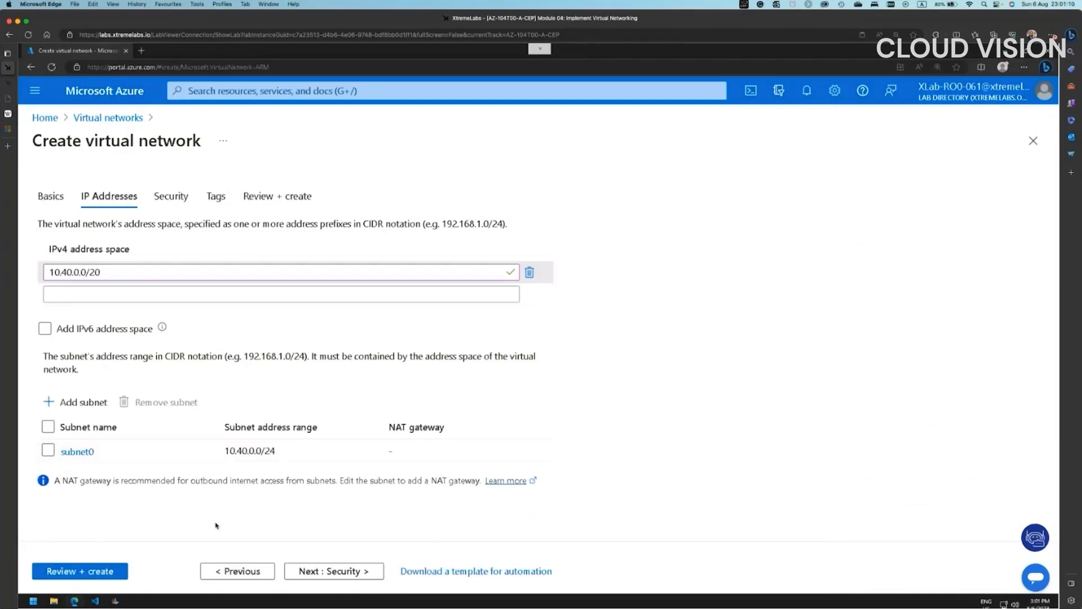
- Pass through Security and Tags to Review + create, then deploy az104-04-vnet1
left_click(314, 571)
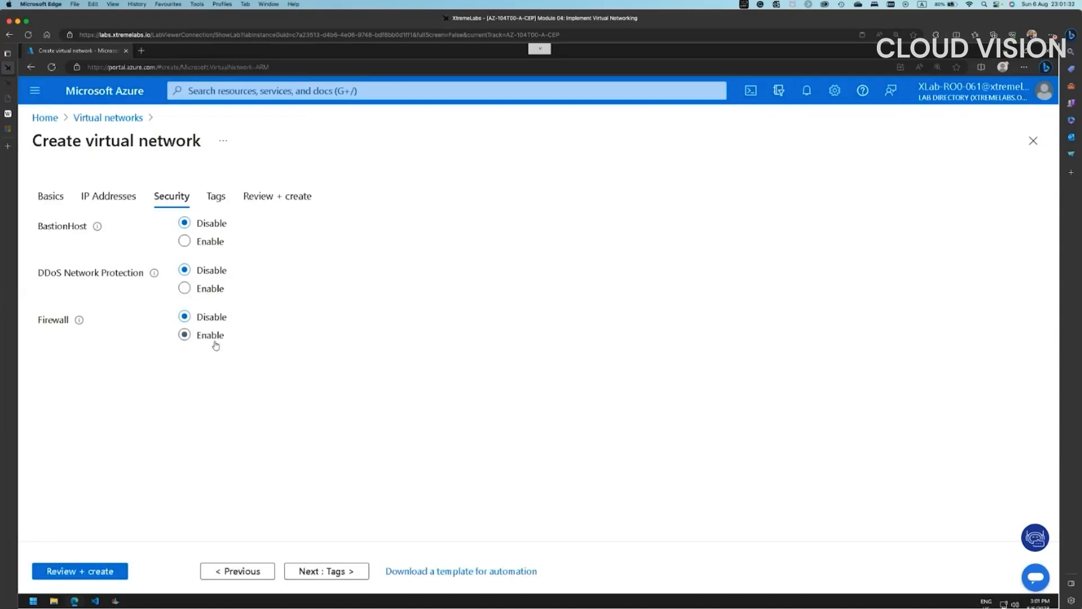
left_click(338, 571)
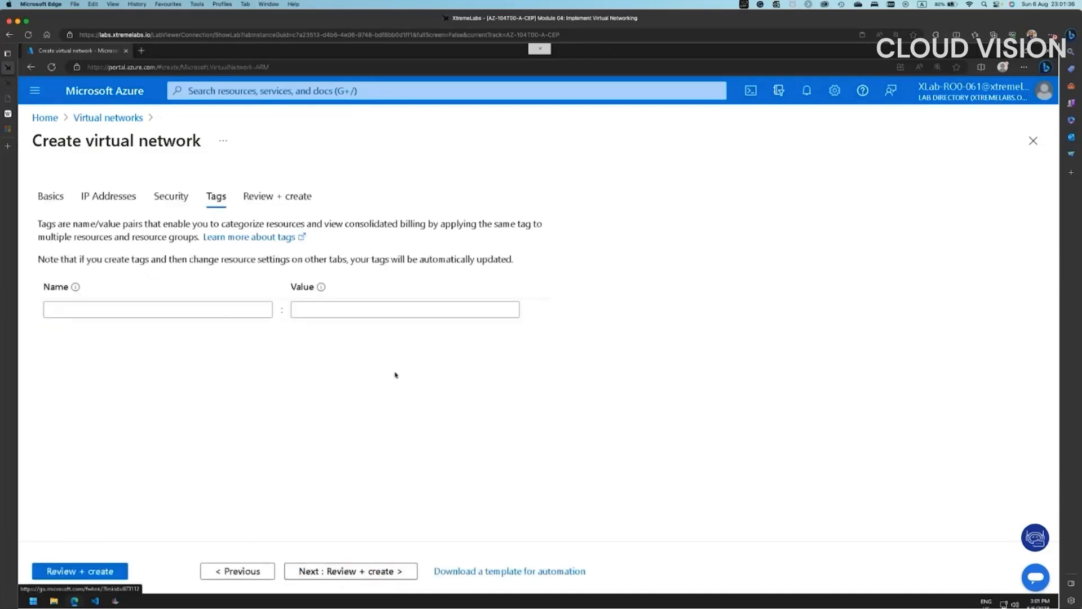
left_click(338, 571)
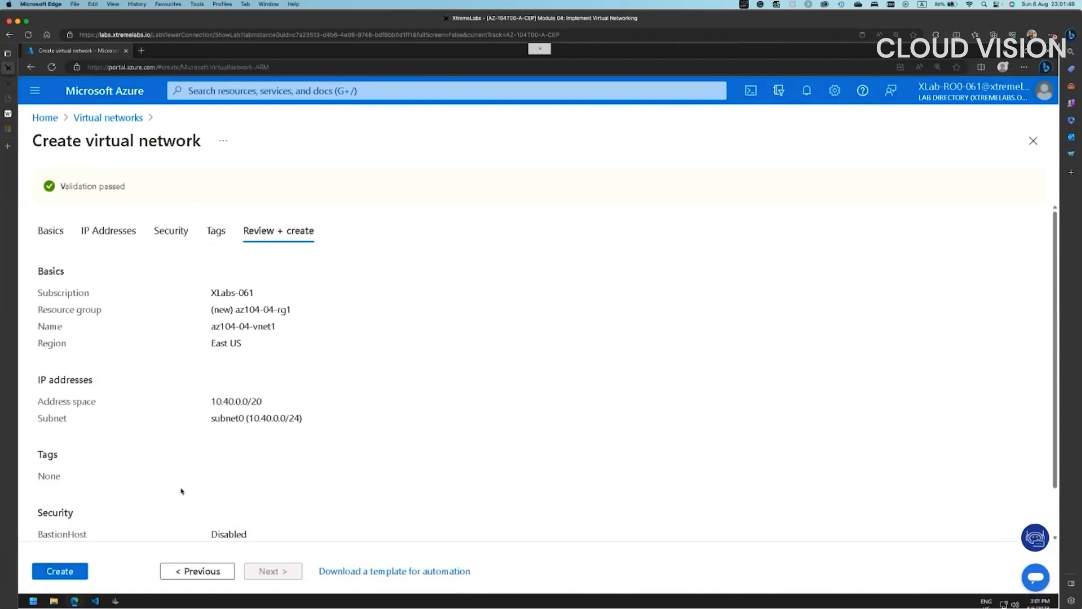
left_click(60, 572)
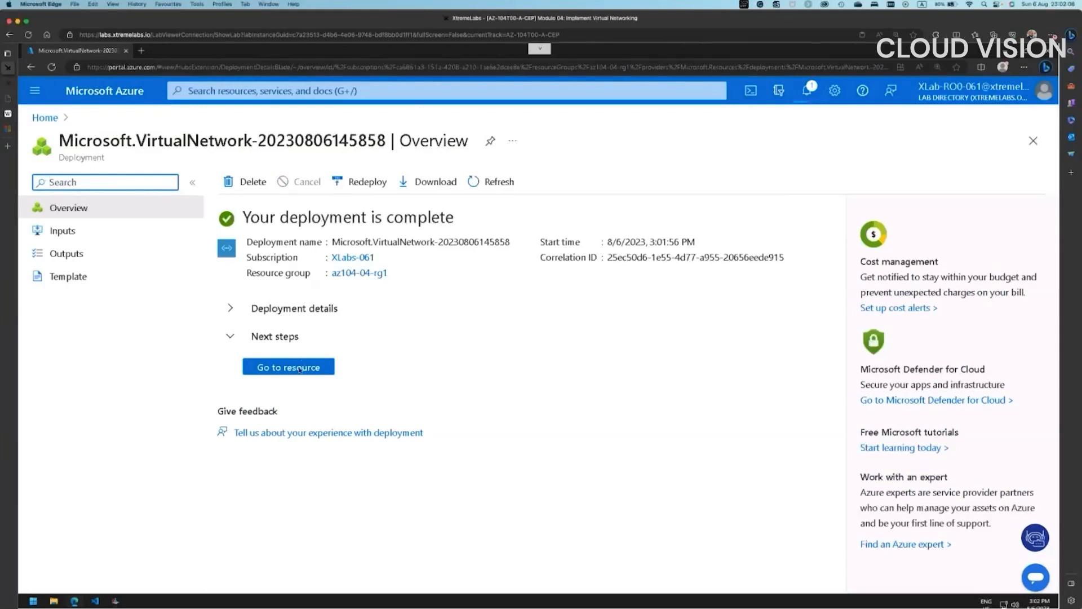
- In az104-04-vnet1's Subnets, save a new subnet1 with range 10.40.1.0/24
left_click(301, 372)
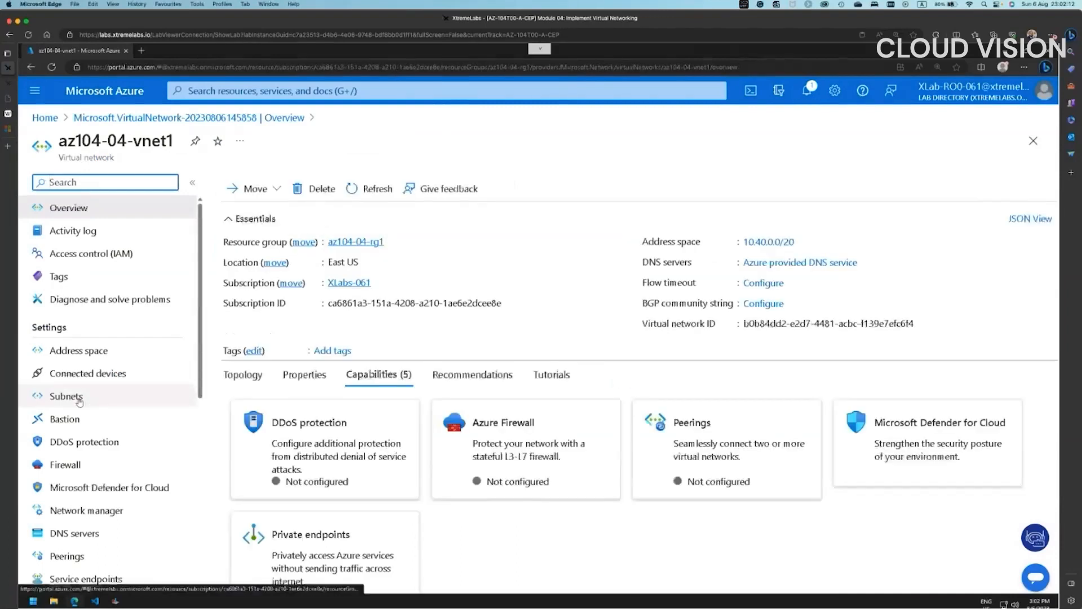
left_click(163, 398)
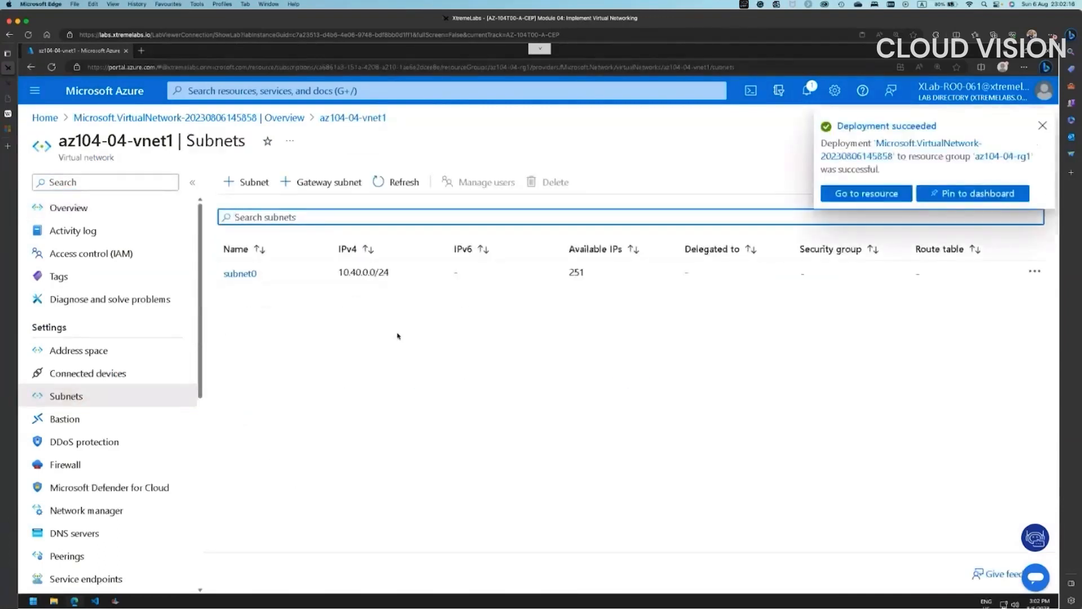
left_click(1044, 131)
left_click(246, 182)
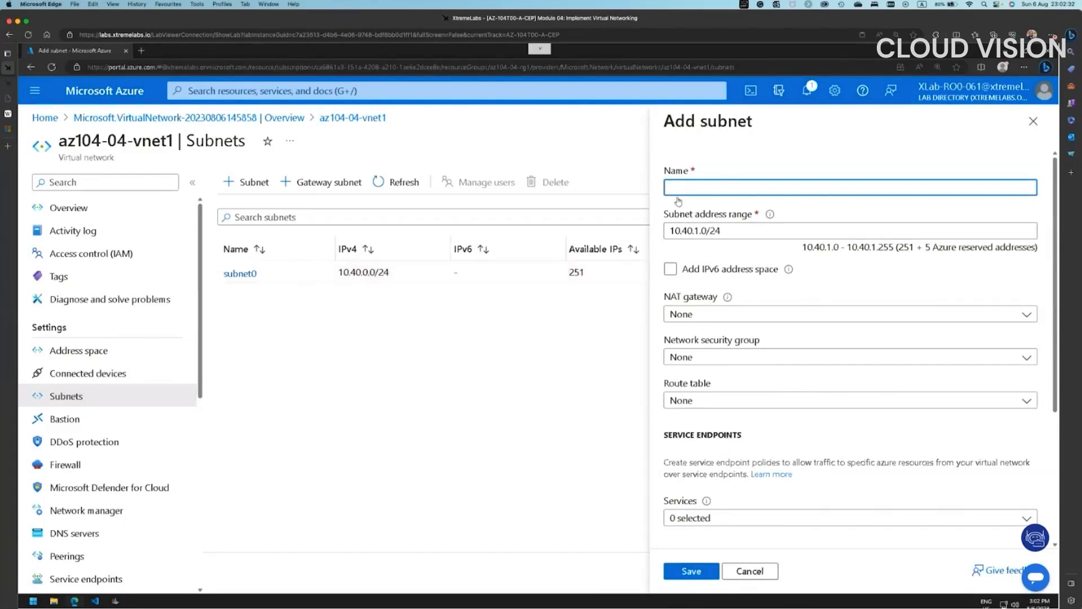
type("subnet1")
scroll(803, 545, "down", 3)
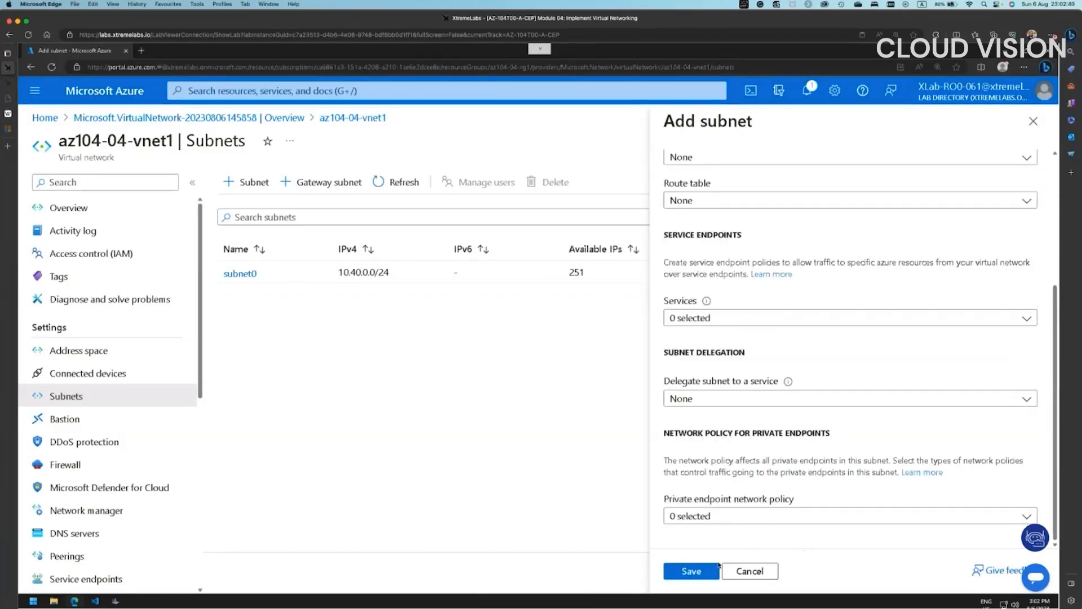
left_click(692, 571)
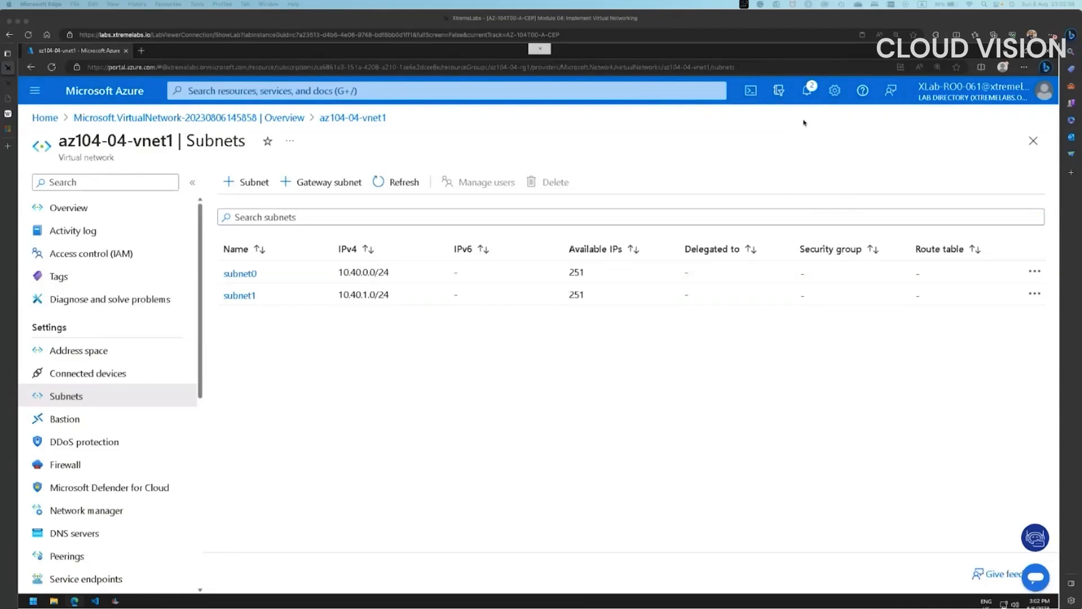
- Launch Cloud Shell with PowerShell, enlarge its panel, and create its storage
left_click(752, 92)
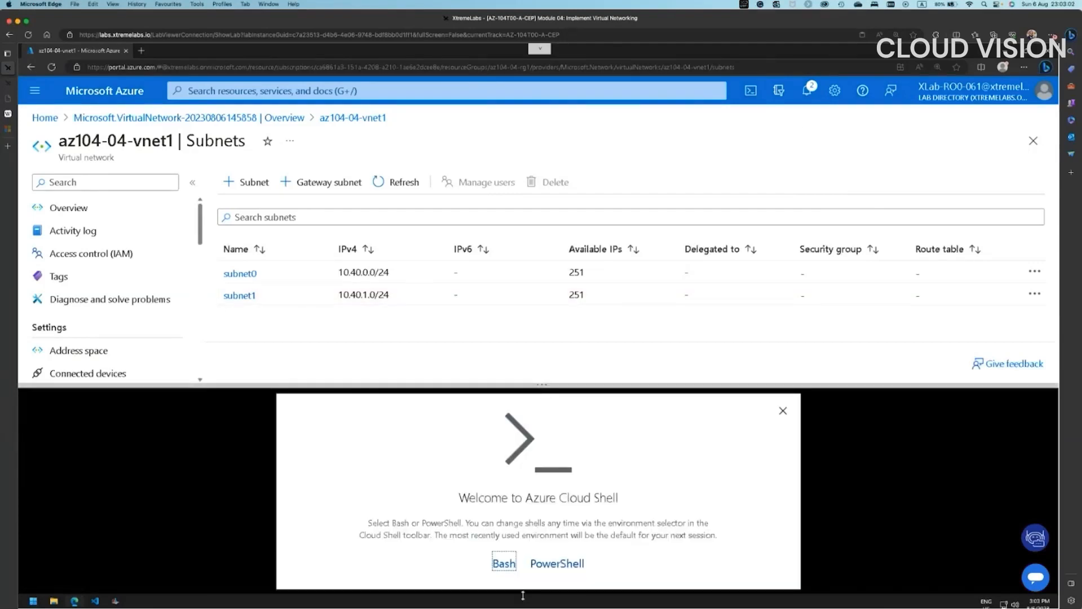
left_click(558, 566)
left_click_drag(575, 395, 550, 280)
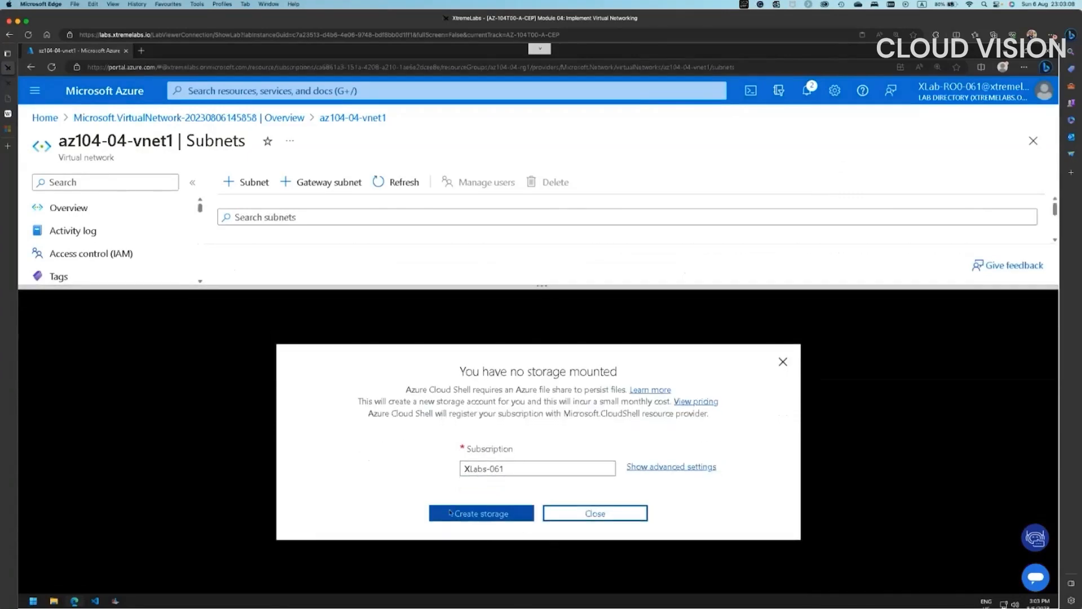
left_click(476, 513)
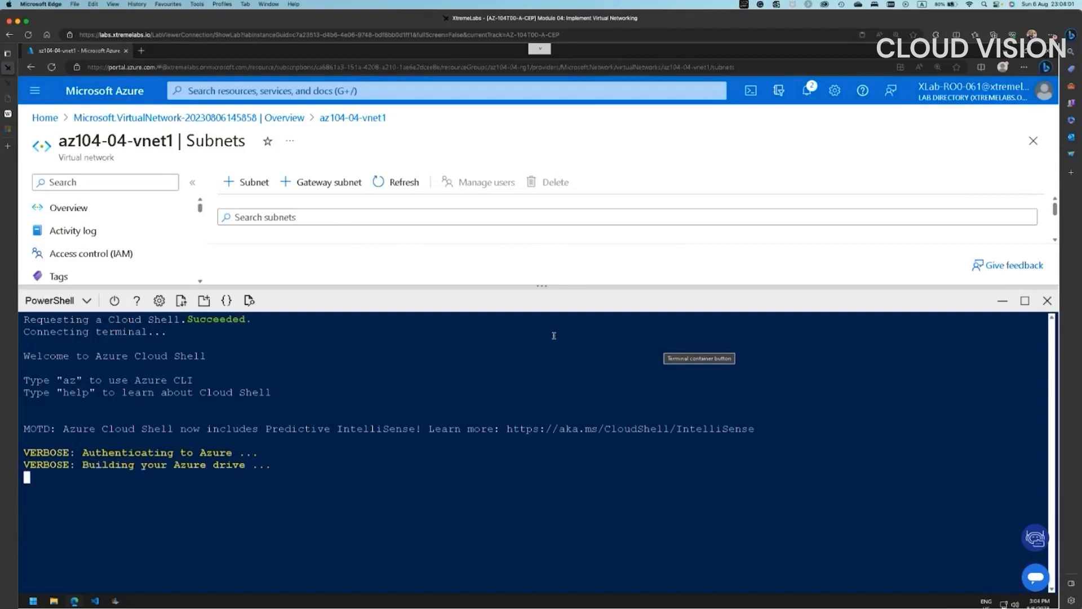
- Browse to C:\AllFiles\AZ-104-MicrosoftAzureAdministrator\AllFiles\Labs\04 and open az104-04-vms-loop-template.json
left_click(54, 601)
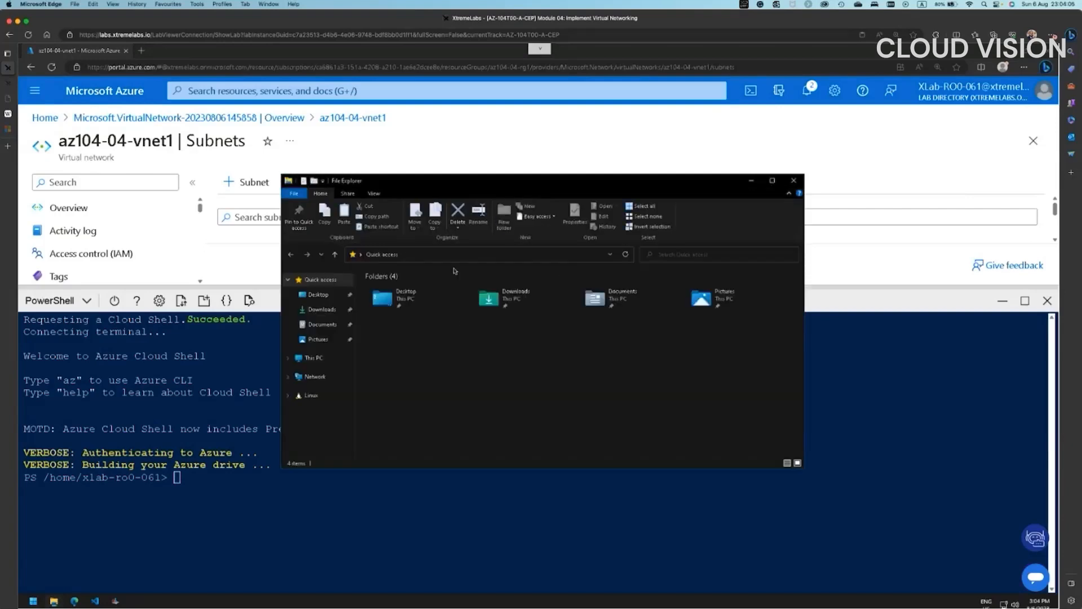
left_click(313, 357)
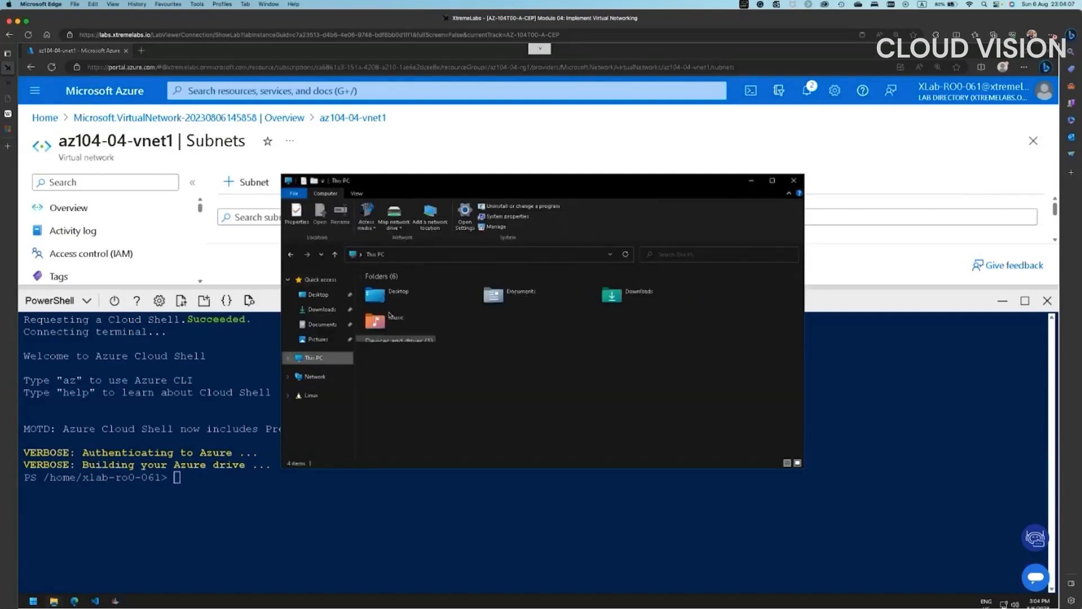
double_click(412, 360)
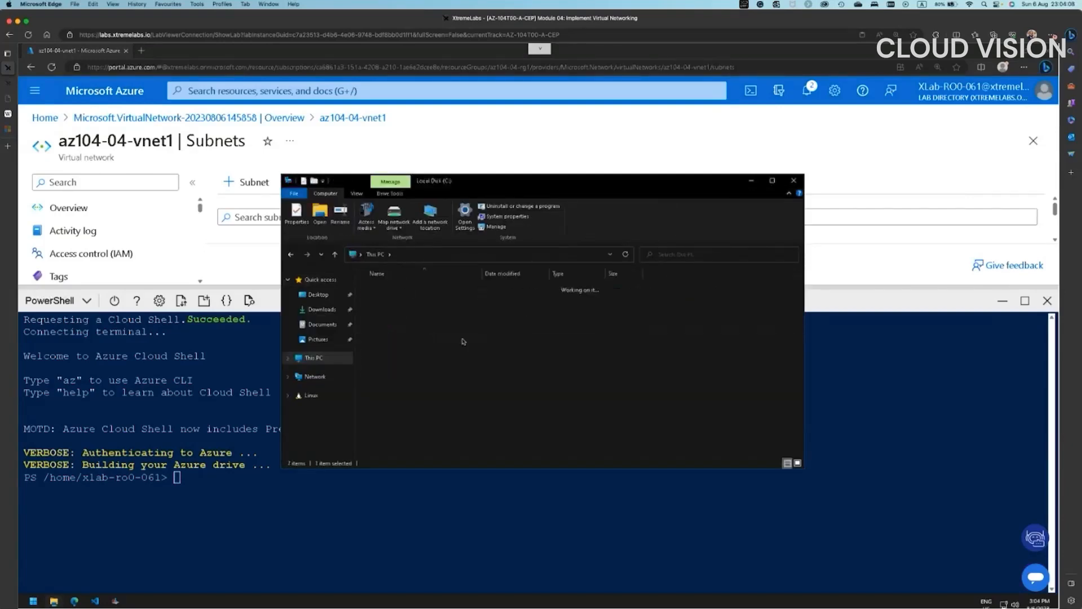
double_click(394, 332)
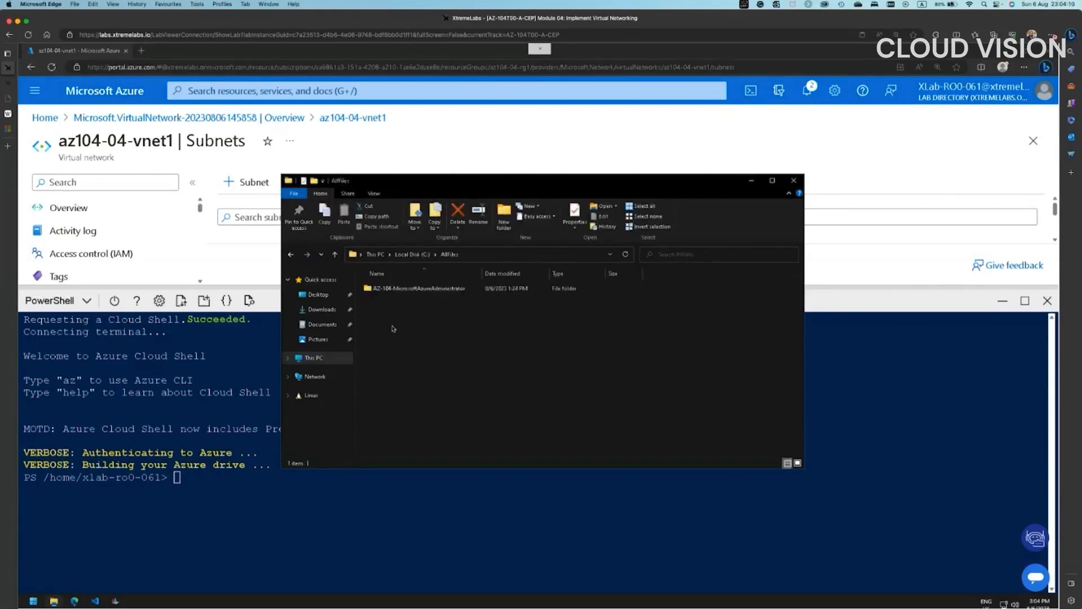
double_click(387, 289)
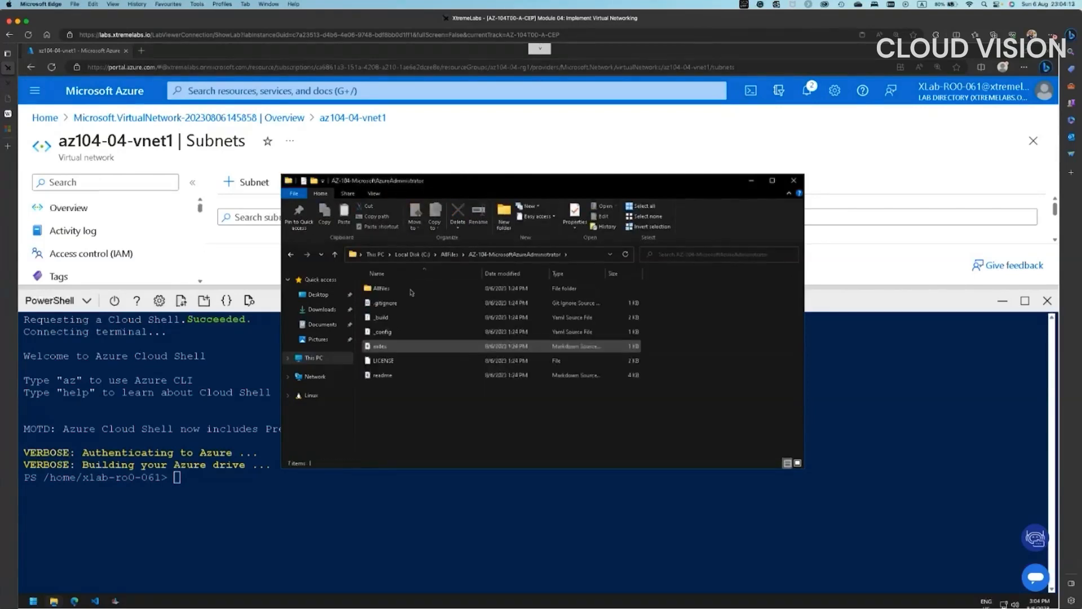
double_click(387, 290)
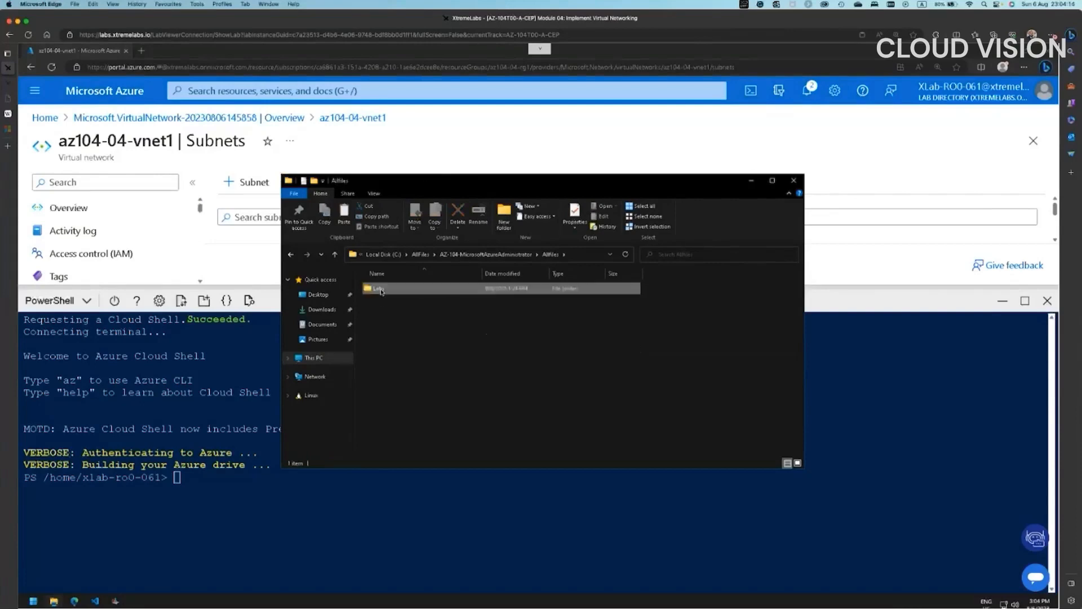
double_click(383, 289)
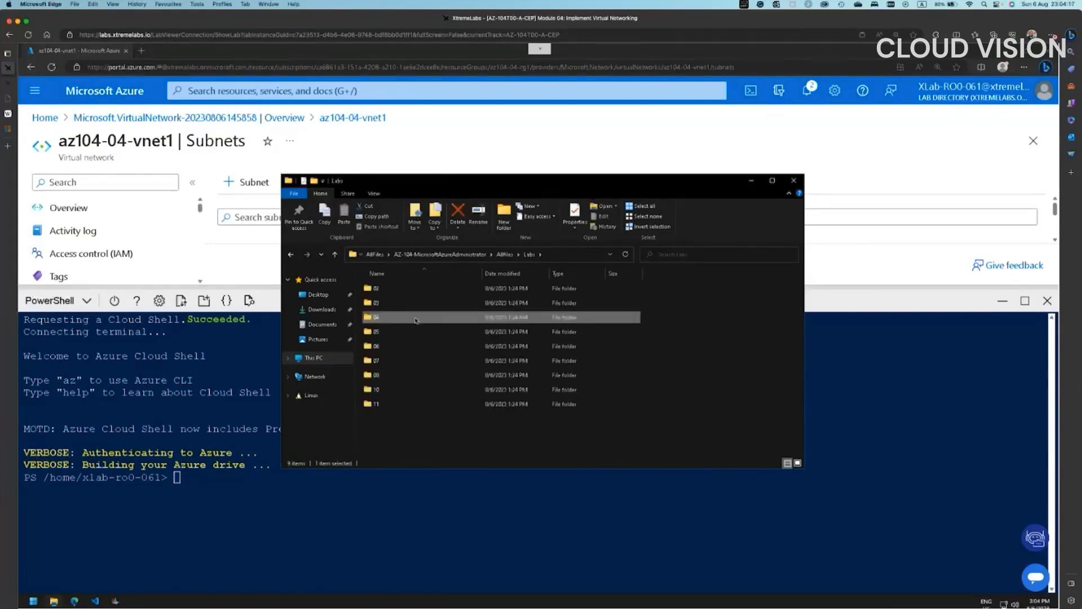
double_click(394, 318)
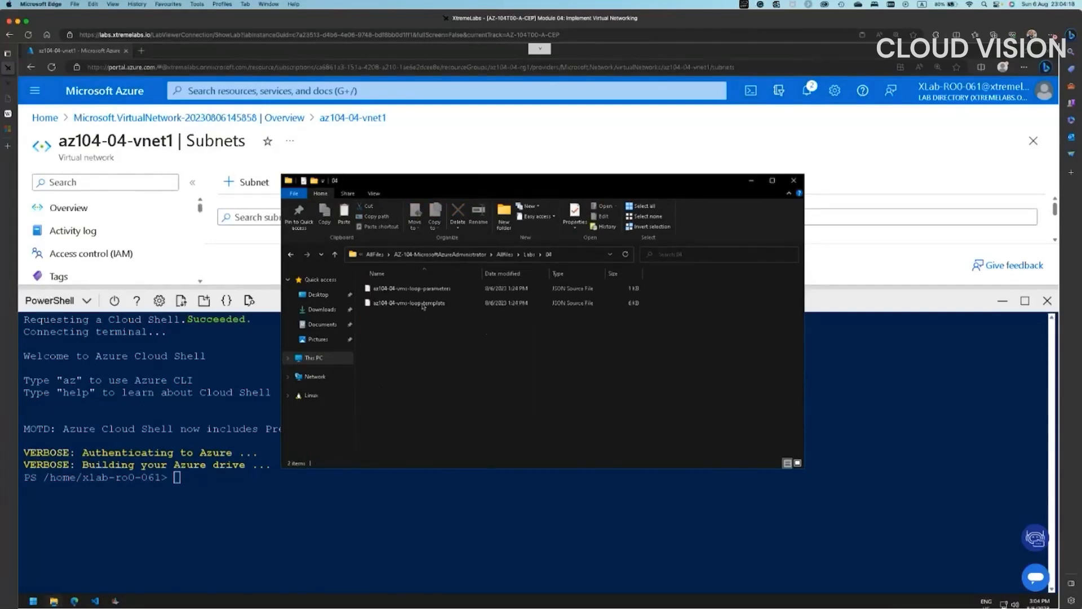
left_click(416, 303)
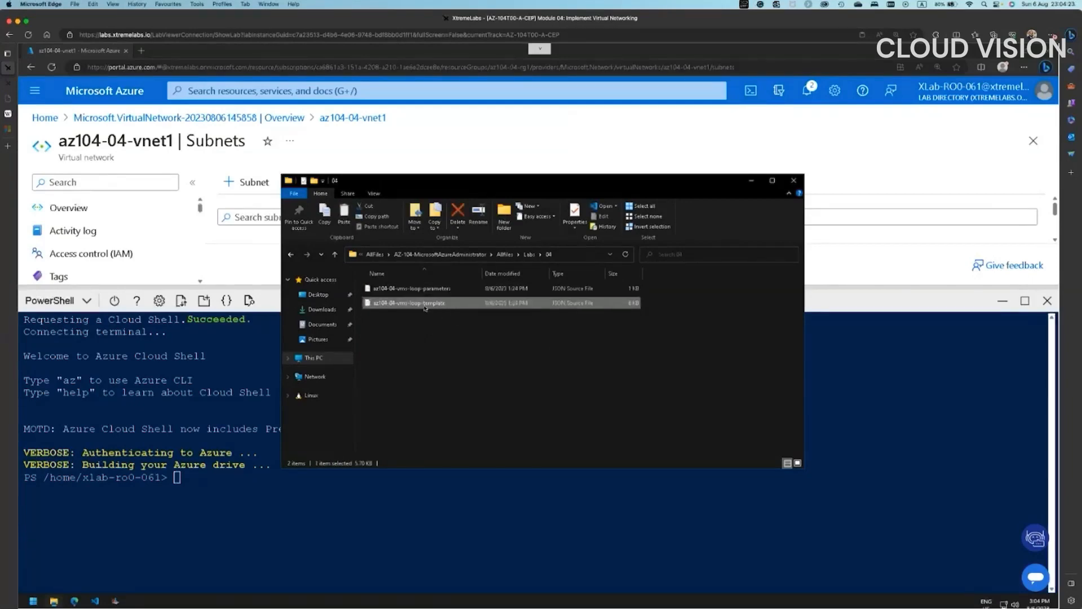
right_click(457, 331)
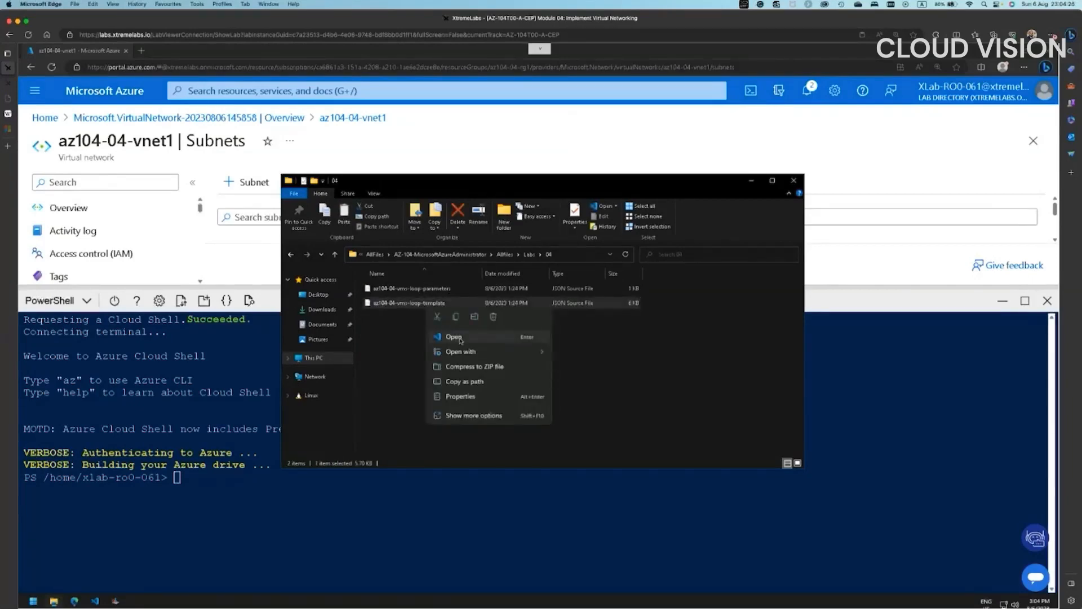
left_click(460, 339)
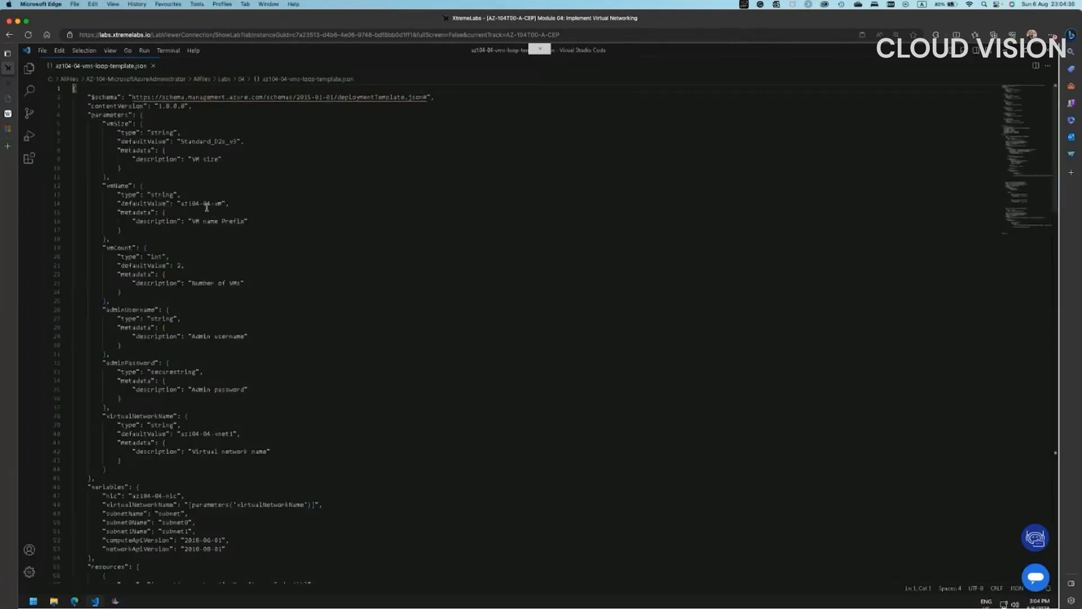
- Enlarge the editor text, scroll through the template's vmCount parameter and resources, then close it
left_click(300, 244)
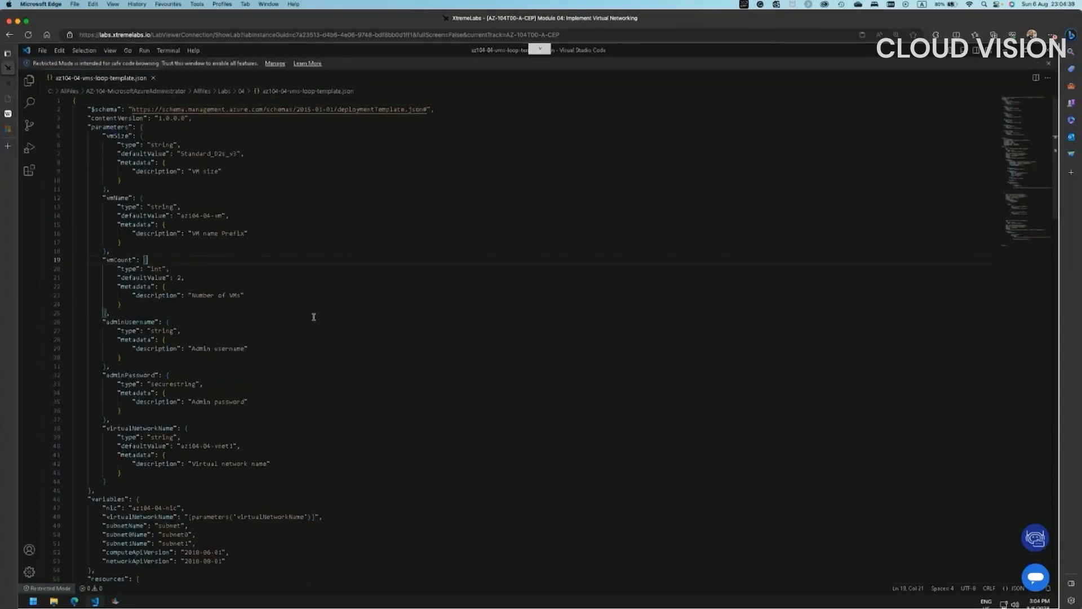
key("ctrl+equal")
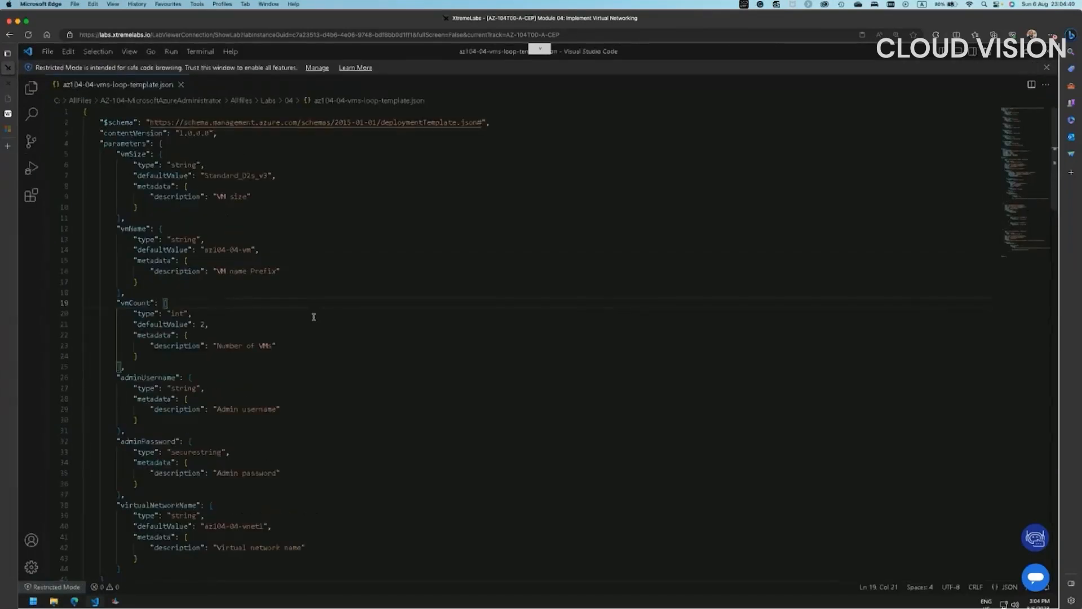
key("ctrl+equal")
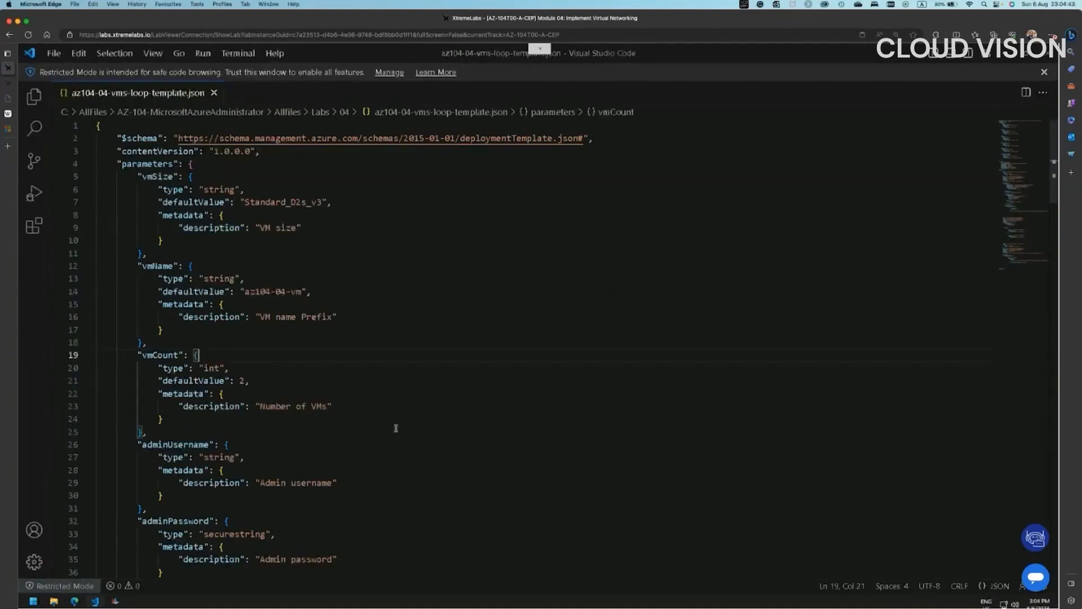
scroll(315, 492, "down", 4)
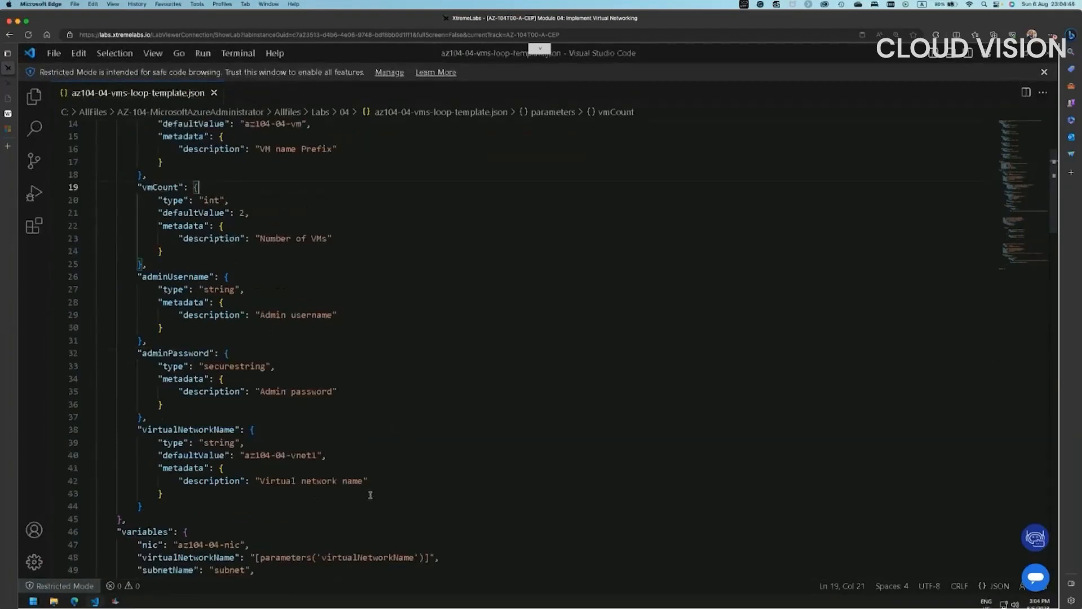
scroll(368, 505, "down", 8)
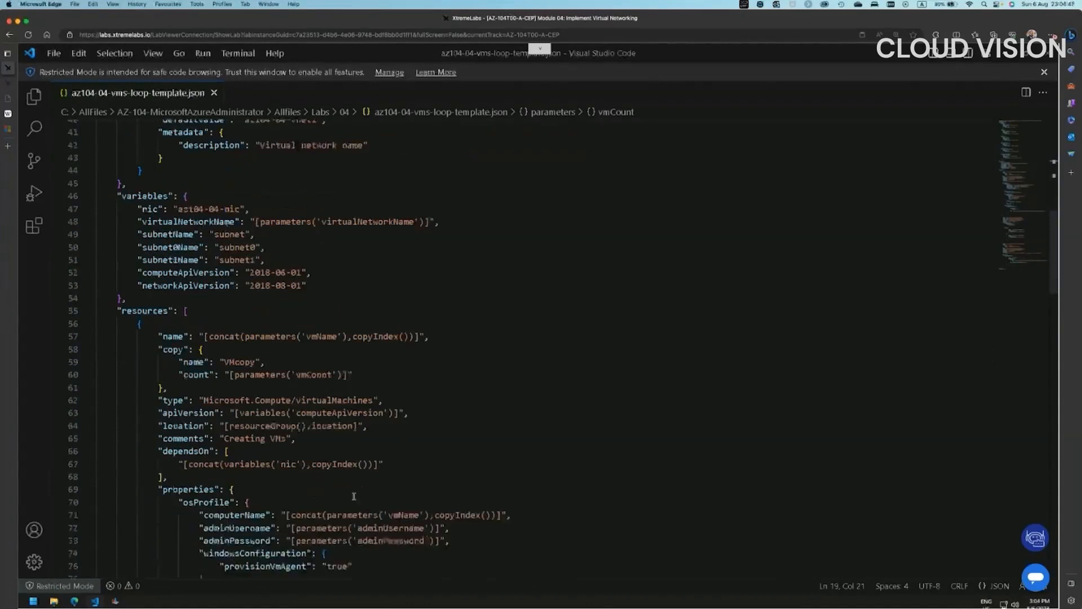
scroll(374, 516, "down", 6)
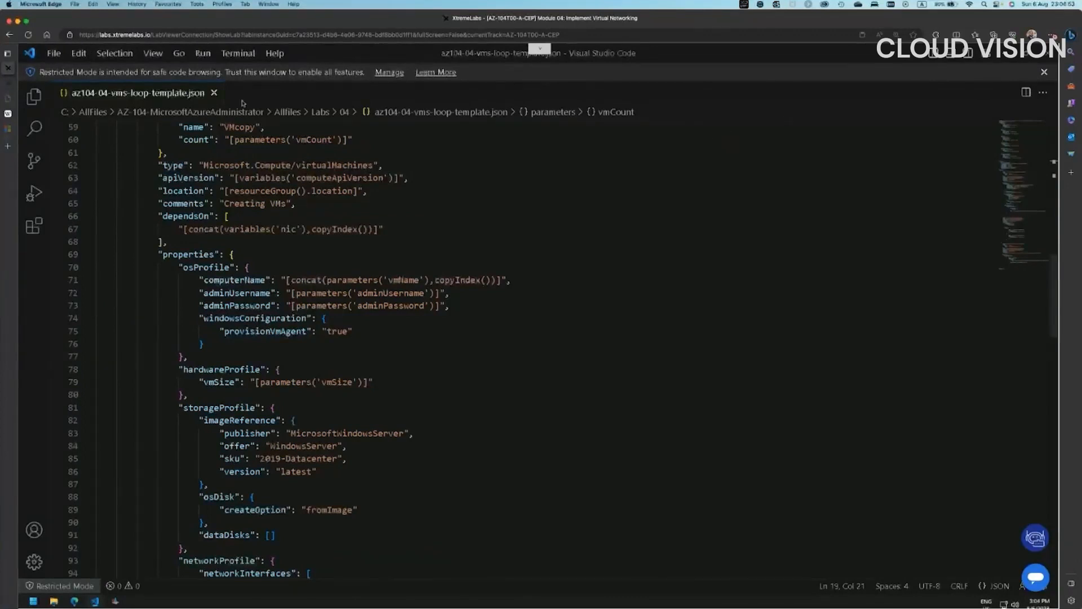
left_click(214, 93)
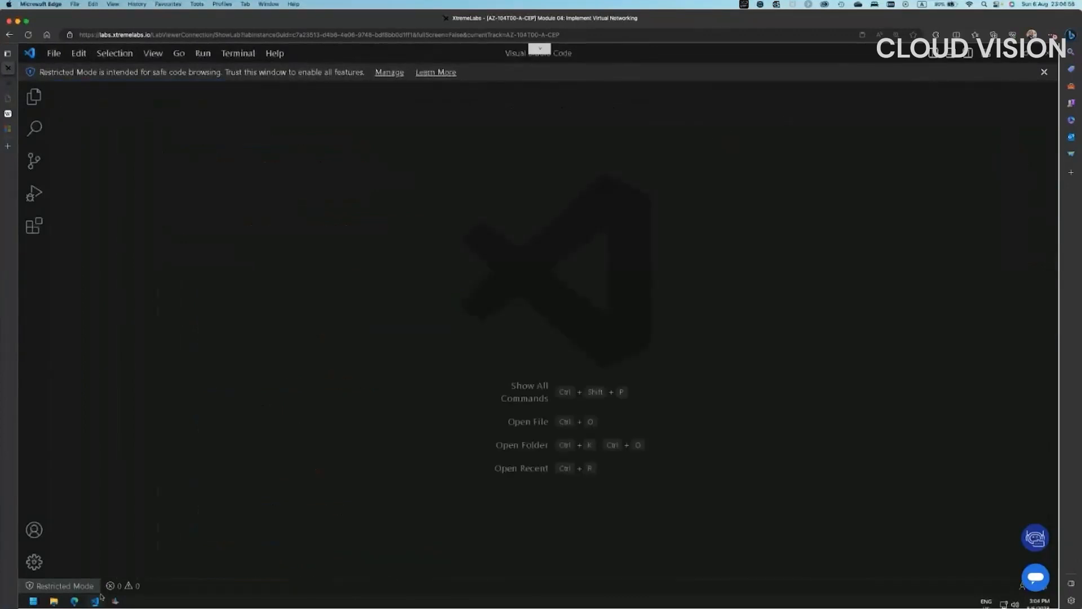
- Open az104-04-vms-loop-parameters in VS Code, inspect the admin username value, then close VS Code
left_click(53, 602)
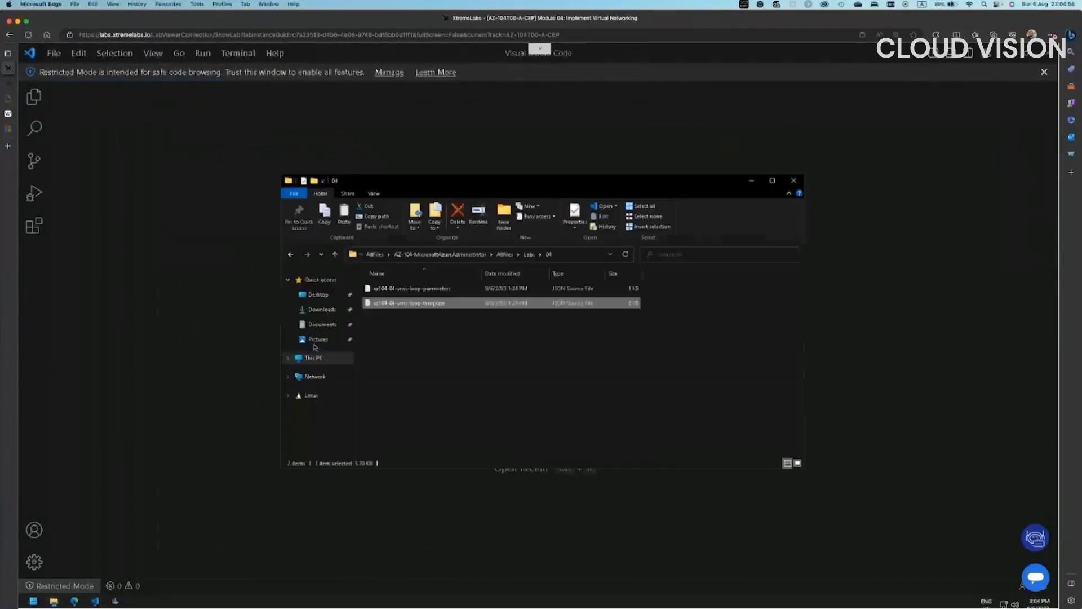
left_click(396, 290)
right_click(396, 289)
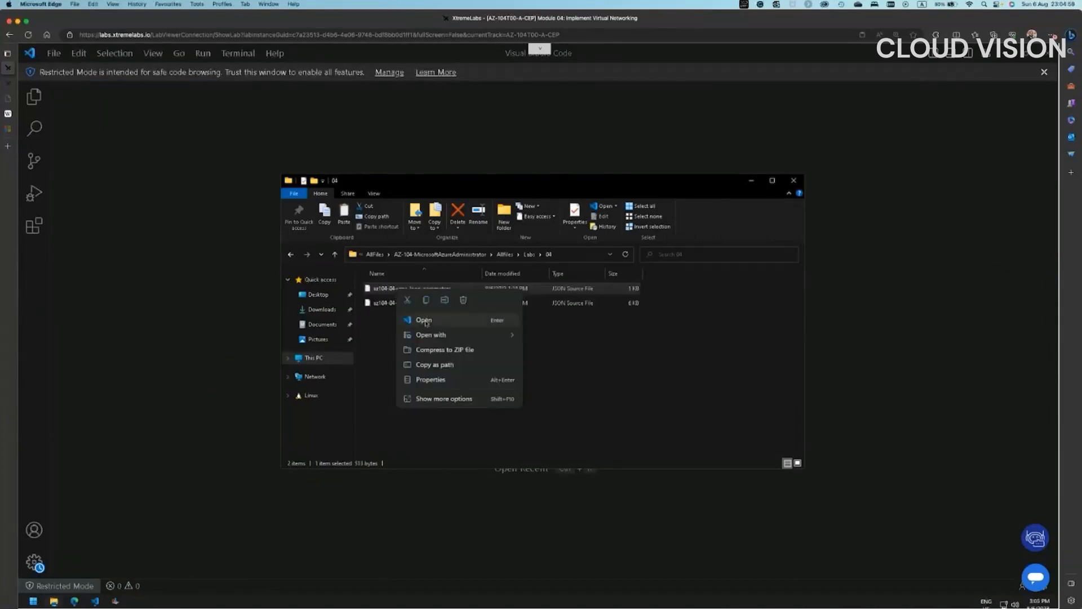
left_click(427, 319)
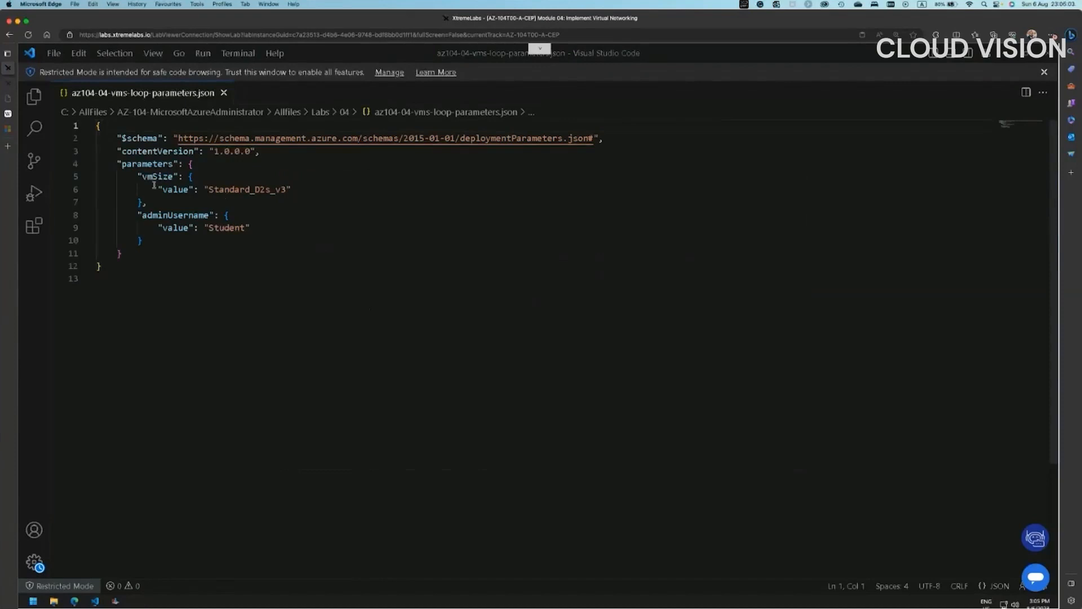
double_click(222, 227)
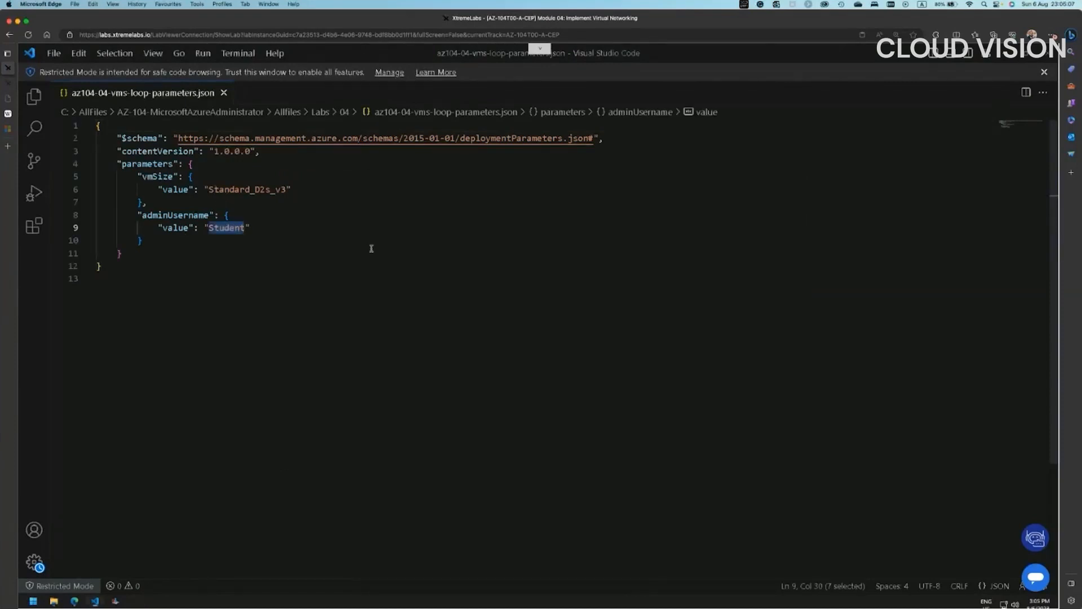
left_click(1044, 72)
left_click(1047, 52)
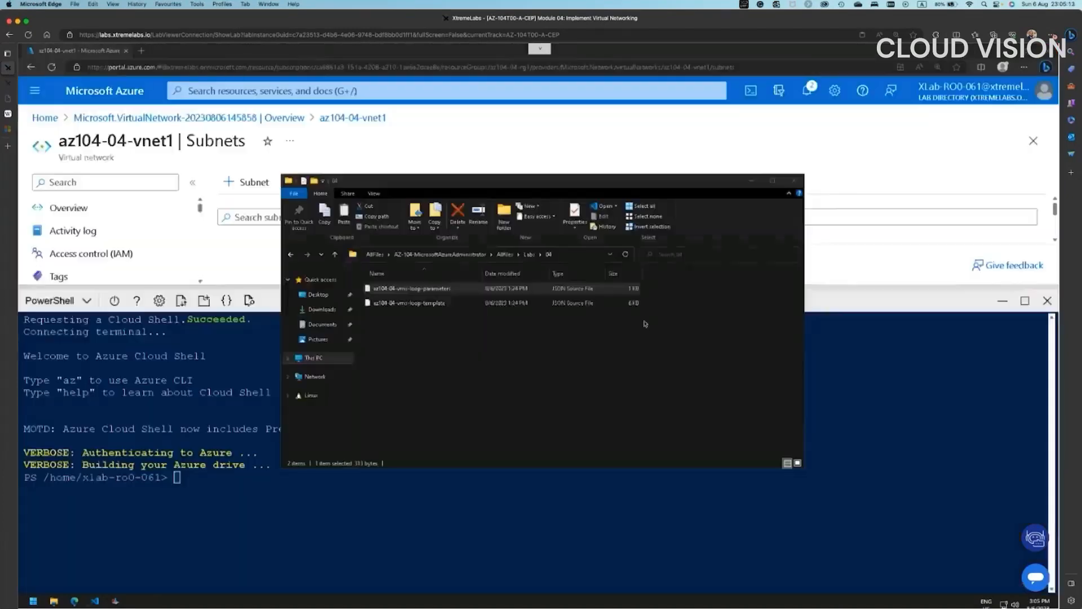
- Upload az104-04-vms-loop-parameters.json from C:\AllFiles\...\Labs\04 to the Cloud Shell home directory
left_click(223, 359)
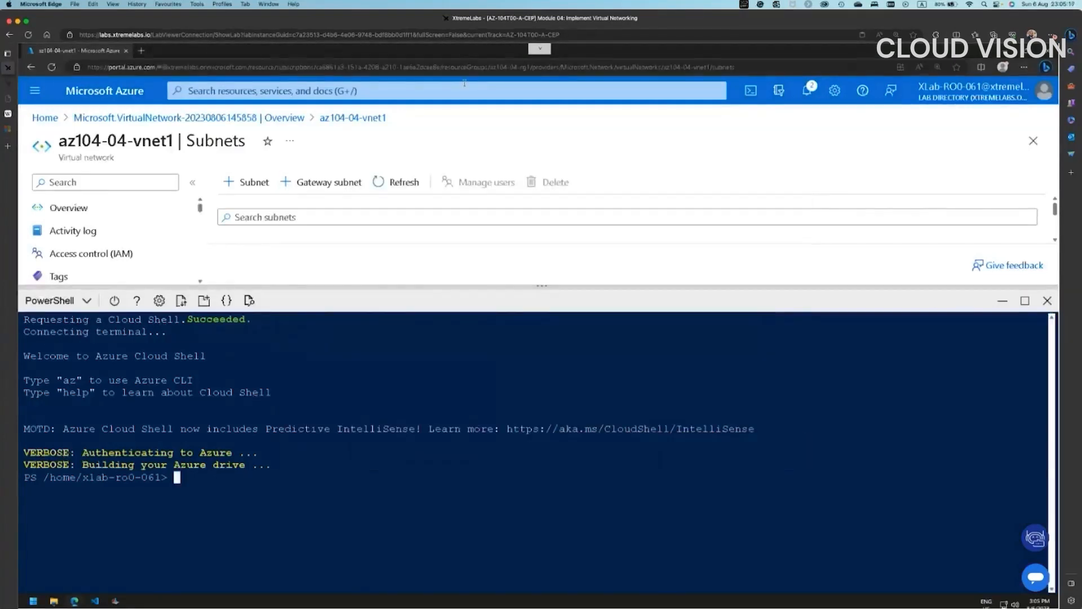
left_click(181, 301)
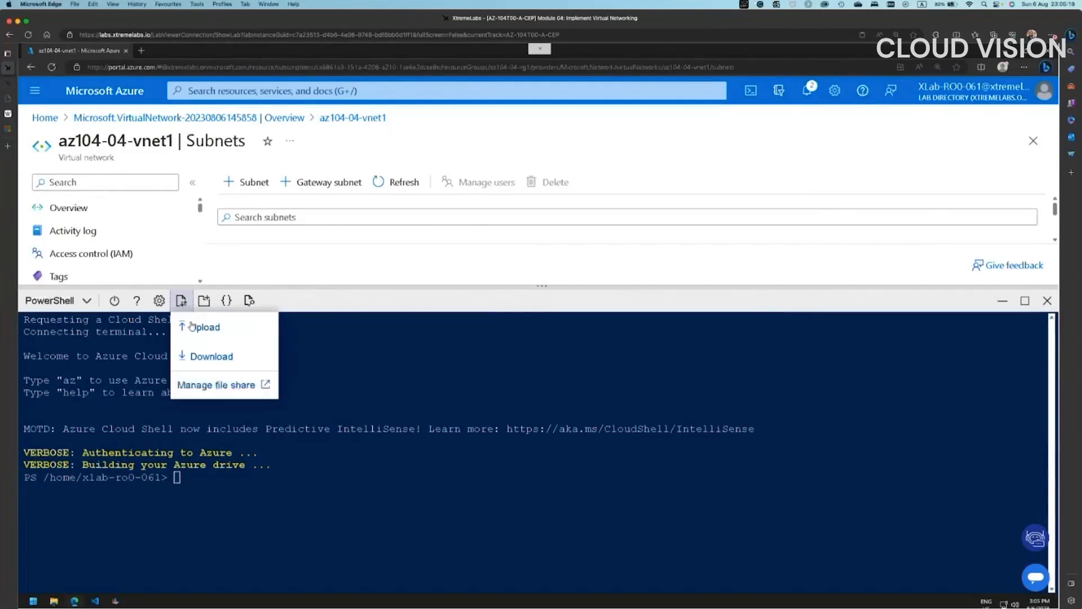
left_click(198, 327)
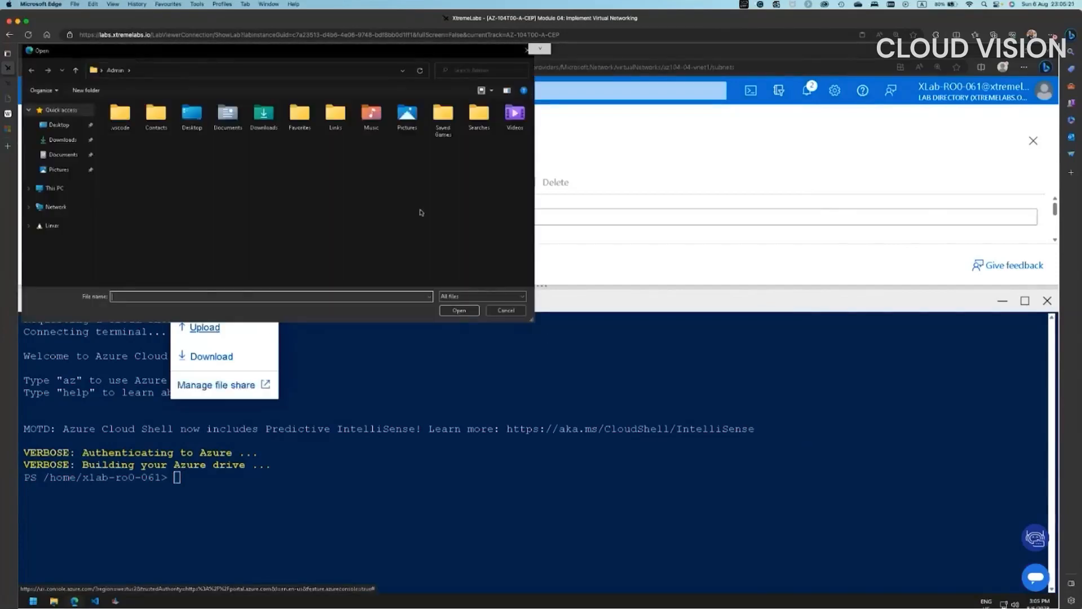
left_click(55, 188)
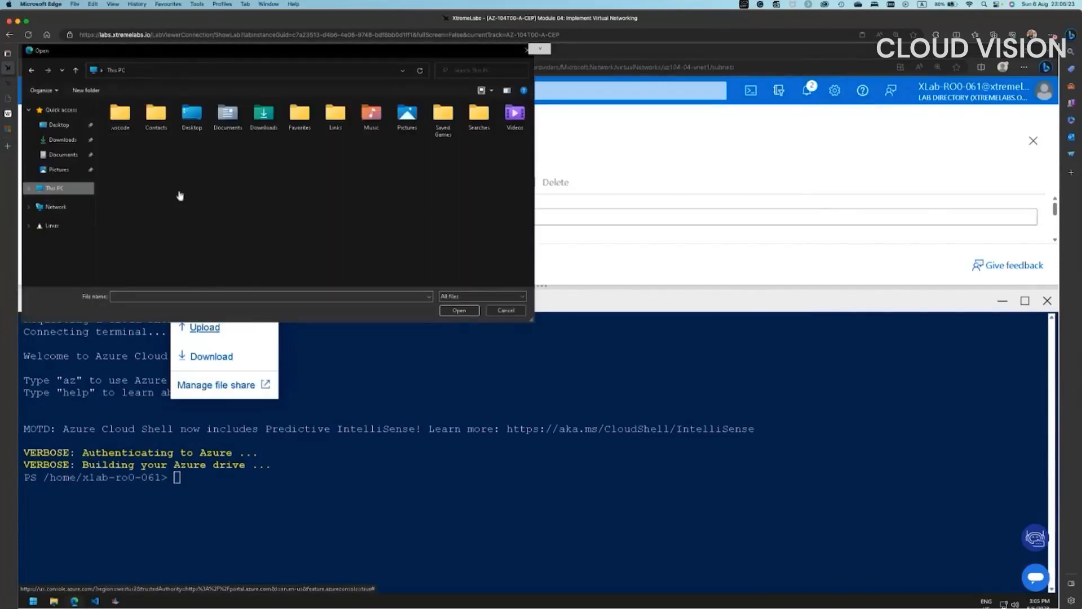
double_click(169, 192)
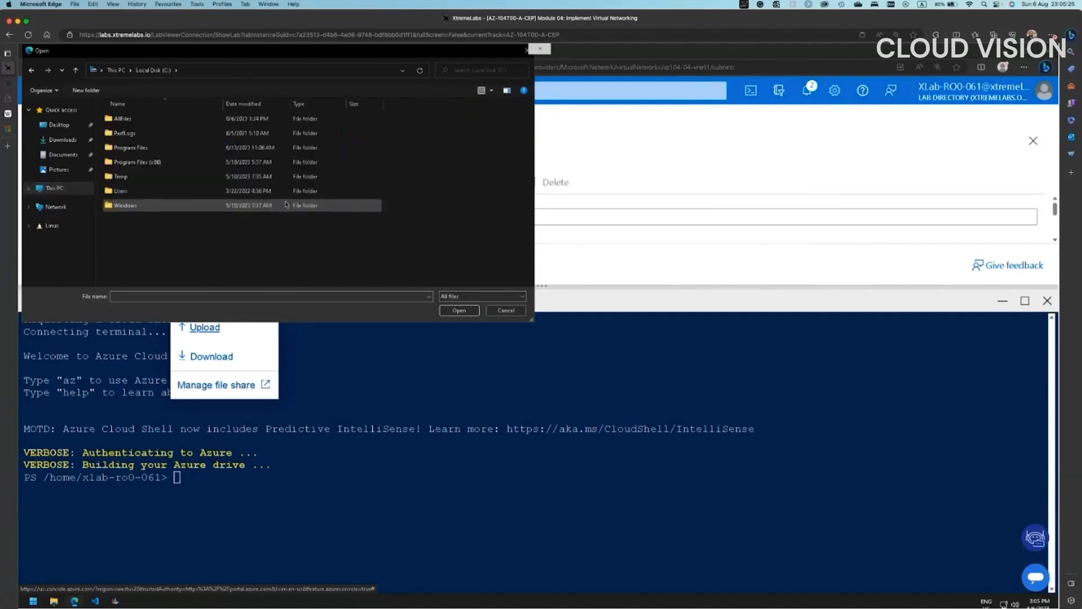
double_click(129, 120)
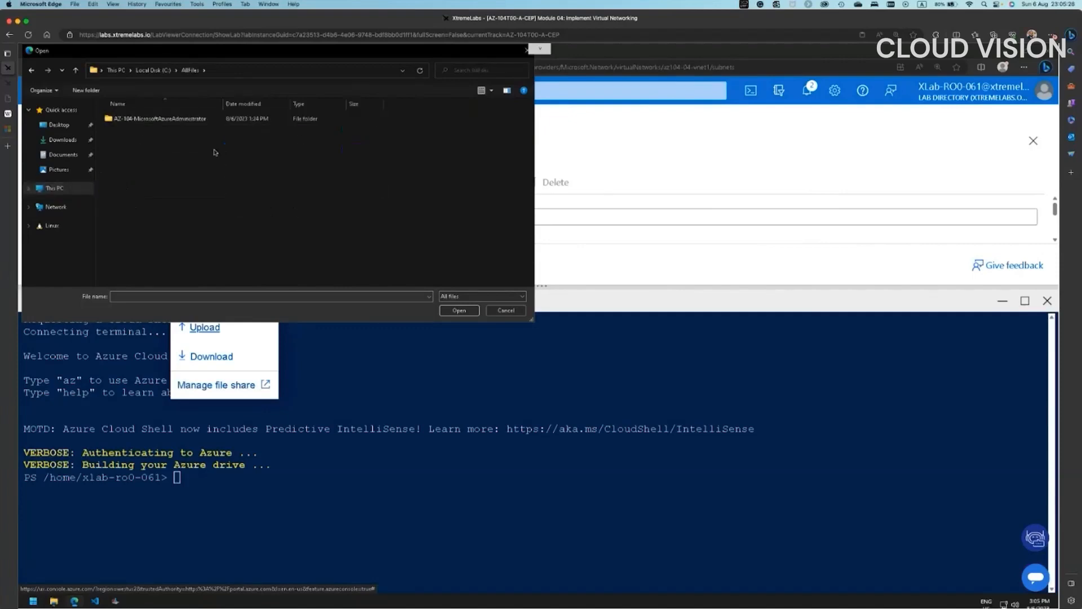
double_click(149, 122)
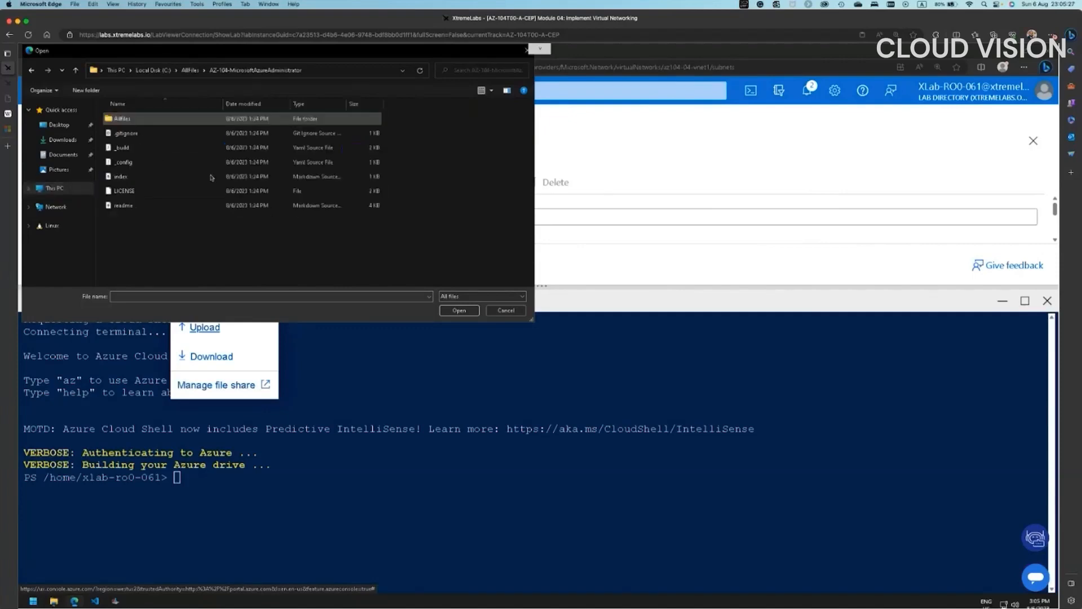
double_click(126, 119)
double_click(131, 122)
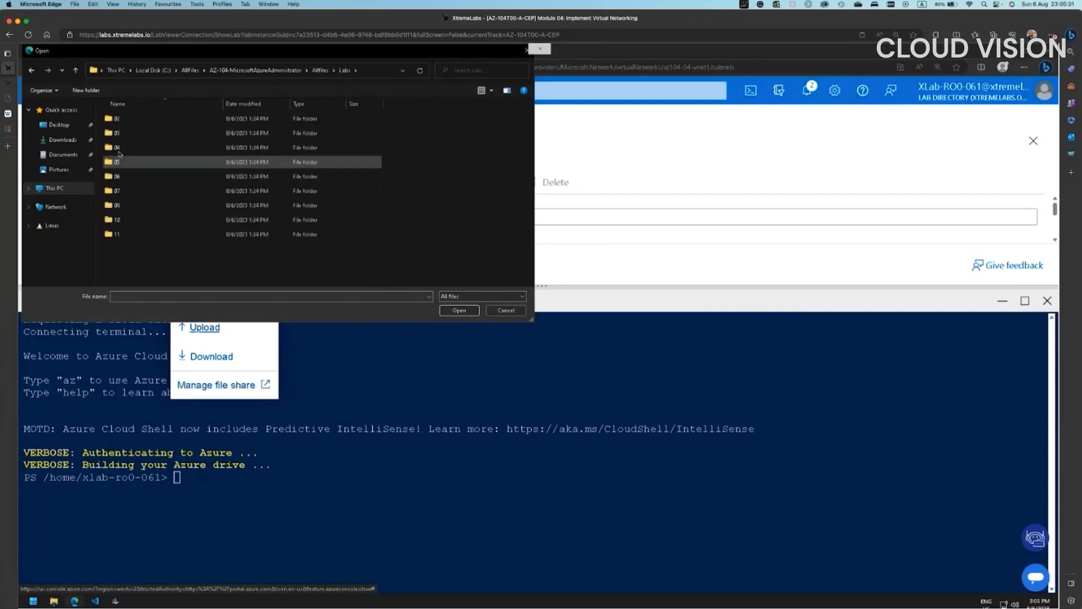
double_click(169, 148)
double_click(162, 123)
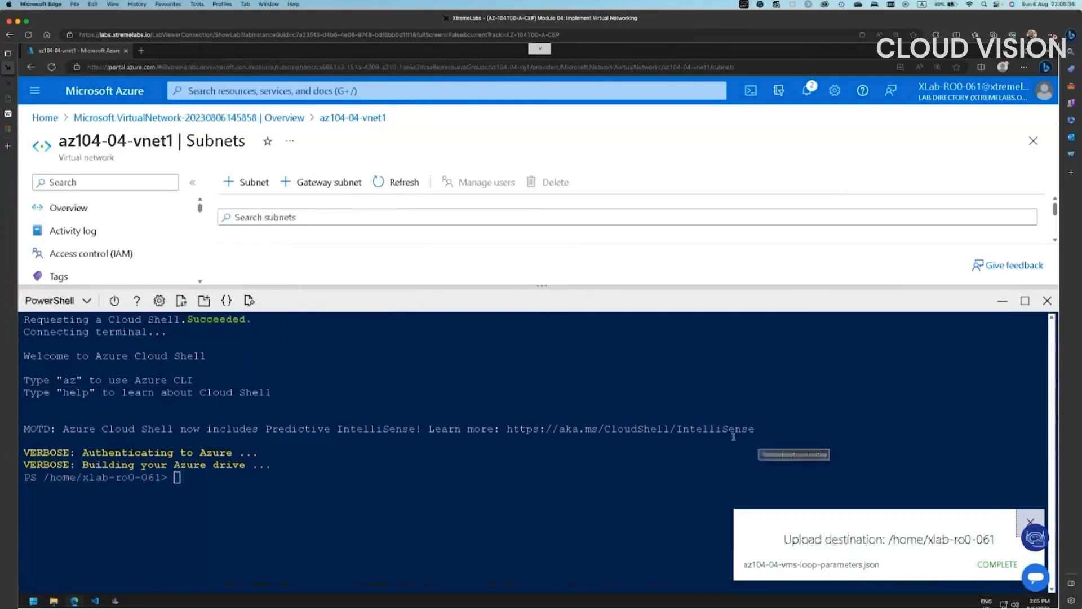
- Upload az104-04-vms-loop-template.json from the same Labs\04 folder to Cloud Shell
left_click(181, 300)
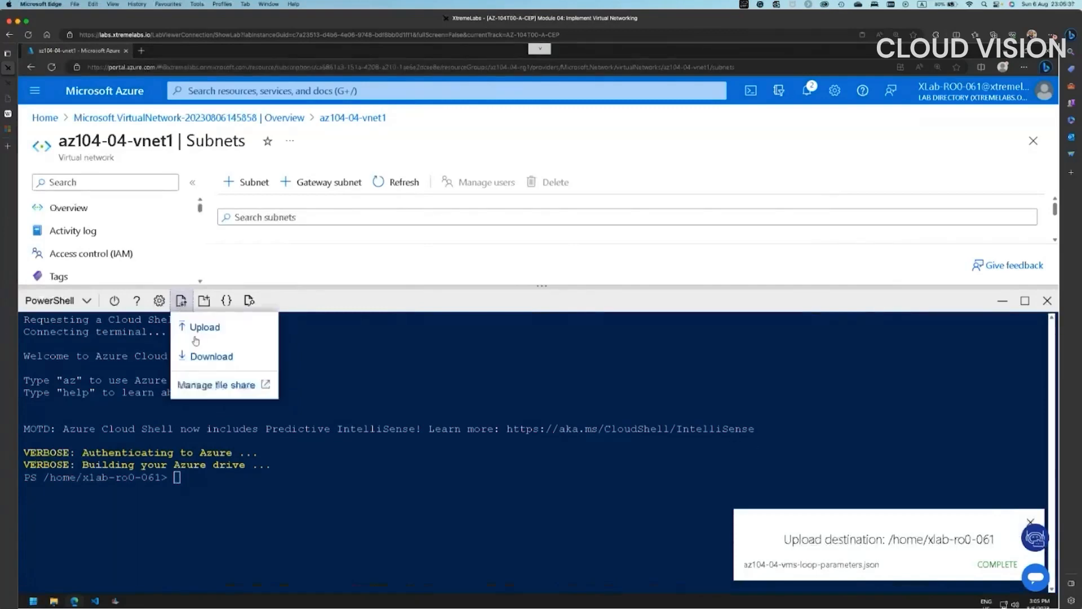
left_click(254, 329)
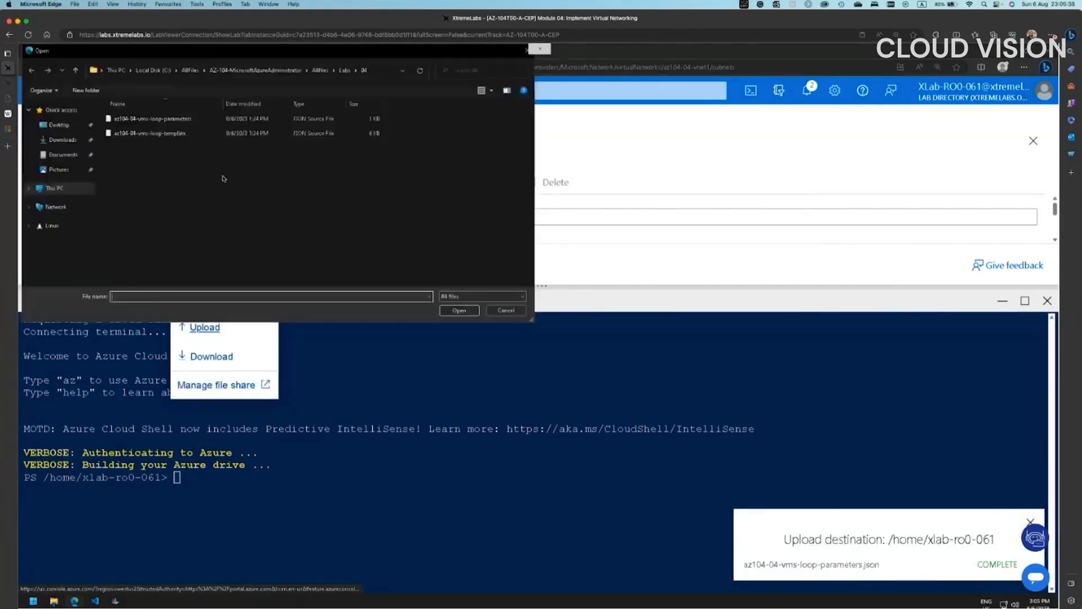
double_click(169, 138)
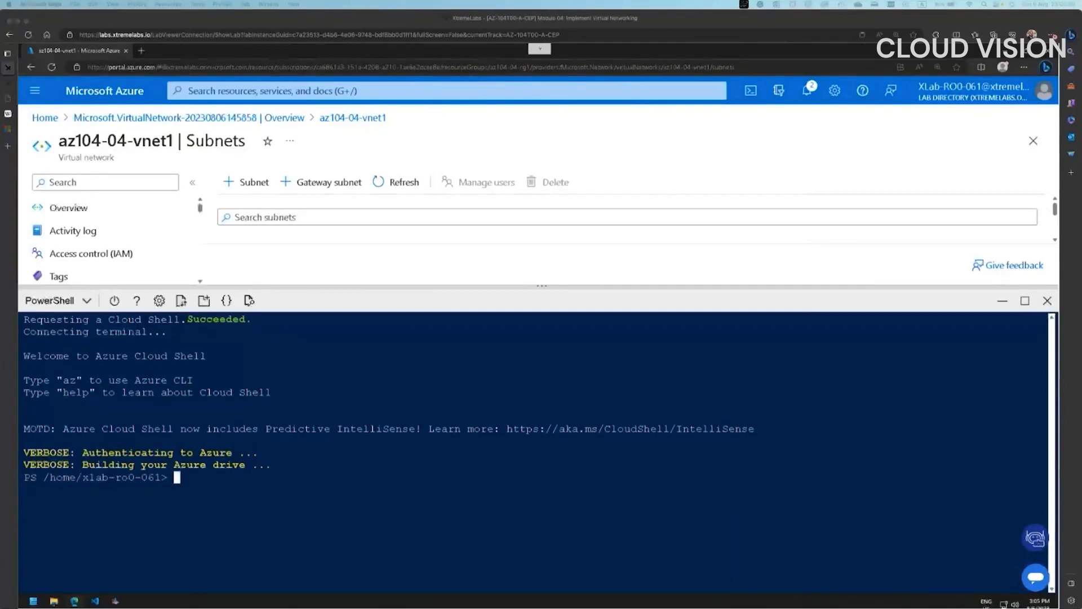
- Set $rgName to 'az104-04-rg1' and begin New-AzResourceGroupDeployment with -ResourceGroupName $rgName
type("$rgName = 'az104")
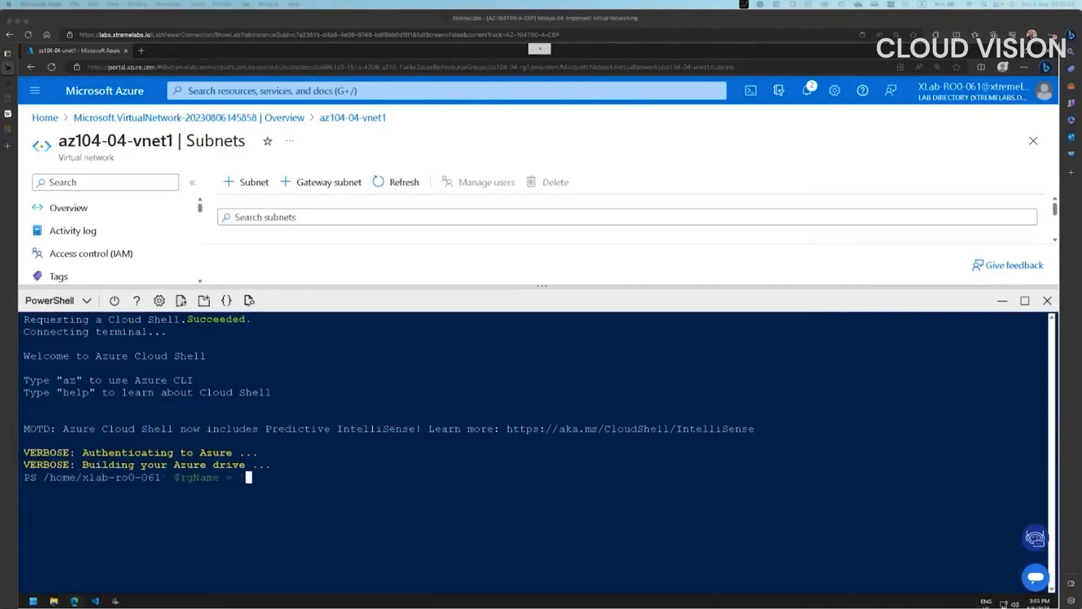
type("-04-rg1'")
key("Return")
key("Return")
type("New")
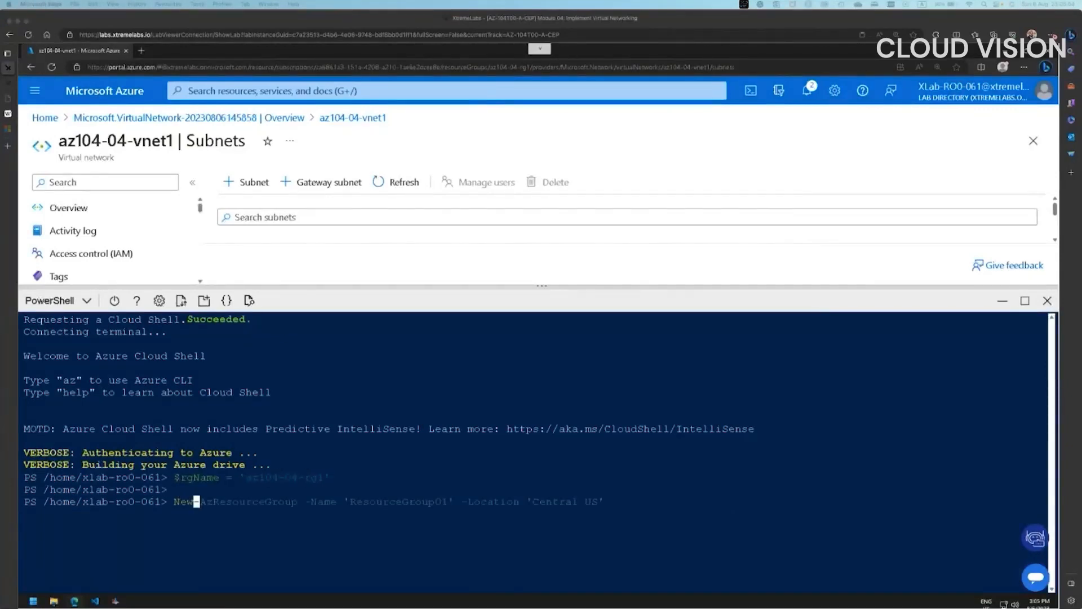
type("-AzResourceGroupDepl")
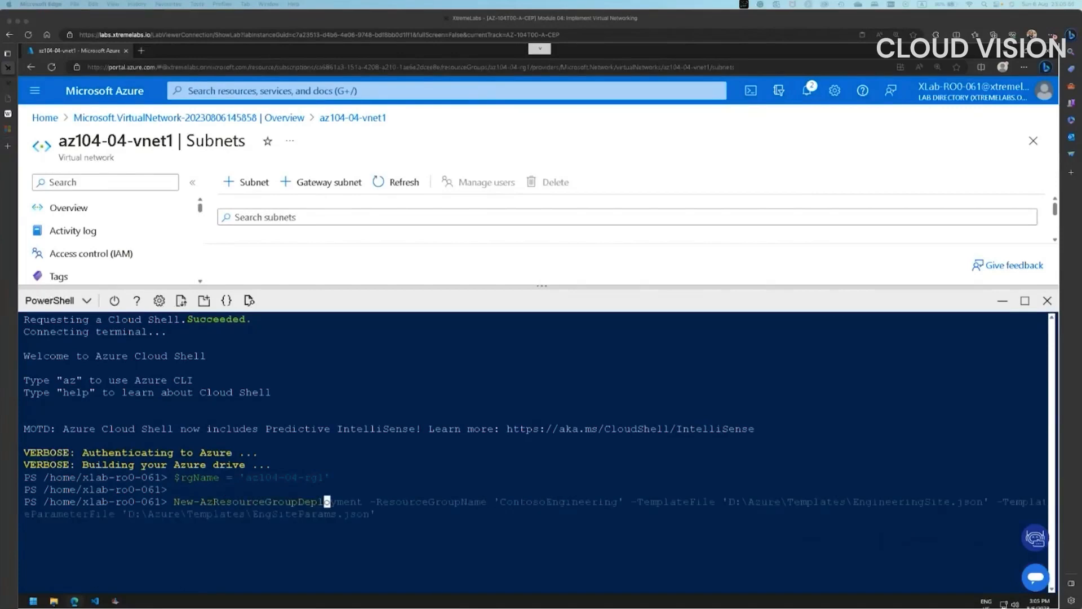
type("oyment `")
key("Return")
type("-ResourceGr")
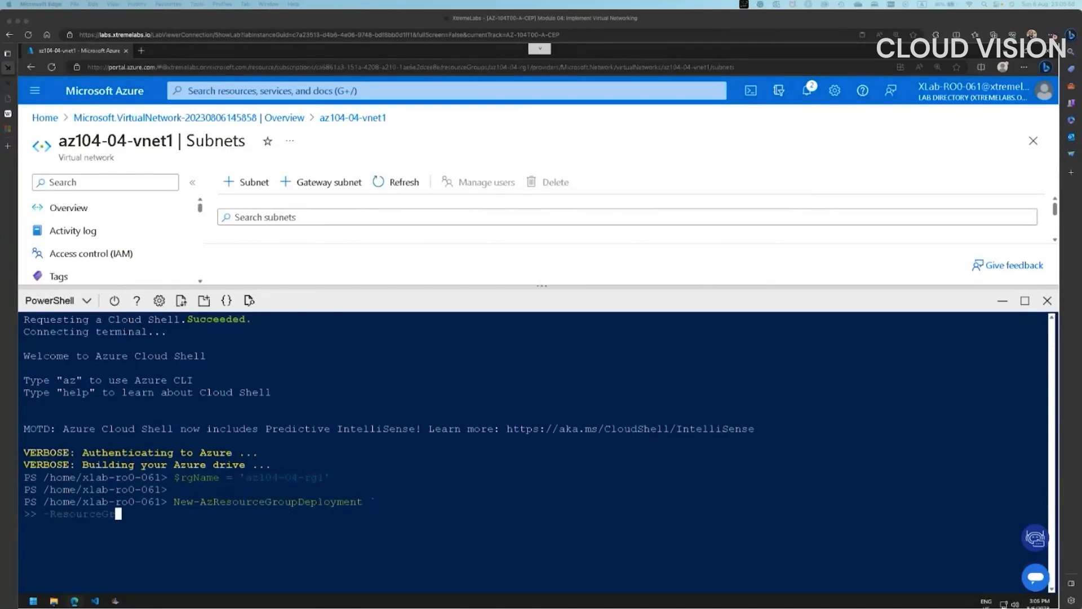
type("oupName $rgName `")
key("Return")
- Add the loop template and parameters JSON files, run the deployment, and enter the admin password
type("-TemplateFile $HOME/az104-04-vms-loop-t")
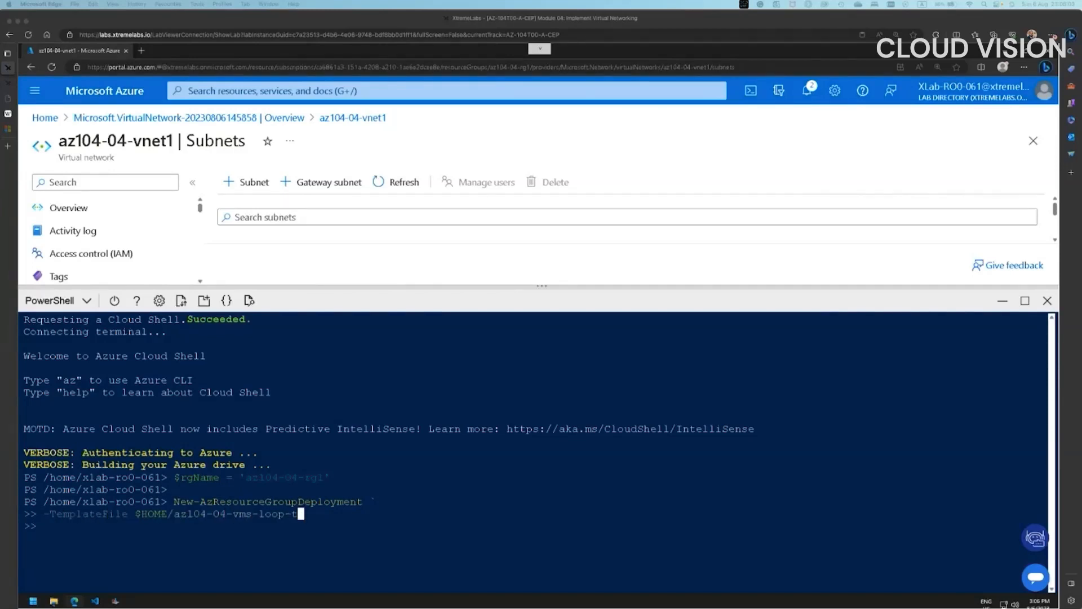
type("emplate.json `")
key("Home")
key("Right")
key("Right")
key("Right")
key("Right")
key("Right")
key("Right")
key("Right")
key("Right")
key("Right")
key("Right")
key("Right")
key("Right")
type("ParameterFil")
key("Right")
key("Right")
key("Right")
key("Right")
key("Right")
key("Right")
key("Right")
key("Right")
key("Right")
key("Right")
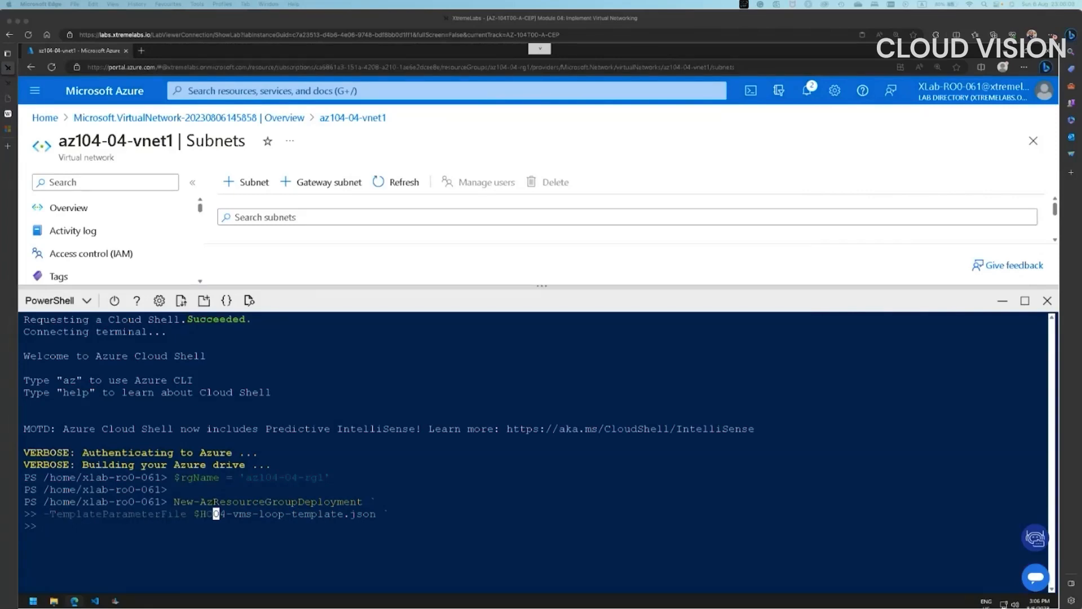
key("Delete")
key("Delete")
key("Delete")
key("Delete")
key("Delete")
key("Delete")
key("Delete")
key("Delete")
key("Delete")
type("104-04-vms-loop-parameters.json")
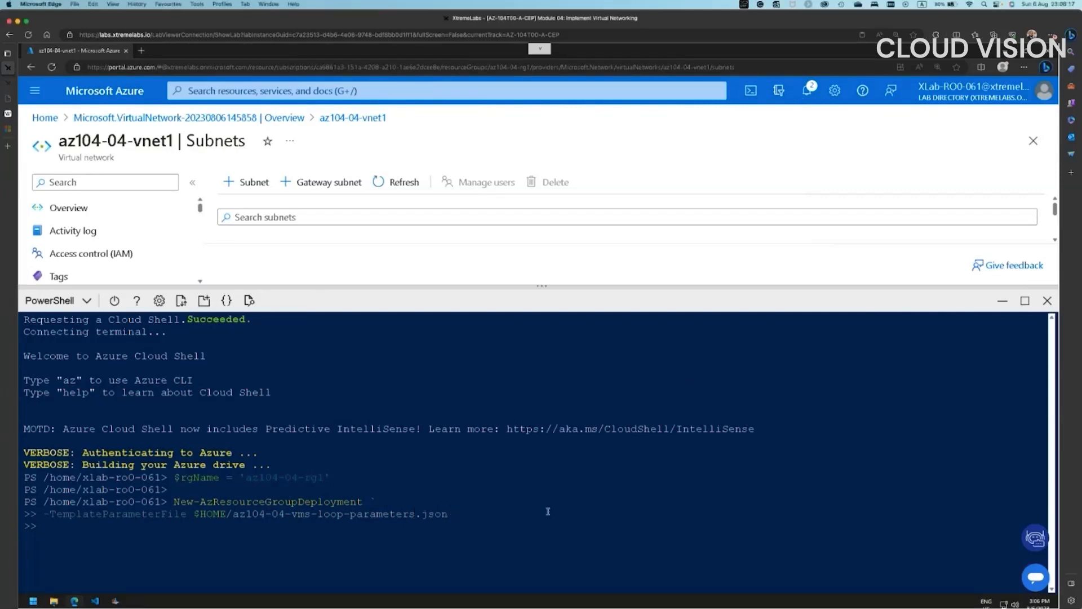
key("Return")
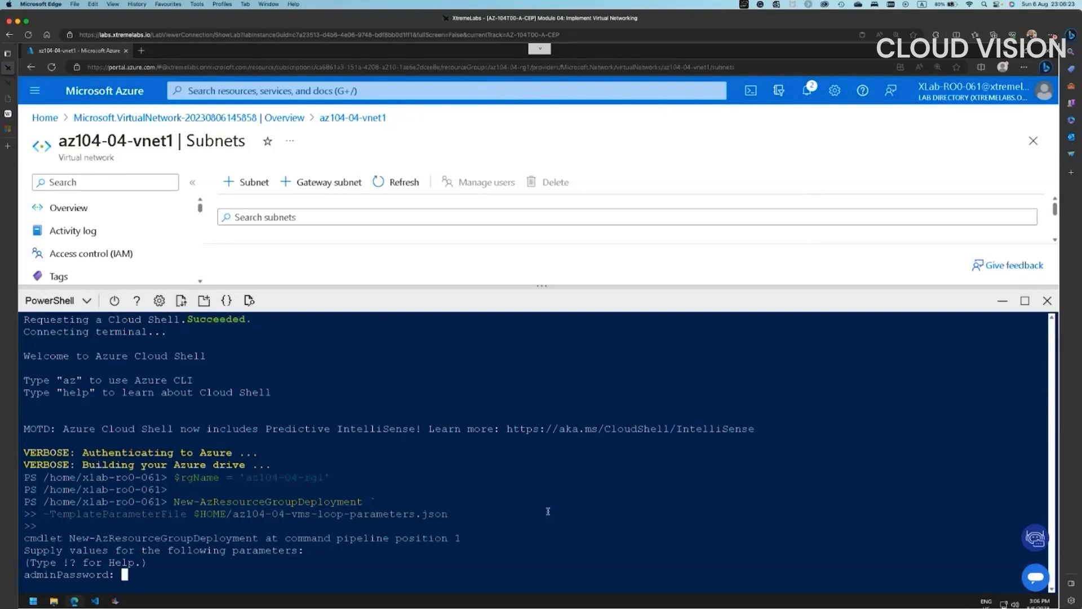
type("********")
- Open az104-04-rg1 from Home and let the Cloud Shell deployment finish with ProvisioningState Succeeded
left_click(45, 117)
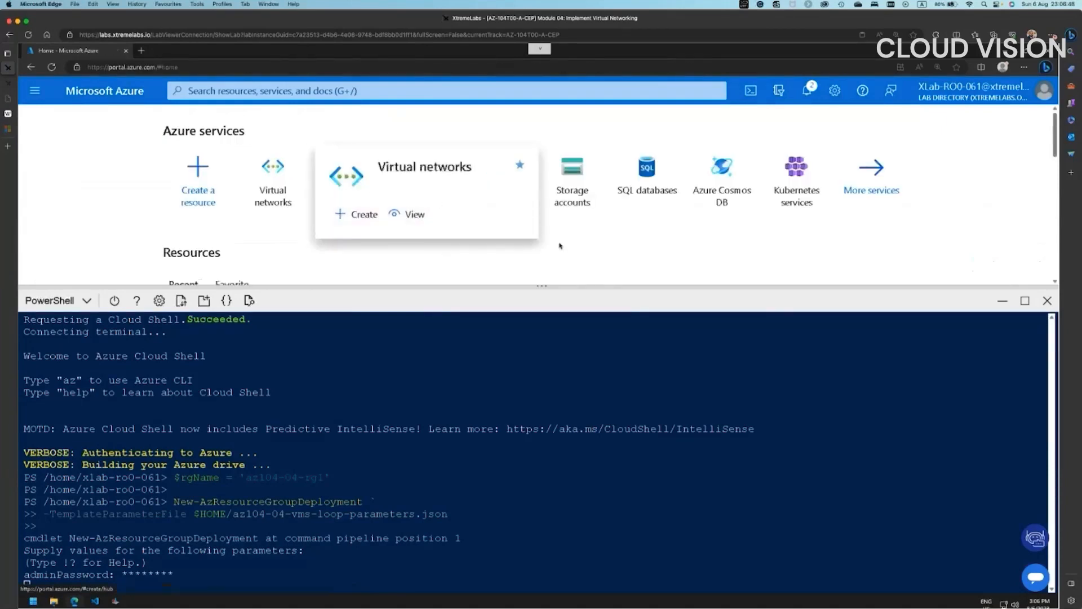
scroll(563, 237, "down", 3)
scroll(470, 218, "down", 2)
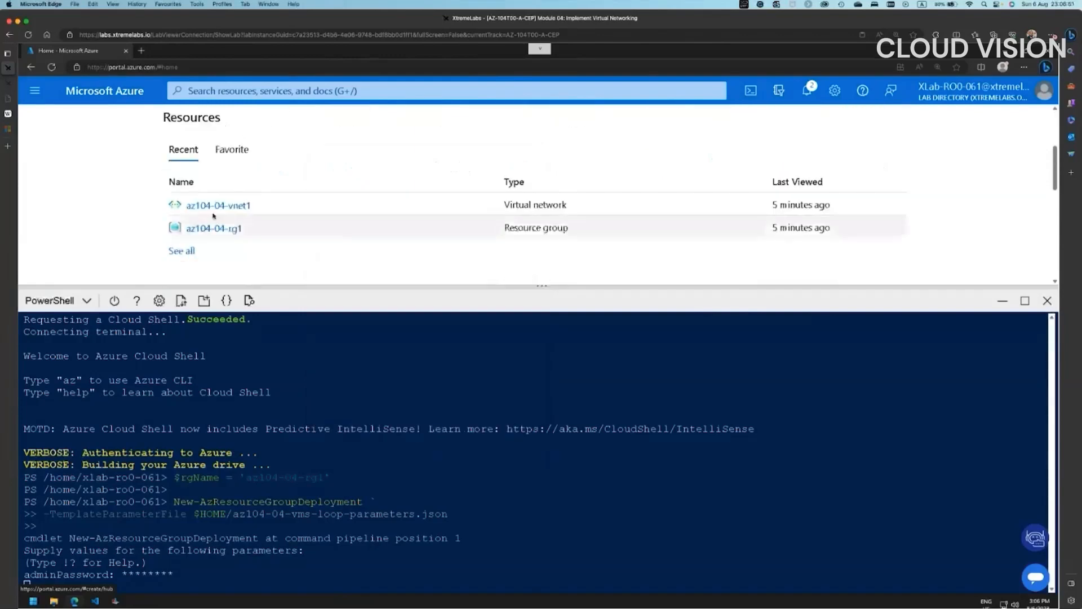
left_click(211, 230)
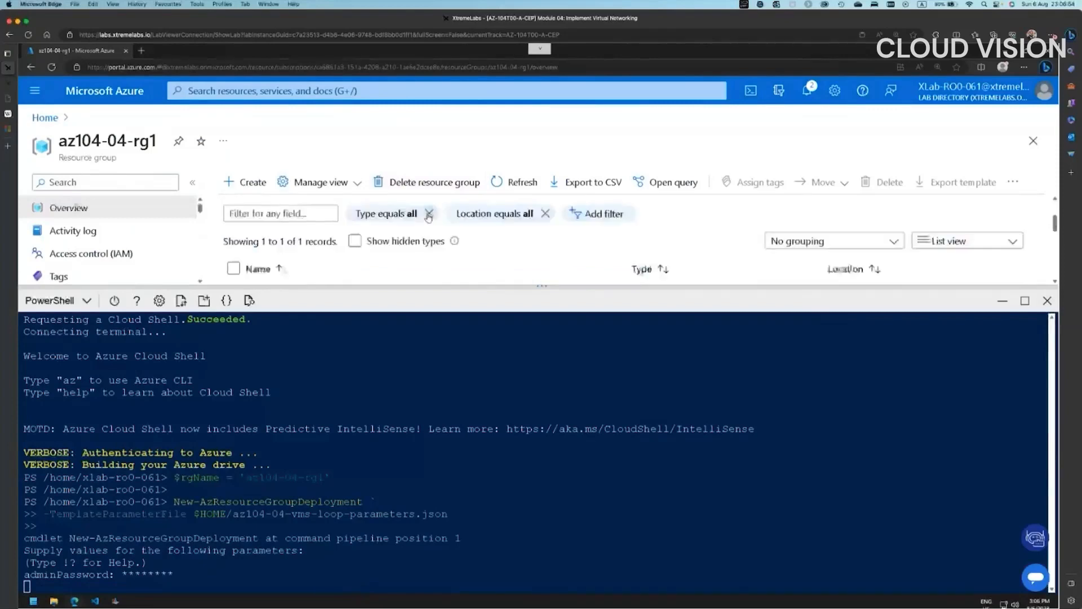
scroll(428, 218, "down", 2)
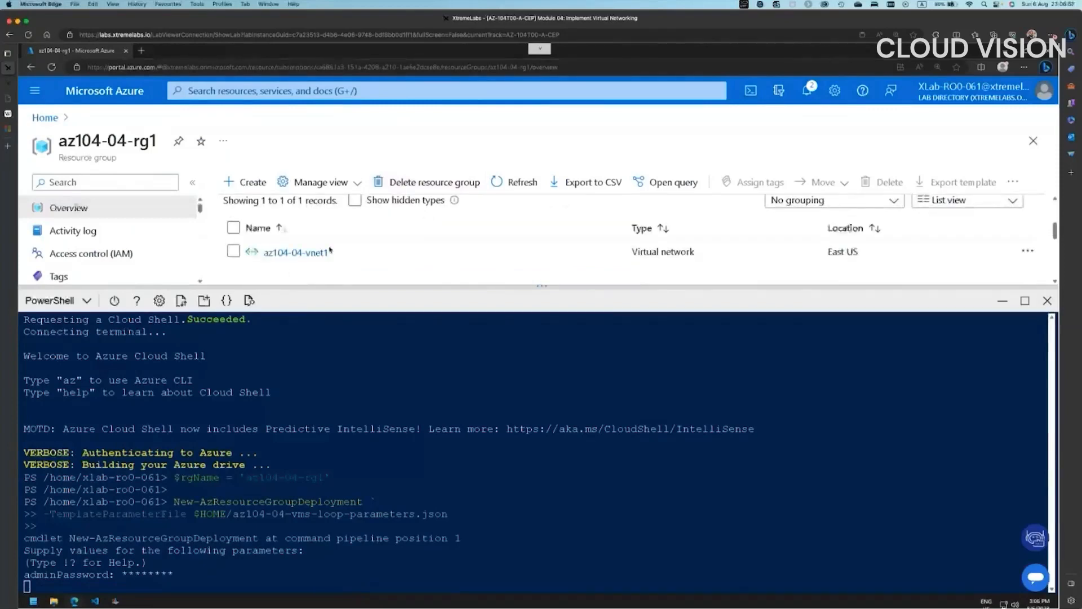
left_click(224, 578)
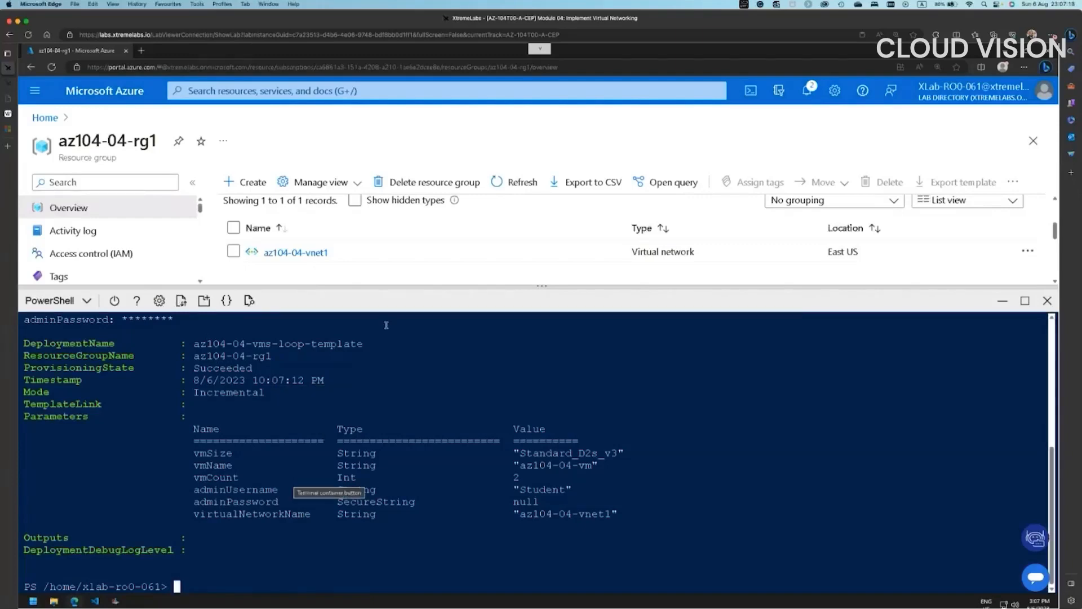
- Hide Cloud Shell and refresh az104-04-rg1 to list its seven resources, including vm0 and vm1
left_click(1003, 301)
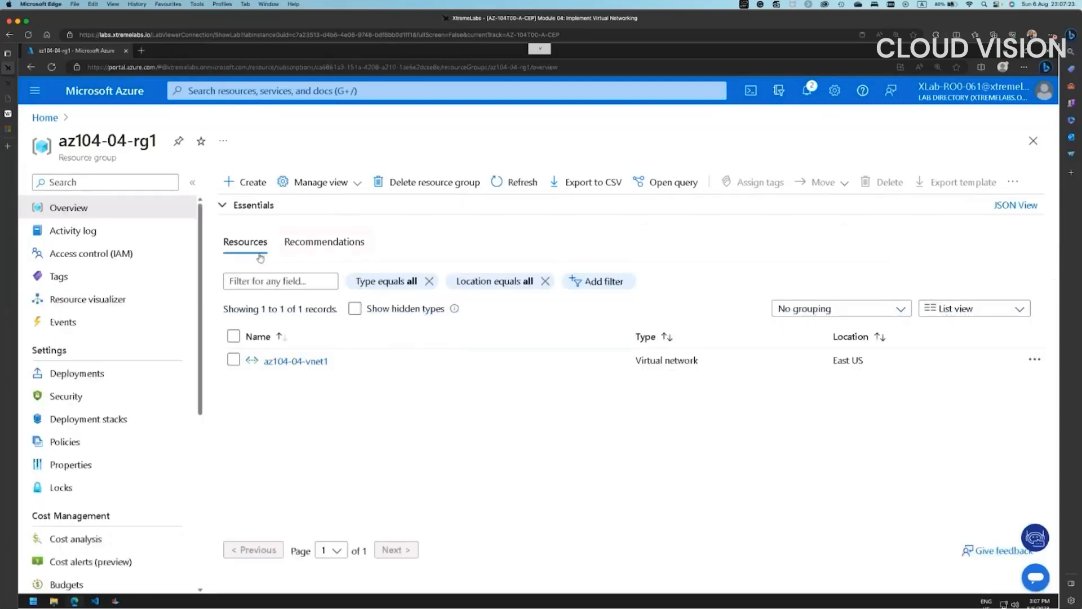
left_click(502, 181)
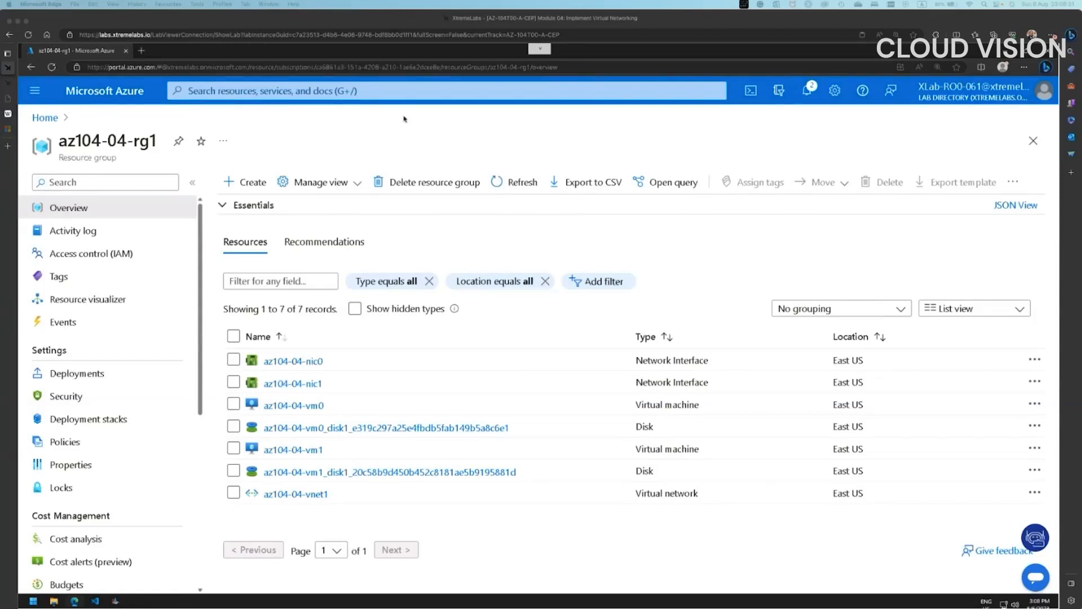
- Search 'public ip', go to Public IP addresses, and start a new one with + Create
left_click(402, 89)
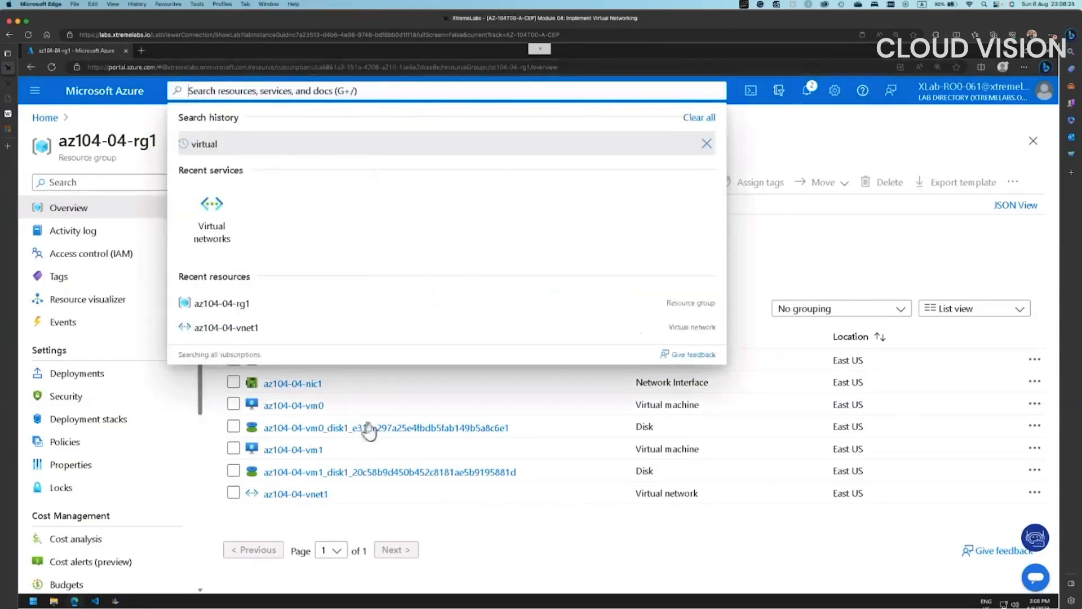
left_click(312, 494)
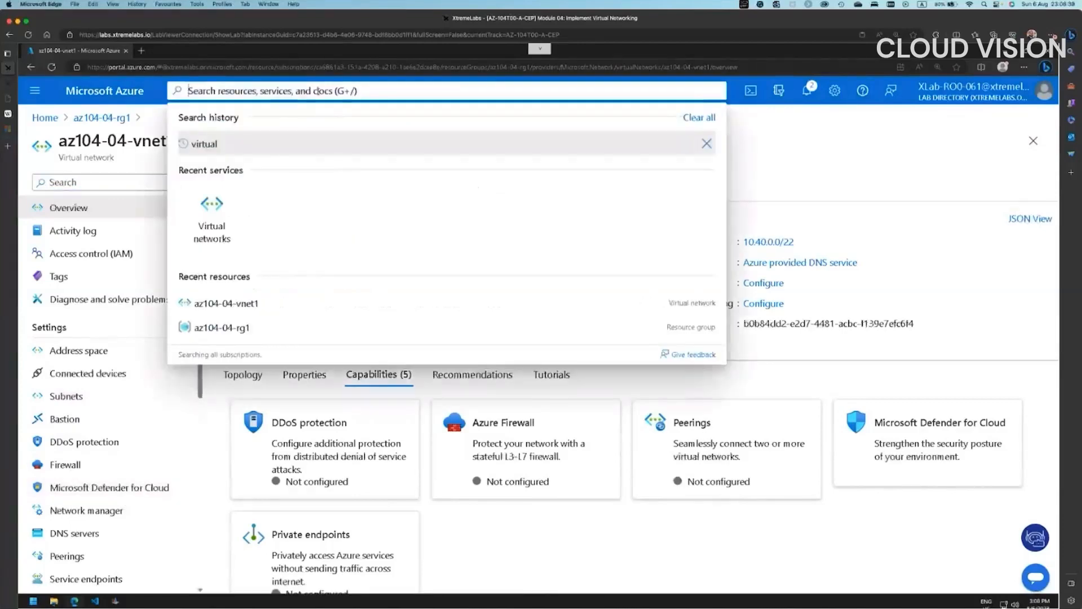
type("public i")
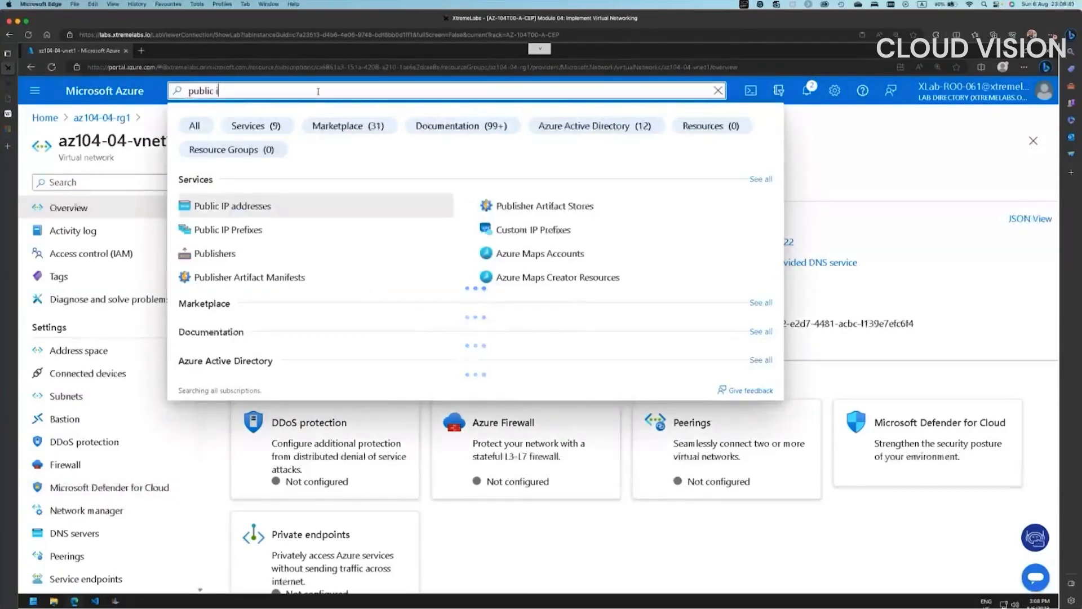
type("p")
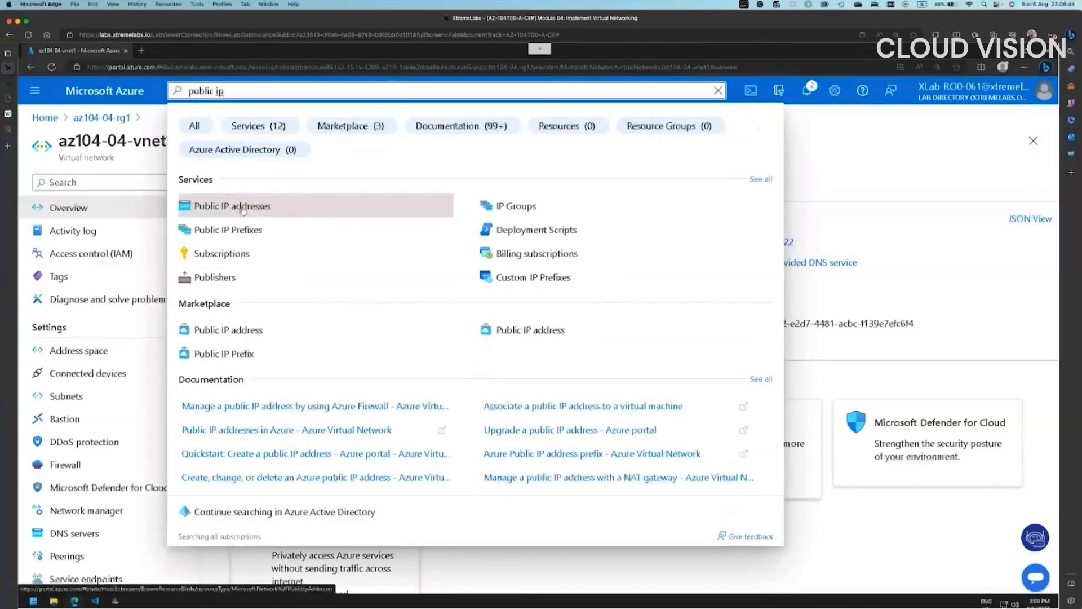
left_click(242, 210)
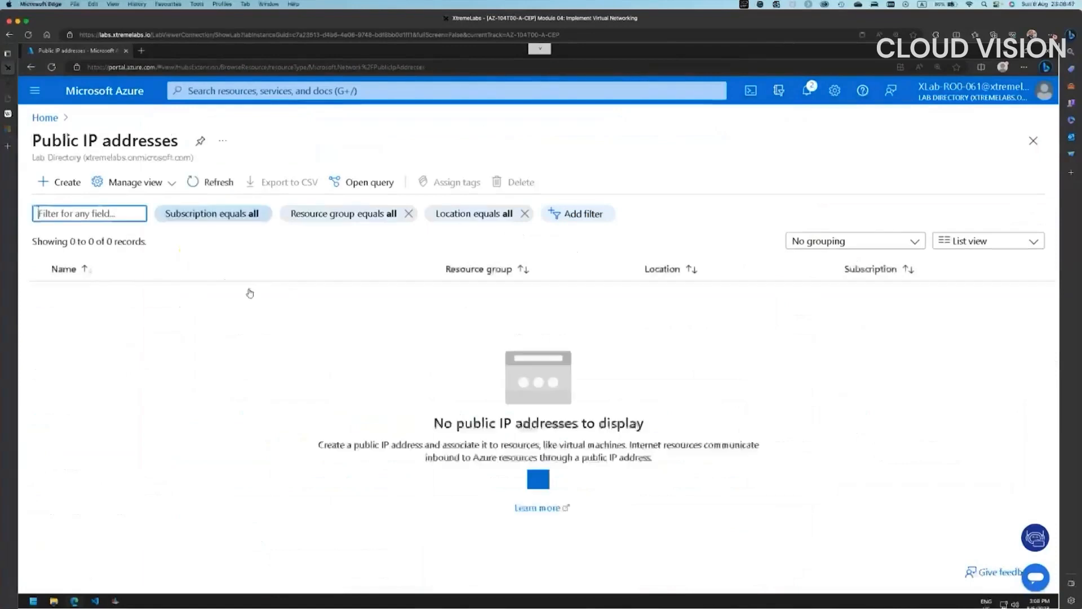
left_click(65, 183)
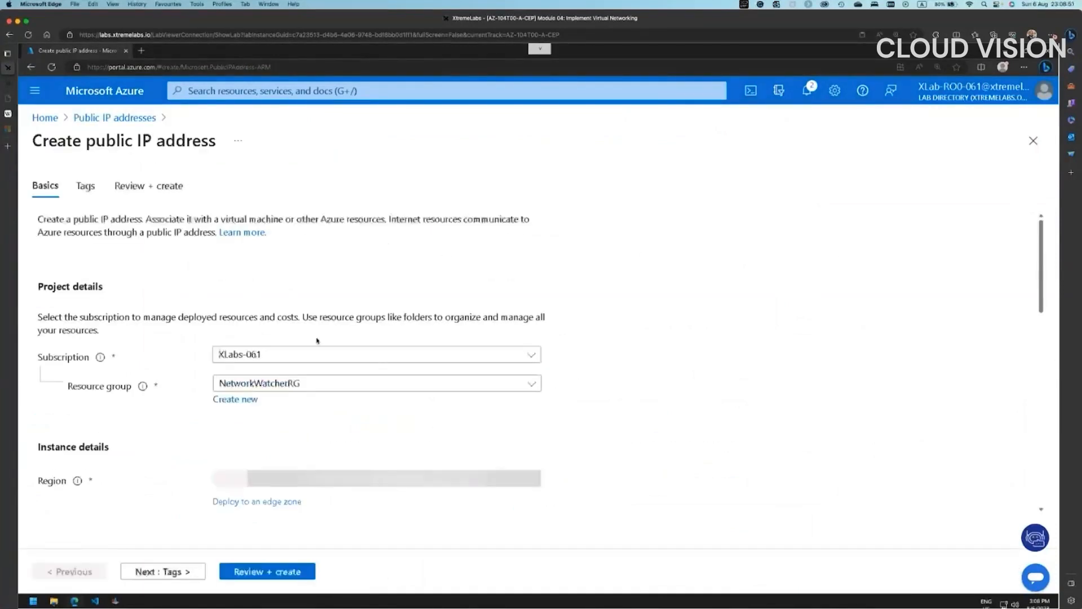
- Choose az104-04-rg1 as resource group; validation fails because the name is still empty
left_click(277, 386)
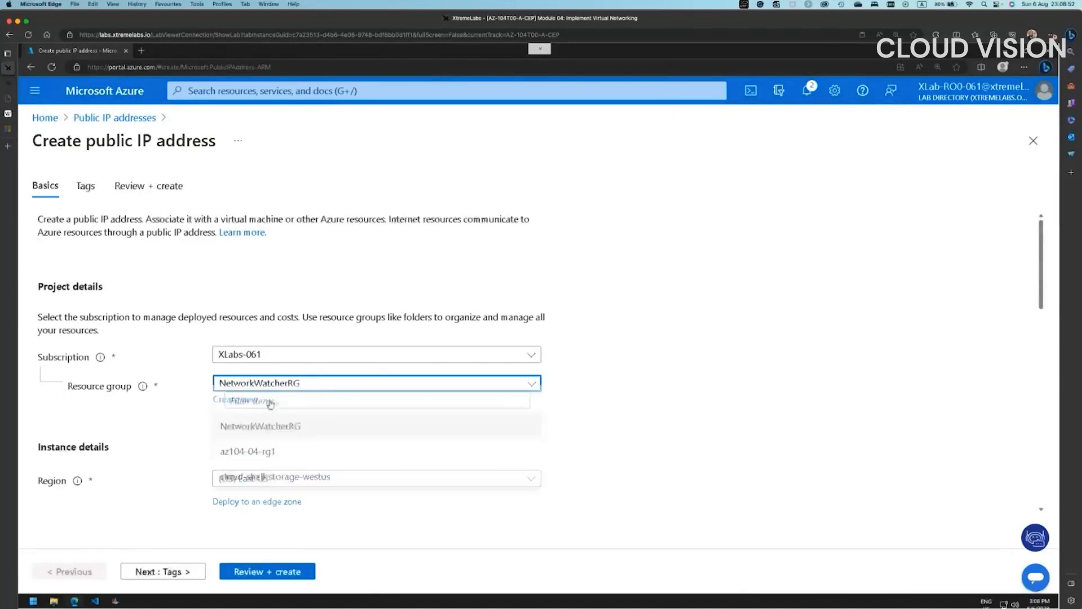
left_click(253, 460)
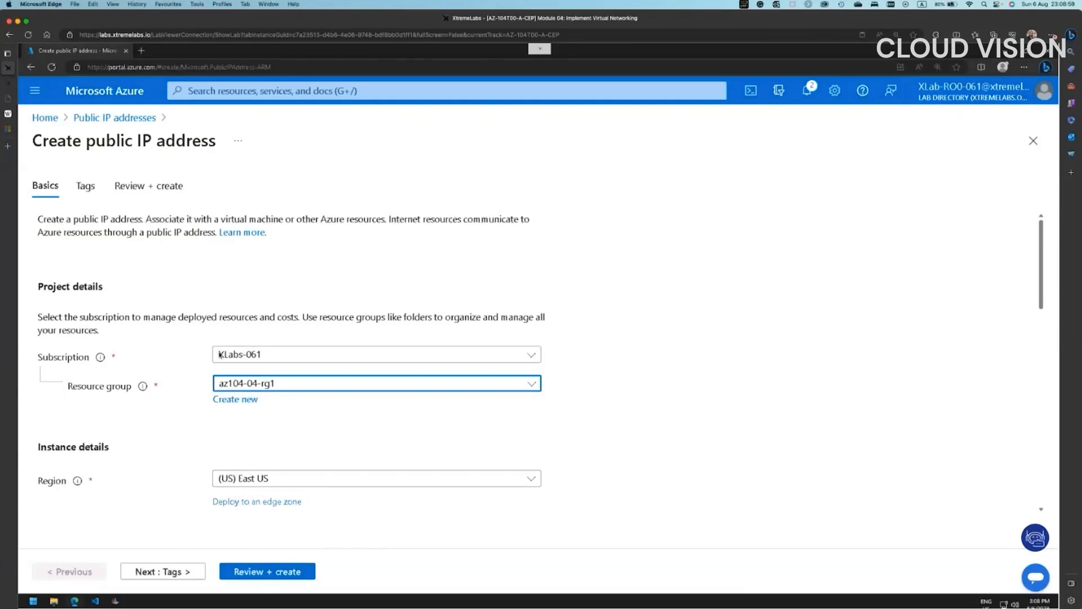
left_click(281, 573)
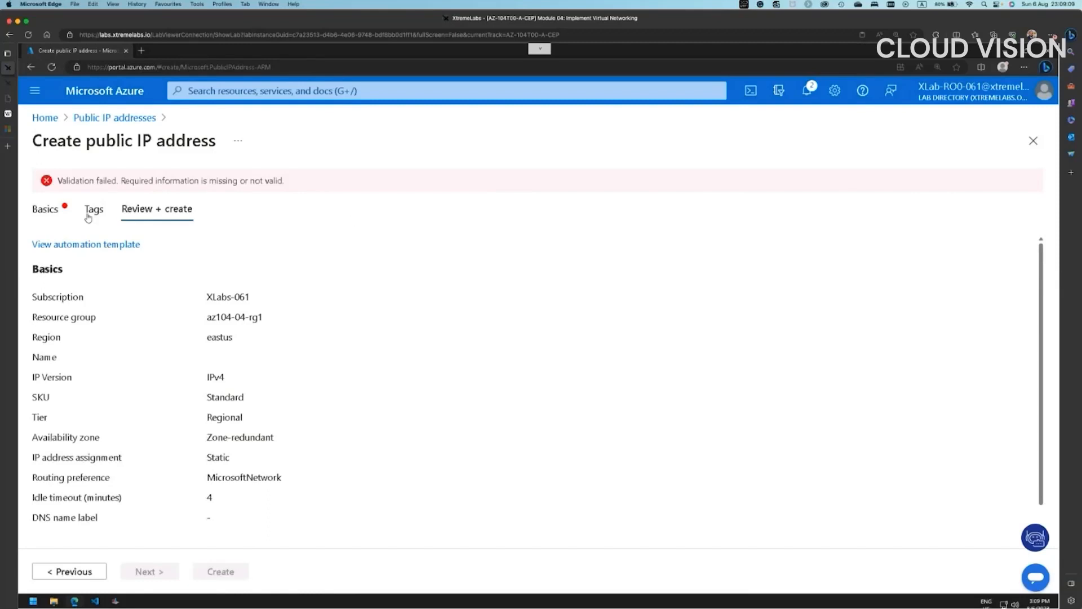
left_click(41, 210)
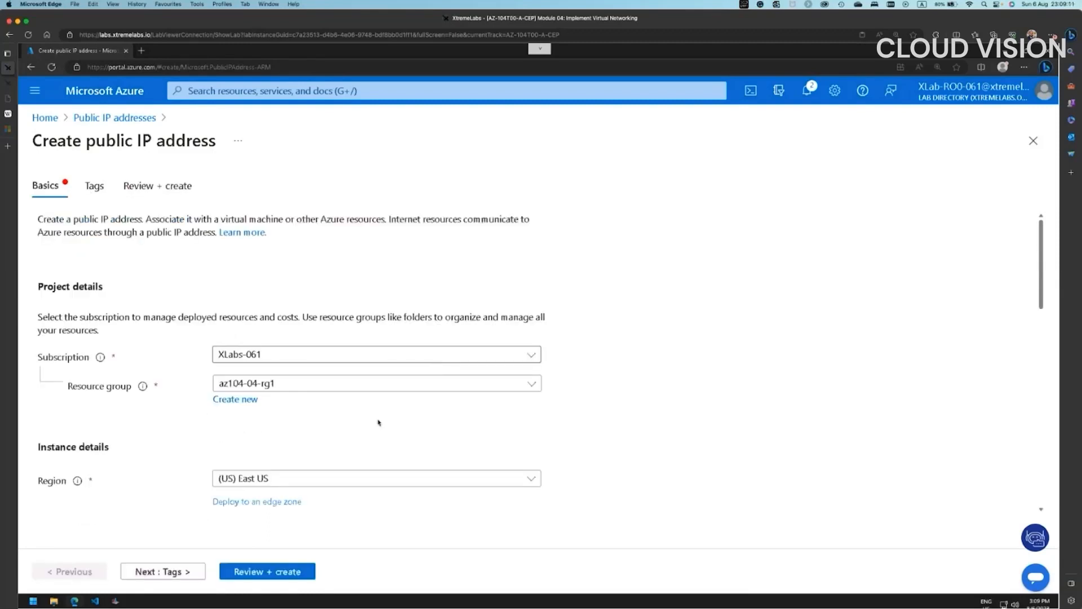
scroll(414, 479, "down", 10)
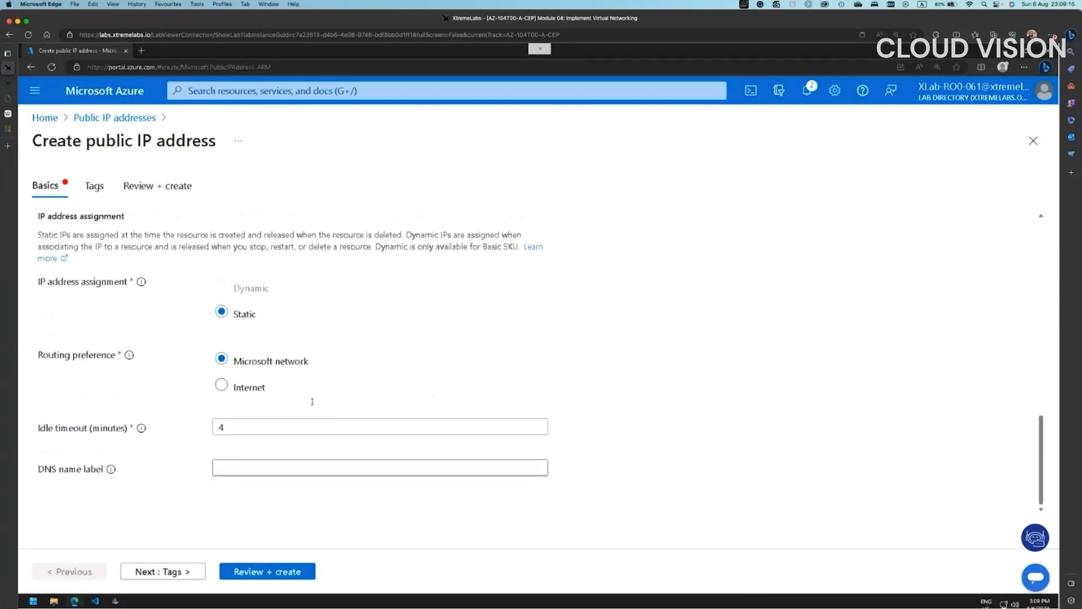
scroll(311, 401, "up", 2)
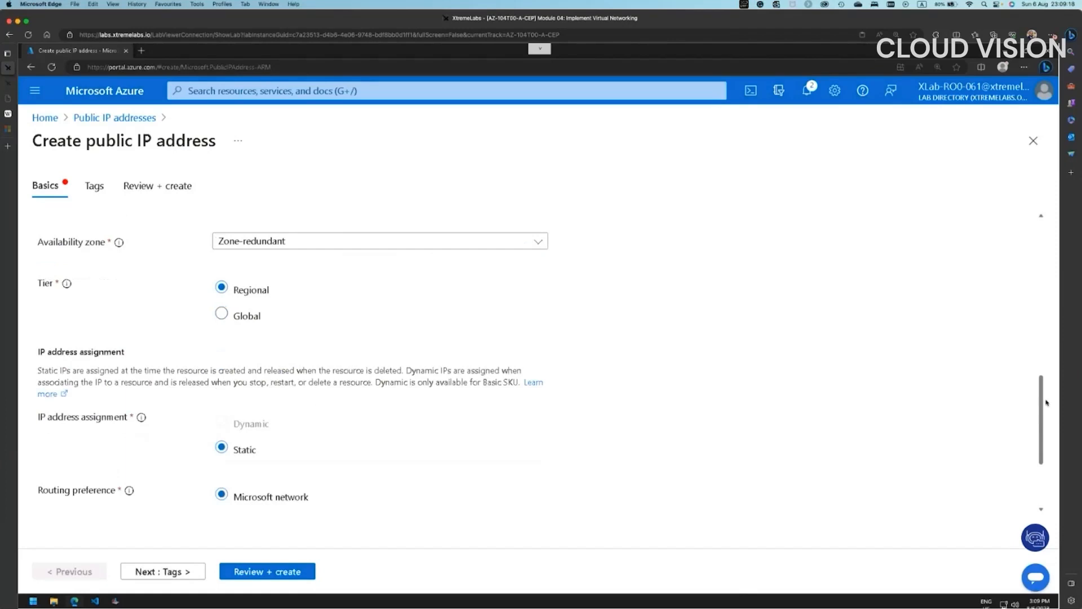
left_click_drag(1042, 402, 1027, 294)
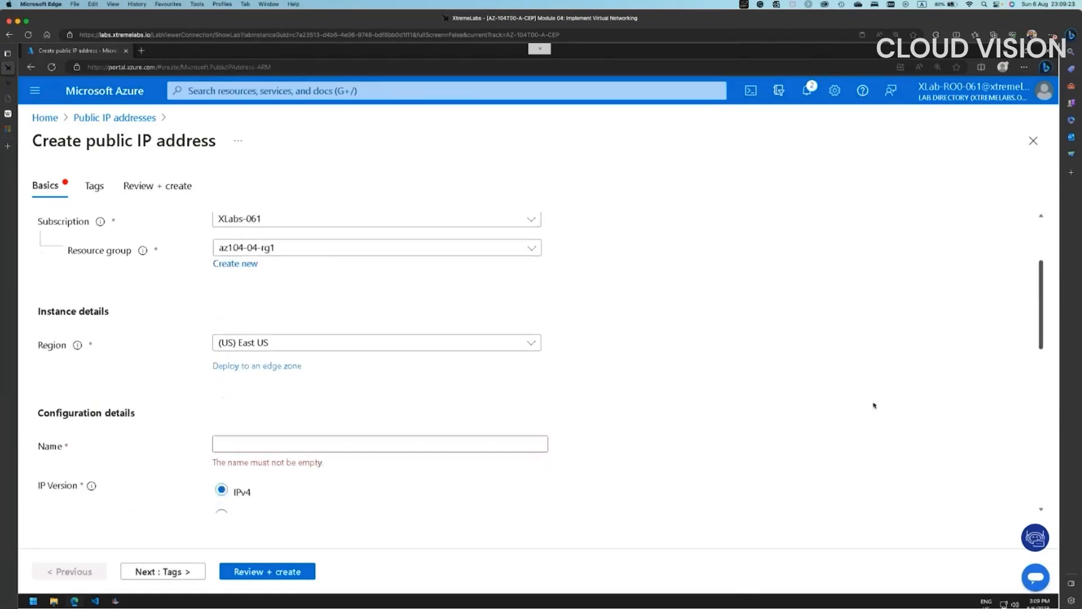
- Name the public IP az104-04-pip0 and deploy it with the Standard, Static settings
left_click(263, 444)
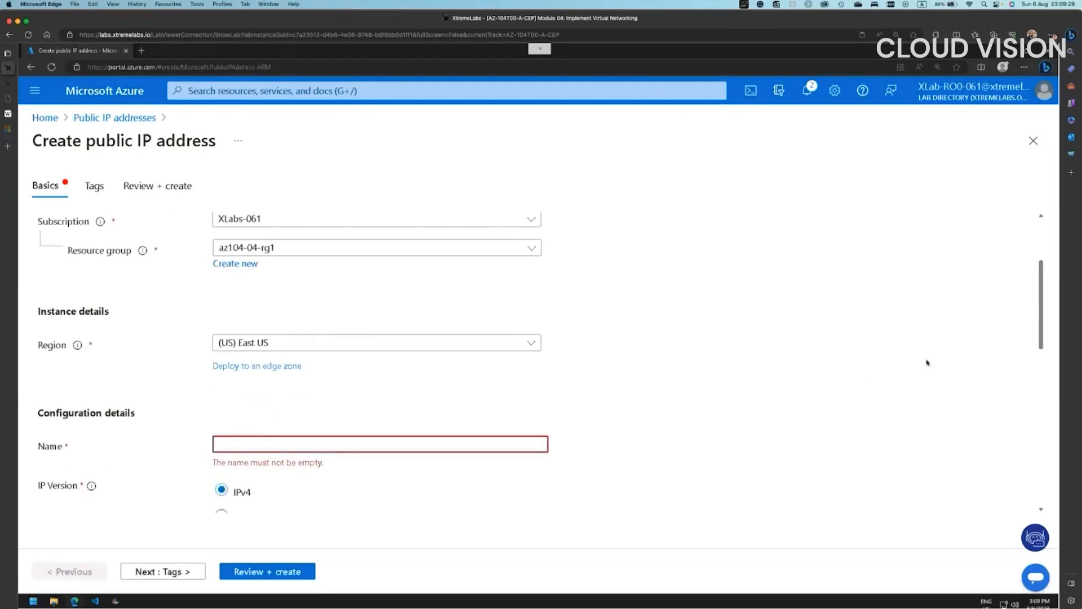
type("az104-")
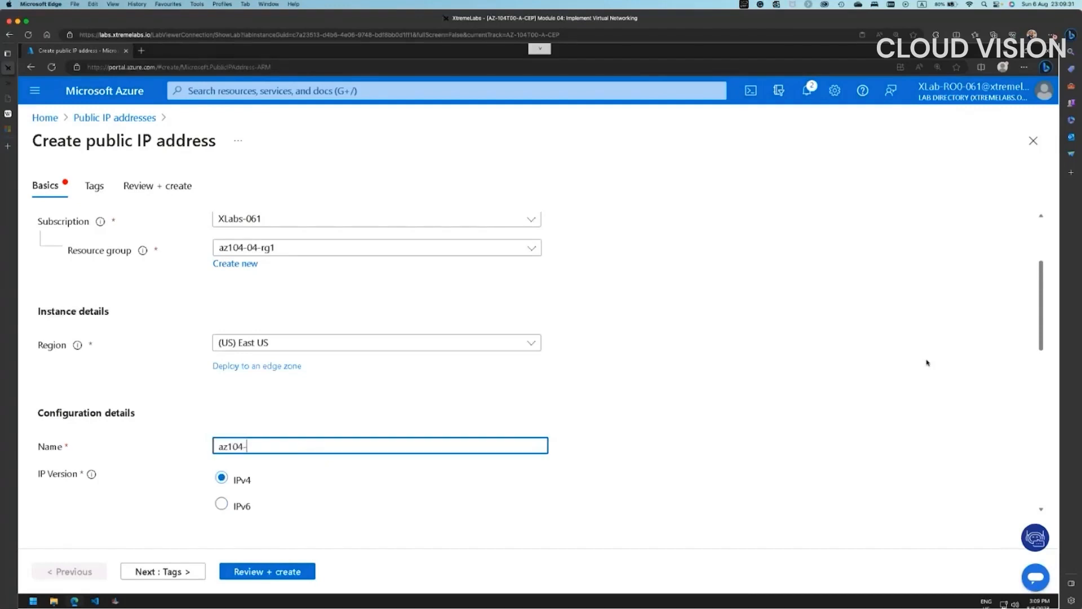
type("04-pip0")
scroll(692, 393, "down", 5)
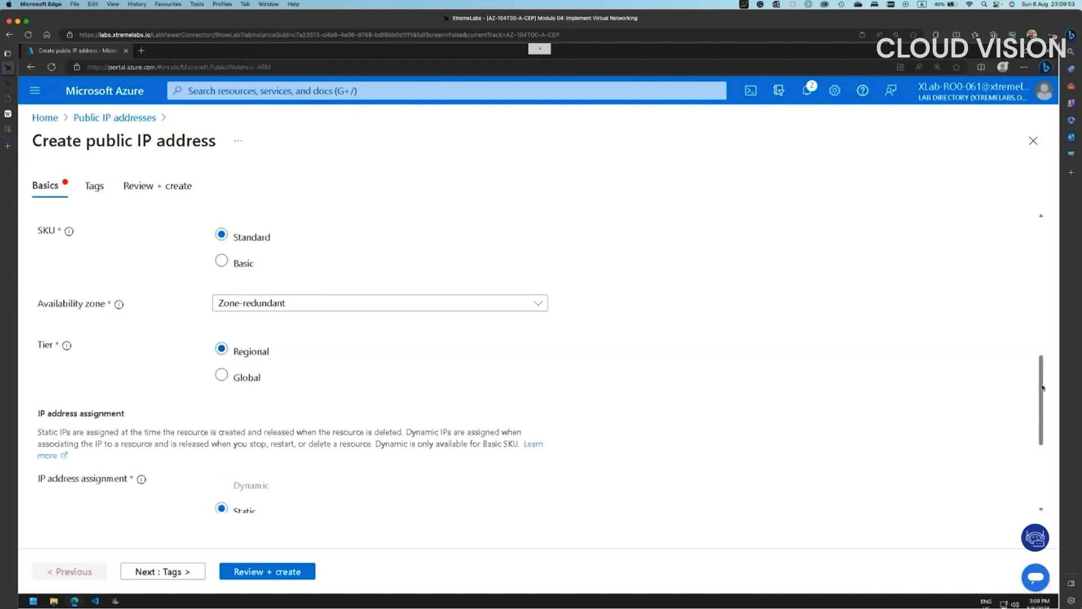
left_click_drag(1043, 388, 1042, 448)
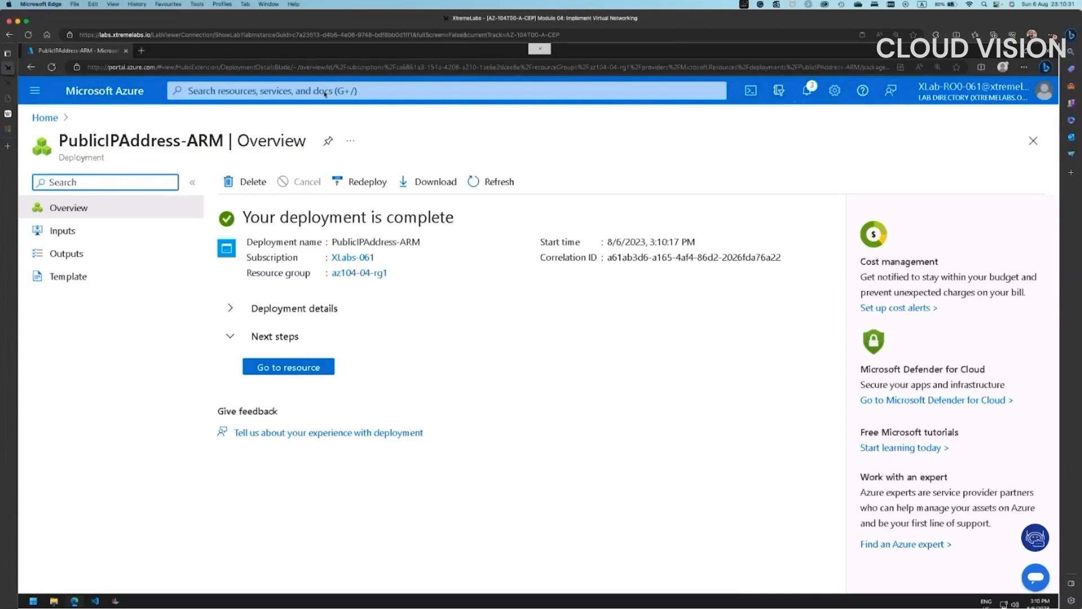
- Confirm az104-04-pip0 exists, then return to Public IP addresses and begin another + Create
left_click(305, 368)
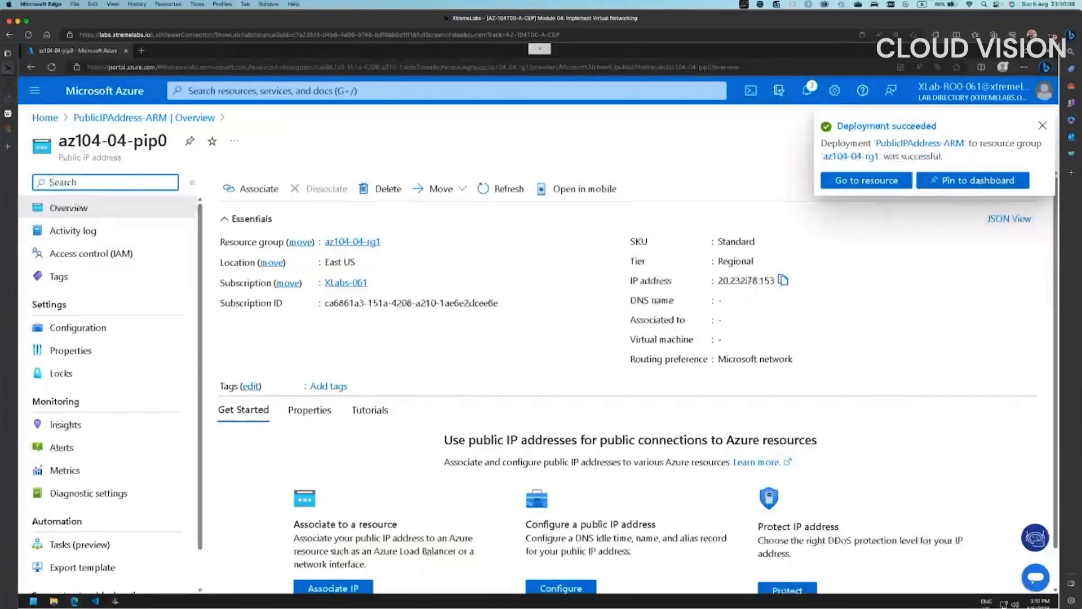
left_click(306, 89)
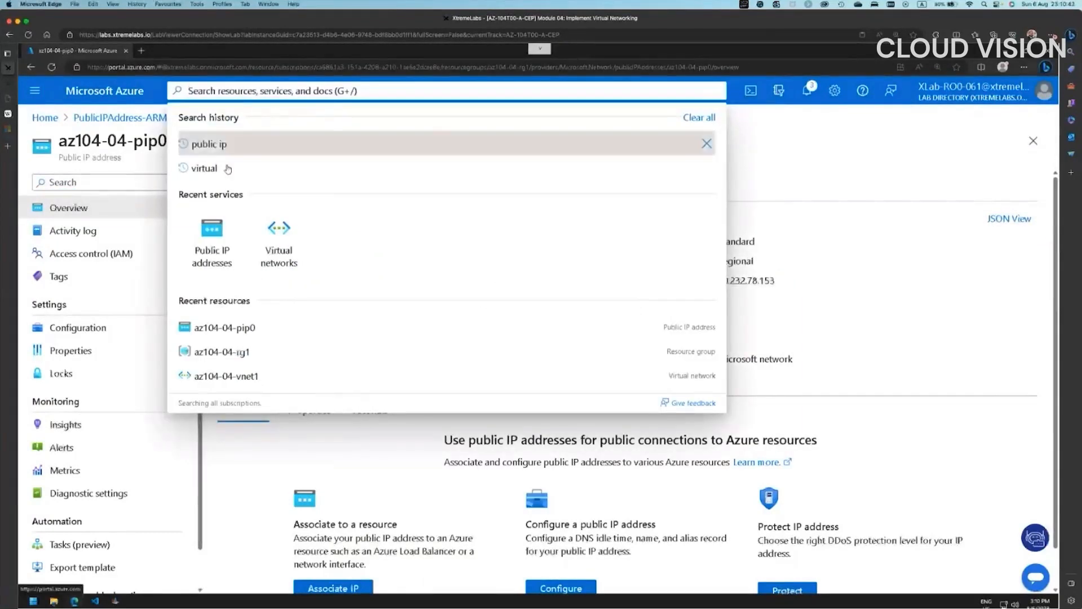
left_click(259, 146)
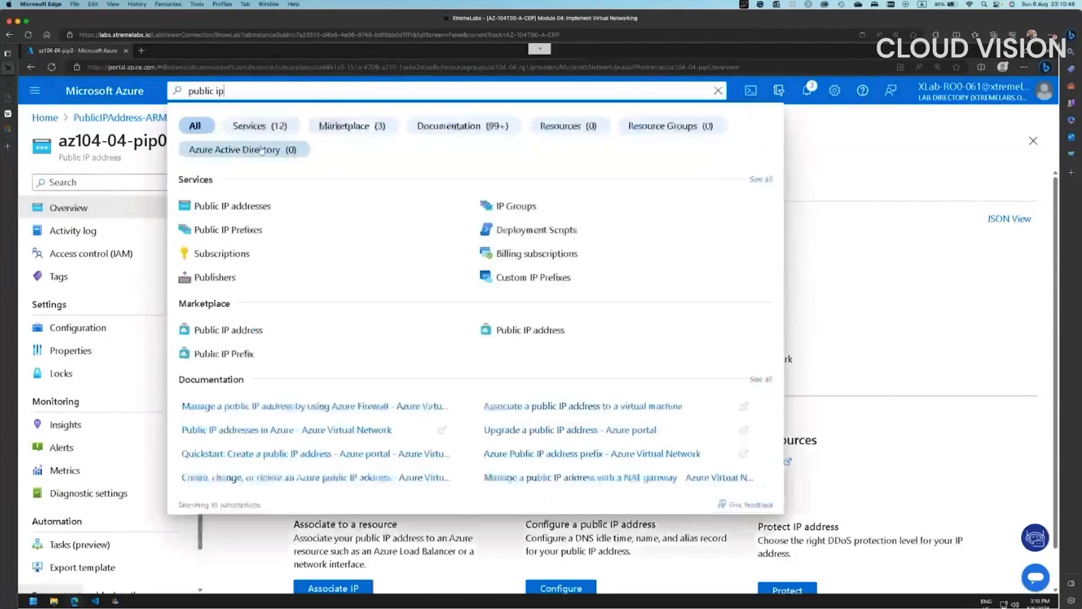
left_click(309, 206)
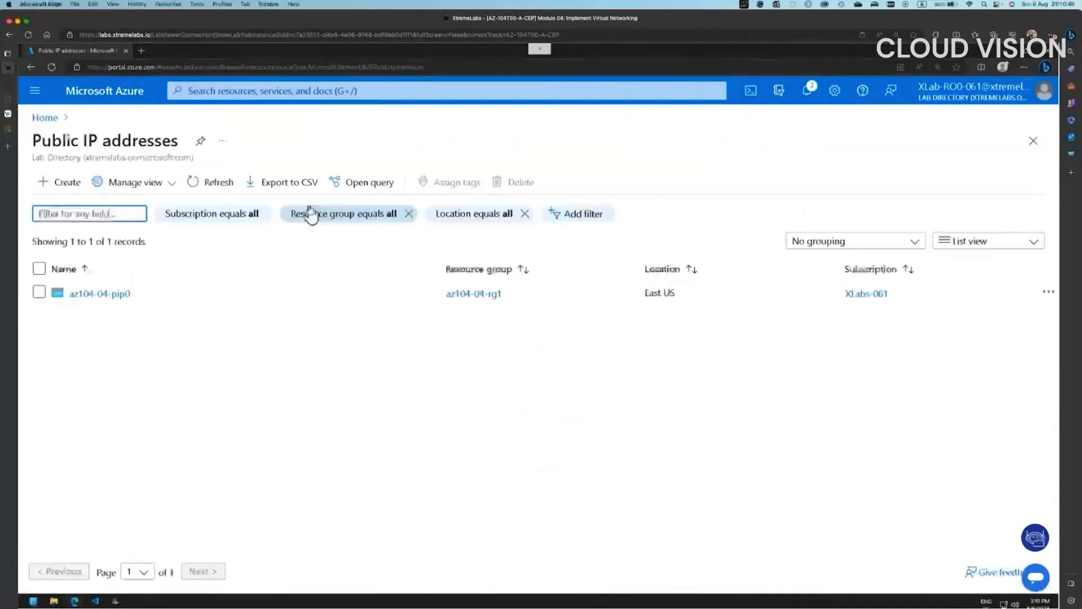
left_click(64, 186)
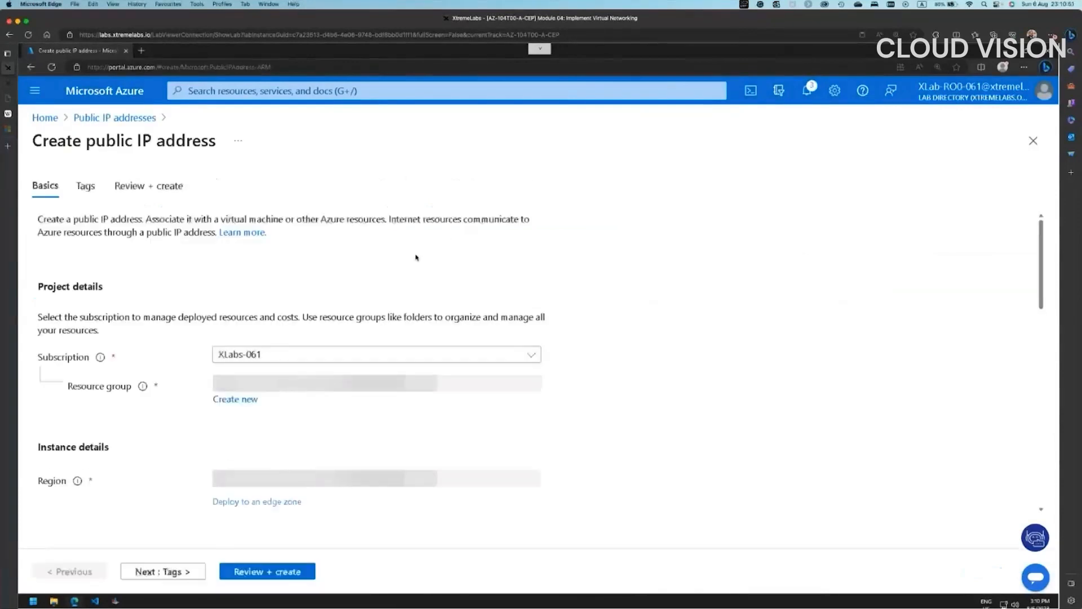
- Create public IP az104-04-pip1 in az104-04-rg1 with Standard, Static settings via Review + create
left_click(296, 382)
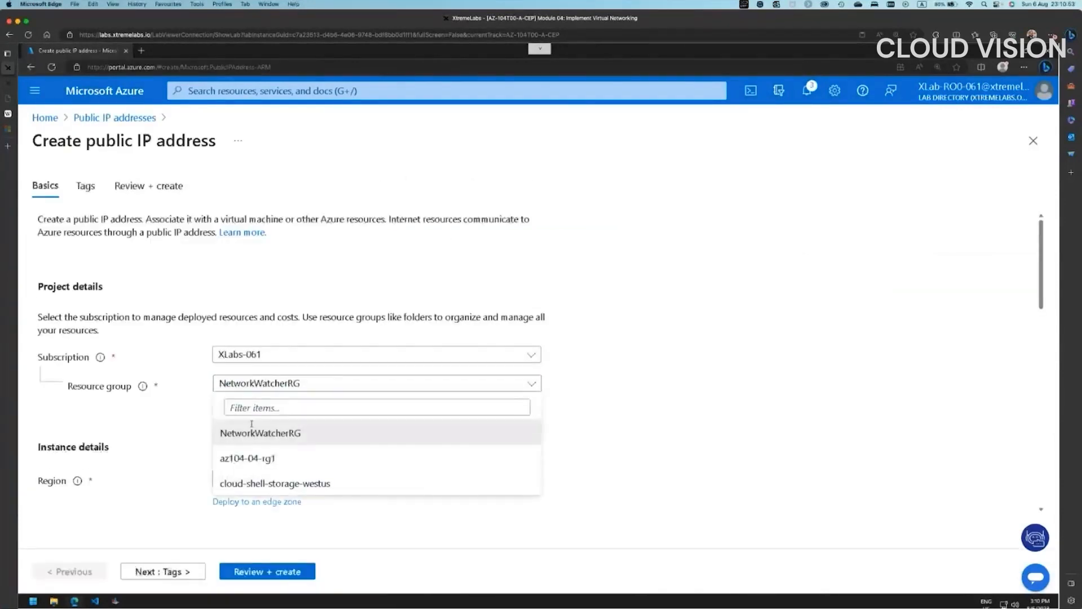
left_click(252, 458)
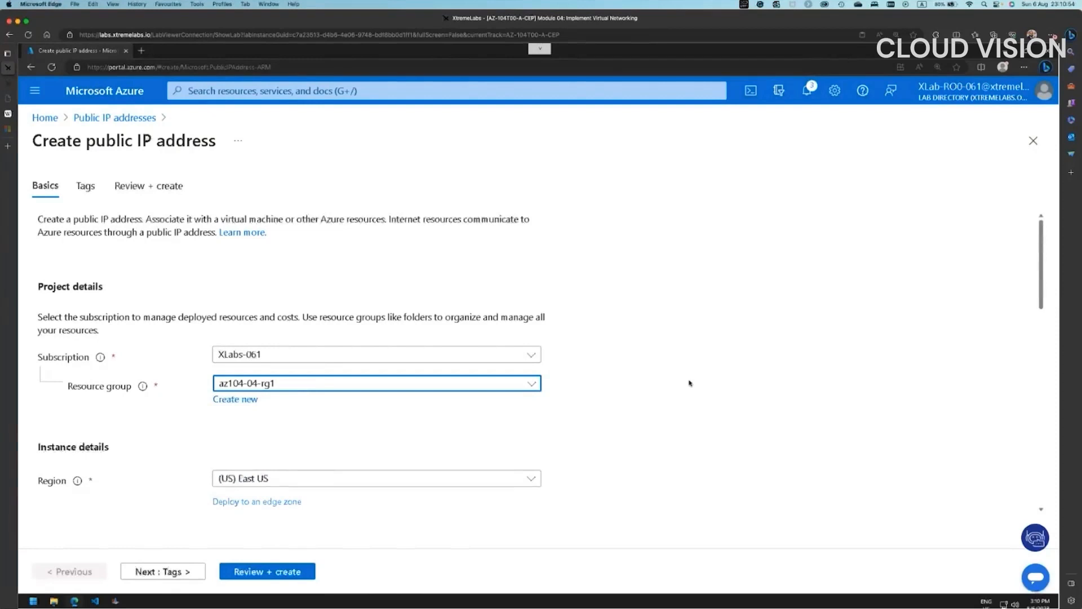
scroll(688, 383, "down", 2)
scroll(269, 474, "down", 1)
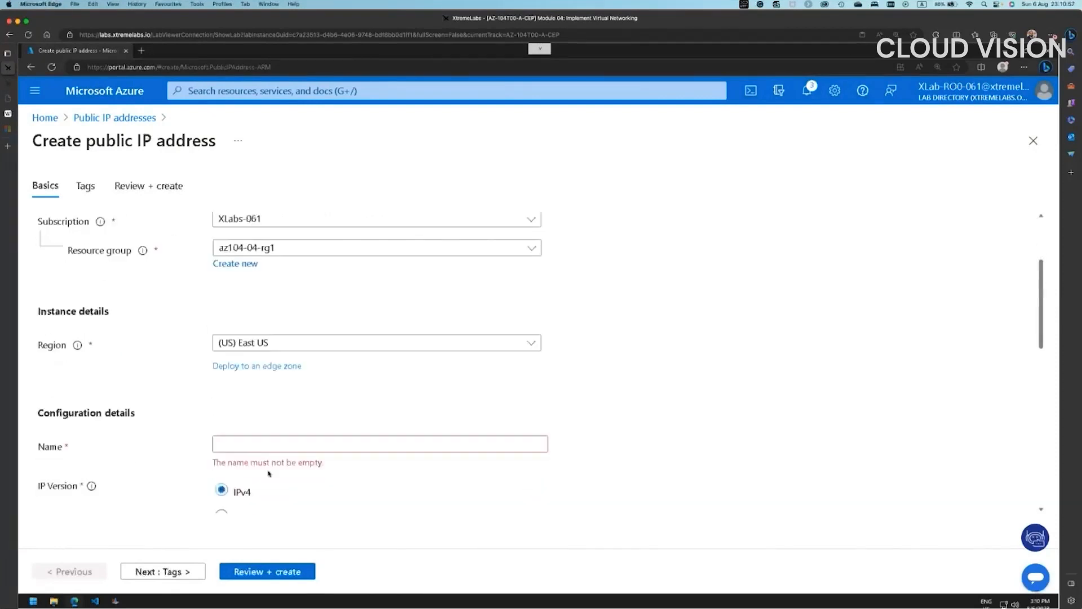
left_click(272, 444)
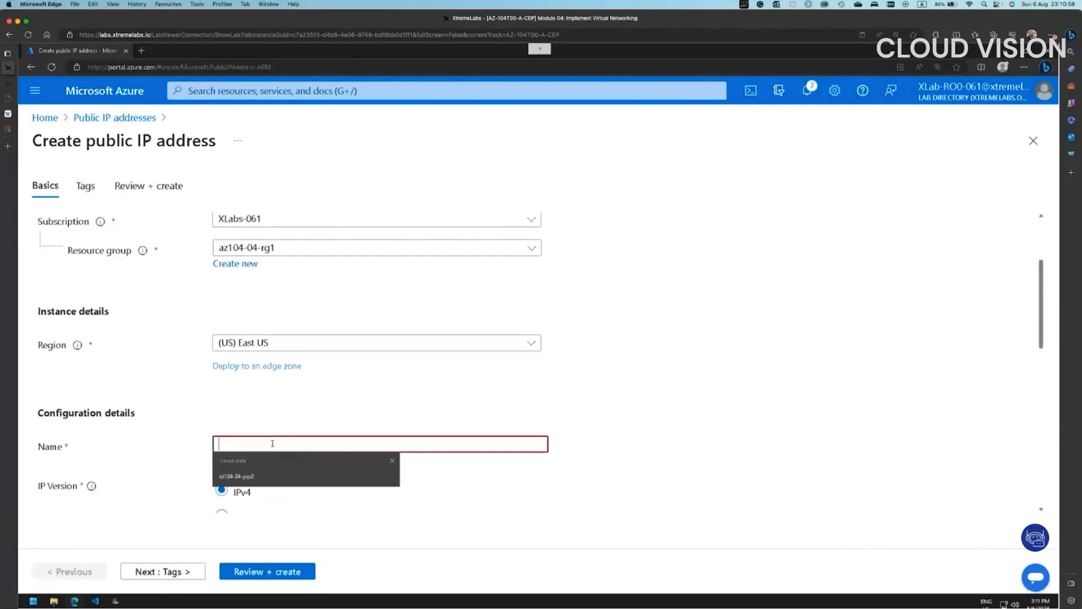
left_click(252, 477)
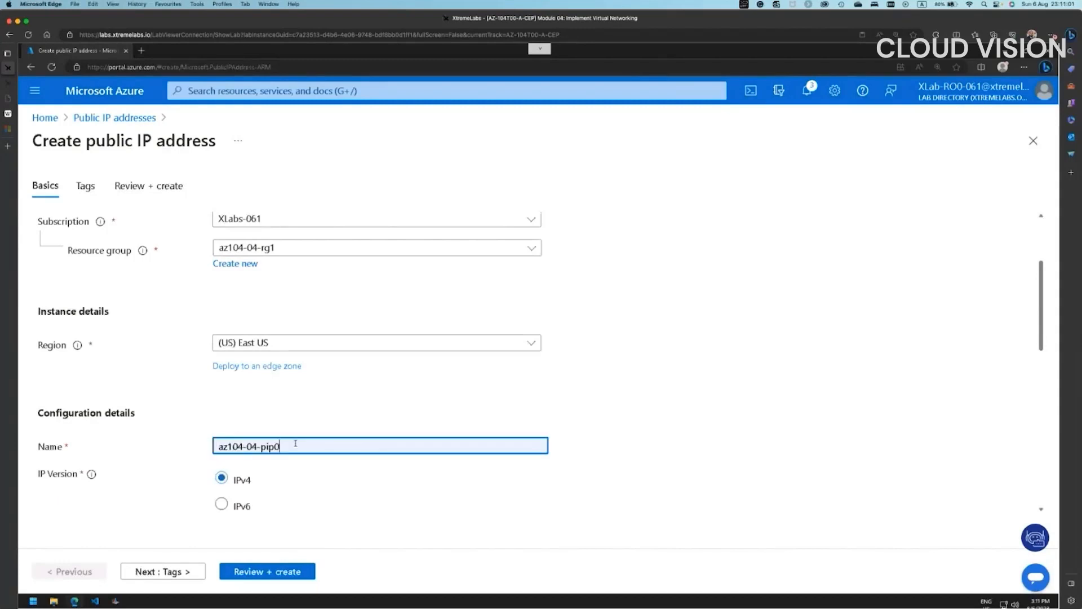
key("BackSpace")
type("1")
left_click(618, 442)
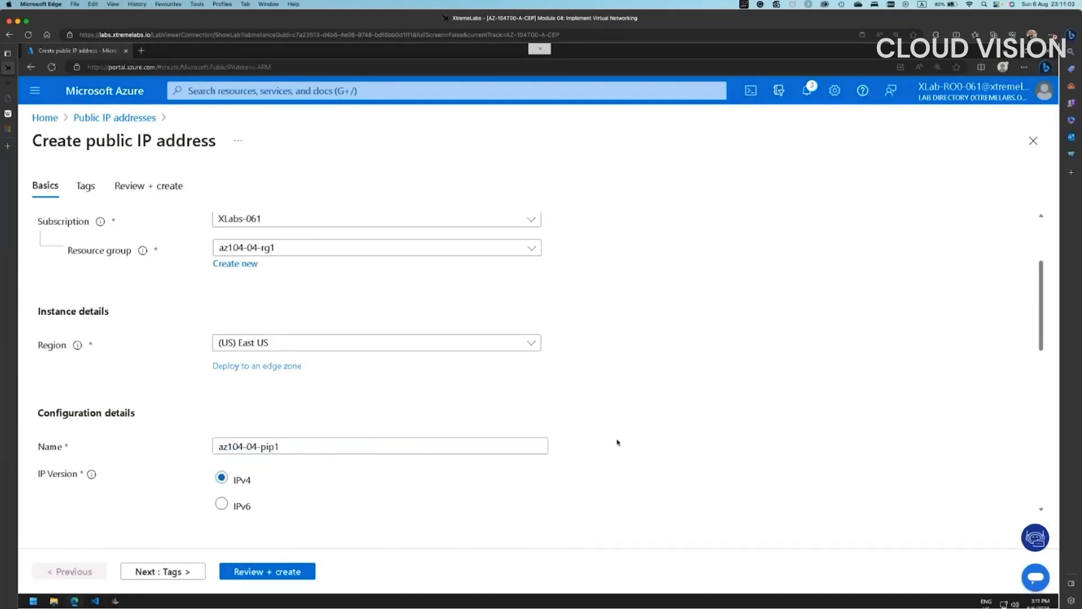
scroll(618, 442, "down", 10)
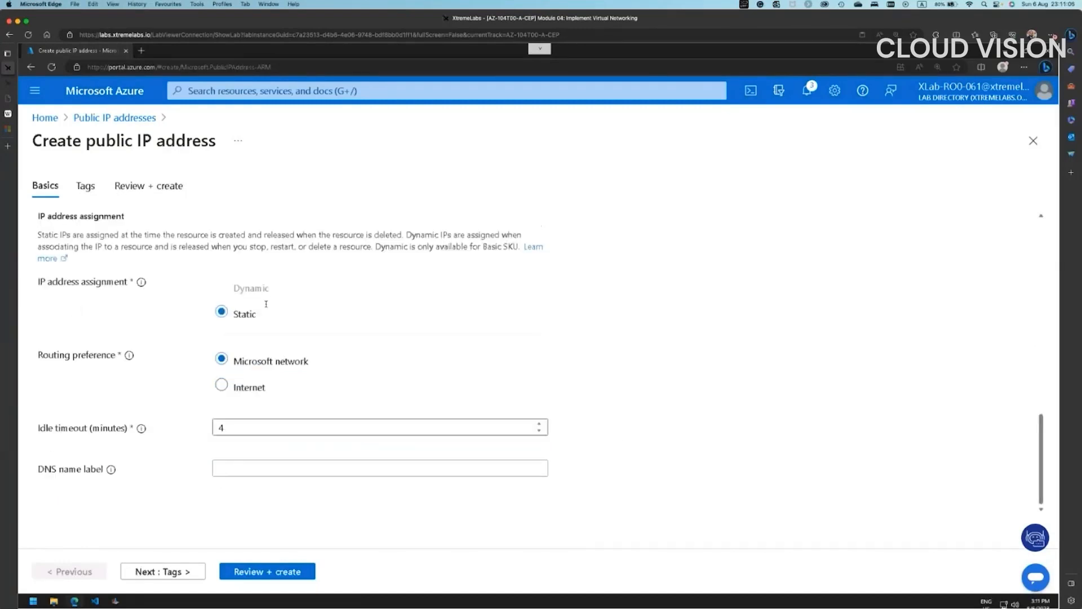
left_click(278, 573)
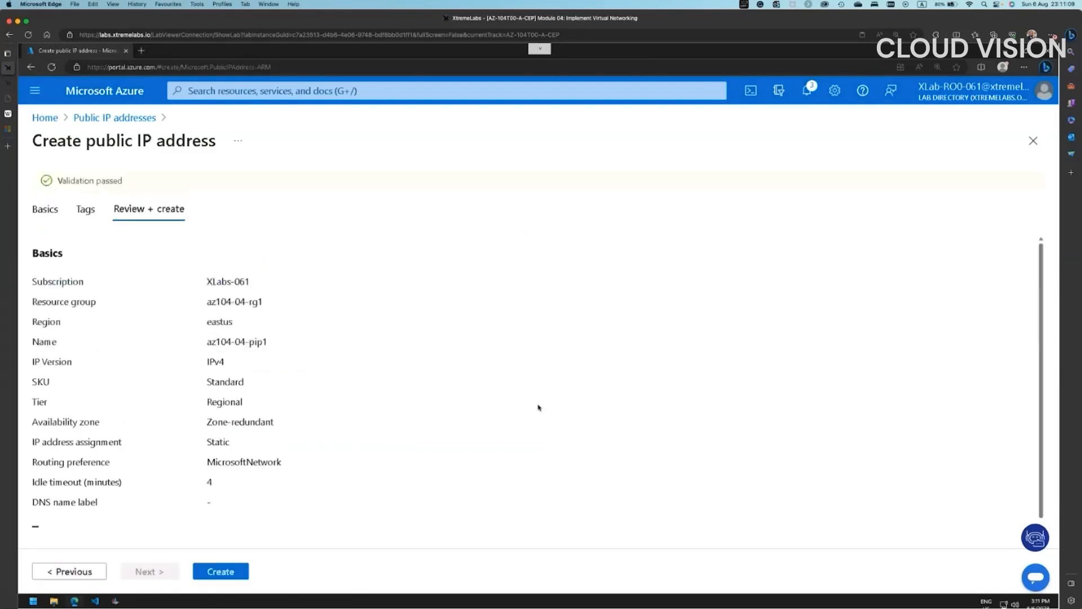
left_click(228, 576)
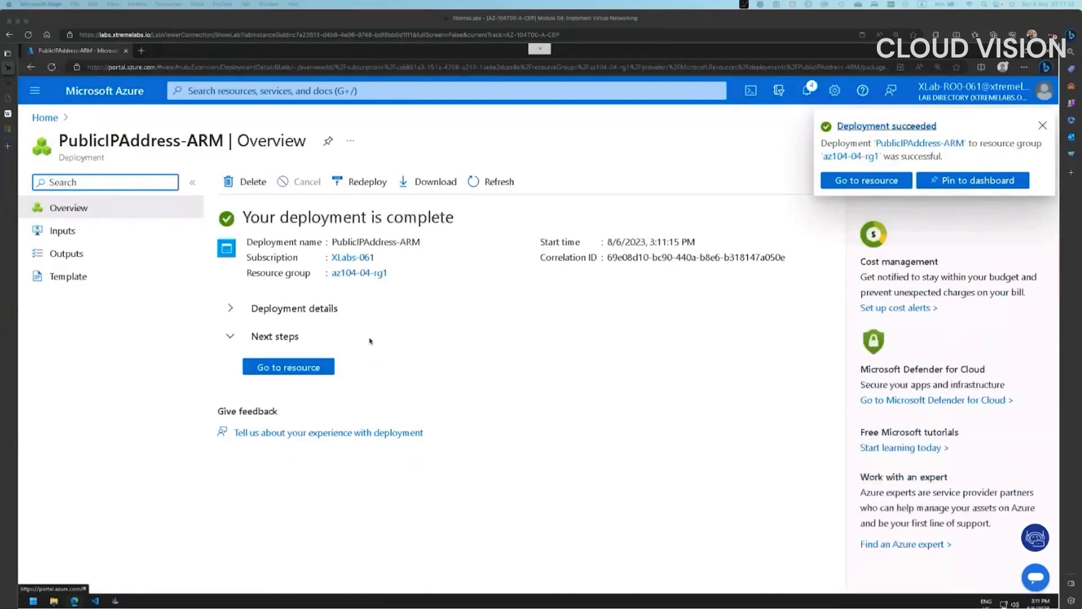
- Inspect az104-04-pip1 and then az104-04-pip0, closing each to return to Home
left_click(319, 364)
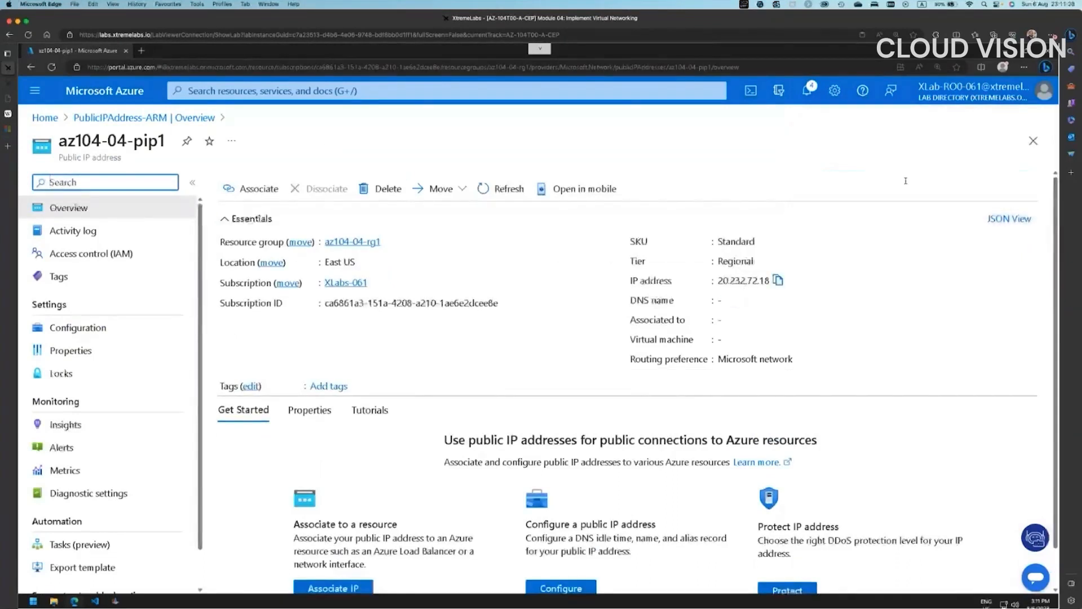
left_click(1034, 140)
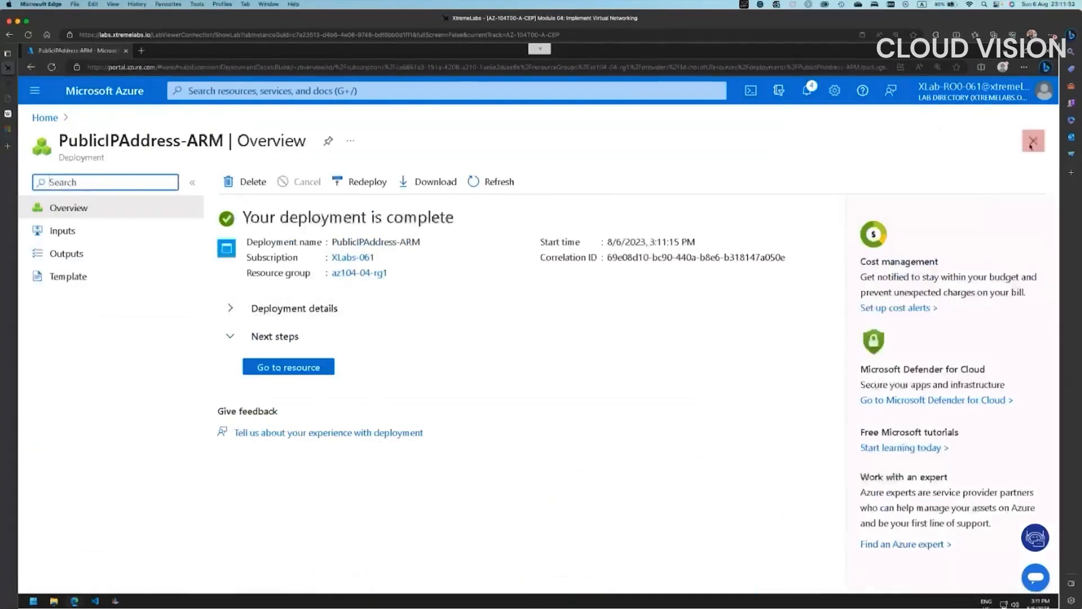
left_click(1032, 142)
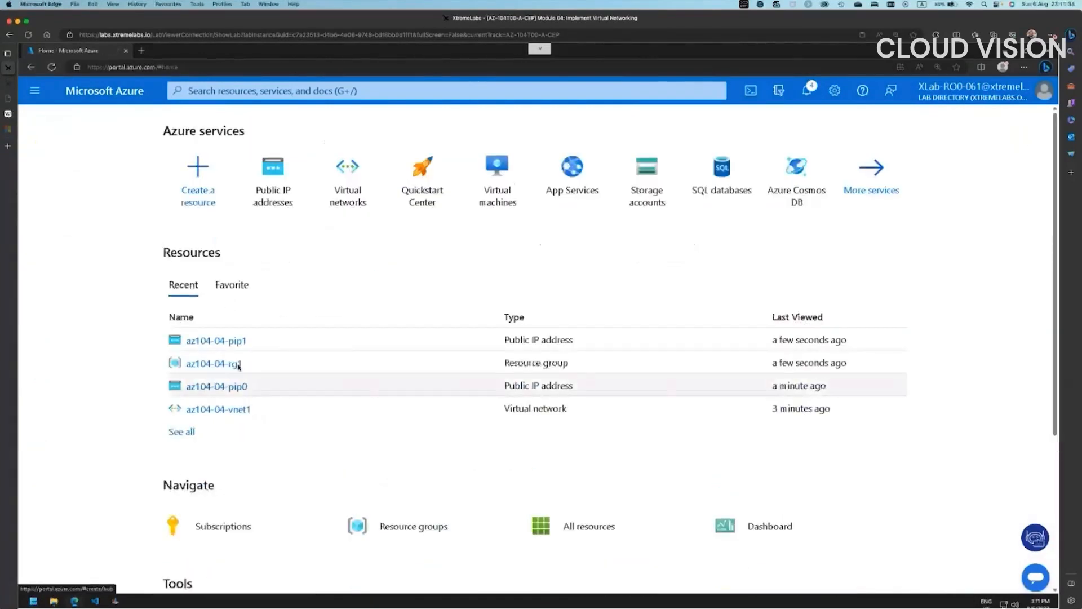
left_click(233, 390)
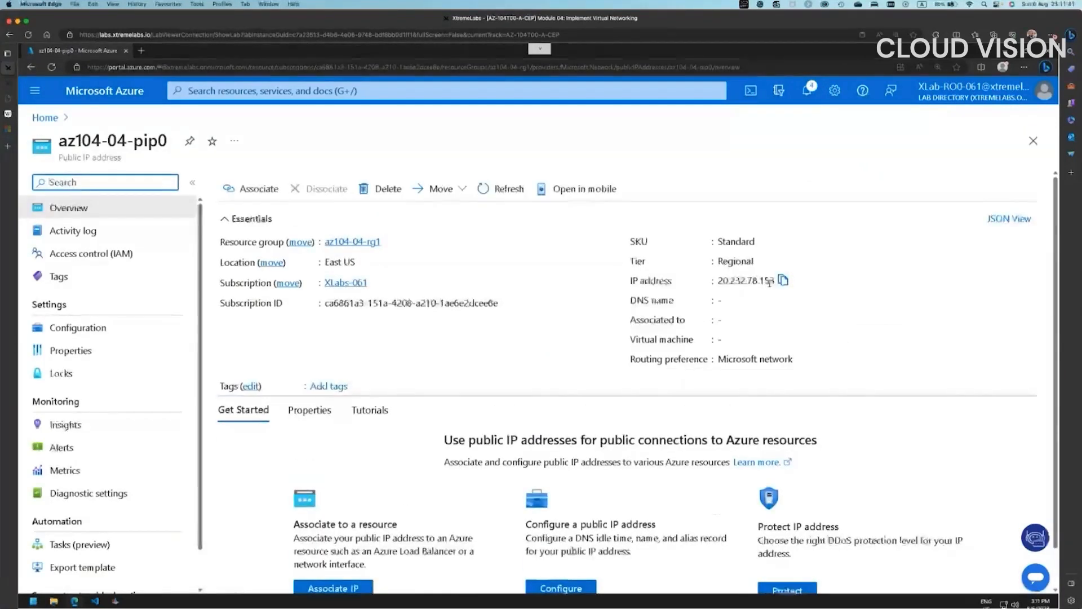
left_click(1033, 140)
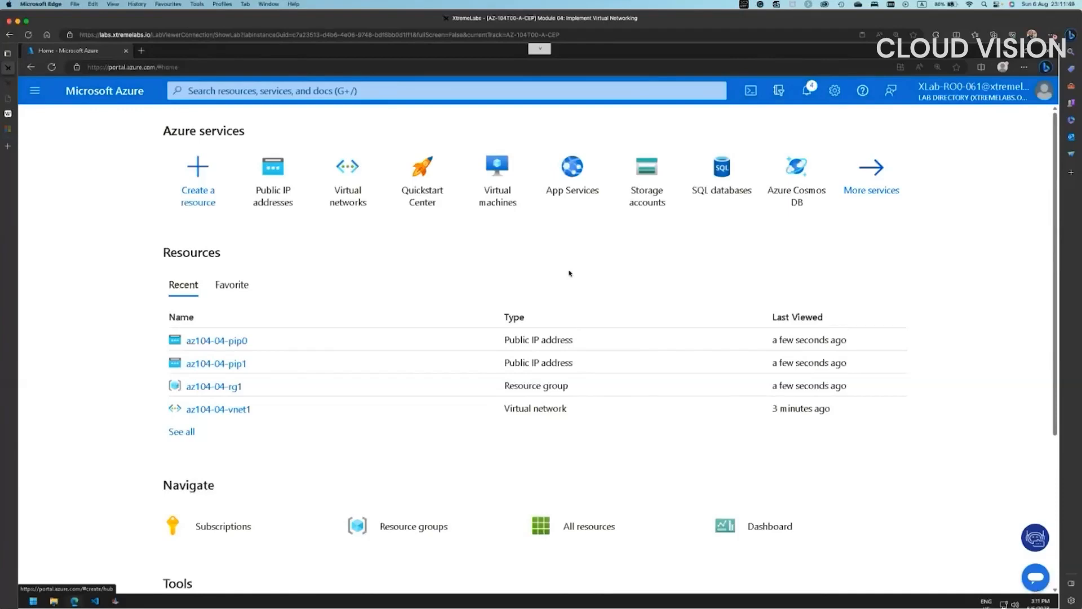
- Open network interface az104-04-nic0 from az104-04-vnet1's Connected devices list
left_click(241, 410)
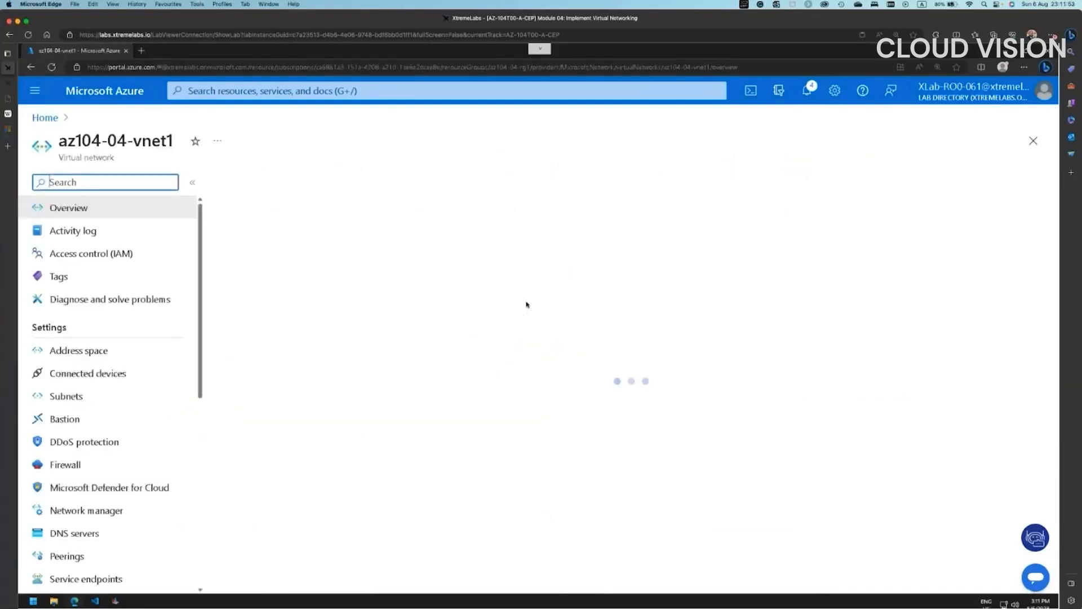
left_click(97, 373)
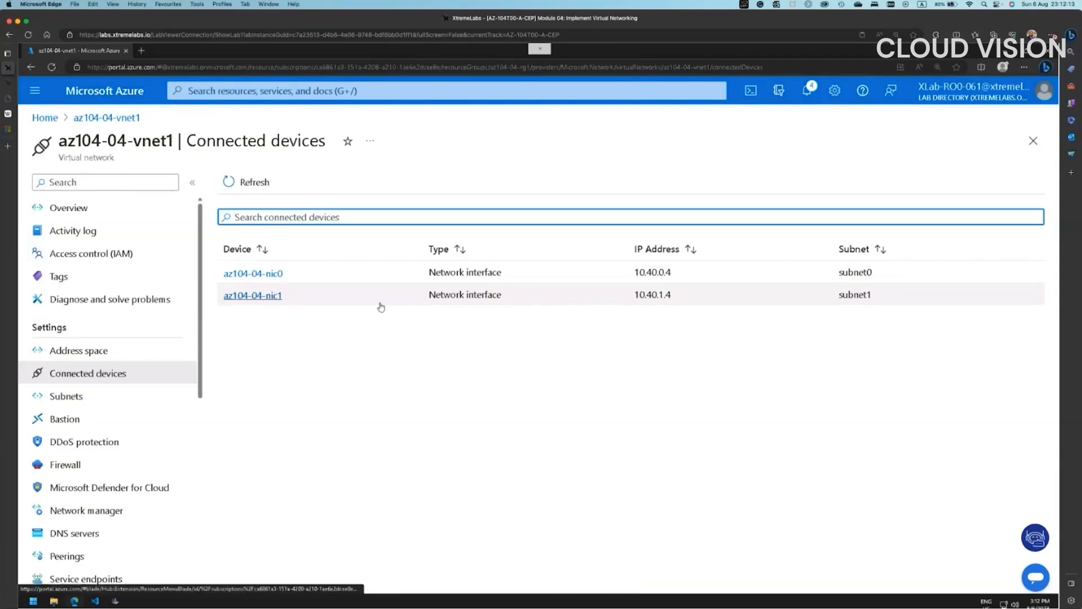
left_click(276, 274)
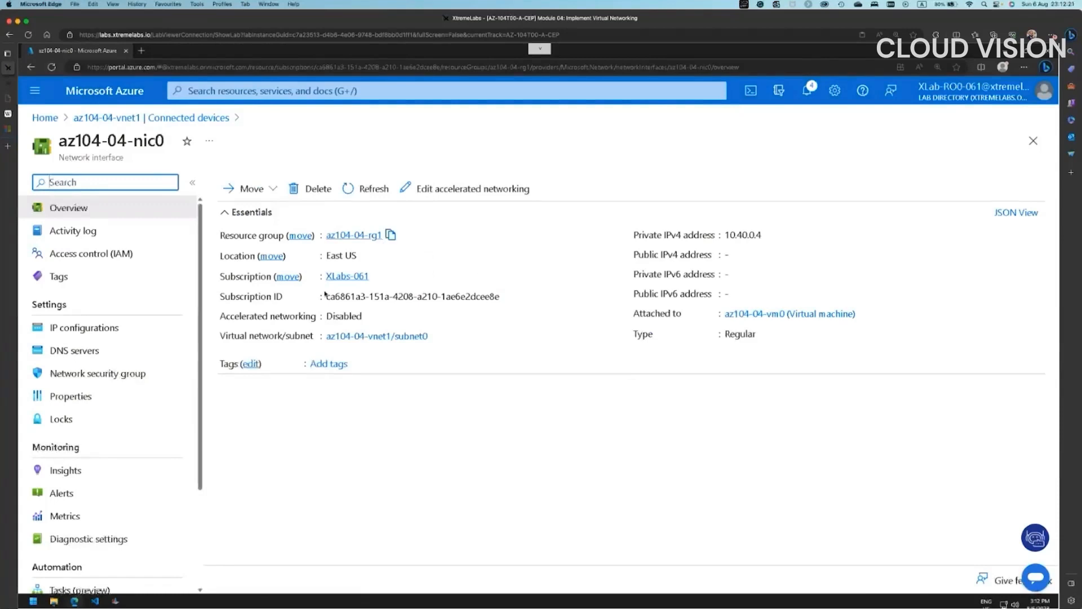
- Make nic0's ipconfig1 private IP static and associate public IP az104-04-pip0, then save
left_click(103, 334)
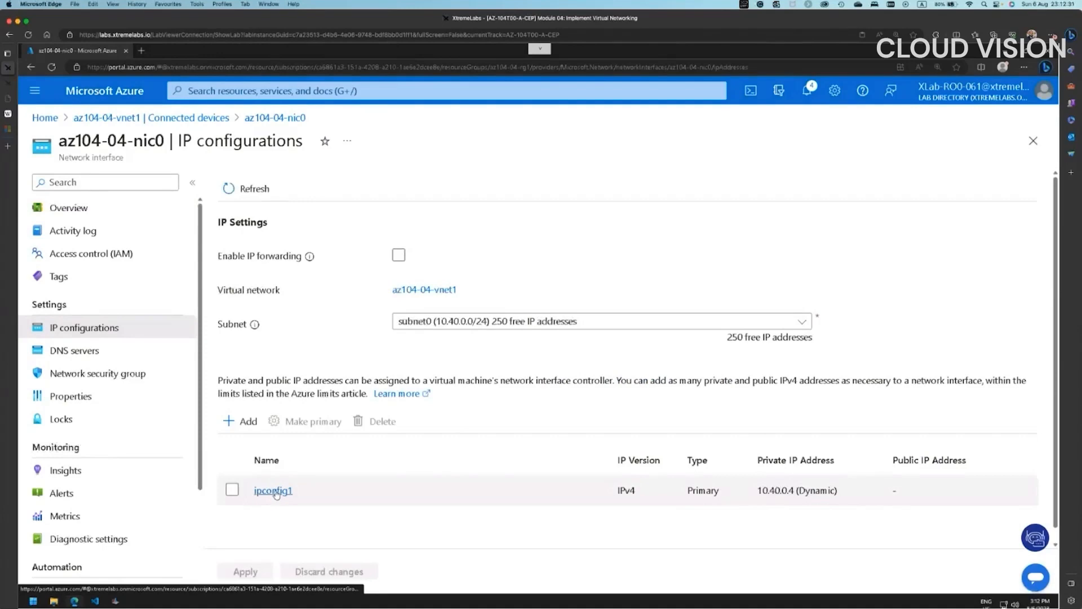
left_click(274, 491)
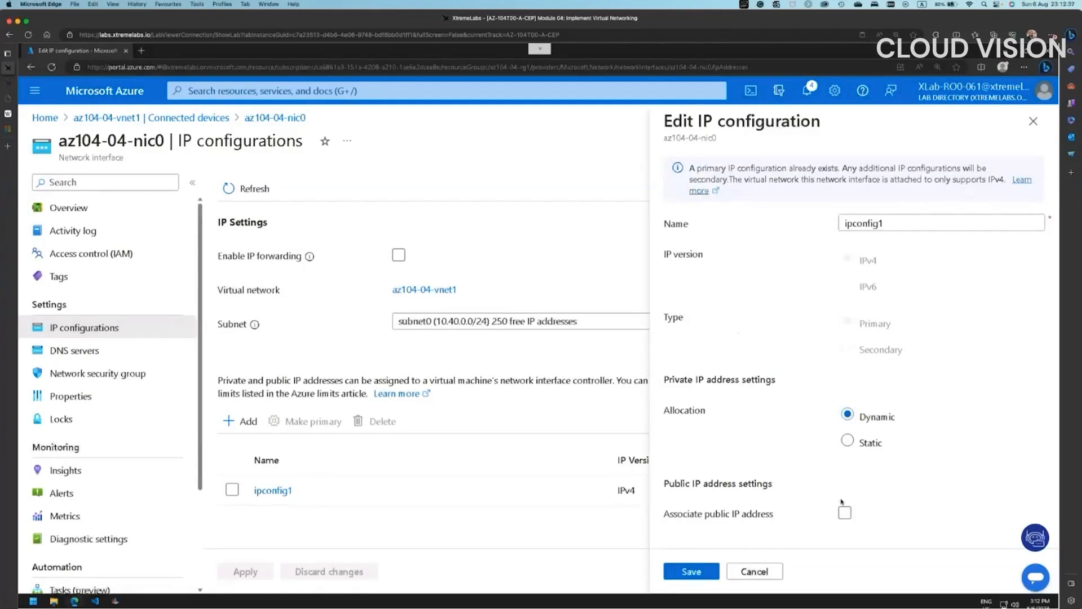
left_click(847, 441)
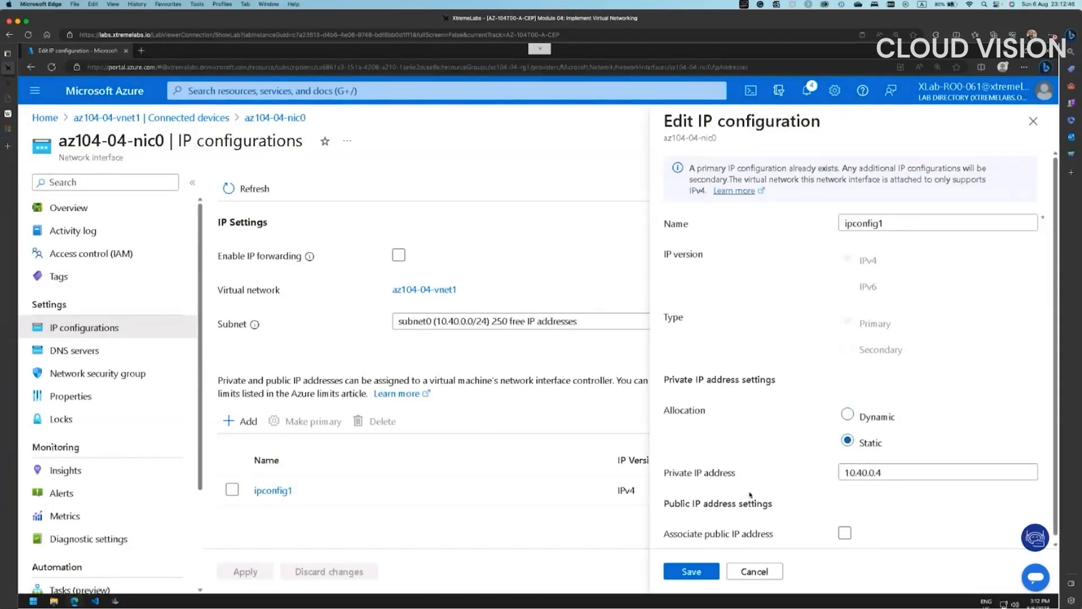
left_click(845, 532)
scroll(914, 510, "down", 1)
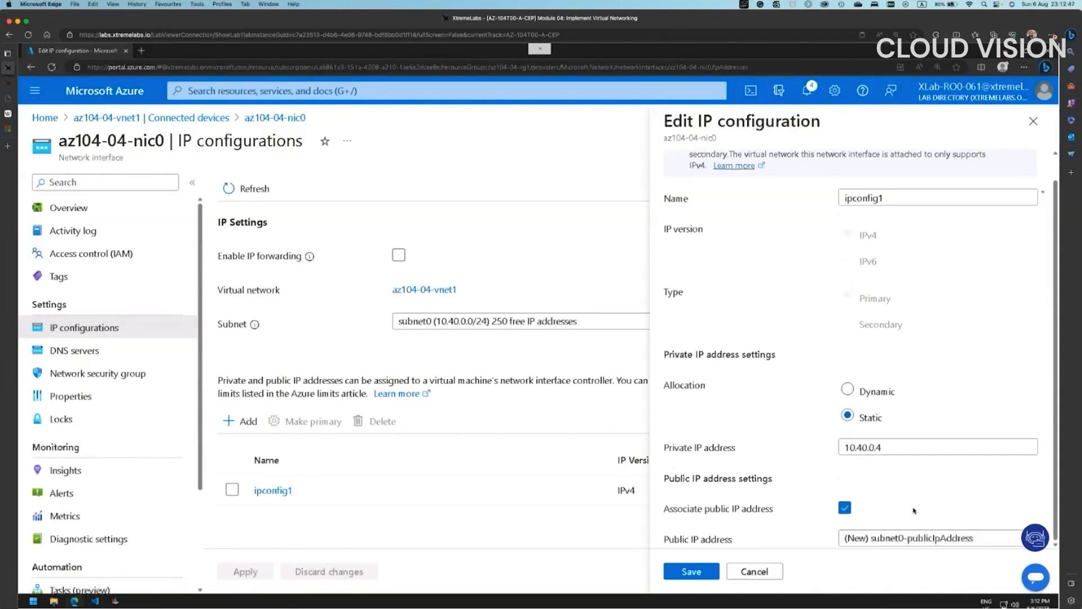
left_click(879, 539)
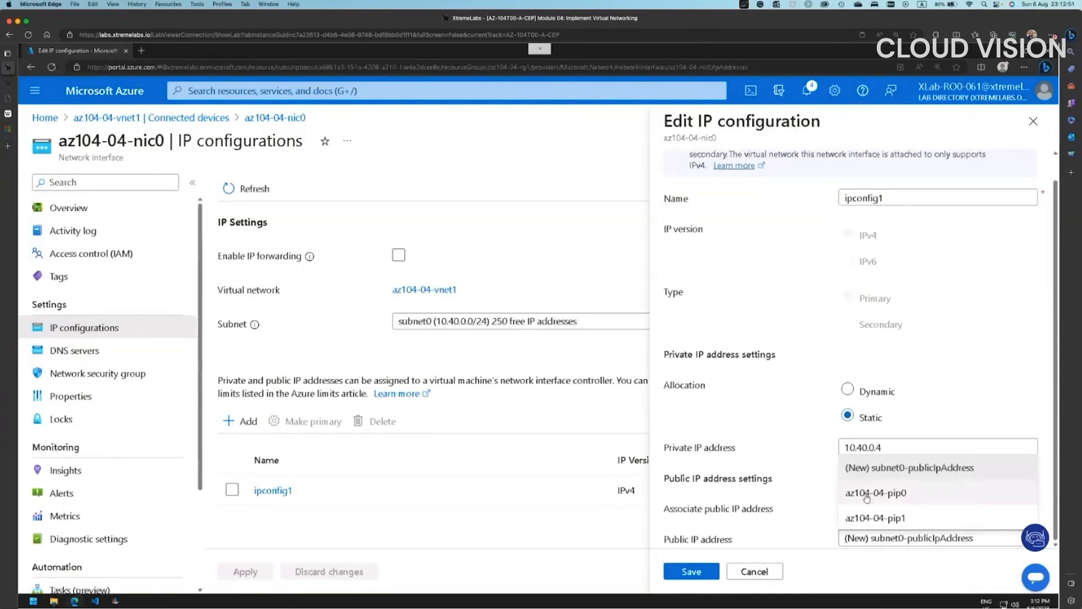
left_click(878, 494)
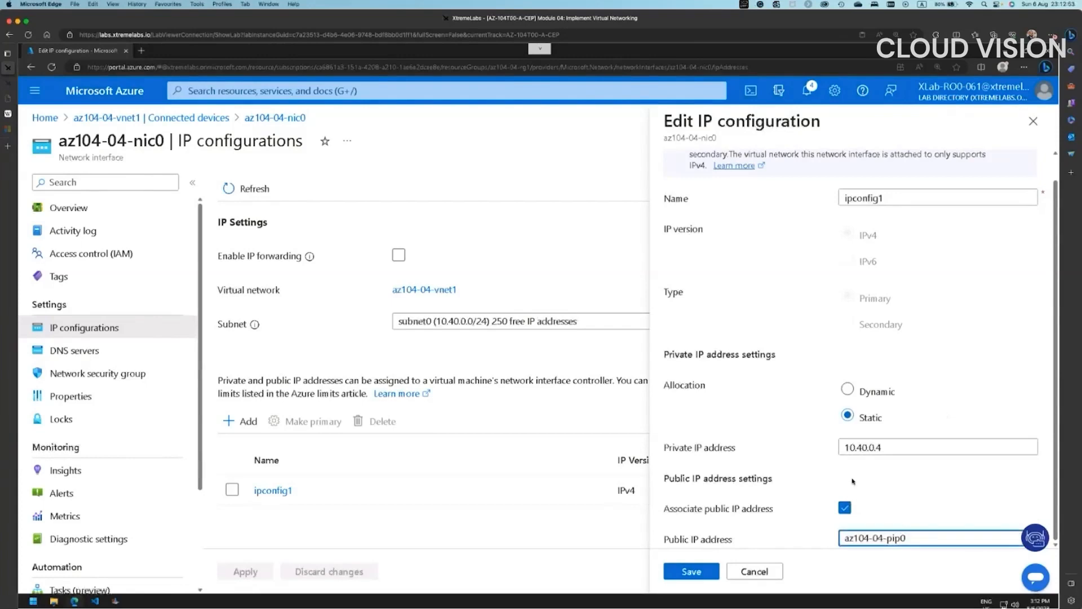
left_click(695, 572)
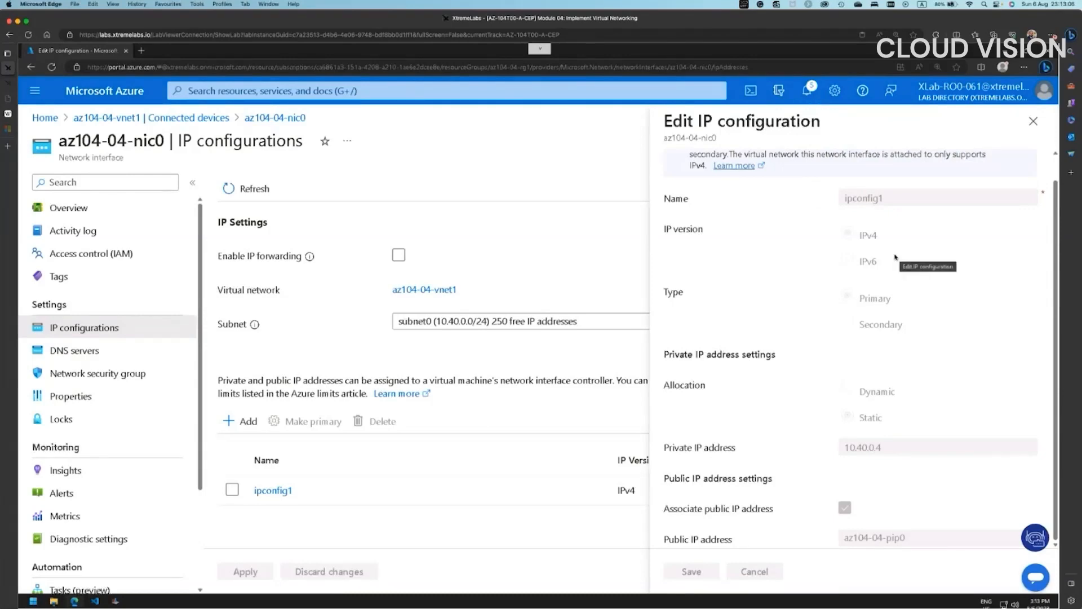
- Close the editor, check the nic0 update in notifications, and return to vnet1's connected devices
left_click(1034, 123)
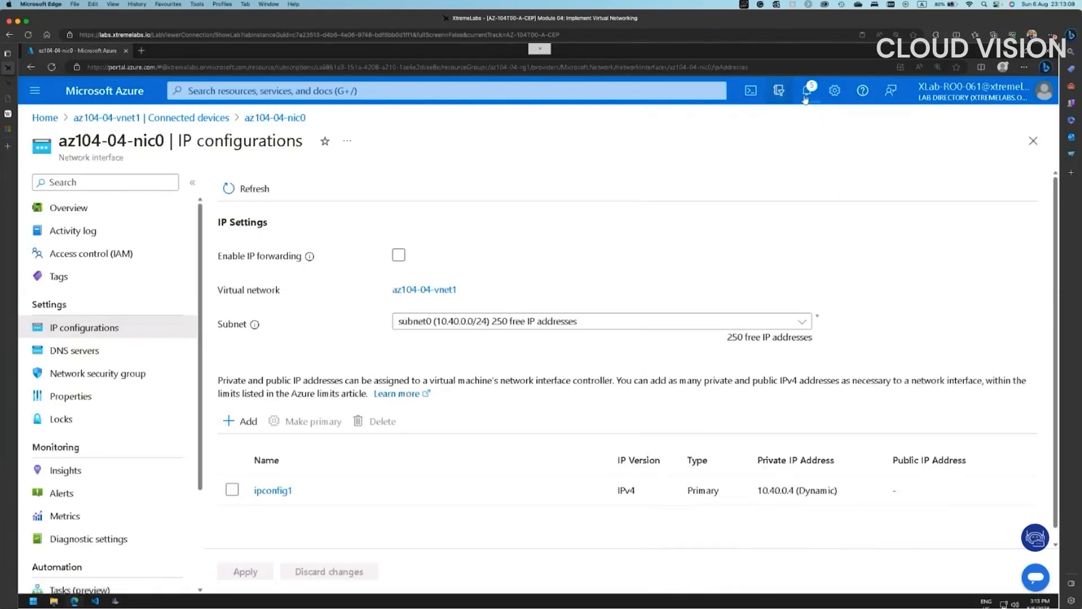
left_click(811, 90)
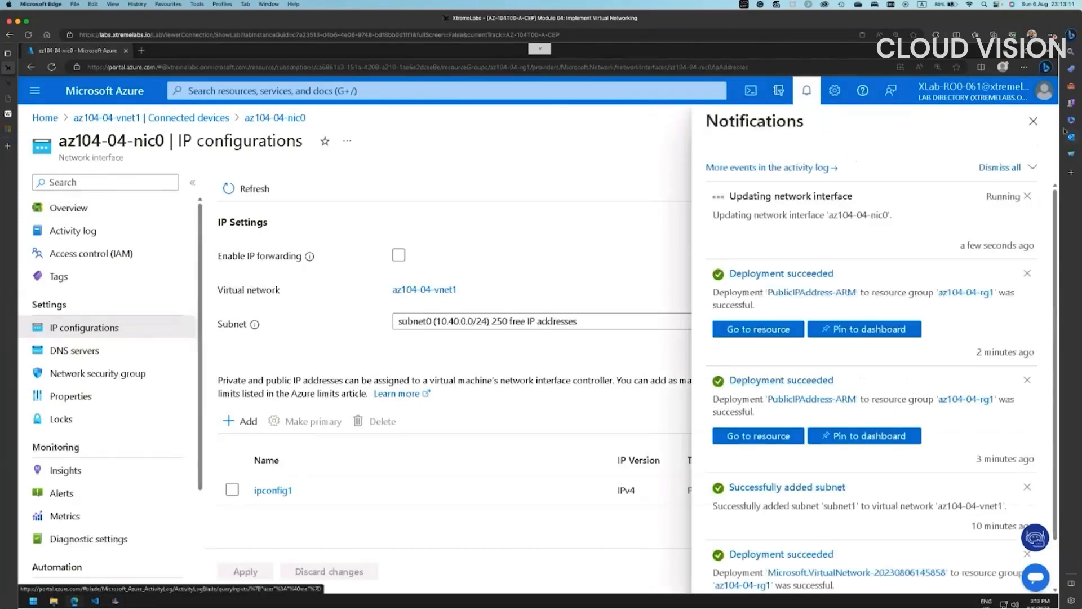
left_click(1033, 122)
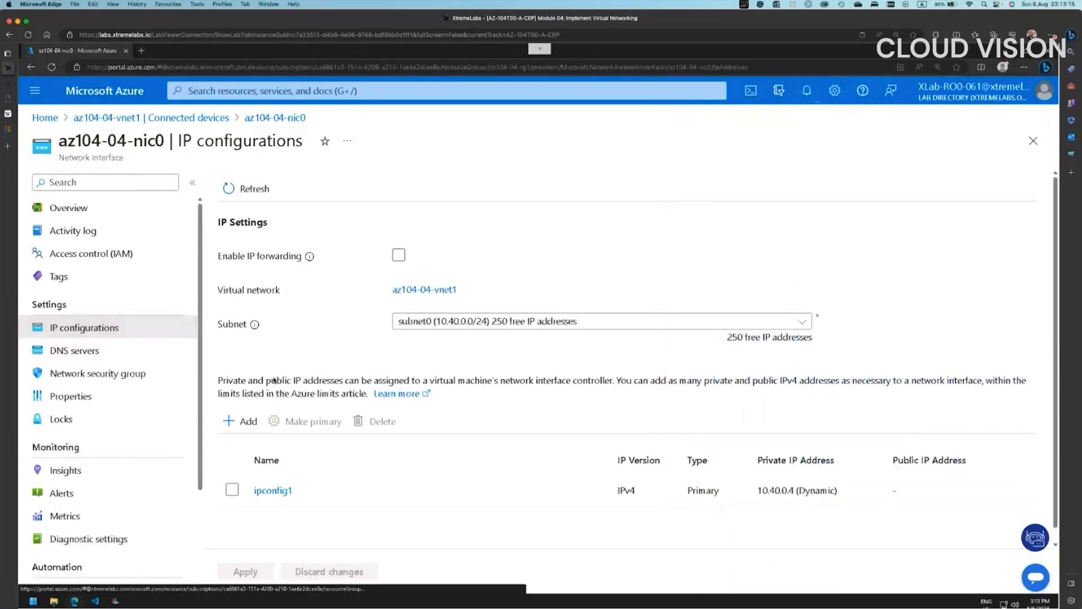
left_click(190, 118)
- Make az104-04-nic1's ipconfig1 static with public IP az104-04-pip1 and save it
left_click(252, 295)
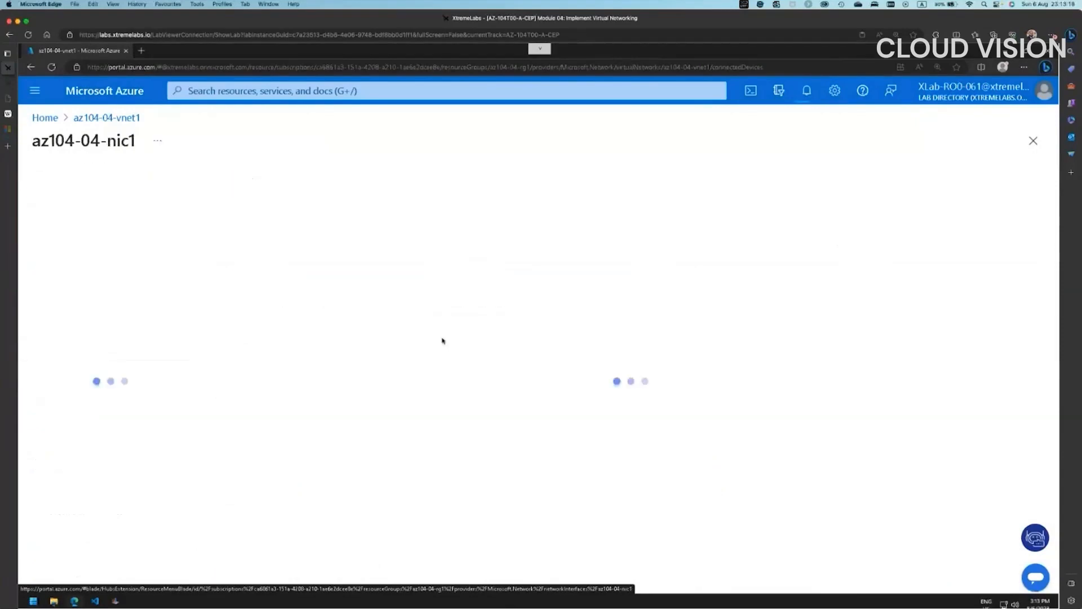
left_click(107, 329)
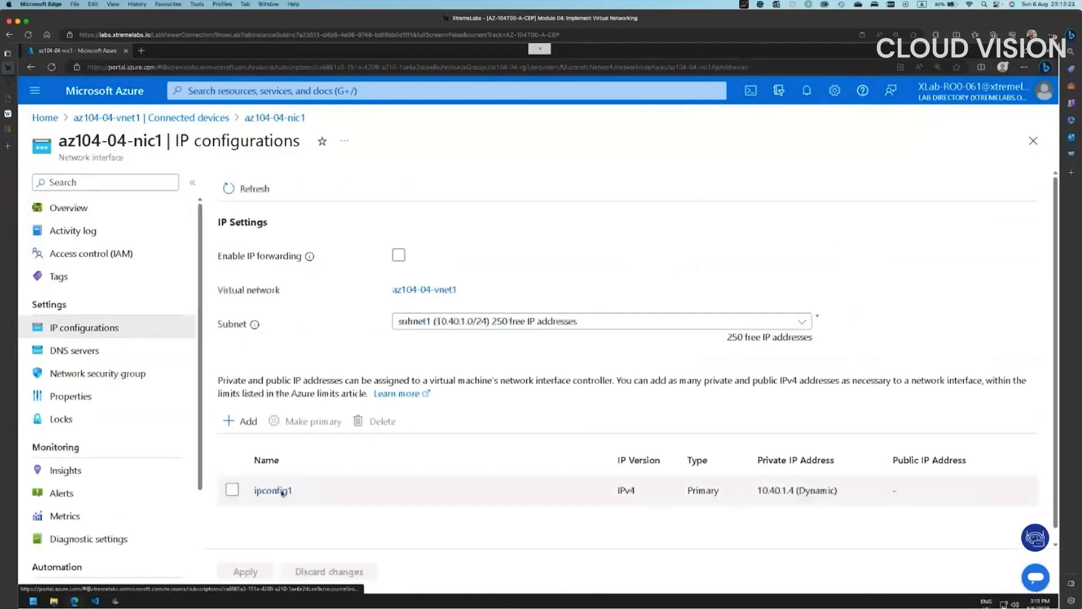
left_click(339, 491)
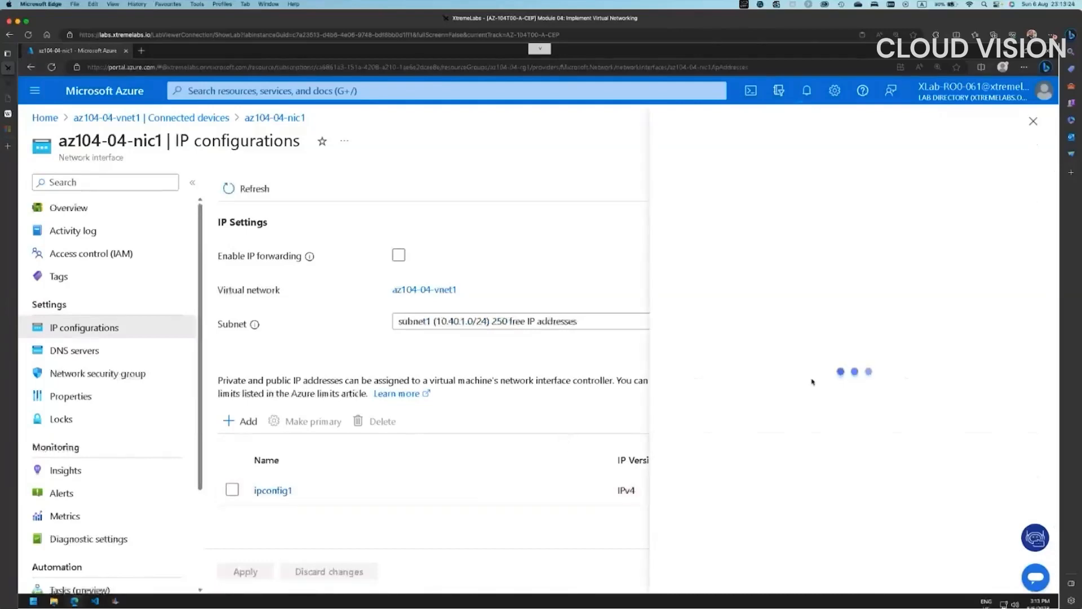
left_click(847, 441)
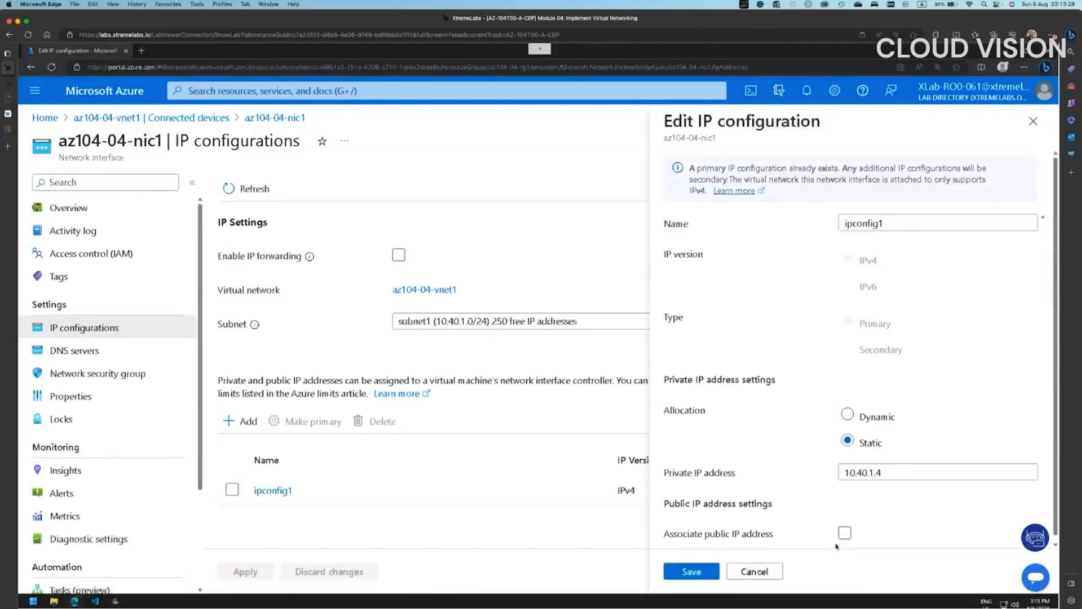
left_click(844, 533)
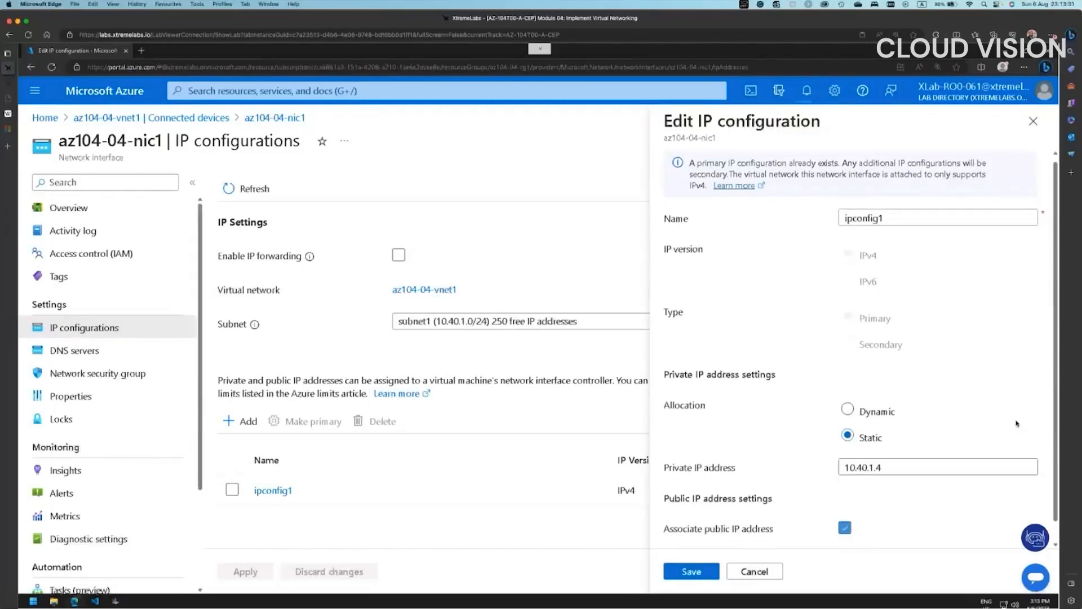
scroll(1021, 453, "down", 1)
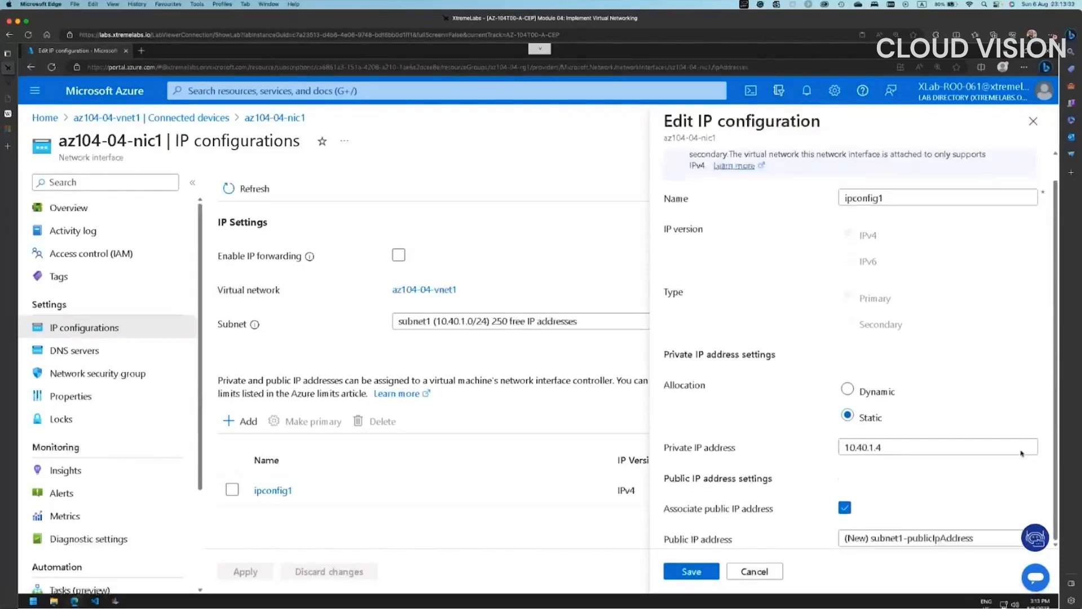
left_click(909, 541)
left_click(890, 522)
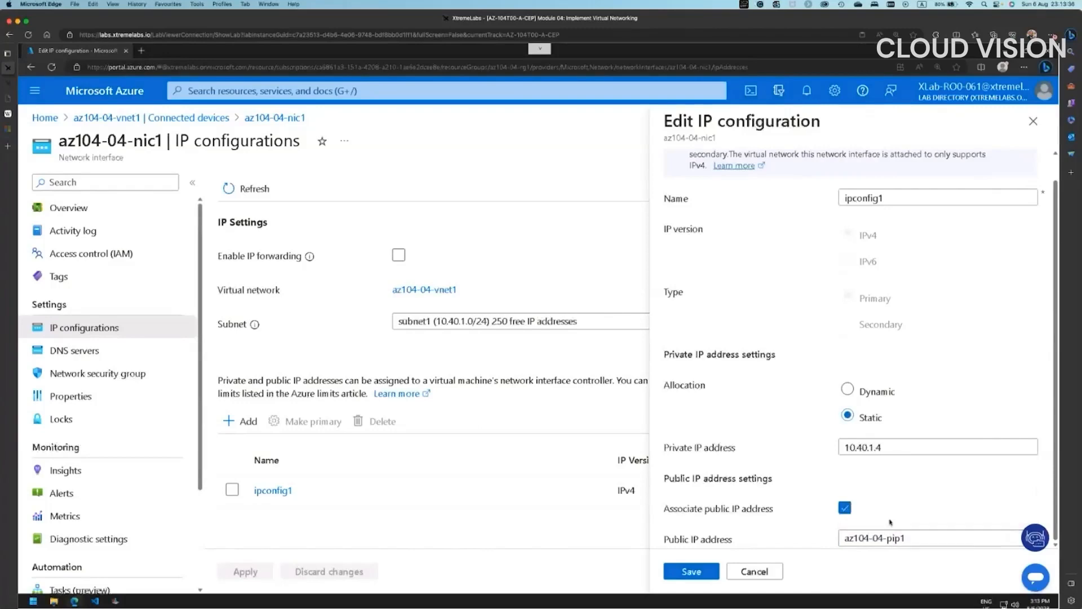
left_click(694, 572)
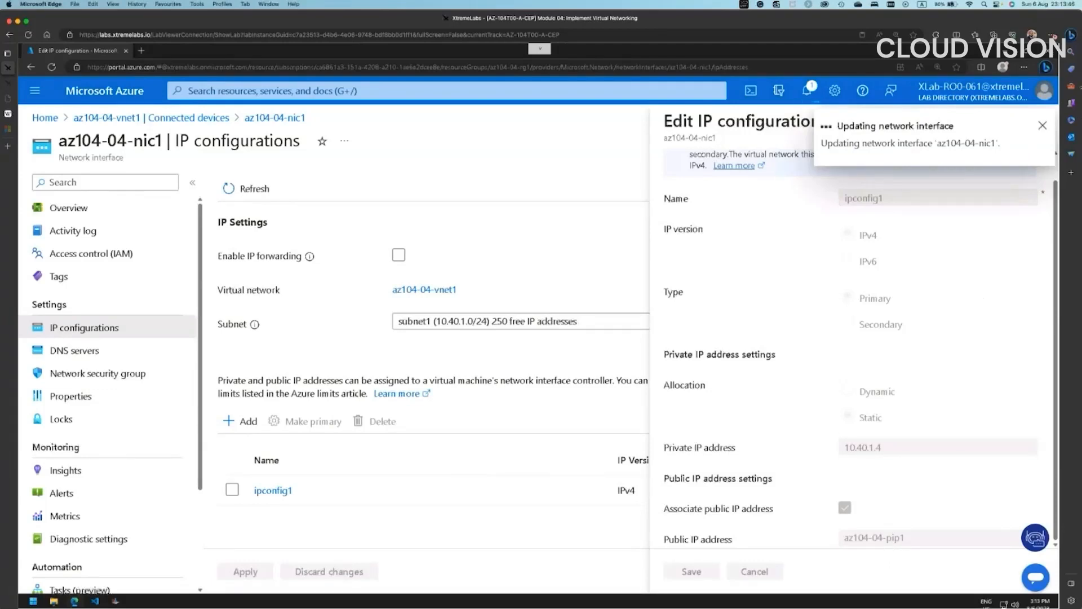
- Dismiss the update notice and close the editor back to vnet1's connected devices
left_click(1044, 127)
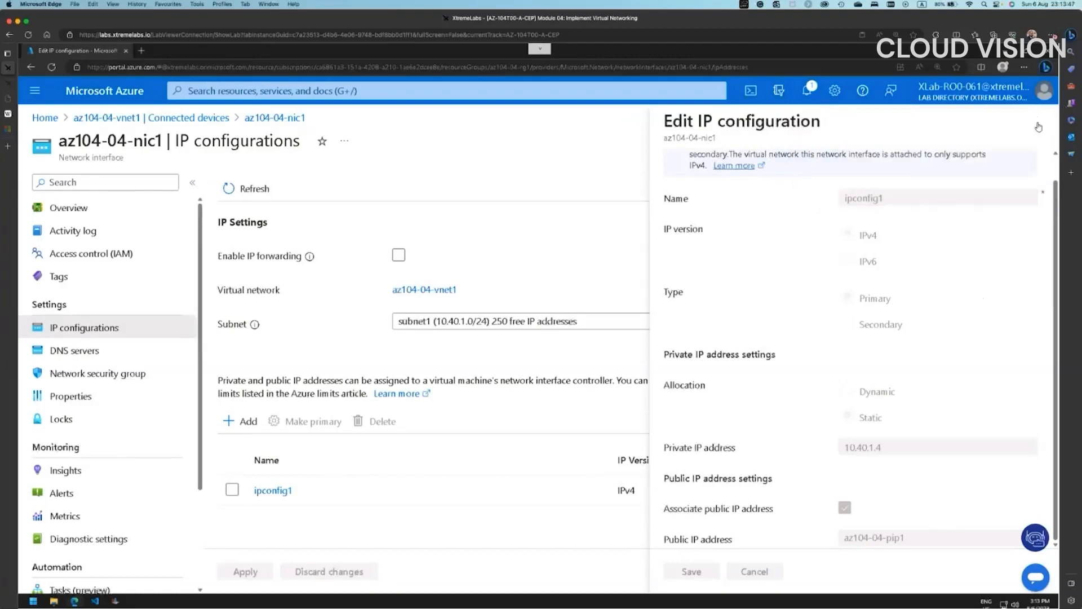
left_click(1038, 123)
left_click(1033, 140)
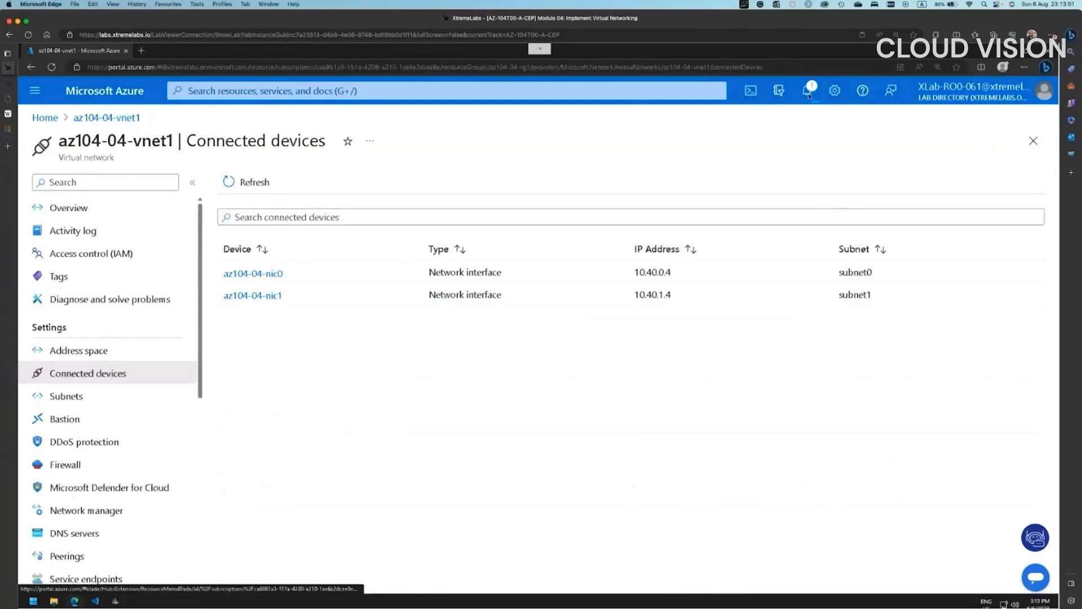
- Confirm both NIC updates in notifications, then copy az104-04-vm0's public IP 40.88.250.79
left_click(807, 91)
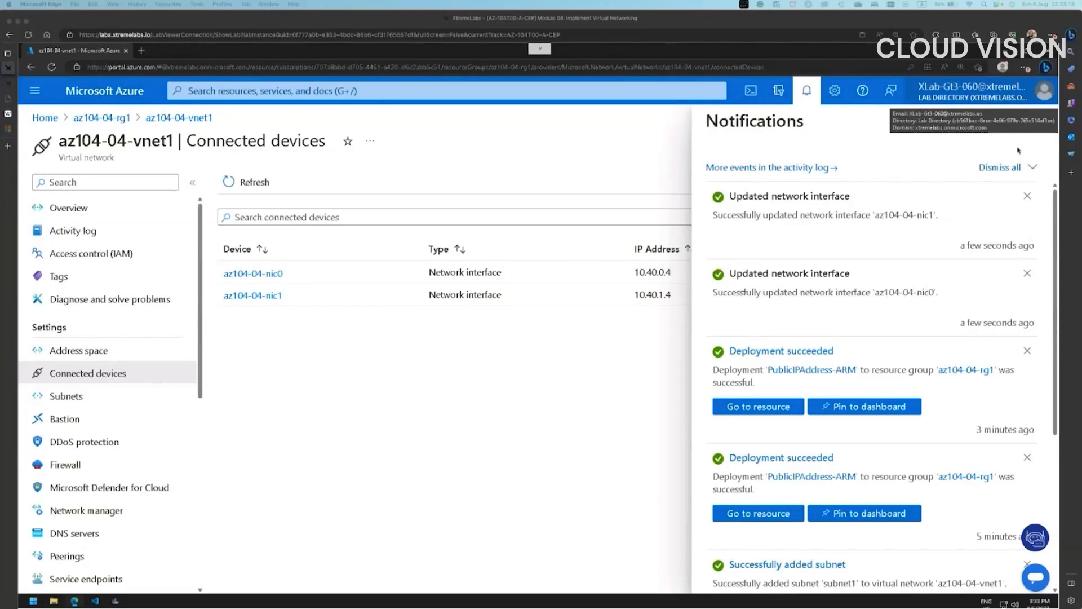
left_click(1034, 122)
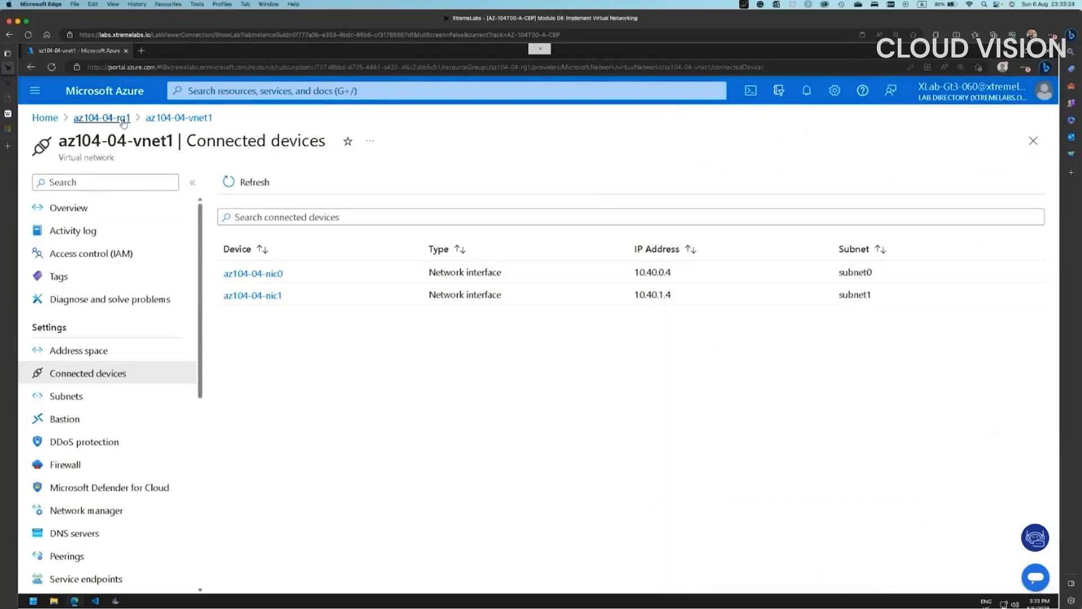
left_click(102, 118)
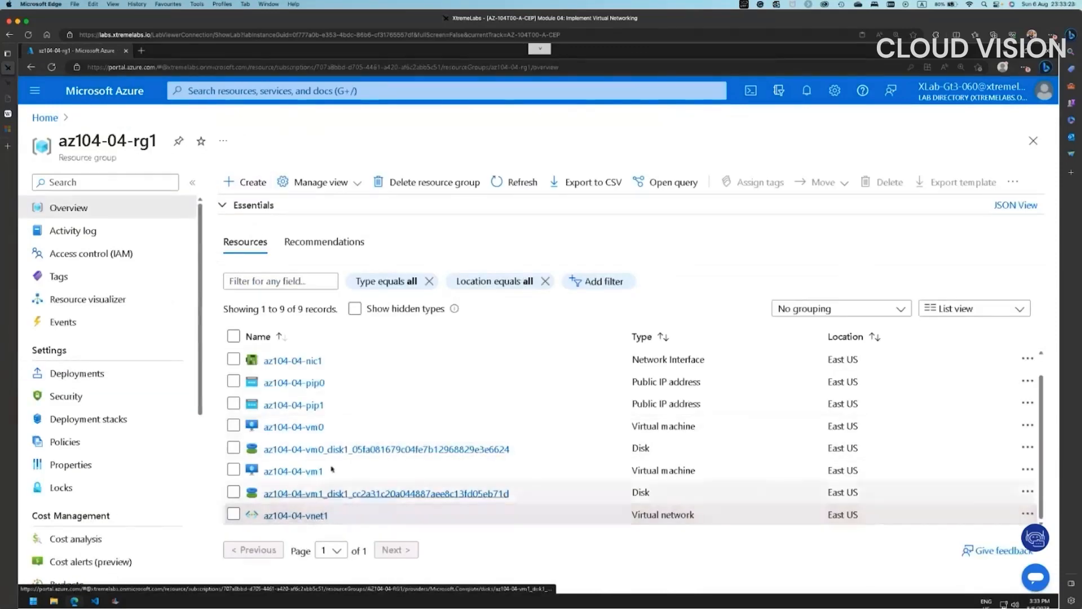
left_click(316, 428)
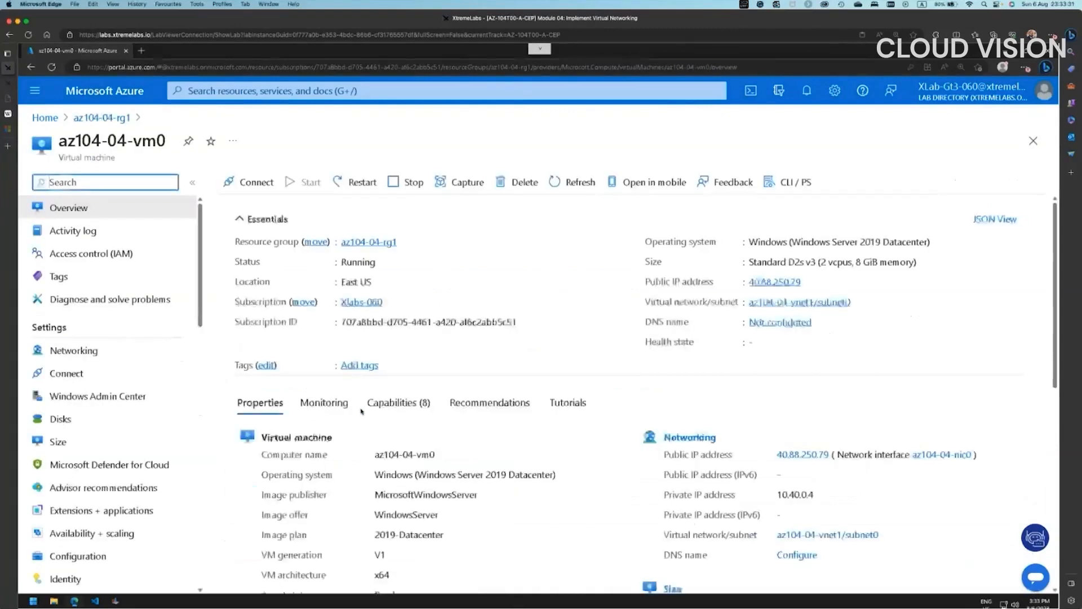
left_click(810, 282)
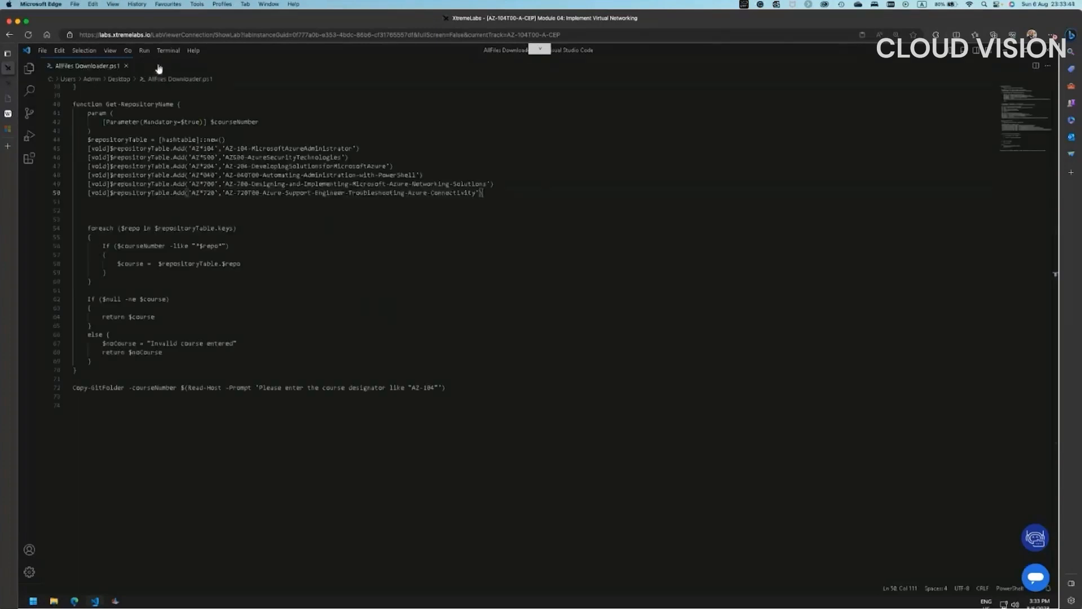
- Start a new untitled note with the first line 'VM0 - 40.88.250.79'
double_click(158, 72)
type("vM0 -")
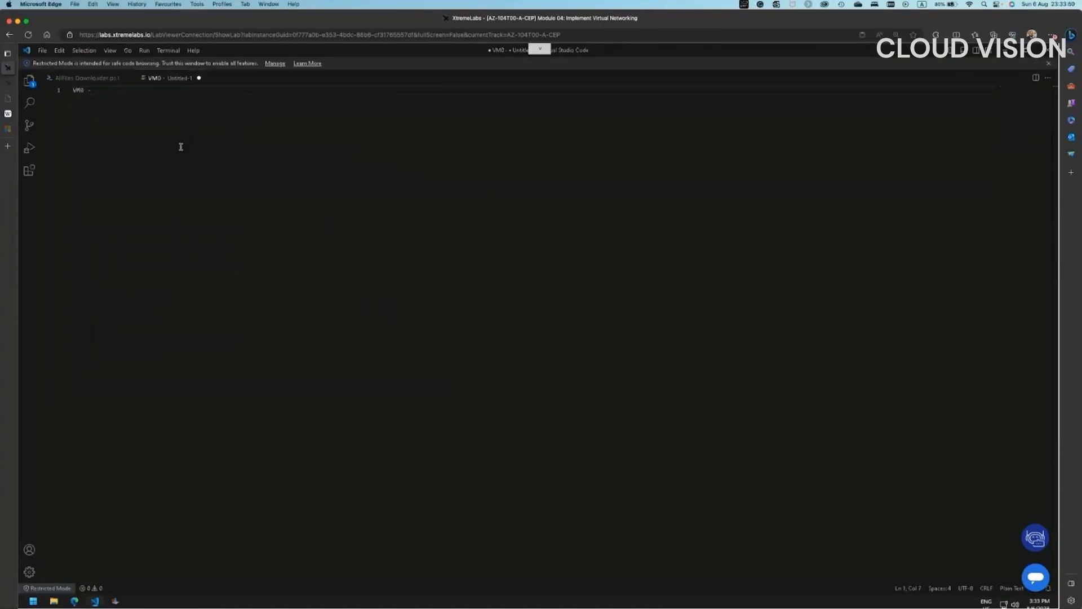
key("ctrl+v")
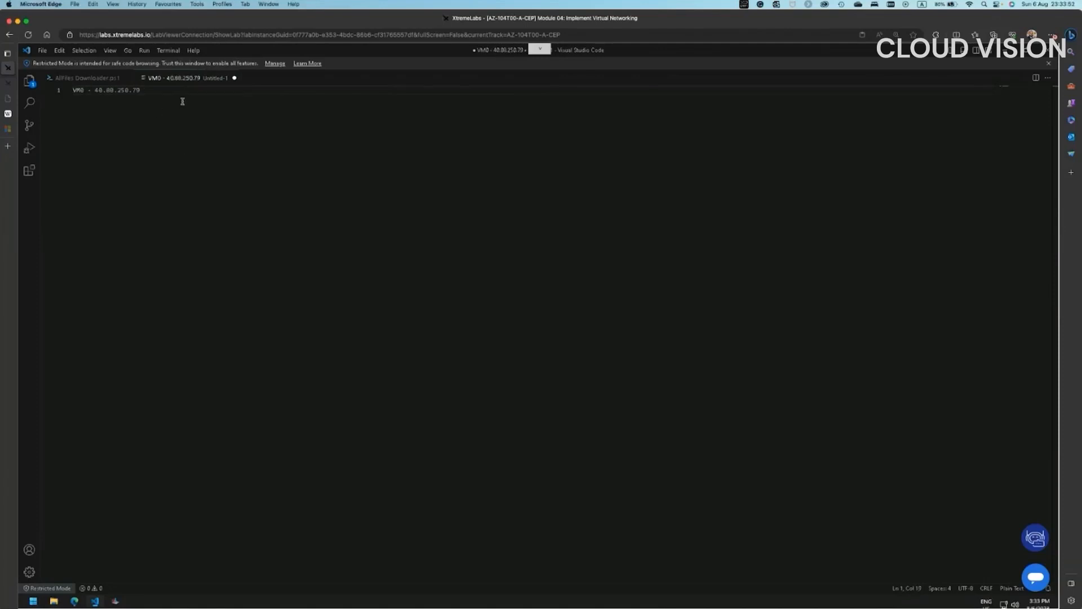
- Copy az104-04-vm1's public IP 40.88.217.44 from its overview in az104-04-rg1
left_click(74, 601)
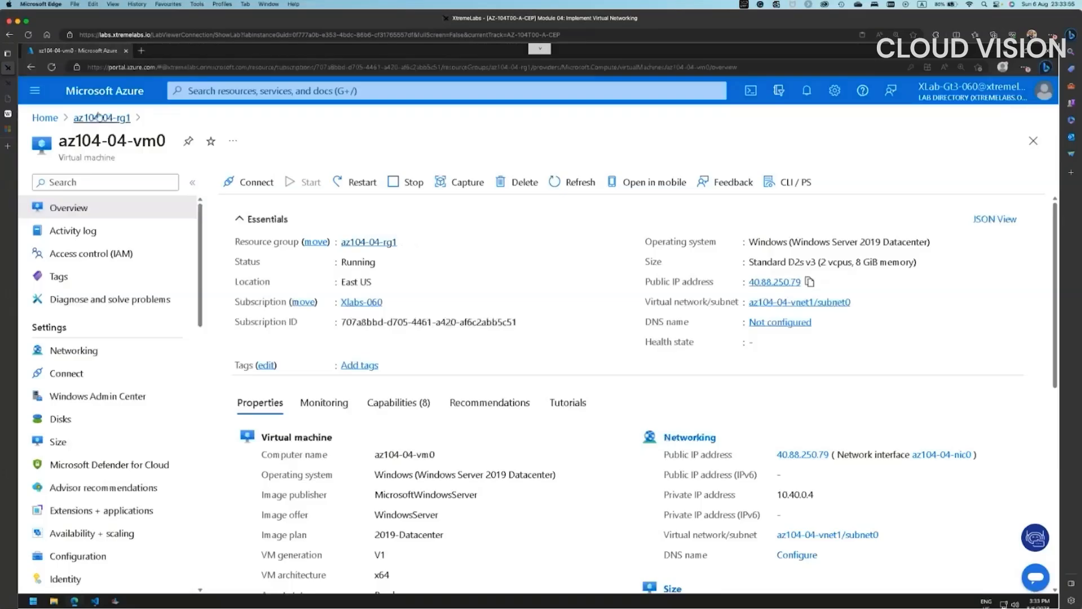
left_click(102, 119)
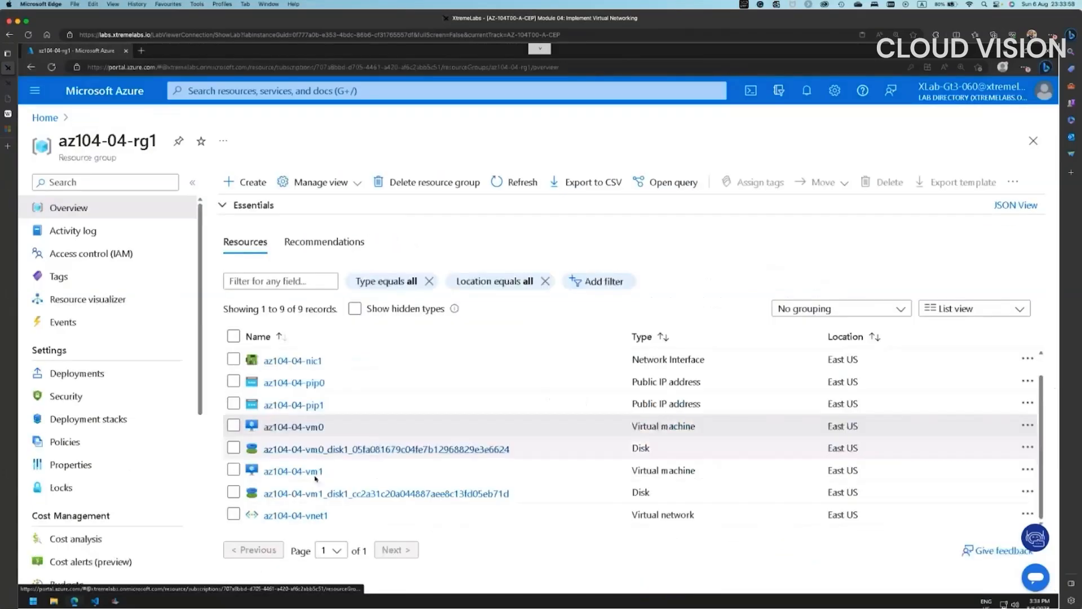
left_click(306, 472)
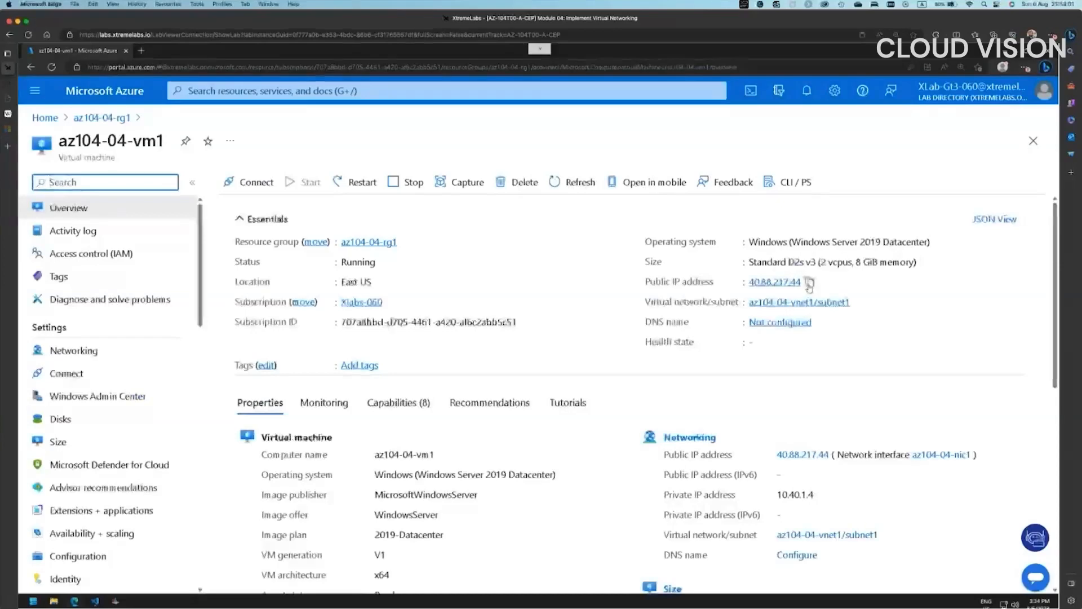
left_click(810, 282)
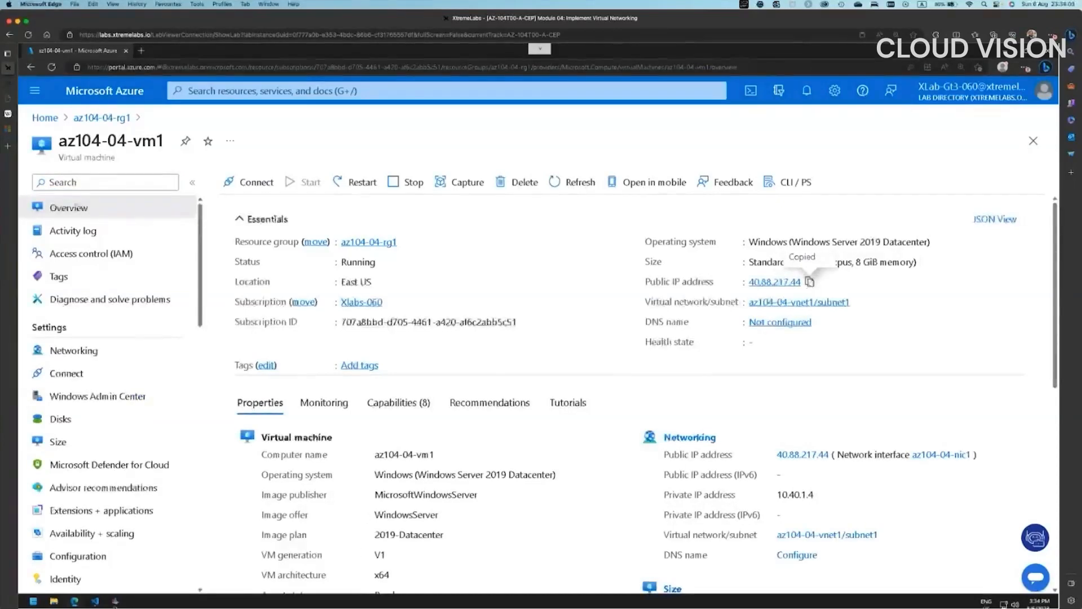
left_click(94, 601)
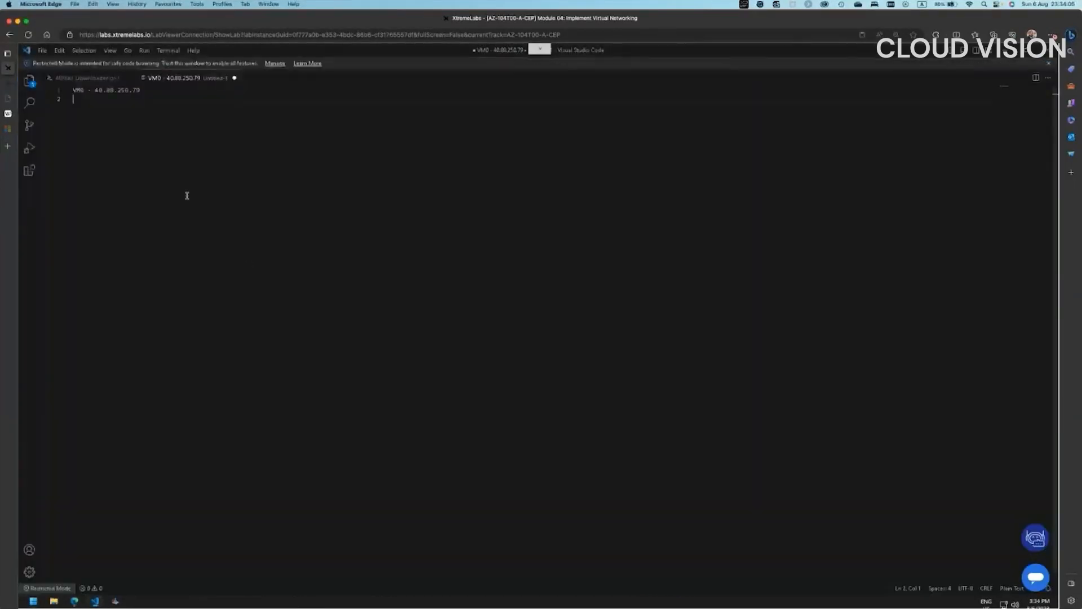
- Add the line 'VM1 - 40.88.217.44' to the IP note and return to the browser
type("VM")
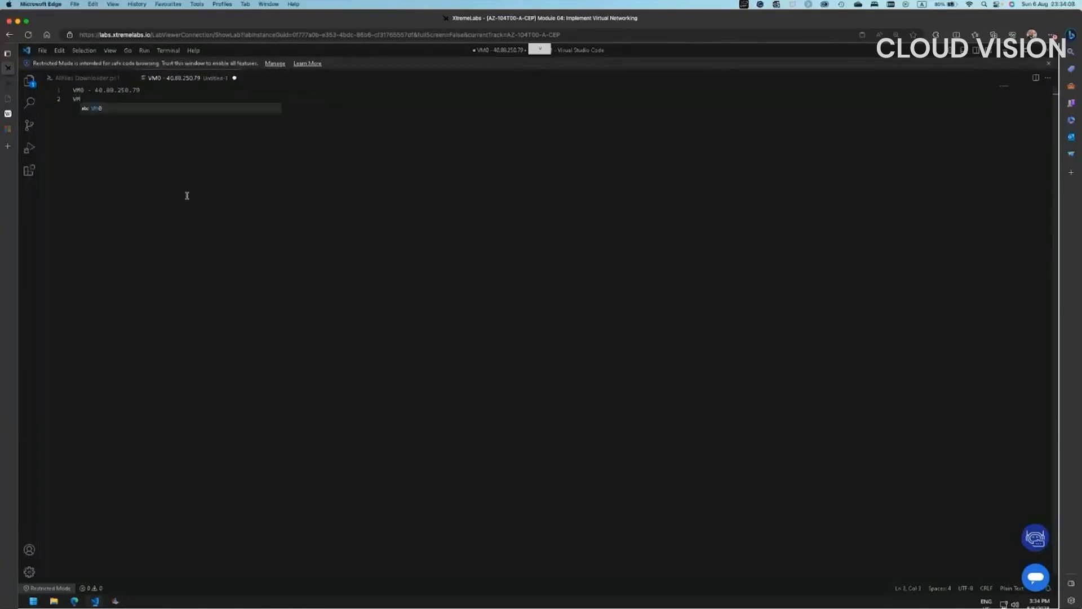
type("1 -")
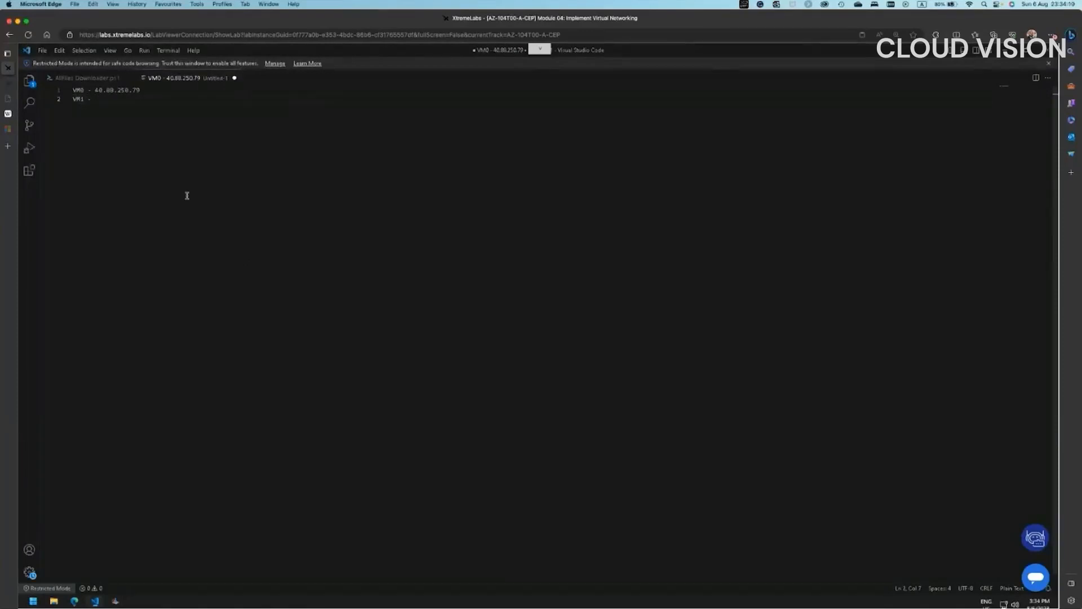
key("ctrl+v")
left_click(1002, 50)
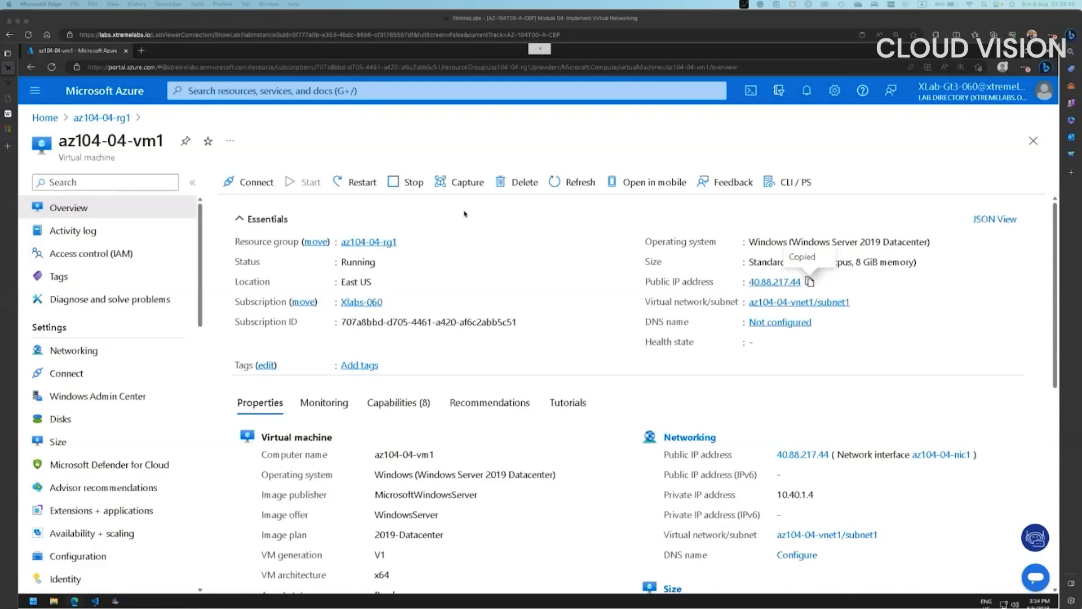
- Check az104-04-vm0's RDP connect options and effective security rules, confirming nic0 has no NSG
left_click(110, 119)
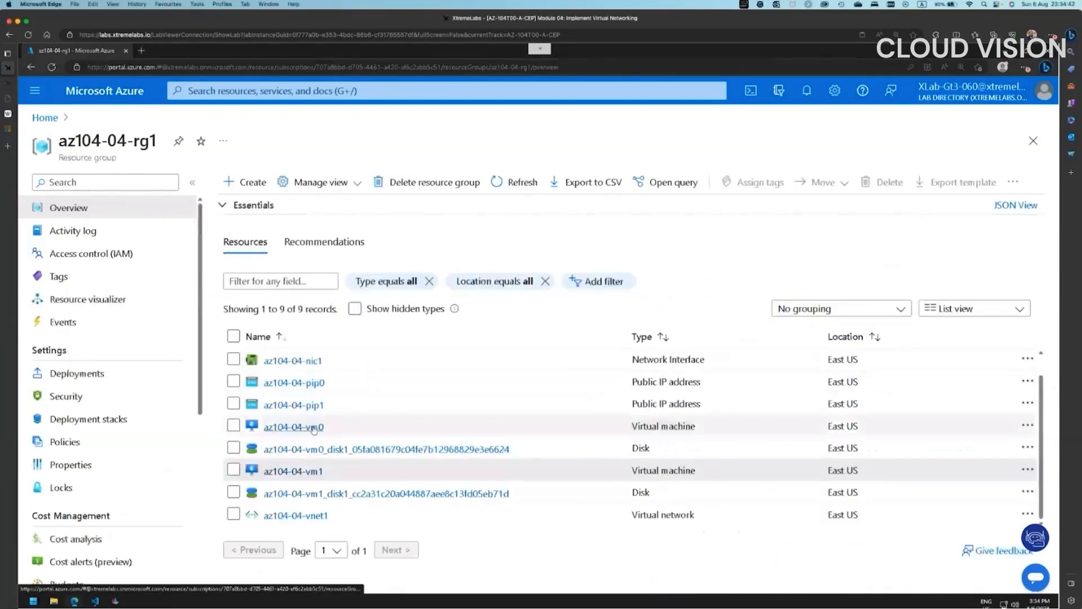
left_click(320, 426)
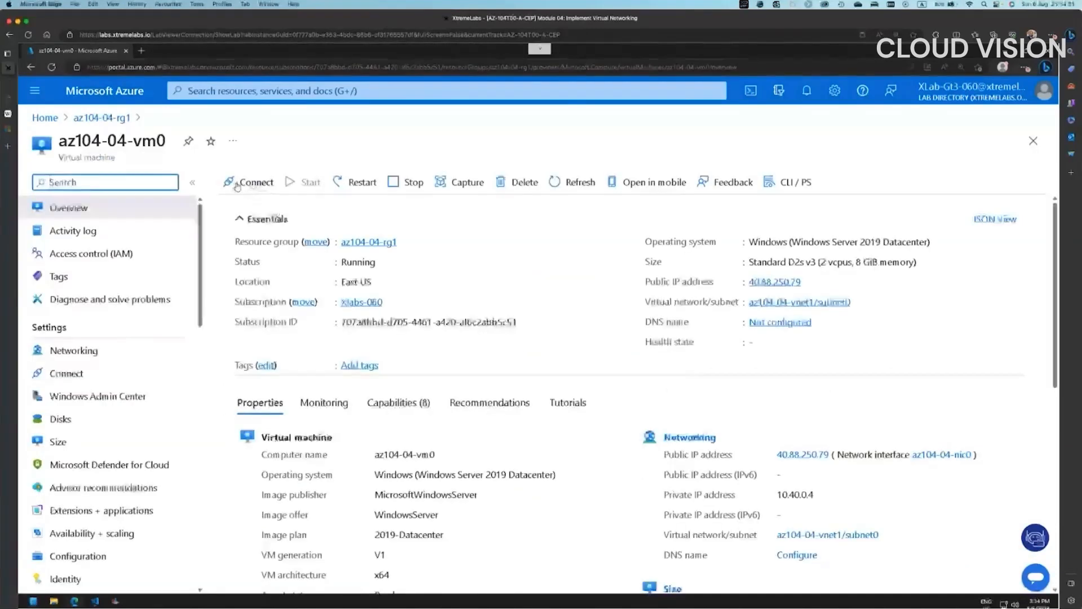
left_click(248, 184)
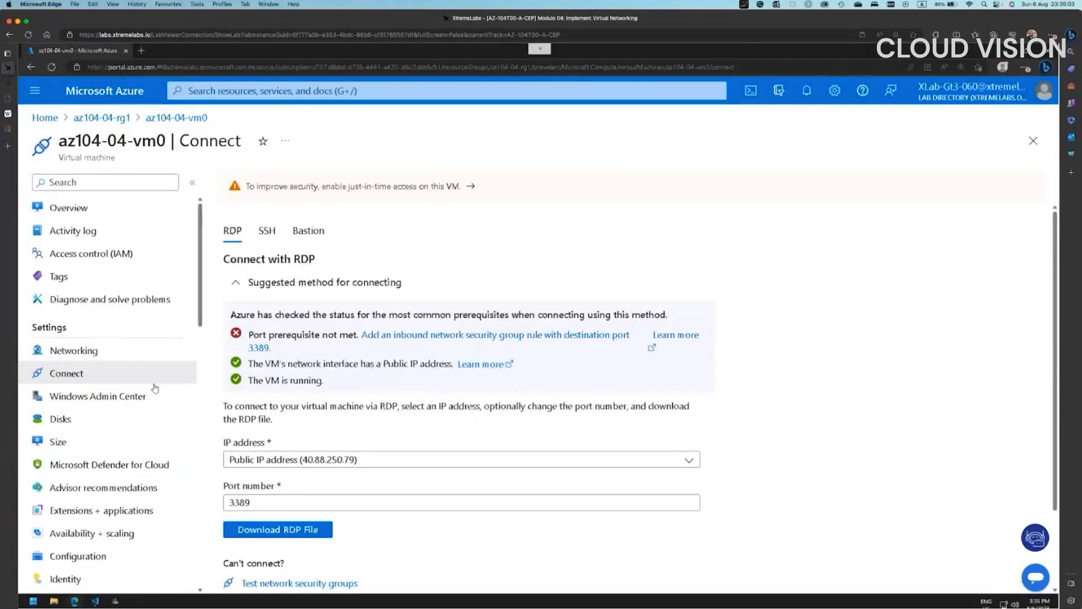
left_click(76, 351)
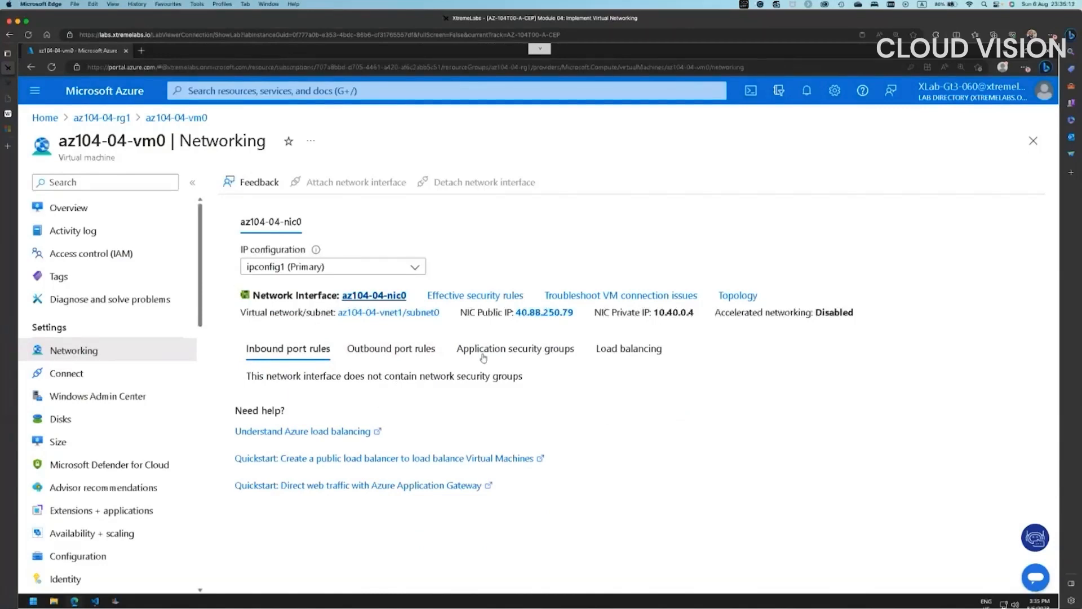
left_click(469, 296)
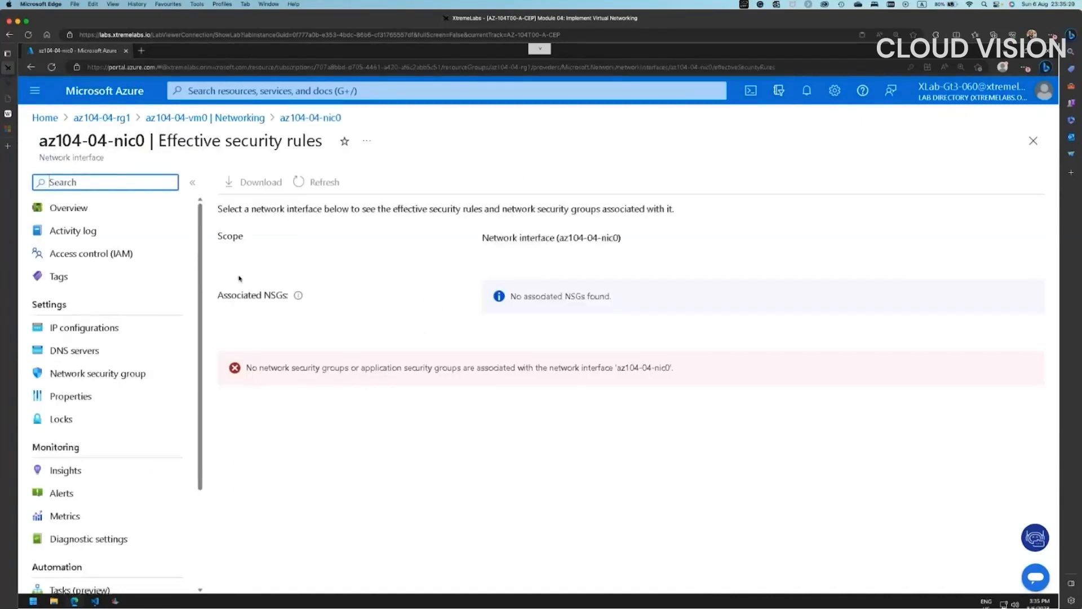
left_click(107, 118)
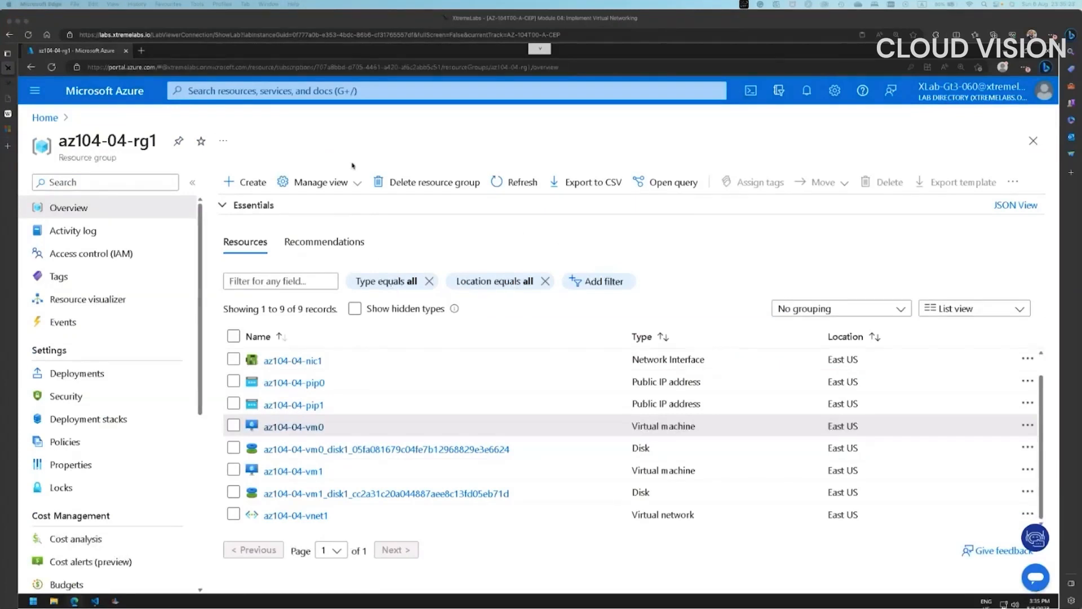
- Search for and open the Network security groups service
left_click(334, 95)
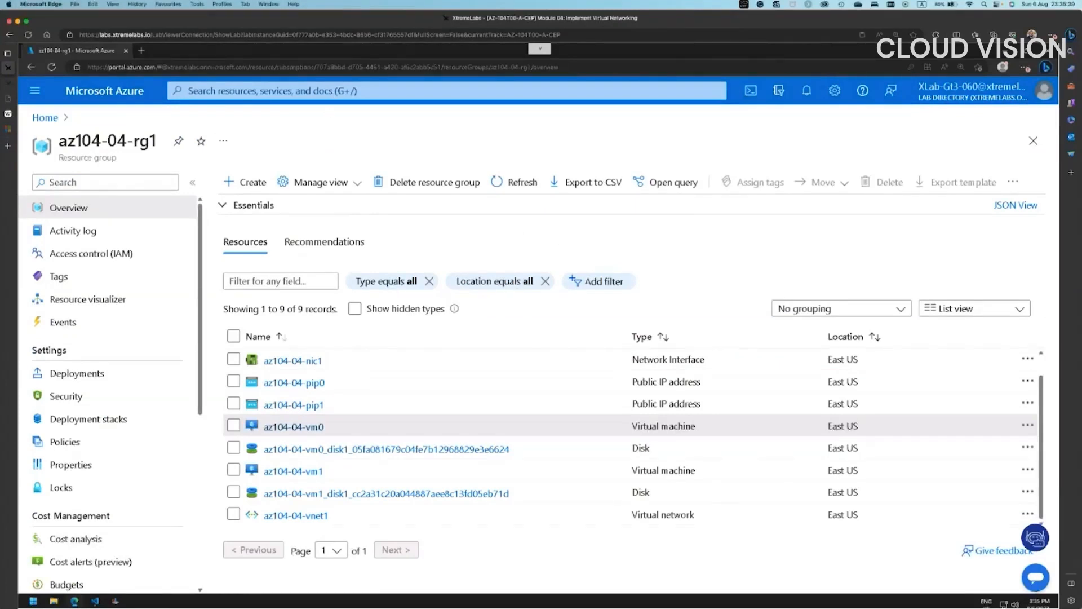
left_click(339, 90)
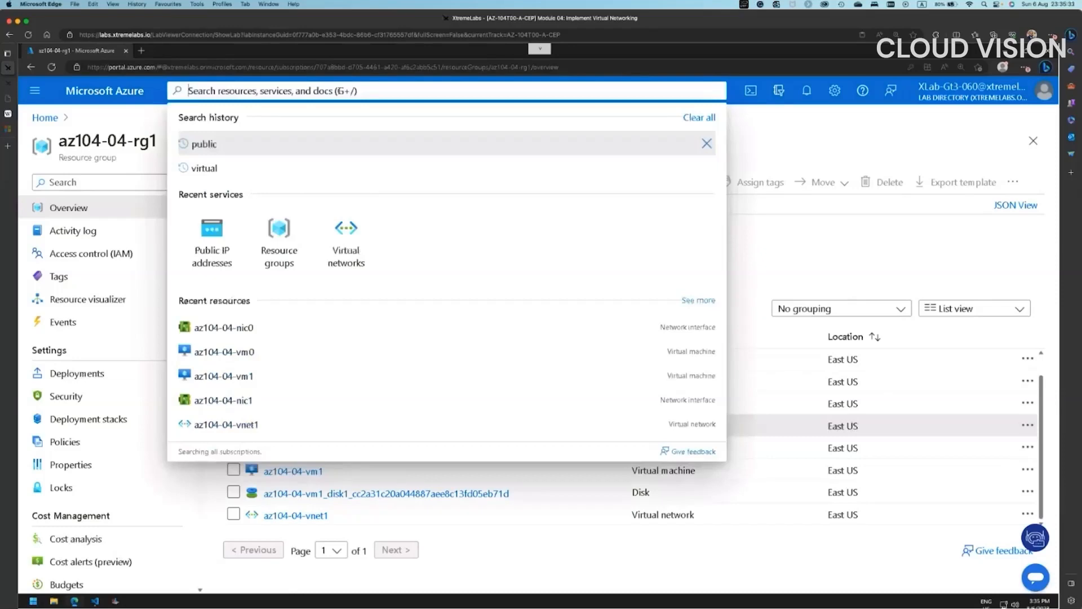
type("network sec")
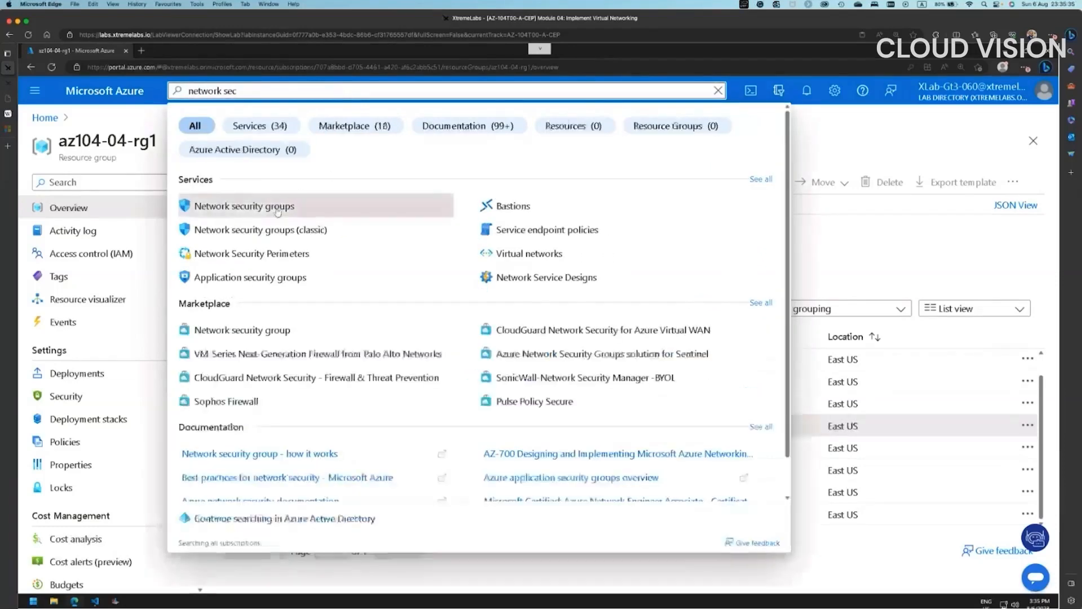
left_click(278, 207)
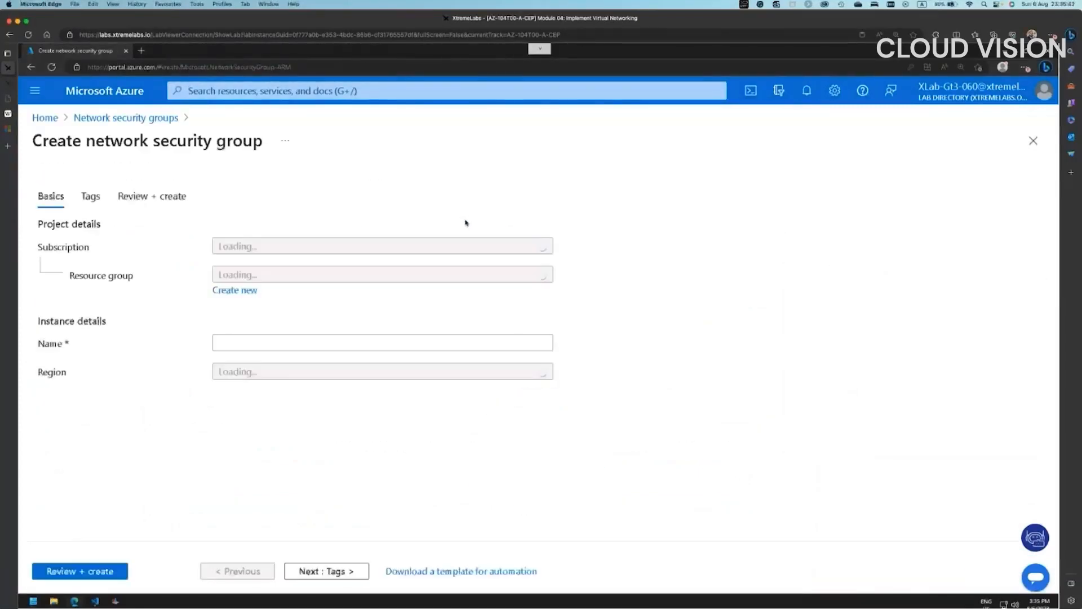
- Set resource group az104-04-rg1 and name az104-04-nsg01, then proceed to Tags
left_click(275, 275)
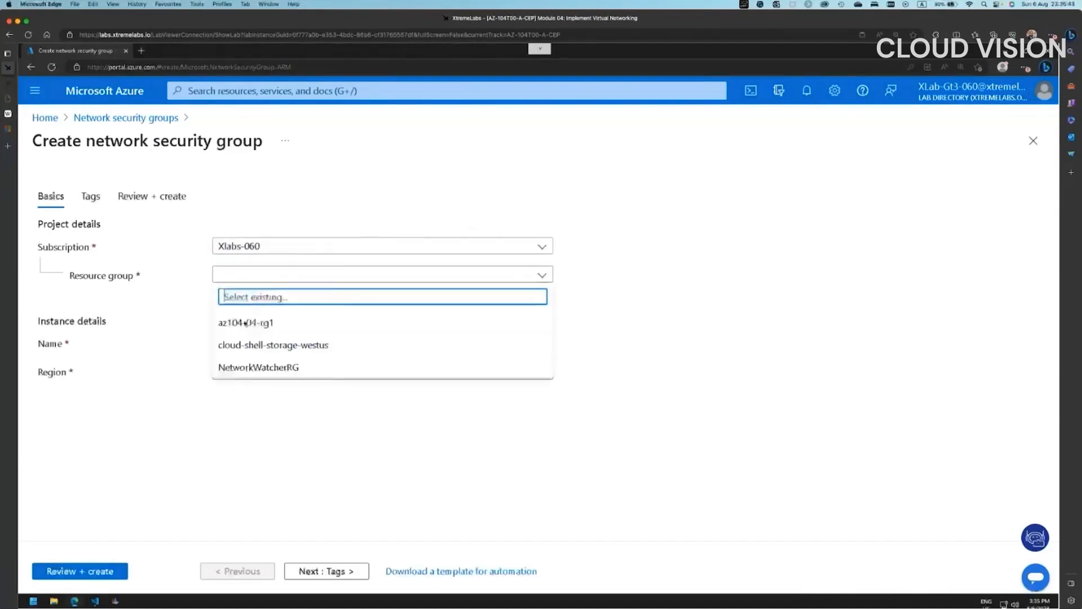
left_click(246, 324)
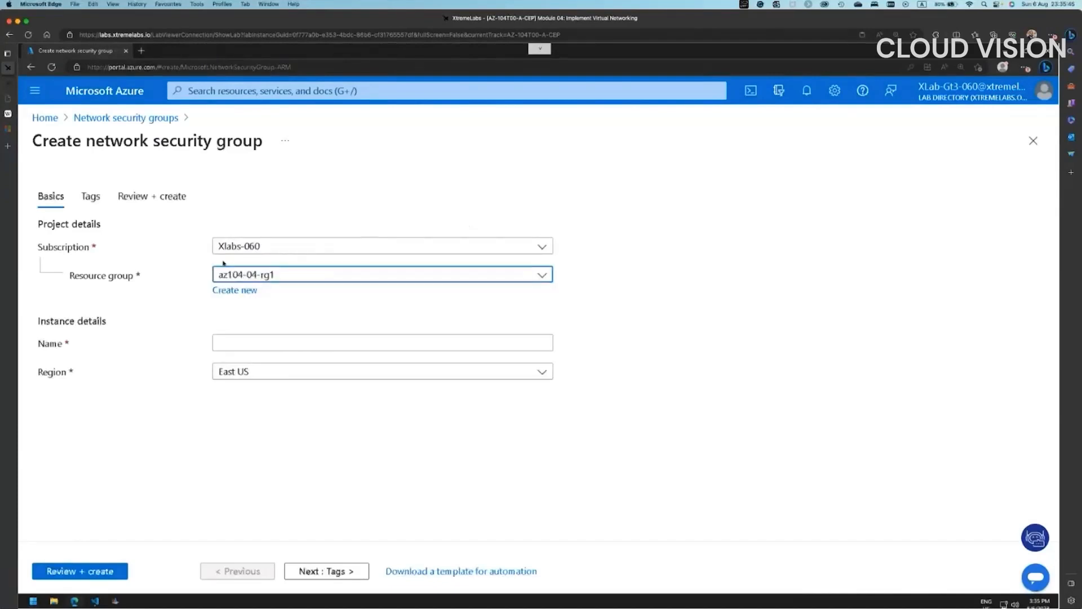
left_click(248, 343)
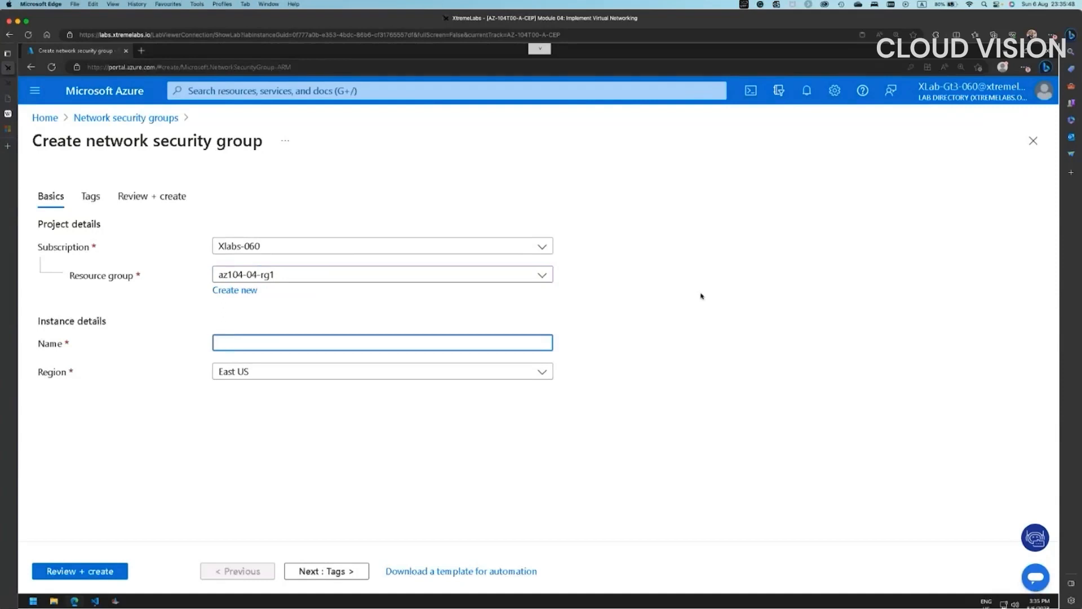
type("az104-04-")
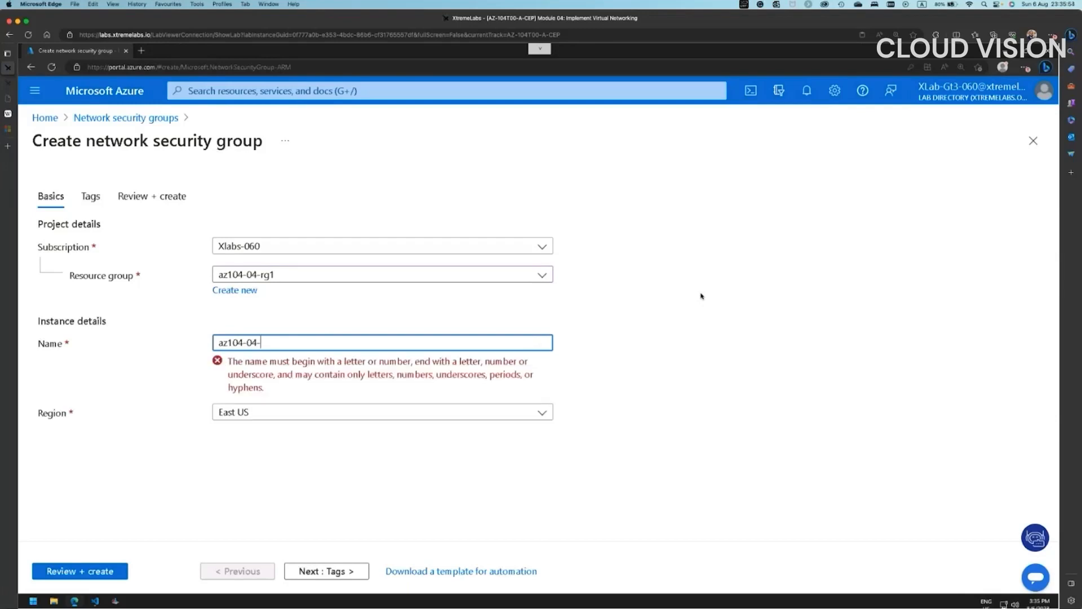
type("nsg")
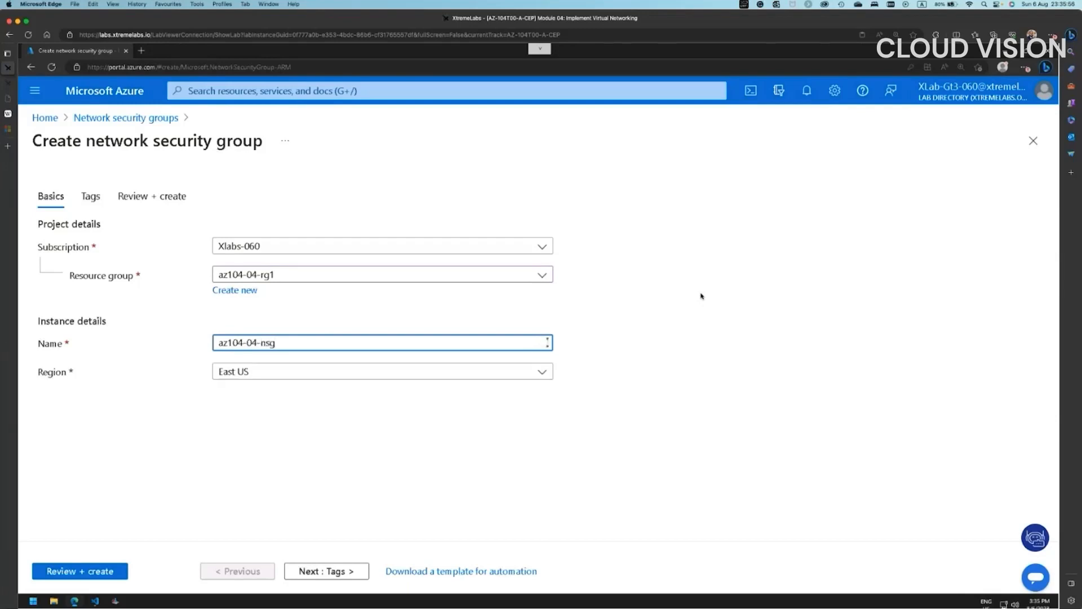
type("01")
left_click(398, 510)
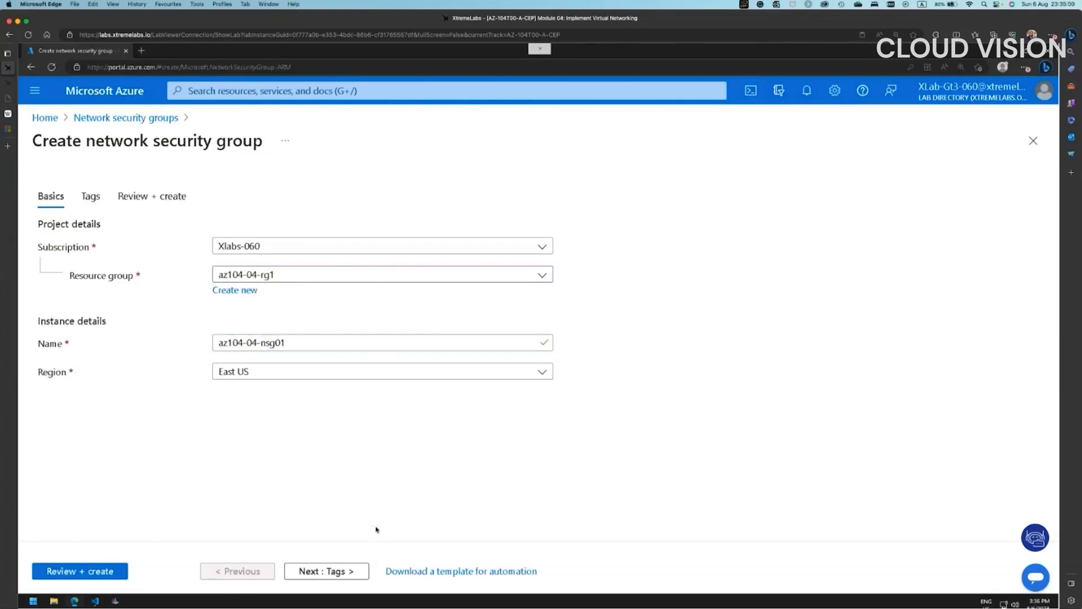
left_click(323, 573)
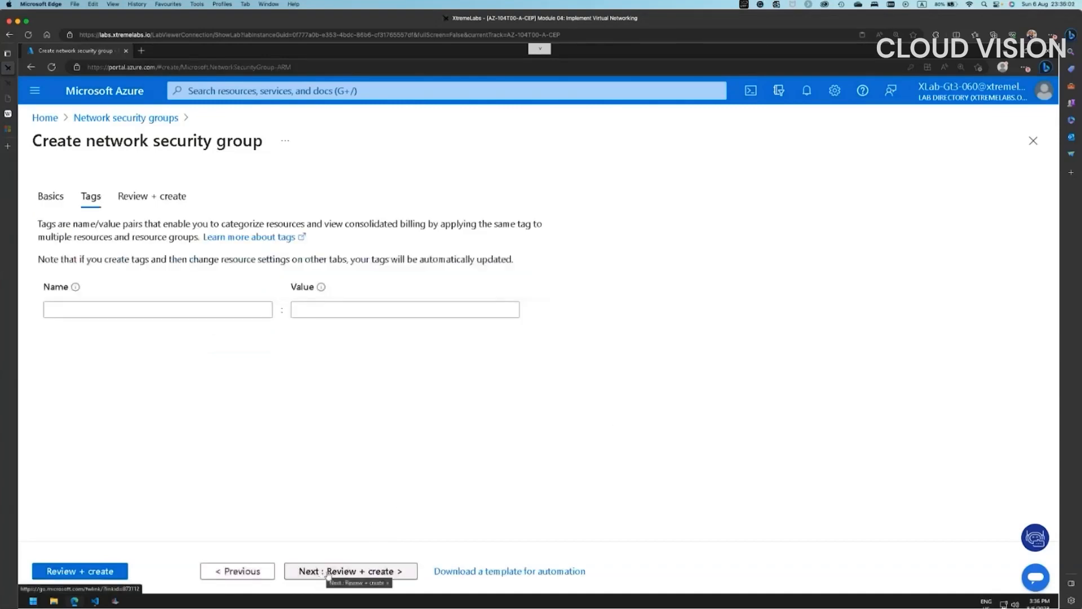
- Review and create az104-04-nsg01, then open the deployed security group
left_click(325, 574)
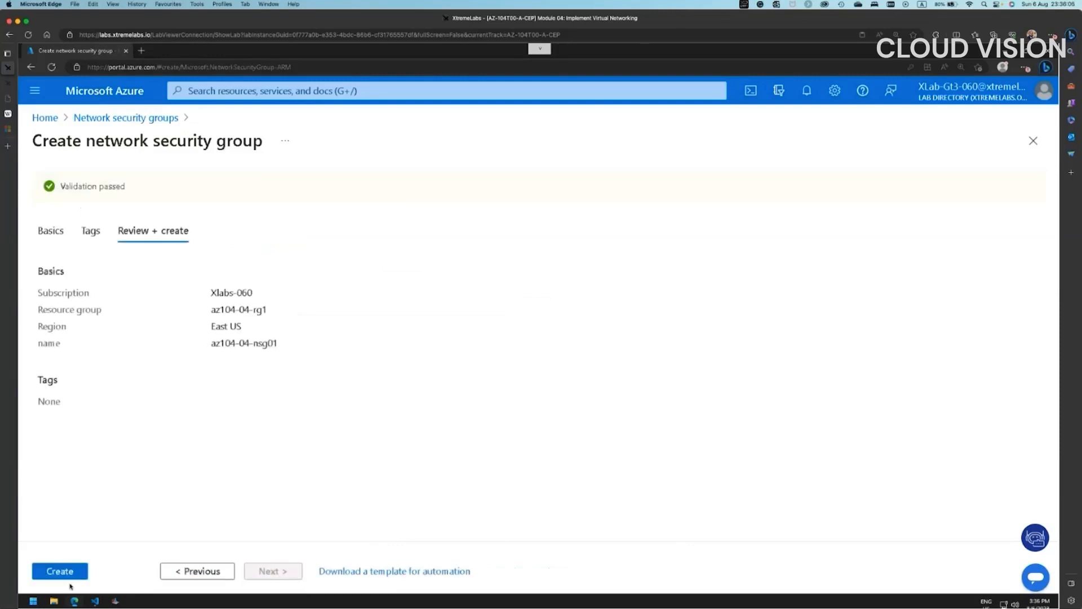
left_click(59, 572)
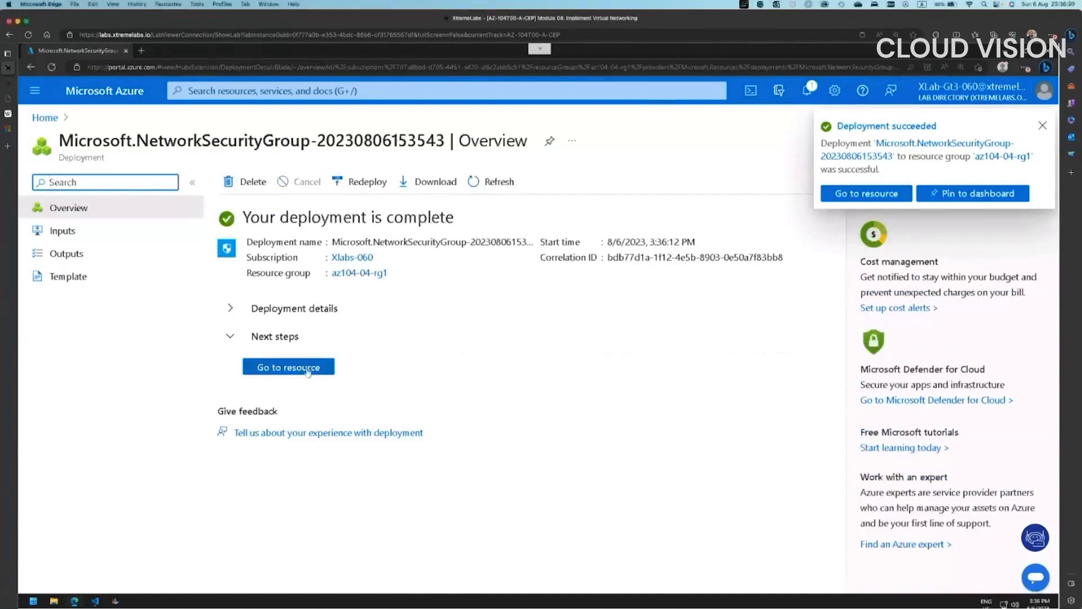
left_click(311, 369)
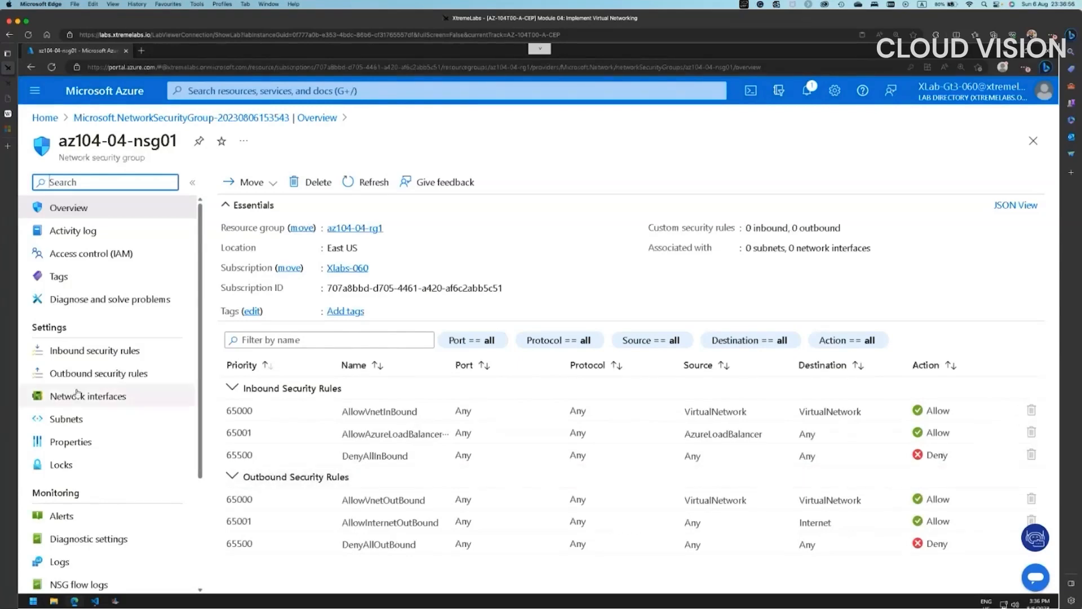
- From az104-04-nsg01's Inbound security rules, begin adding a new inbound rule
left_click(77, 352)
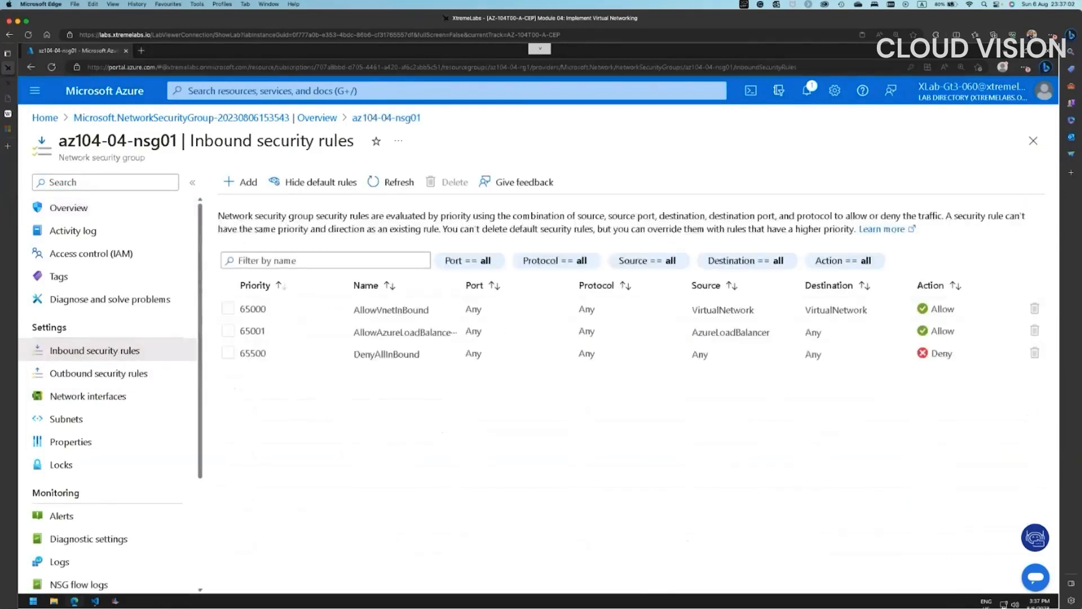
left_click(248, 183)
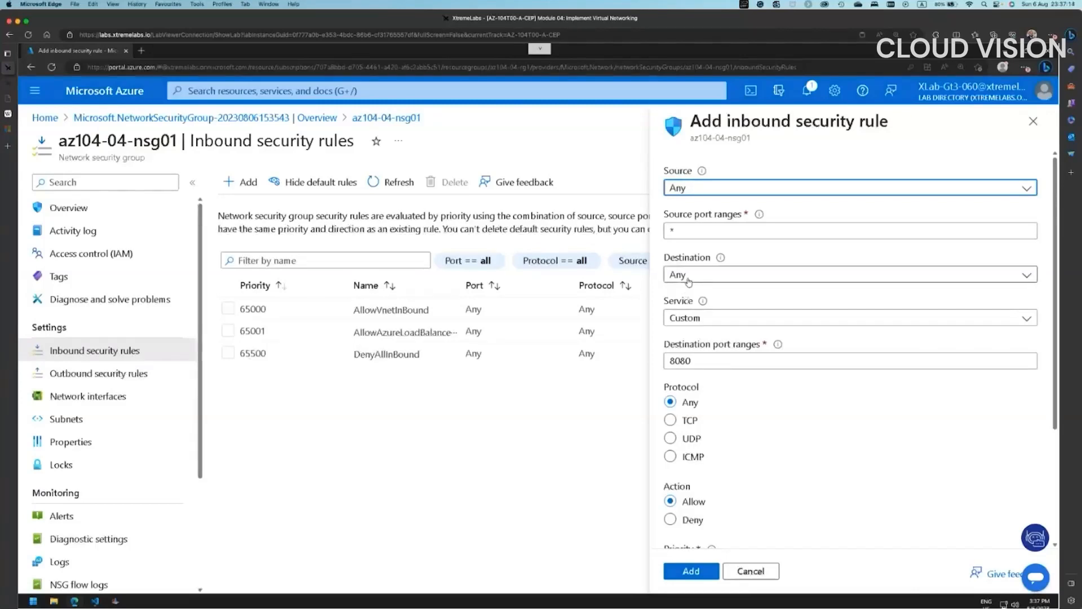
- Add rule AllowAnyRDPInbound with service RDP (TCP 3389) and priority 300
left_click(699, 323)
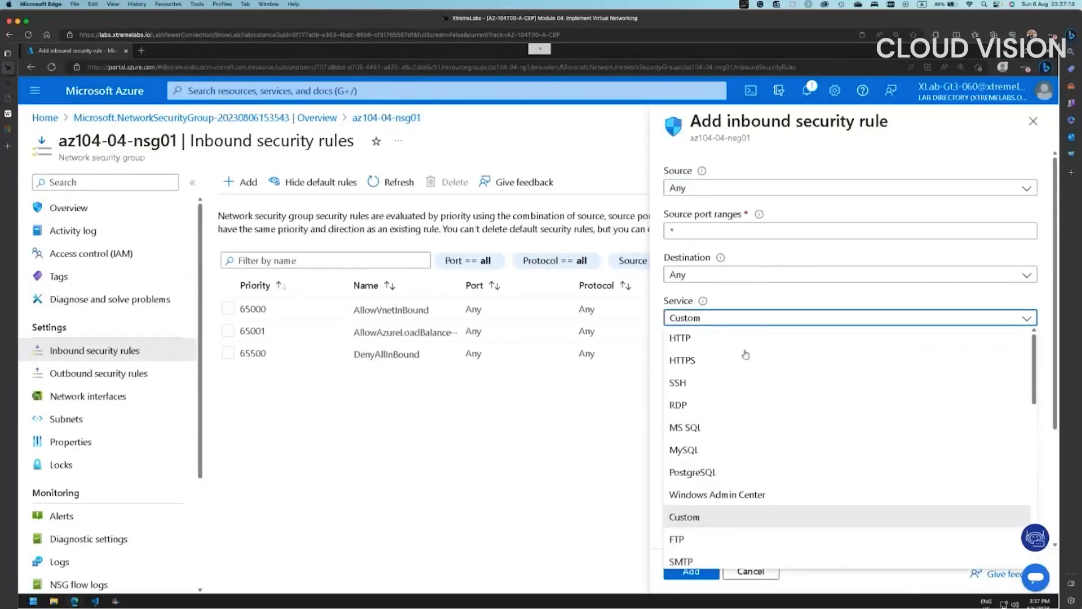
scroll(738, 457, "down", 2)
scroll(738, 461, "down", 5)
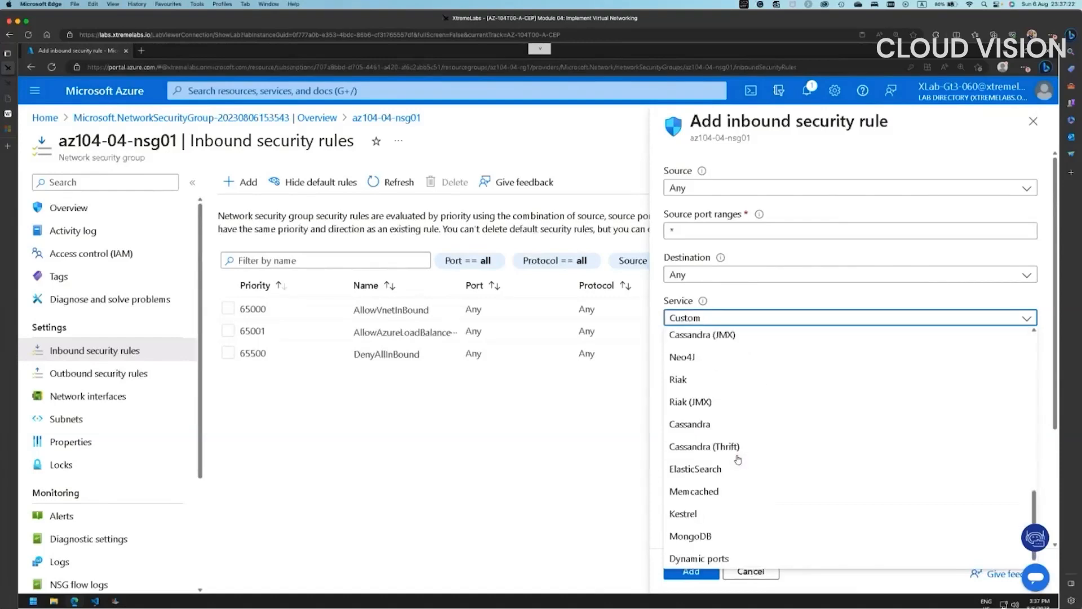
scroll(738, 459, "up", 8)
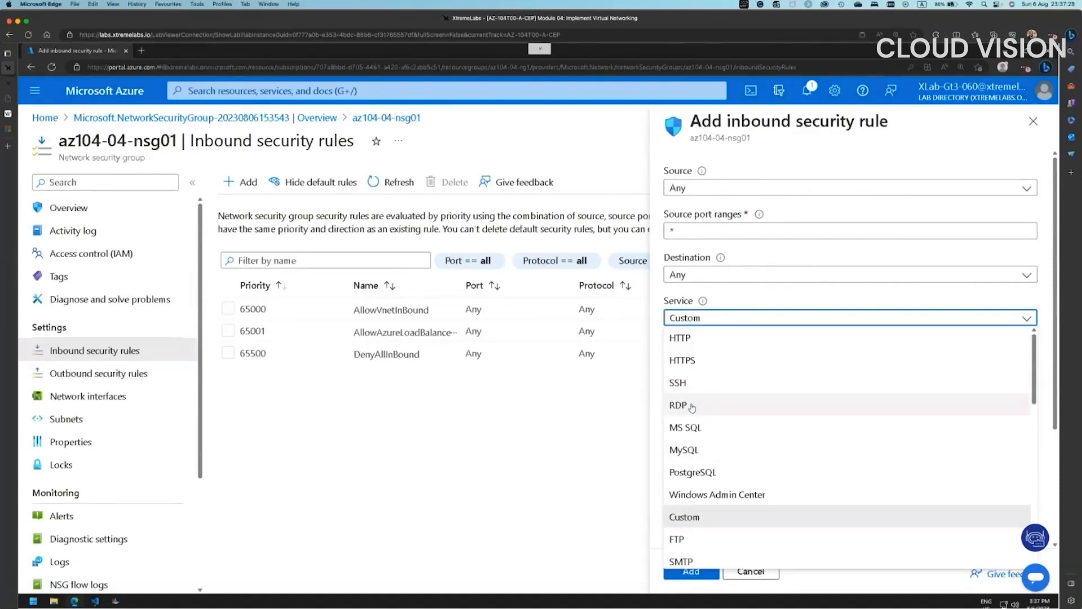
left_click(698, 407)
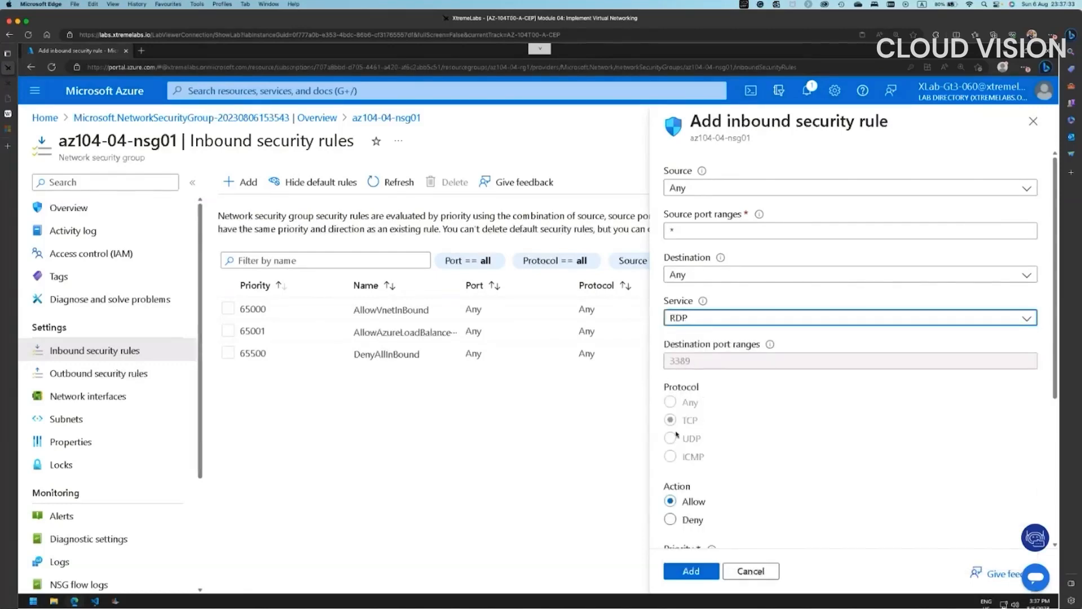
scroll(709, 427, "down", 5)
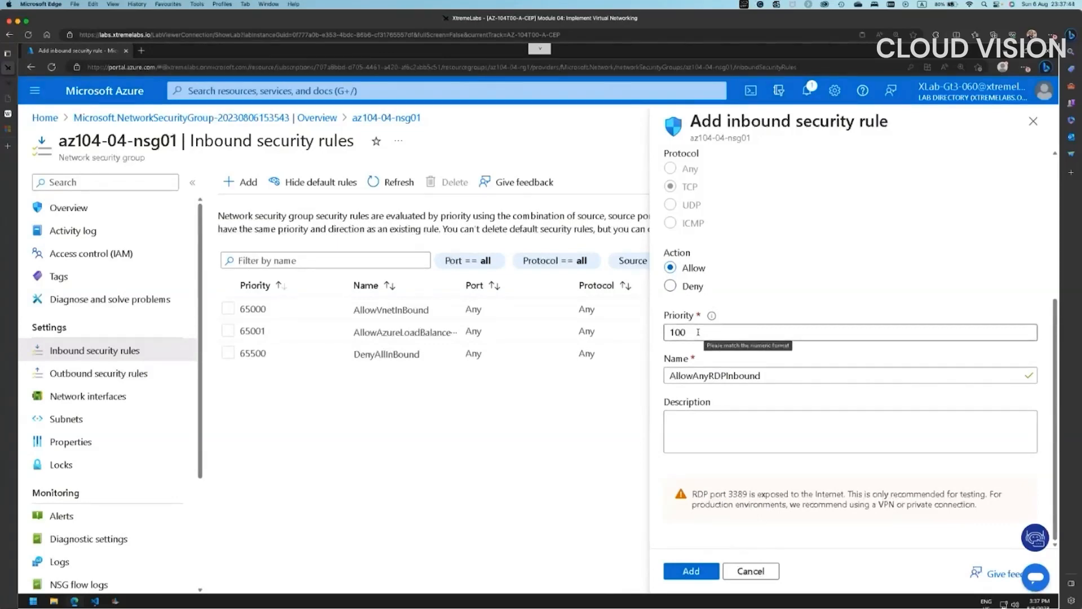
double_click(698, 332)
type("300")
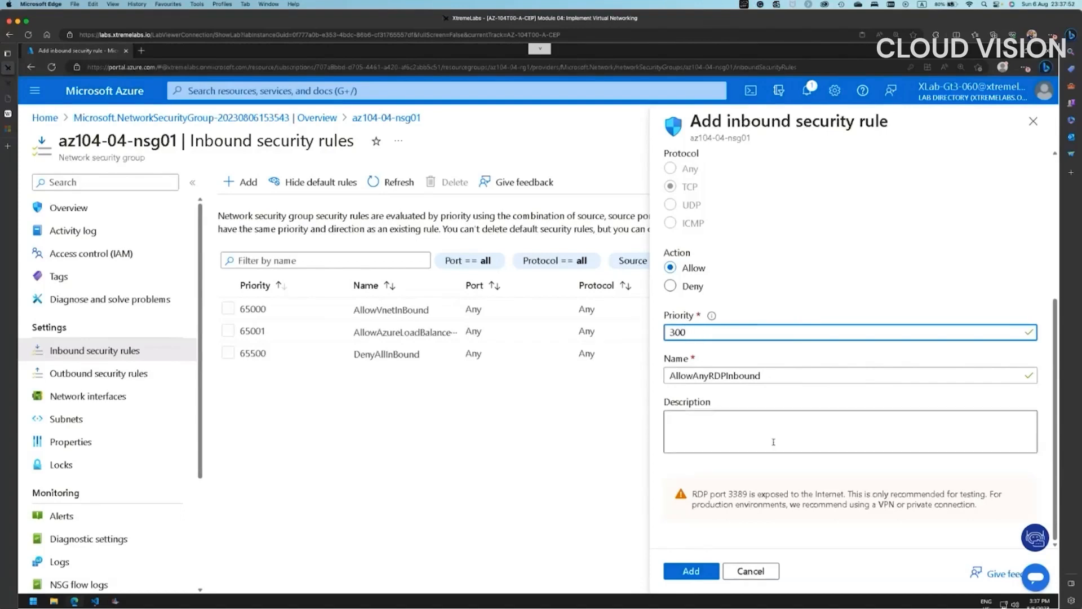
left_click(692, 572)
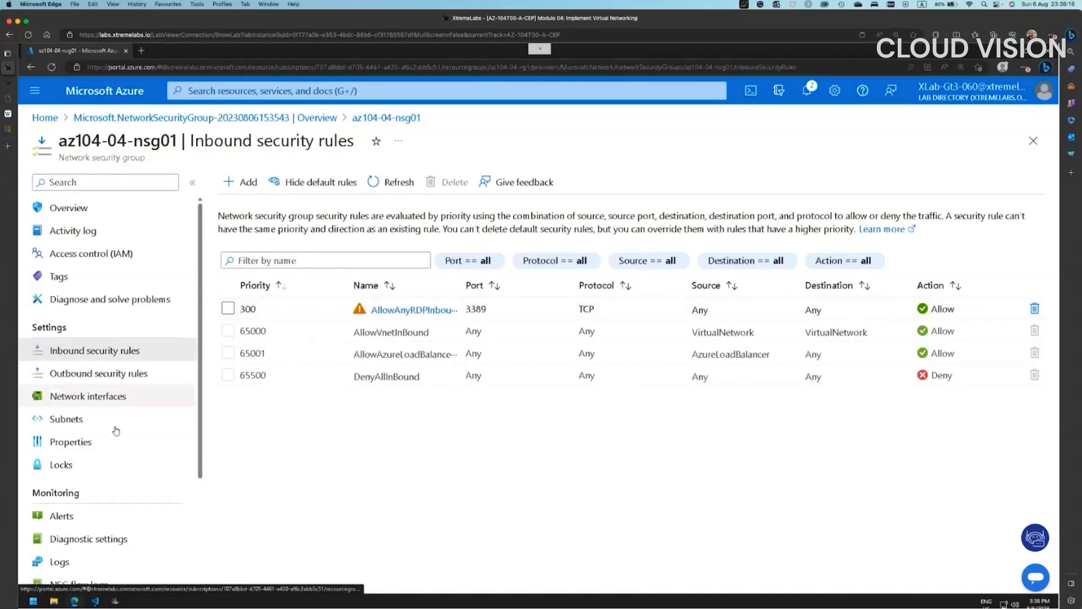
- Associate az104-04-nsg01 with network interface az104-04-nic0
left_click(110, 398)
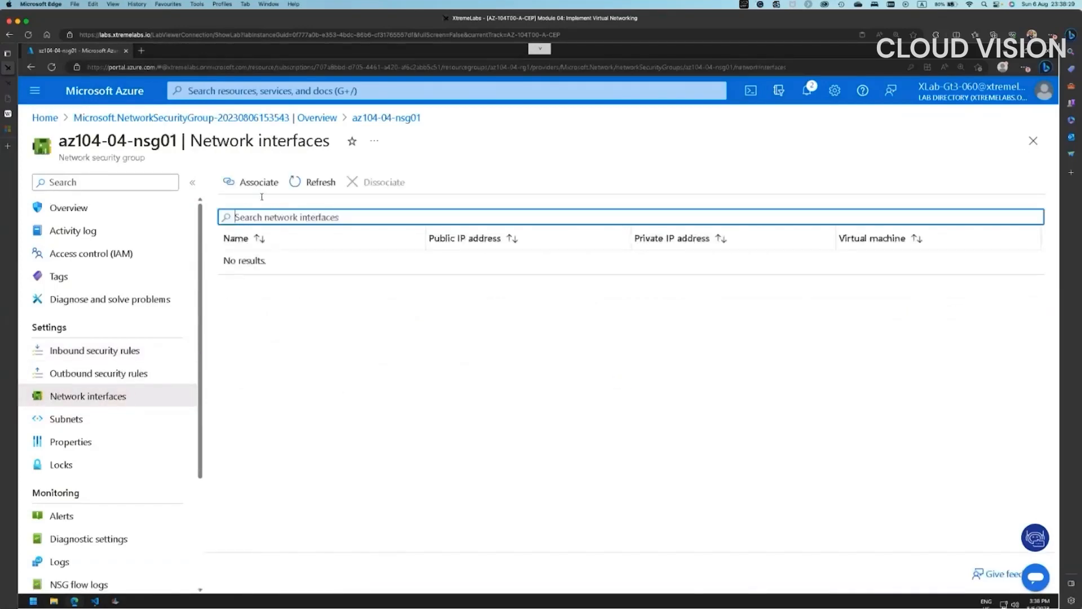
left_click(257, 187)
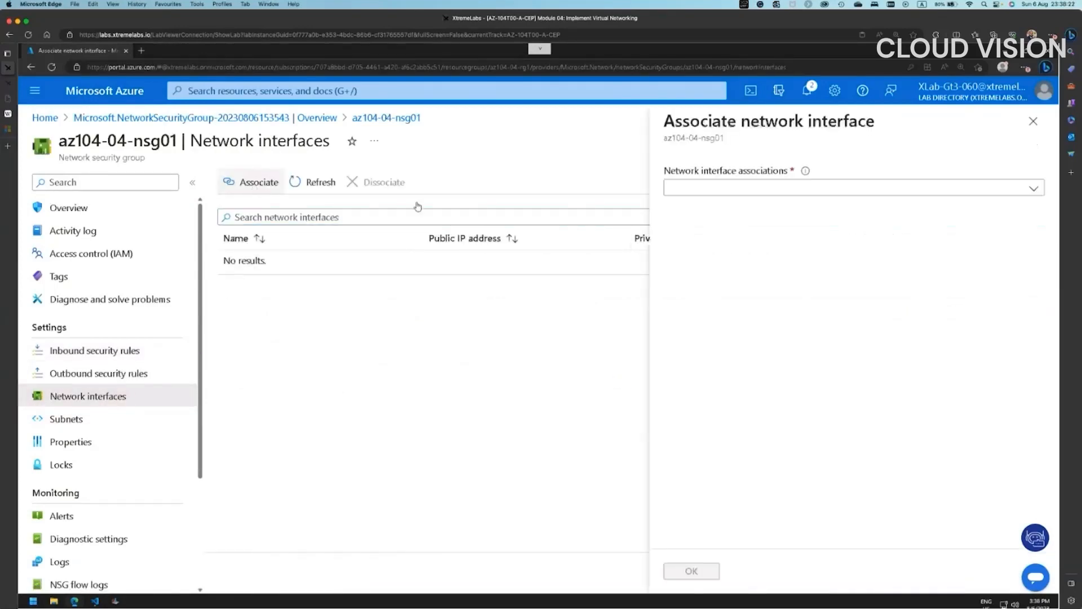
left_click(771, 192)
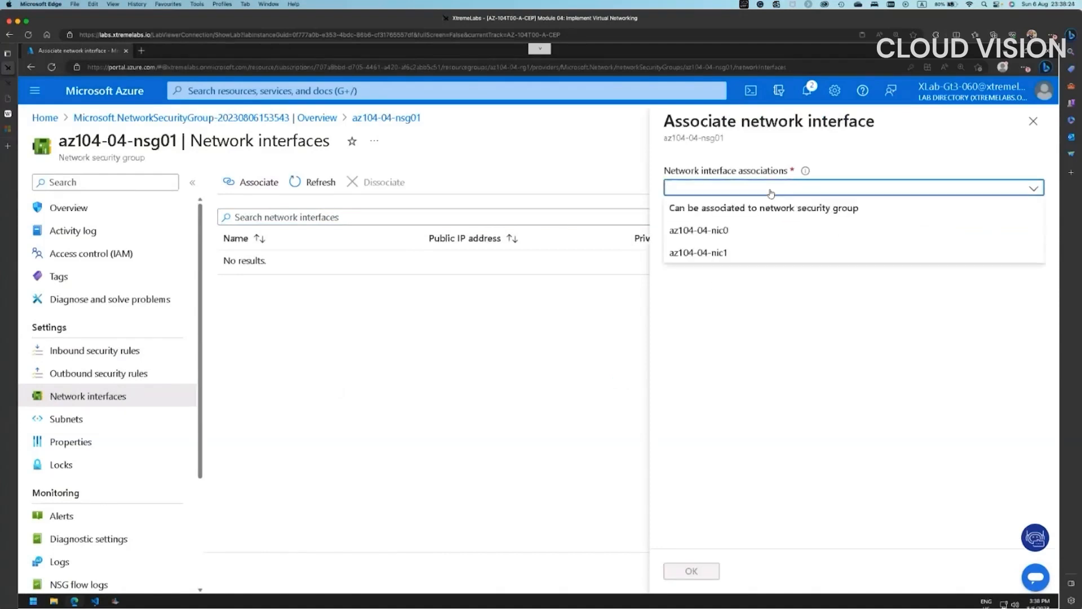
left_click(733, 231)
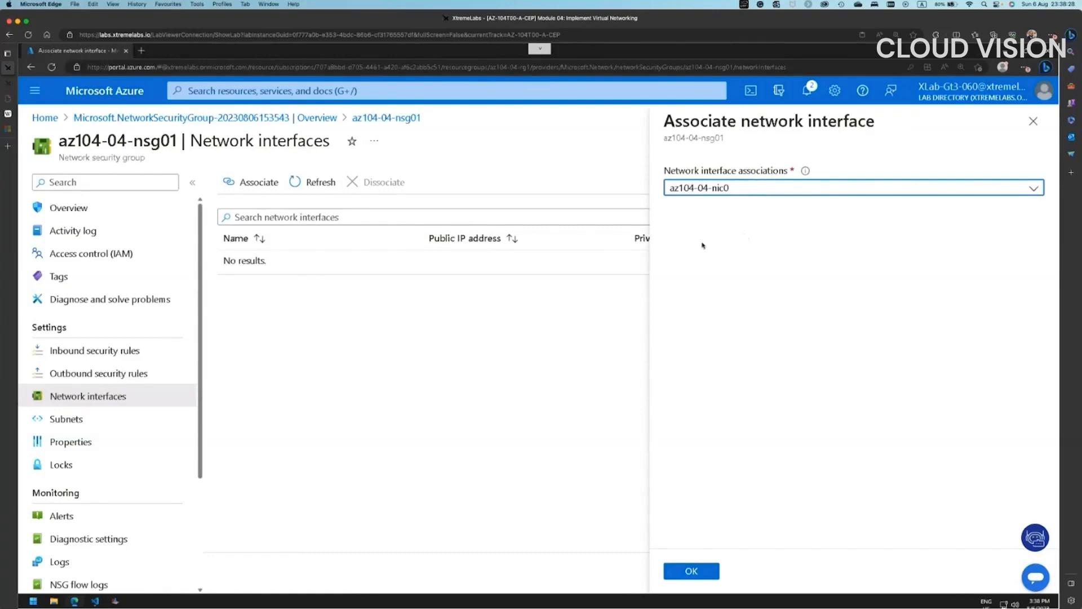
left_click(692, 571)
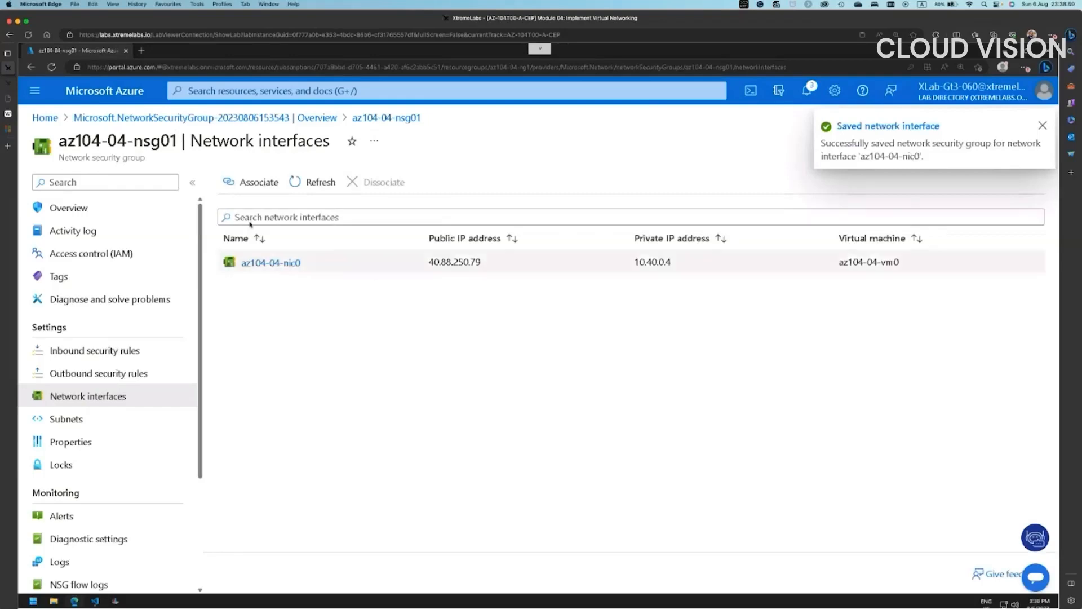
- Associate az104-04-nsg01 with the second network interface, az104-04-nic1
left_click(246, 186)
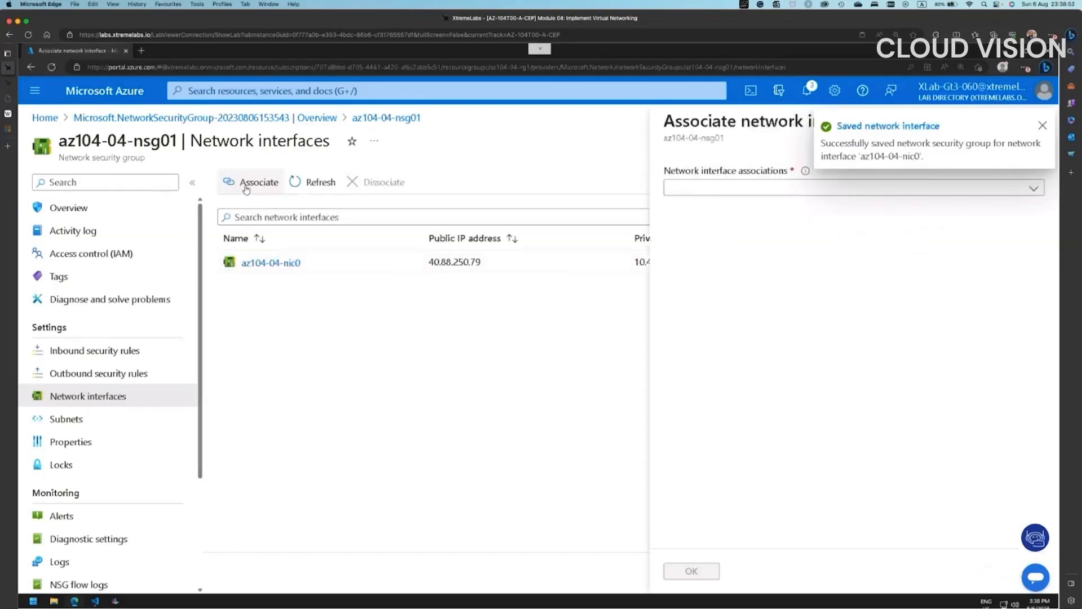
left_click(693, 188)
left_click(708, 232)
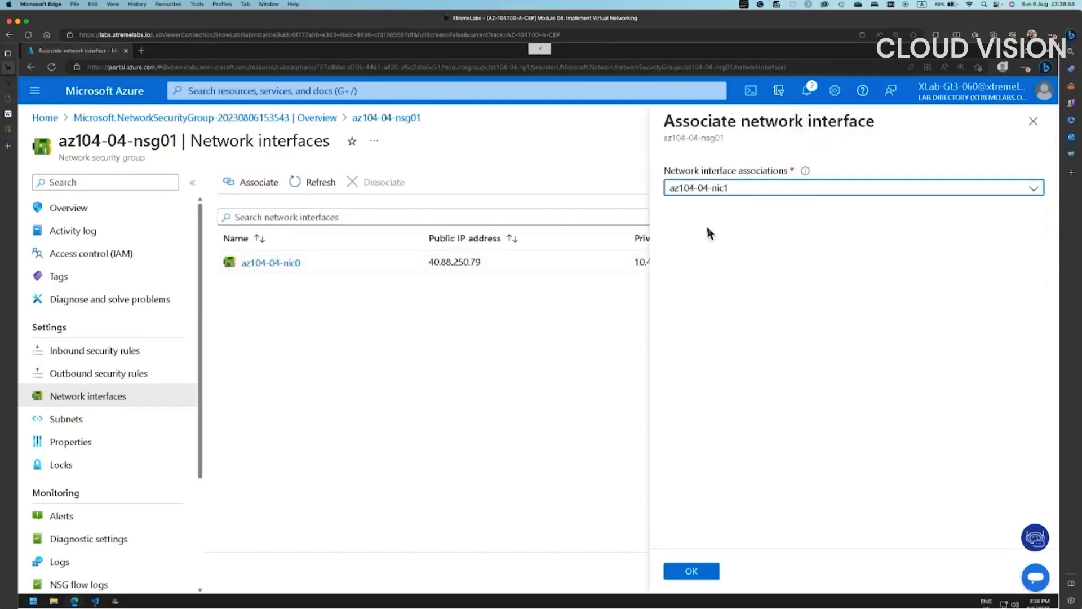
left_click(691, 571)
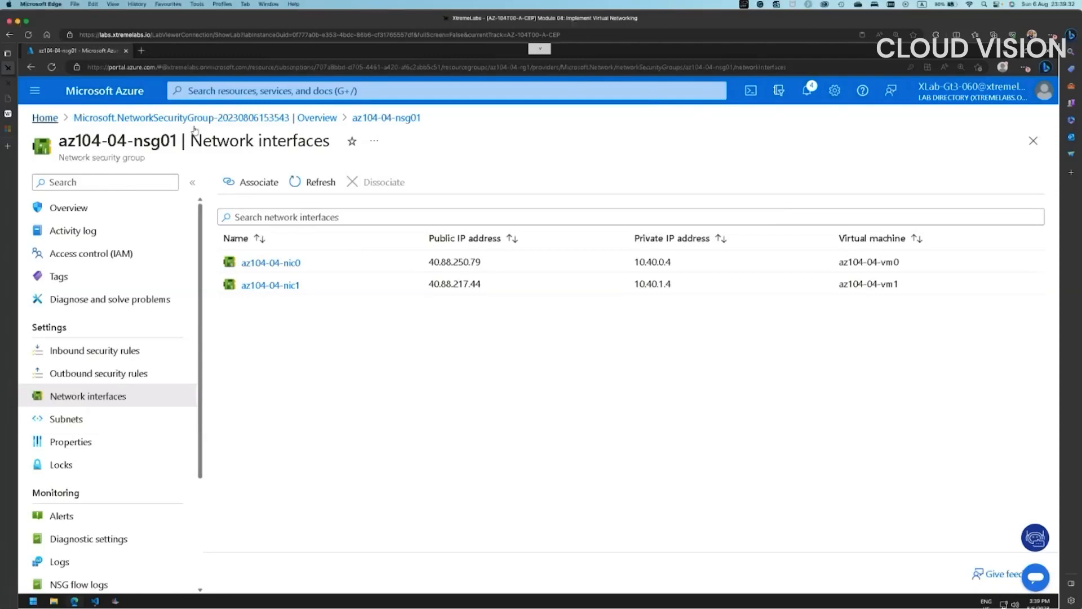
- Go from the portal home to virtual machine az104-04-vm0 and restart it
left_click(57, 119)
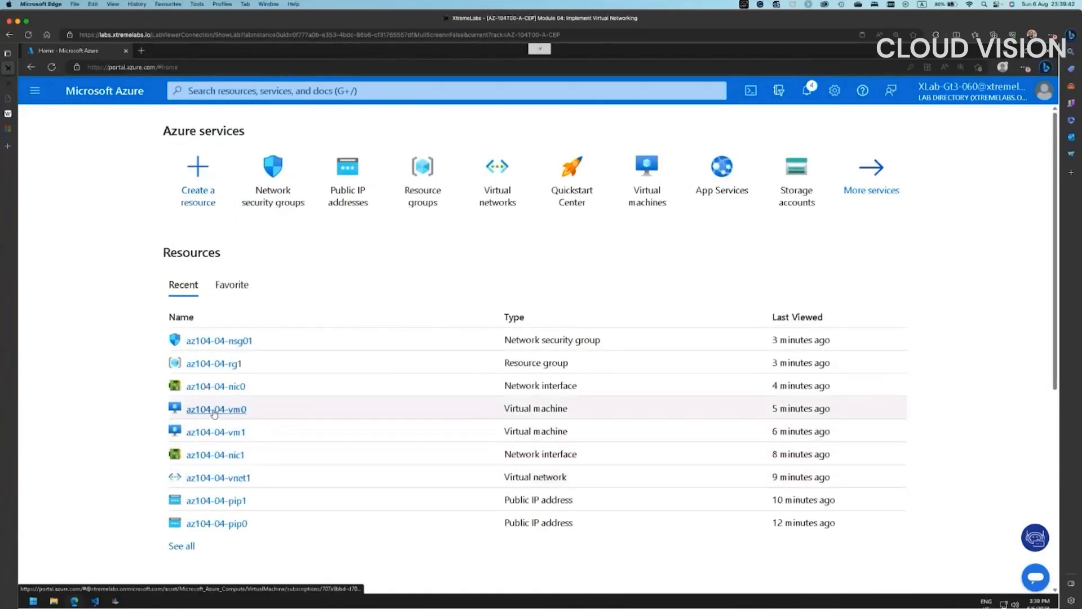
left_click(452, 418)
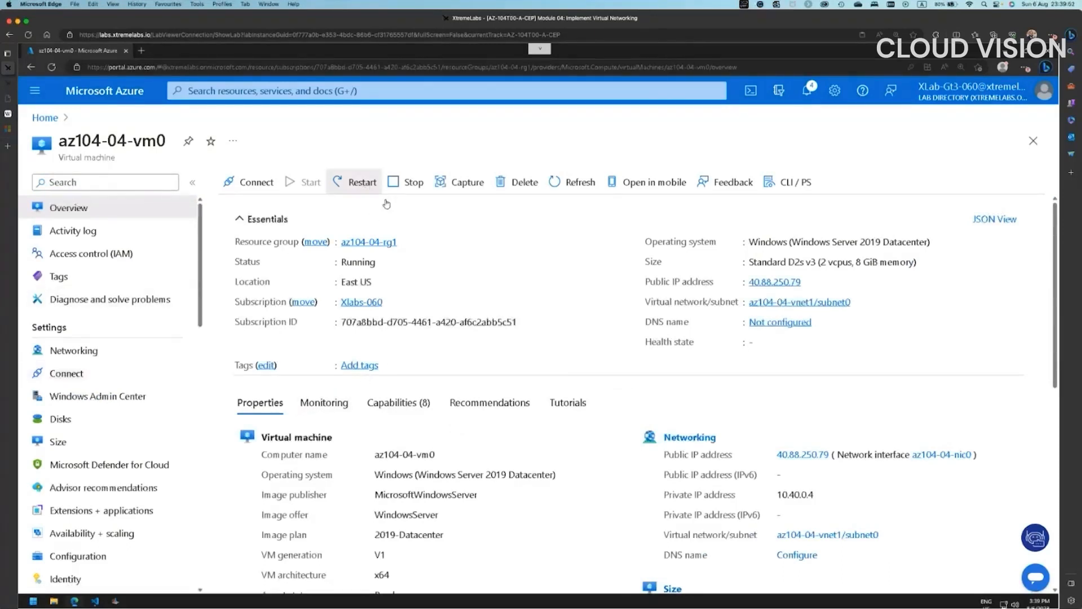
left_click(361, 182)
key("Return")
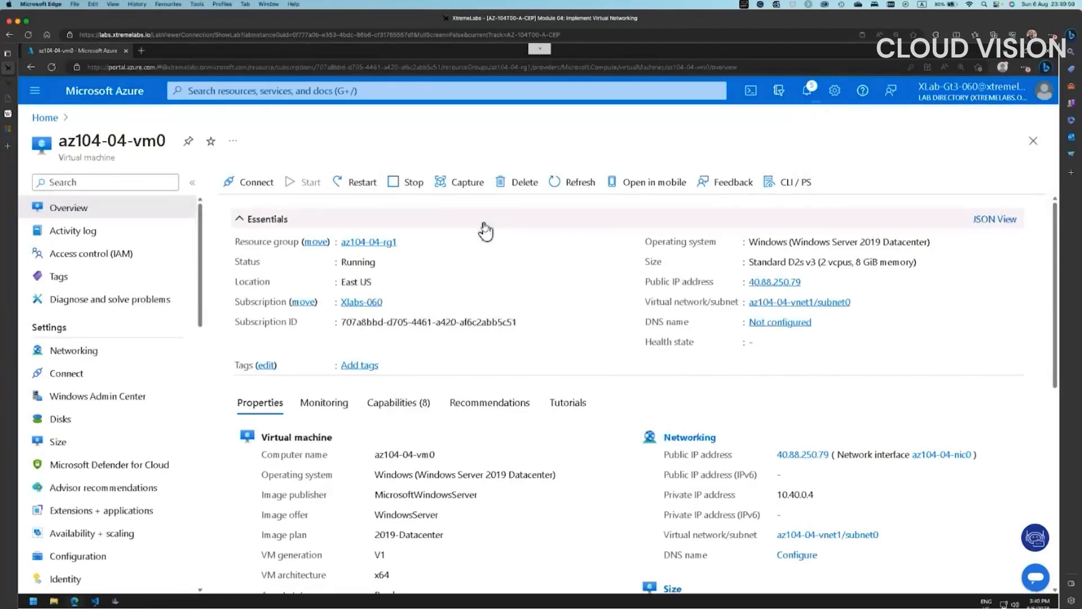
- Check the restart notification, dismiss it, and bring up az104-04-vm0's Connect page
left_click(808, 91)
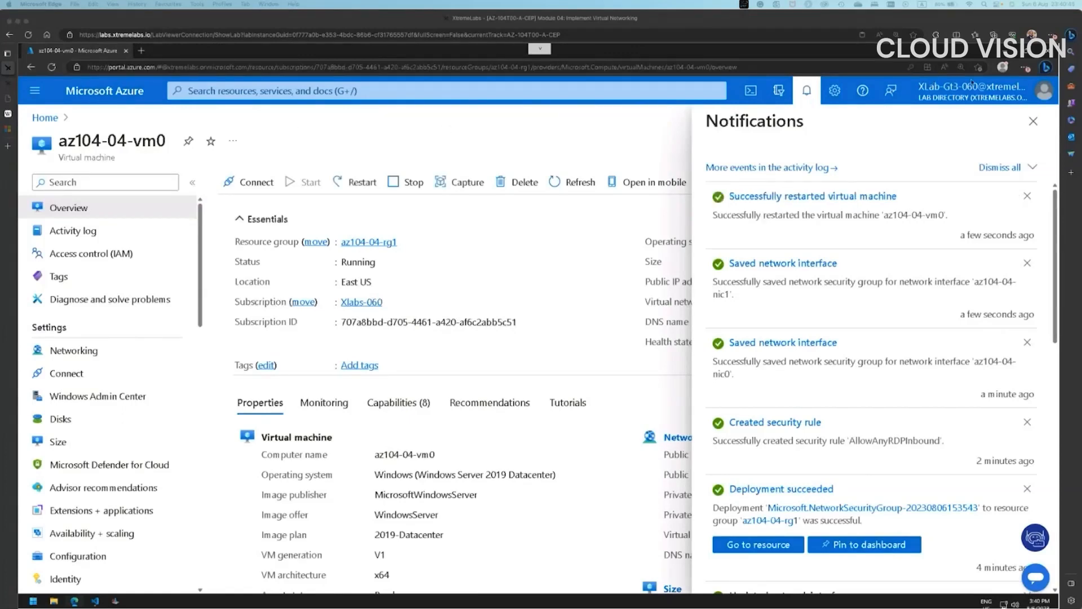
left_click(1034, 123)
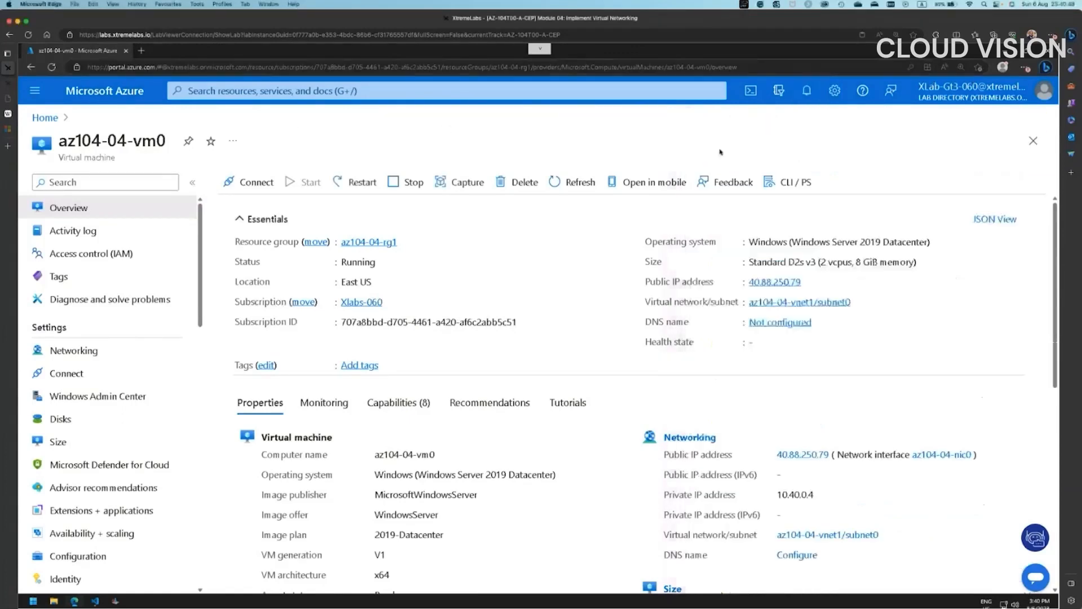
left_click(265, 186)
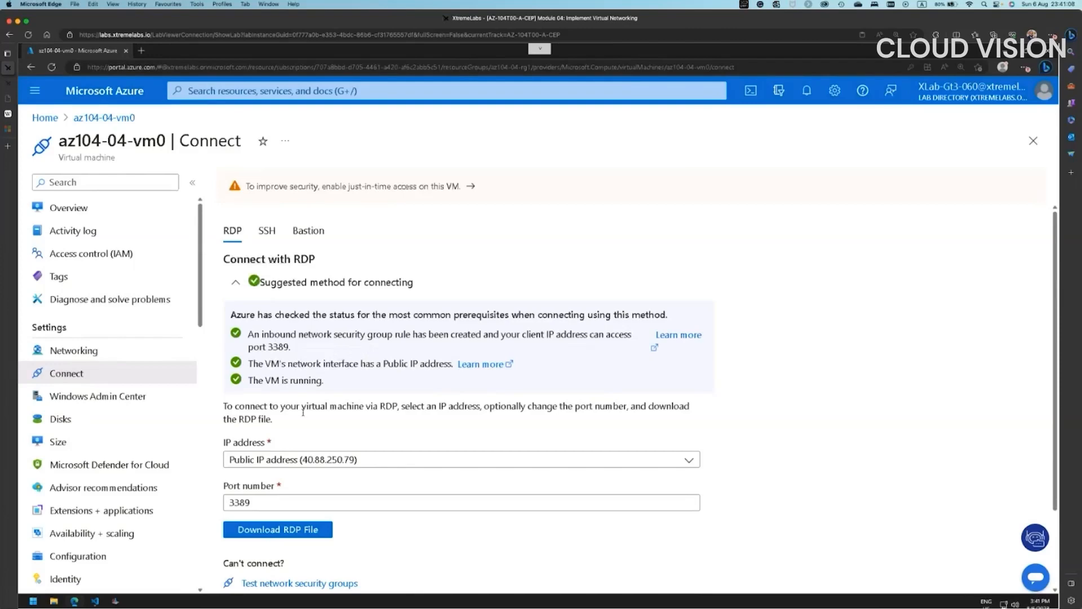
- Download and keep az104-04-vm0's RDP file, then proceed with the Remote Desktop connection
left_click(299, 529)
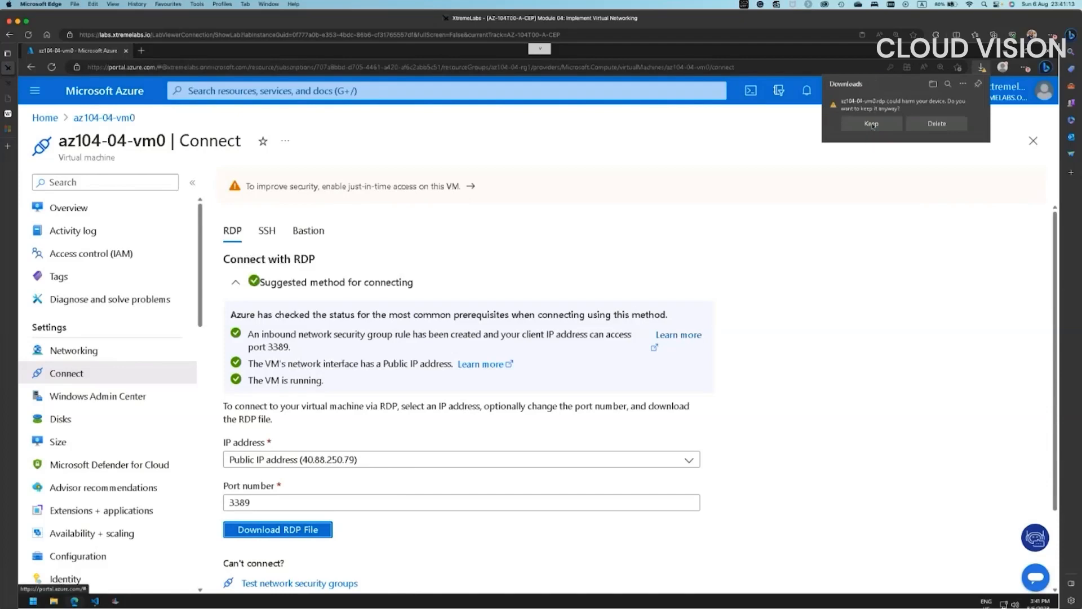
left_click(876, 123)
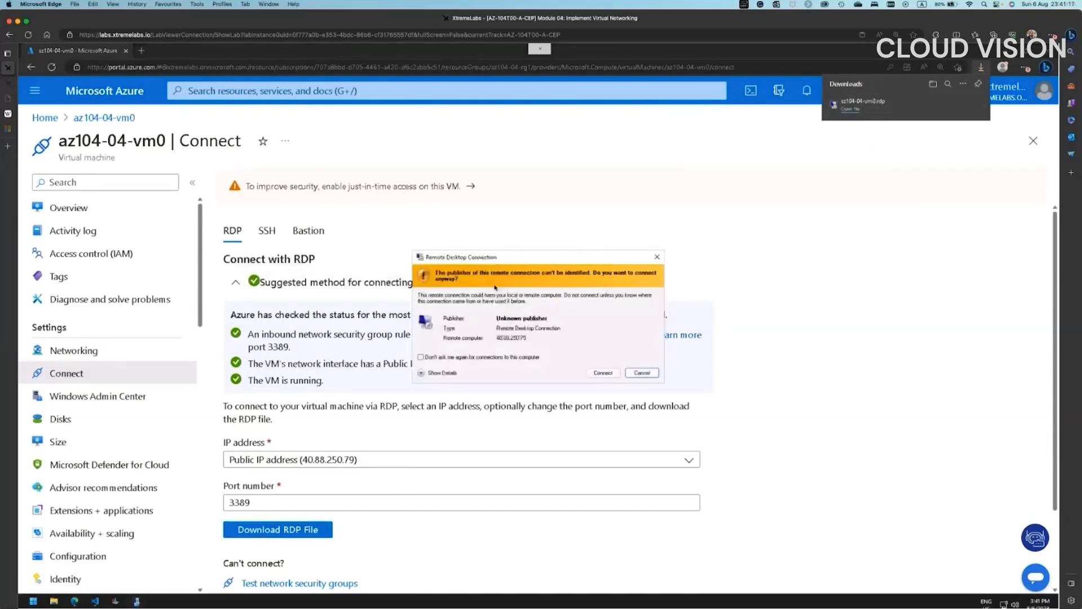
left_click(603, 373)
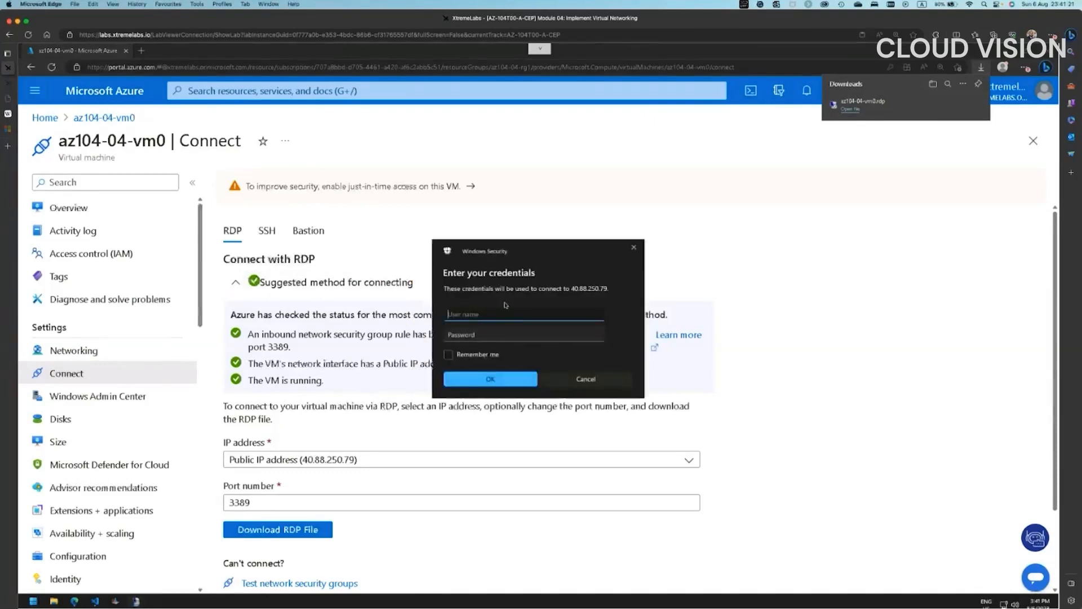
- Sign in with the lab username and password, accept the certificate, and restore the portal
type("Student")
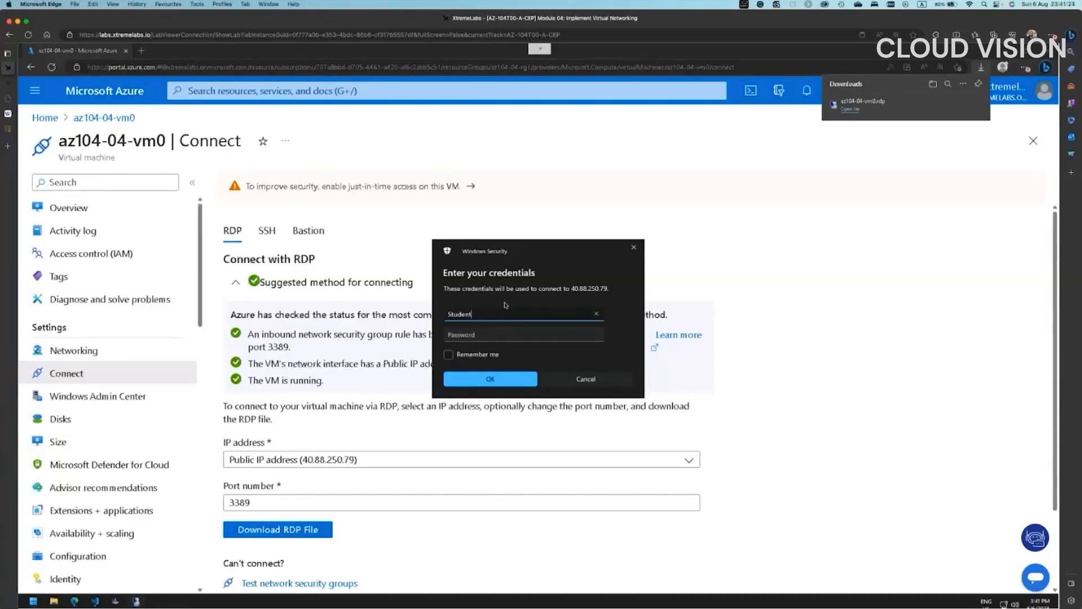
key("Tab")
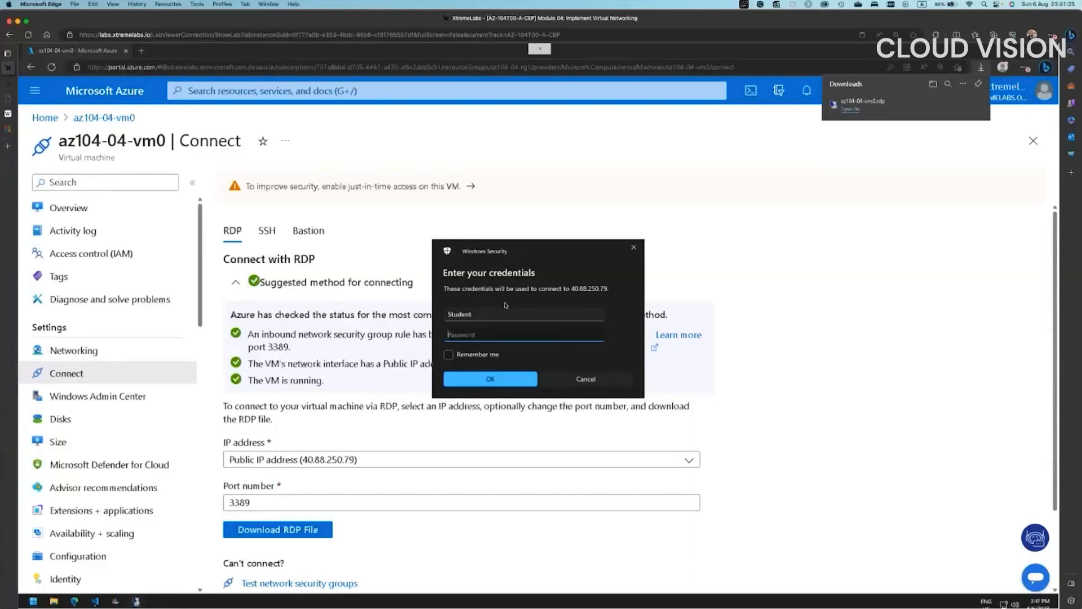
type("Pa55w.rd")
key("Return")
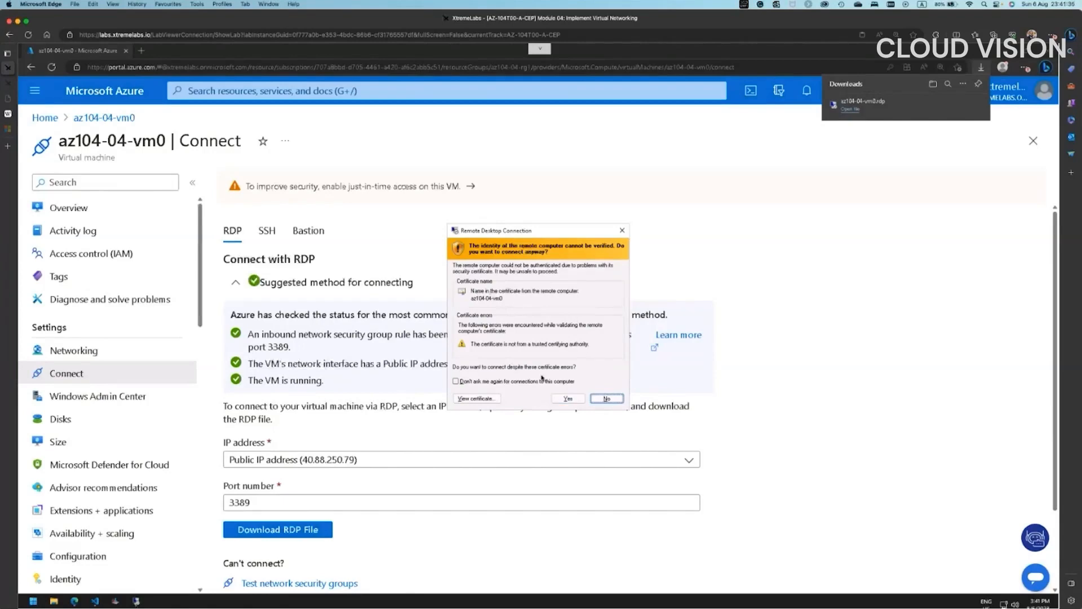
left_click(569, 399)
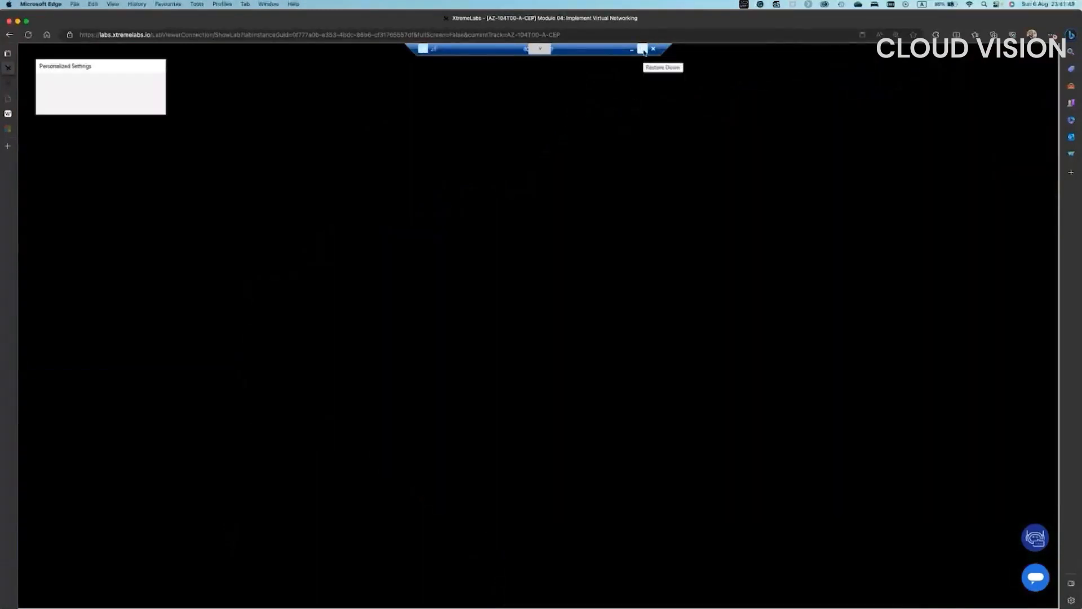
left_click(643, 49)
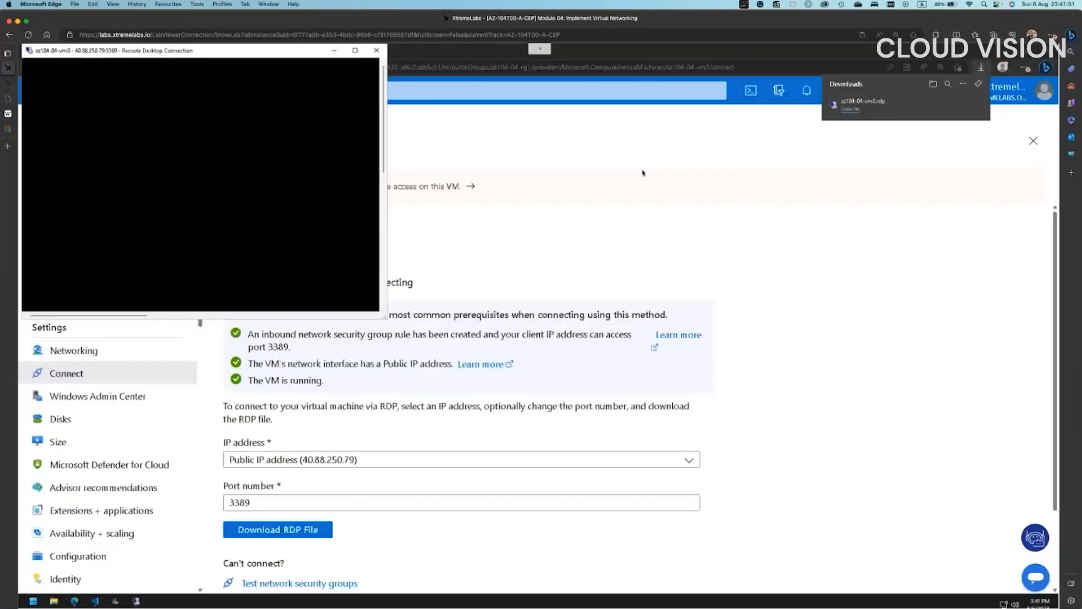
left_click(596, 190)
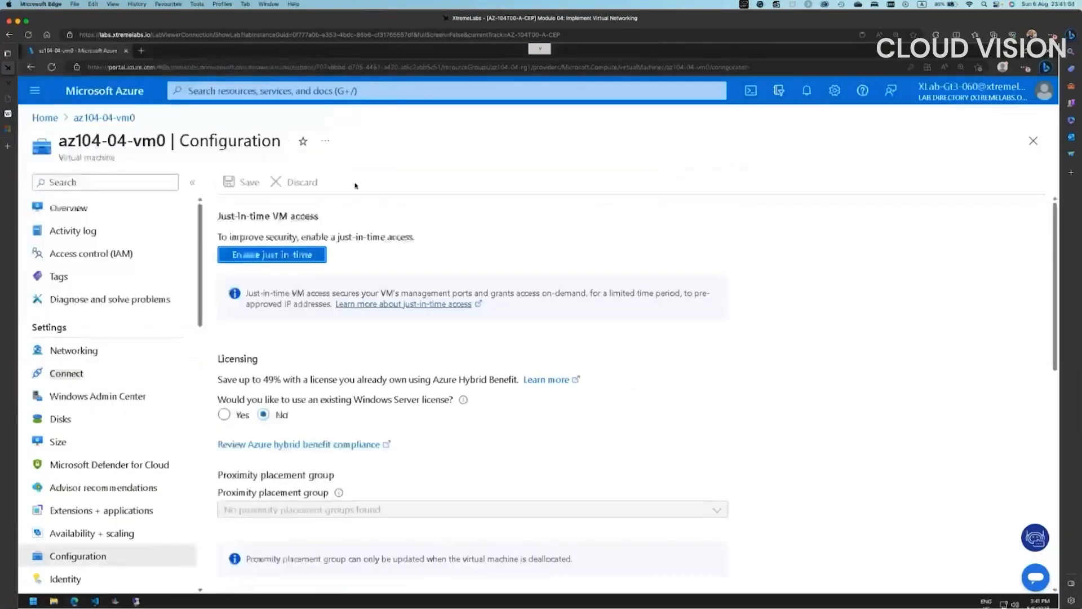
- Search the portal for 'private DNS' and go to Private DNS zones
left_click(66, 208)
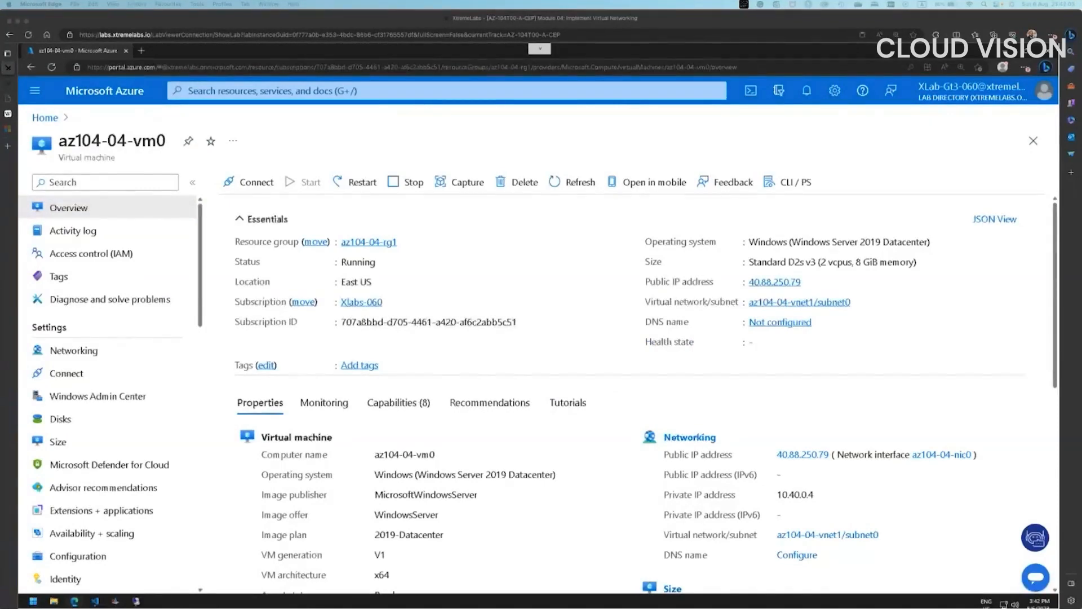
left_click(247, 93)
left_click(266, 84)
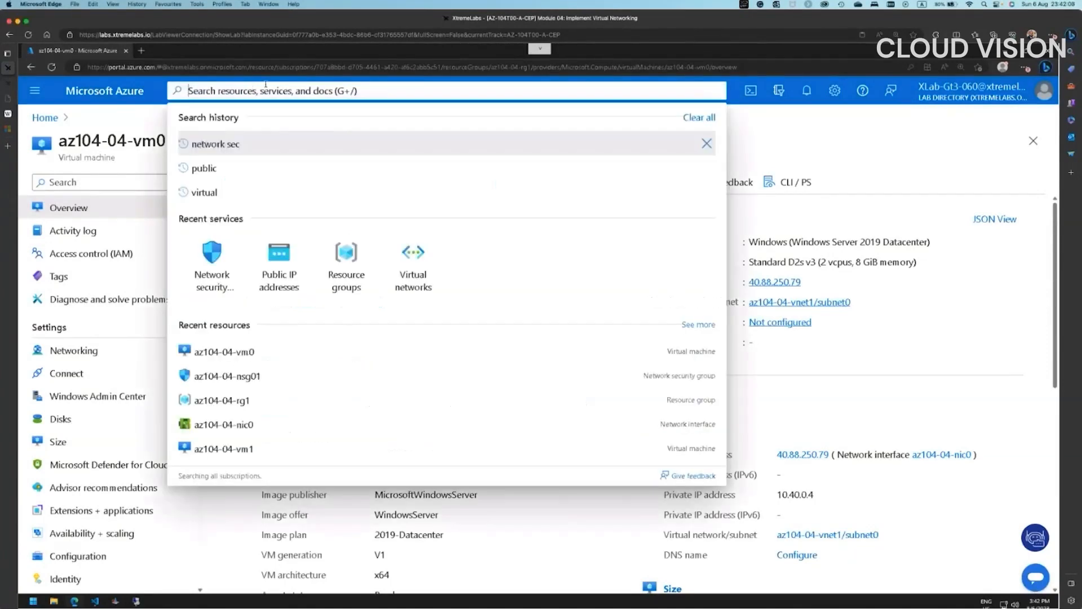
type("private")
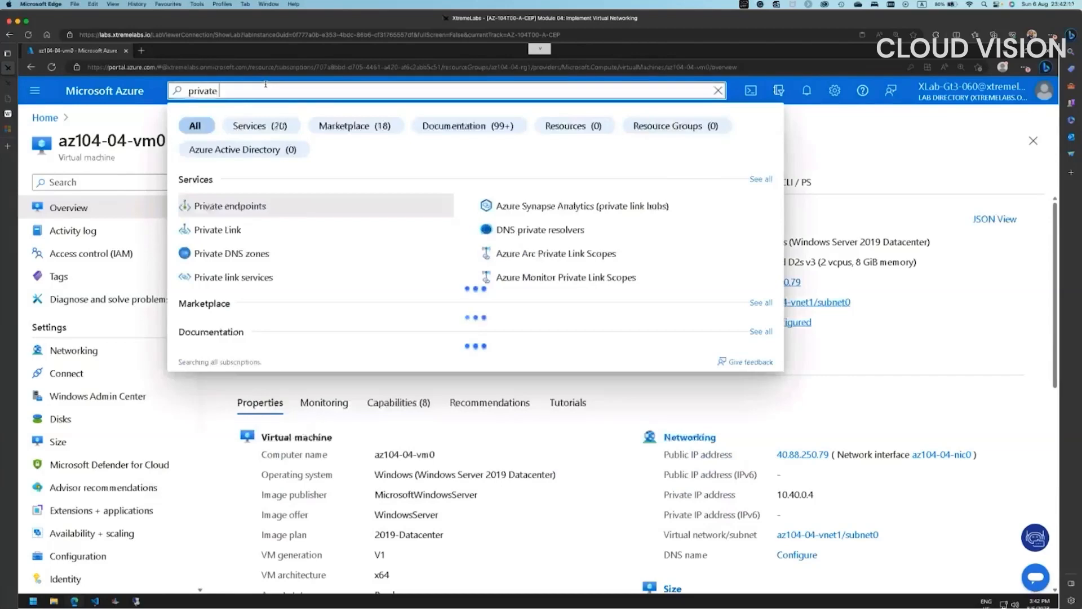
type(" DNS")
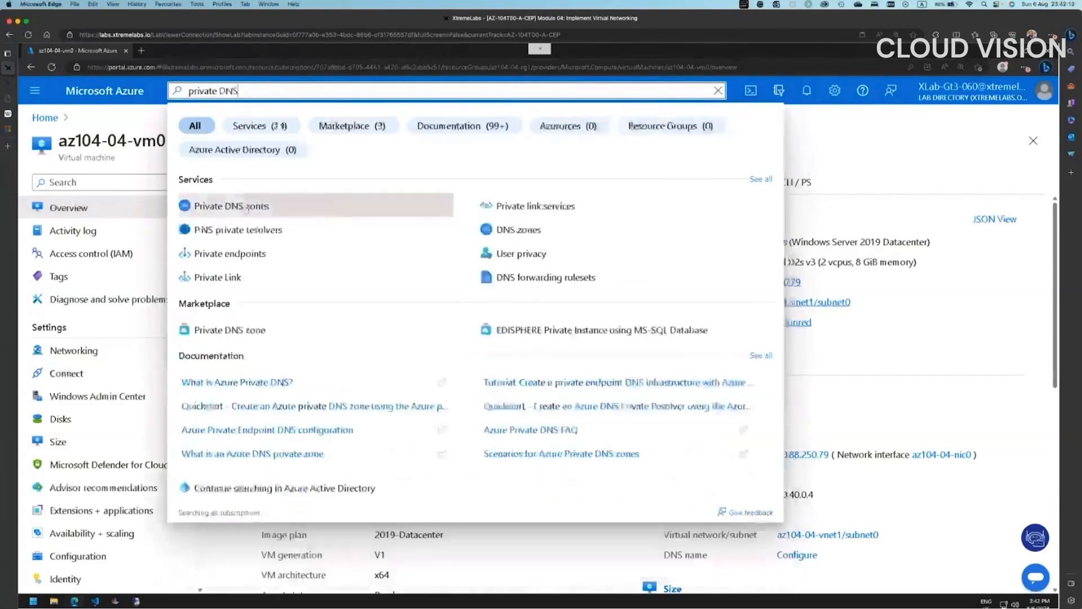
left_click(323, 206)
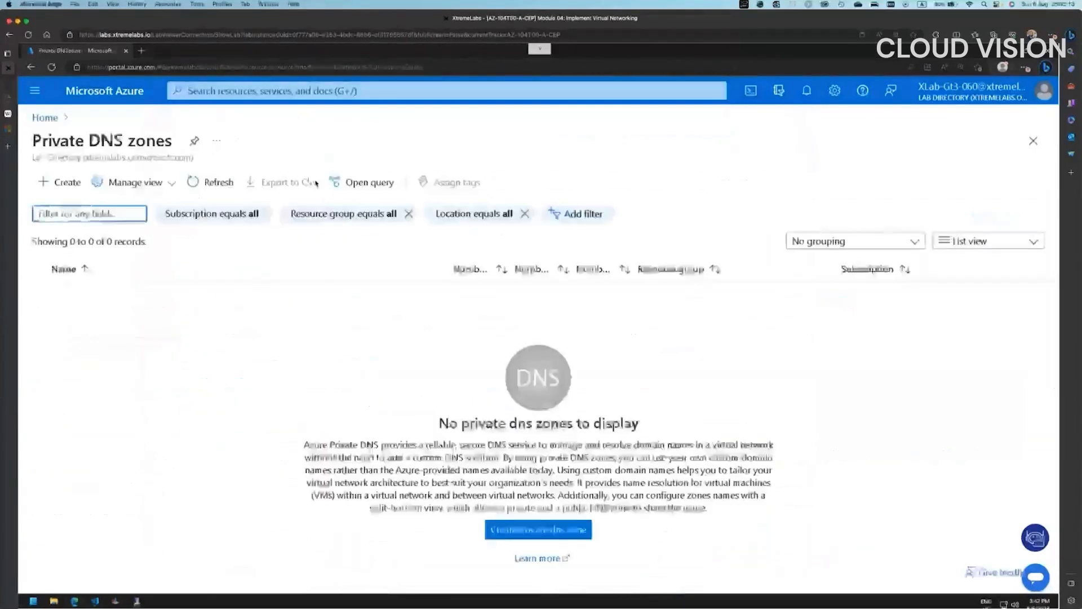
- Start a new private DNS zone named contoso.org in resource group az104-04-rg1
left_click(71, 181)
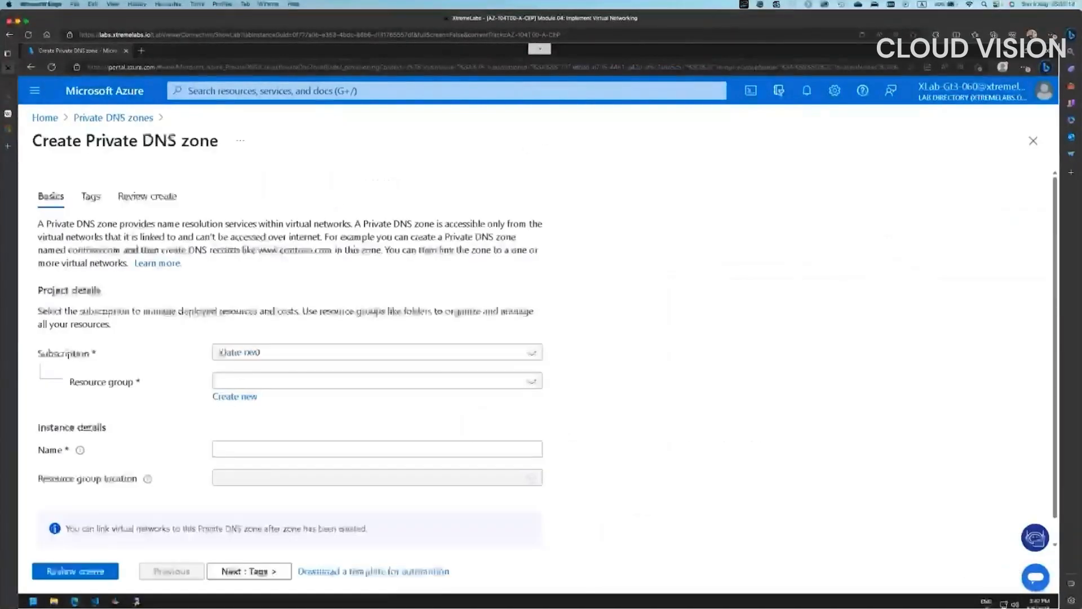
left_click(271, 383)
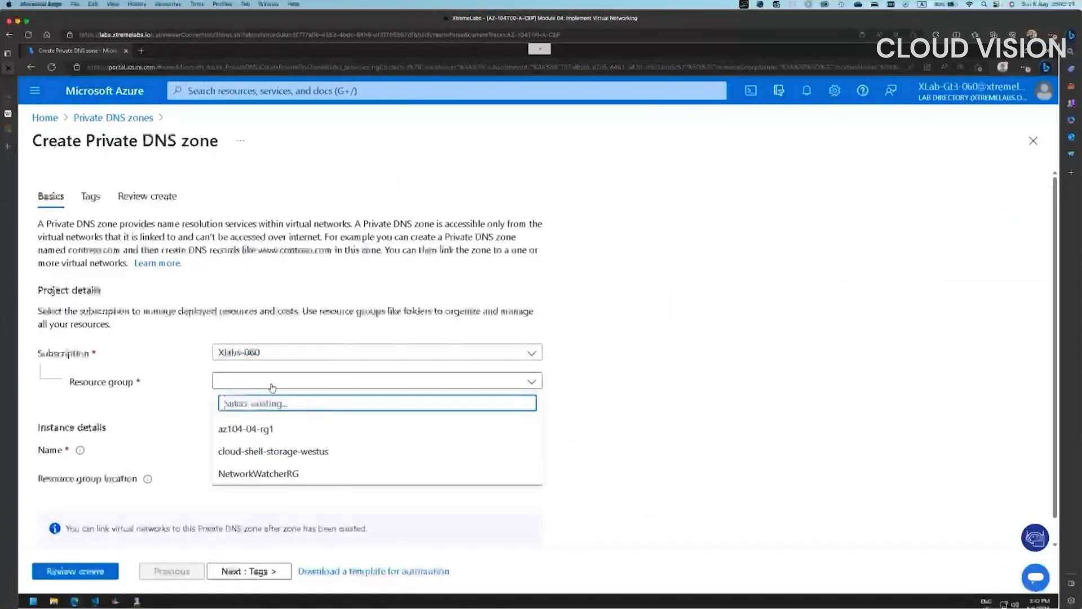
left_click(248, 429)
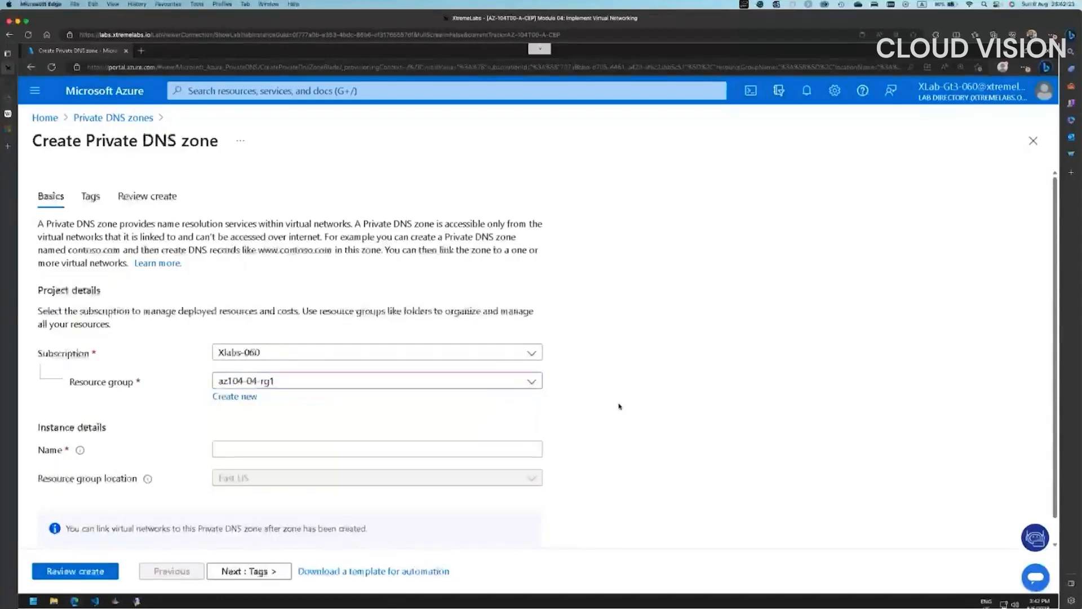
scroll(564, 395, "down", 1)
left_click(307, 424)
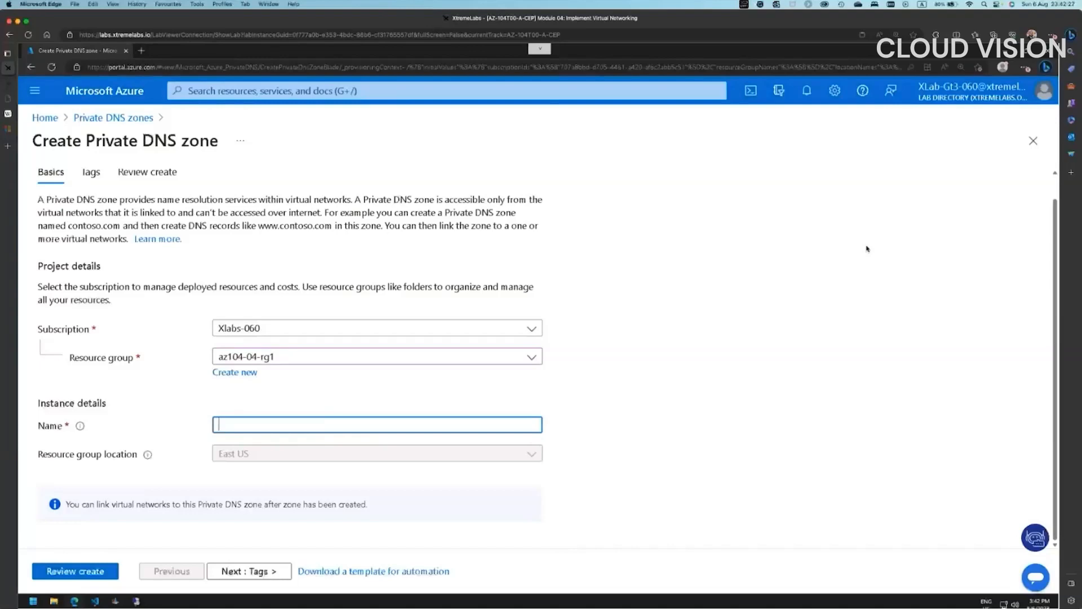
type("contoso.org")
key("Tab")
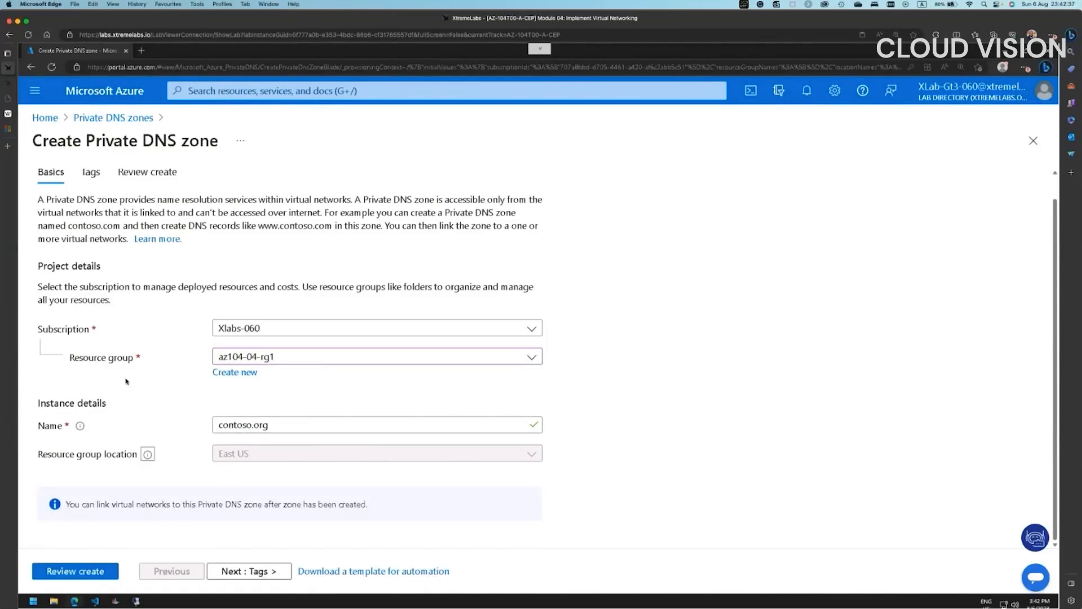
- Pass through Tags and Review + create, then create the contoso.org zone
left_click(243, 571)
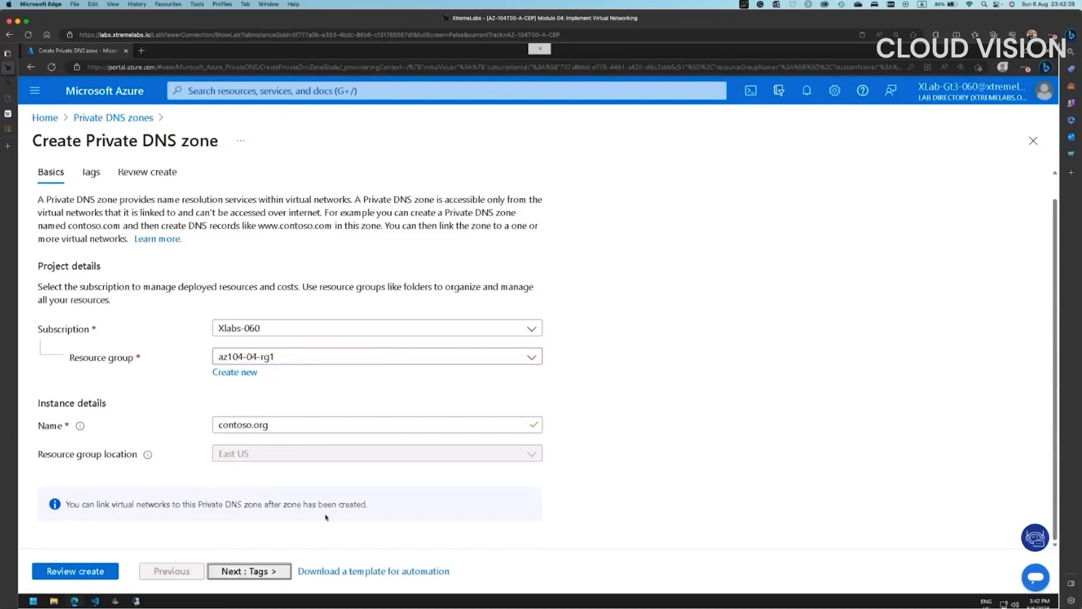
left_click(273, 572)
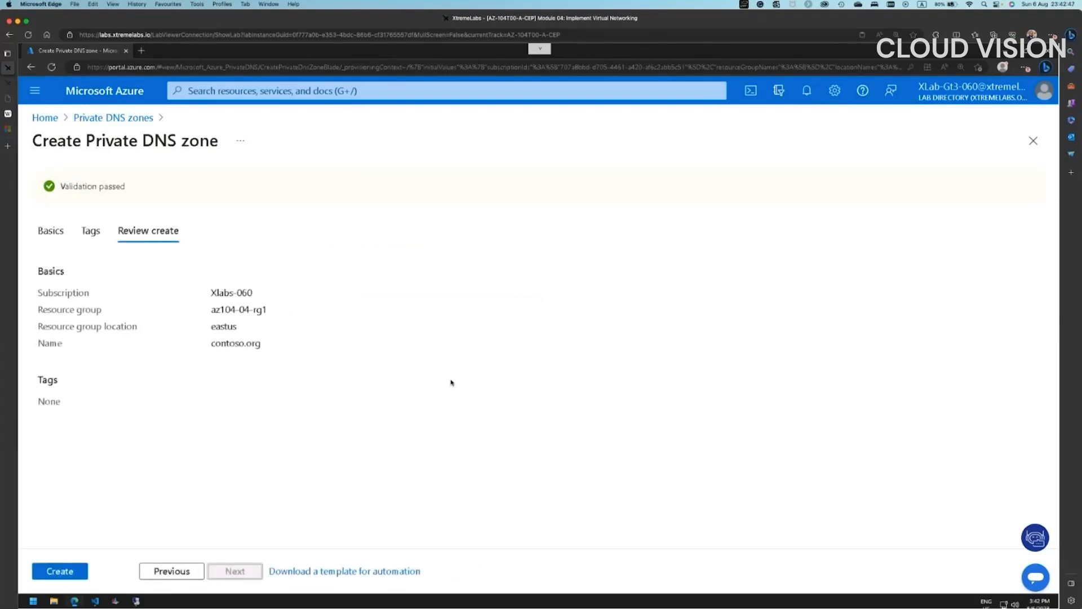
left_click(83, 570)
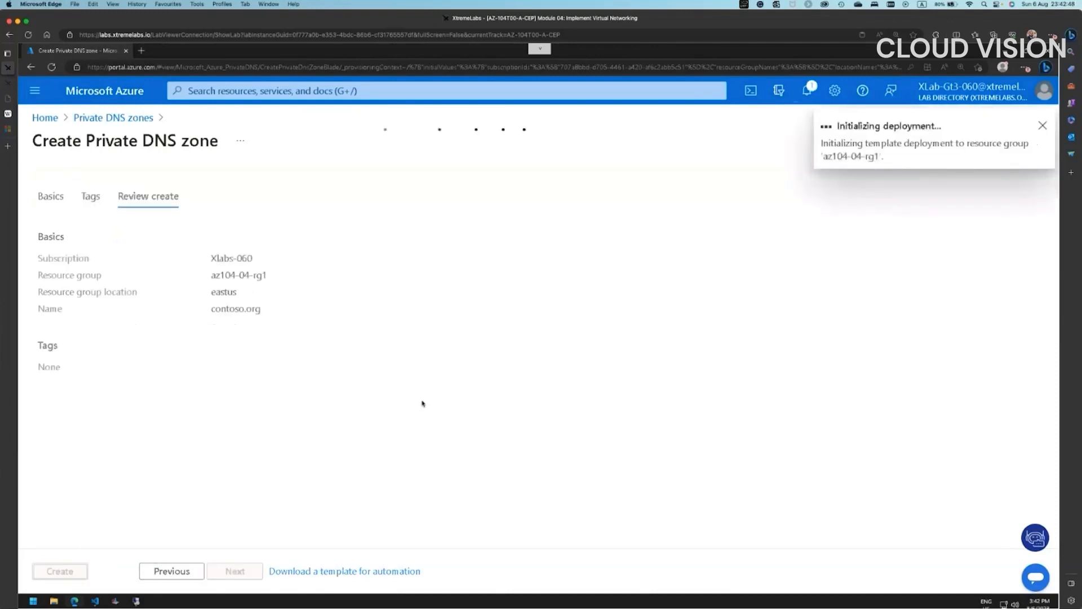
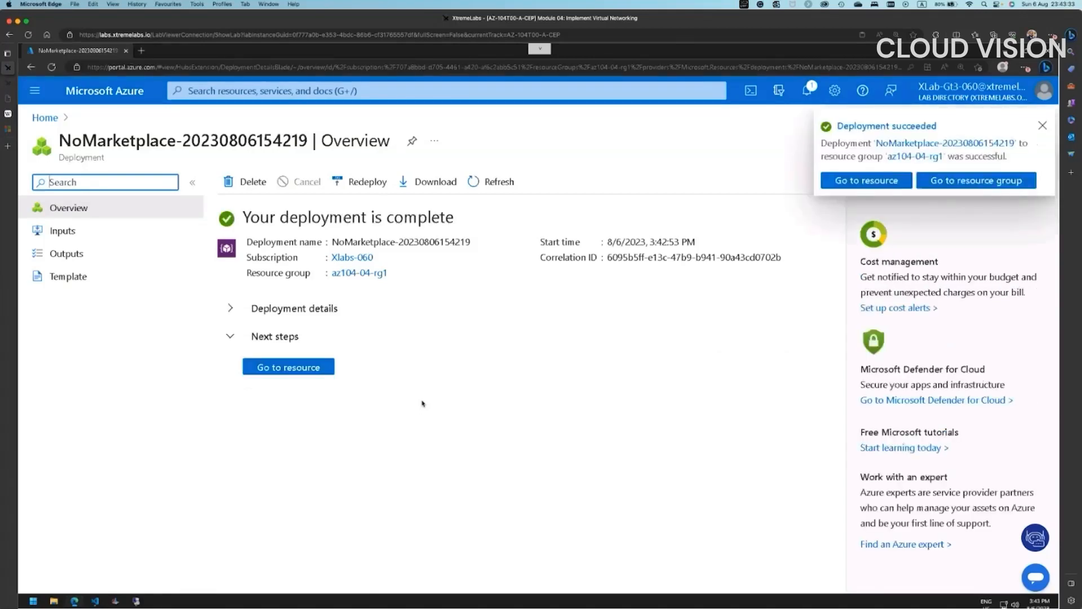
- Open the deployed contoso.org zone and go to its Virtual network links page
left_click(285, 367)
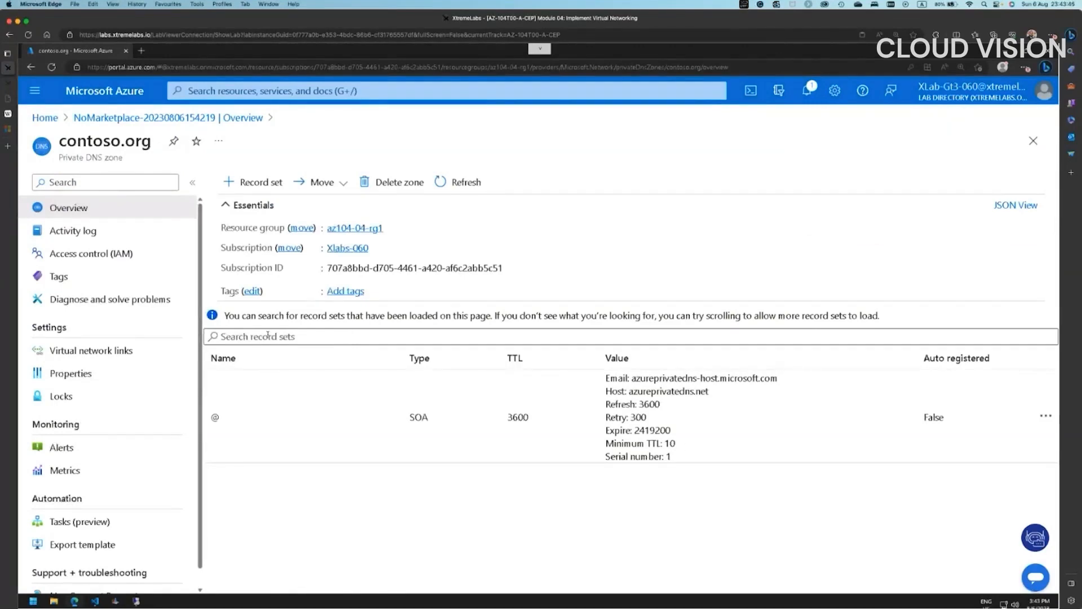
left_click(112, 351)
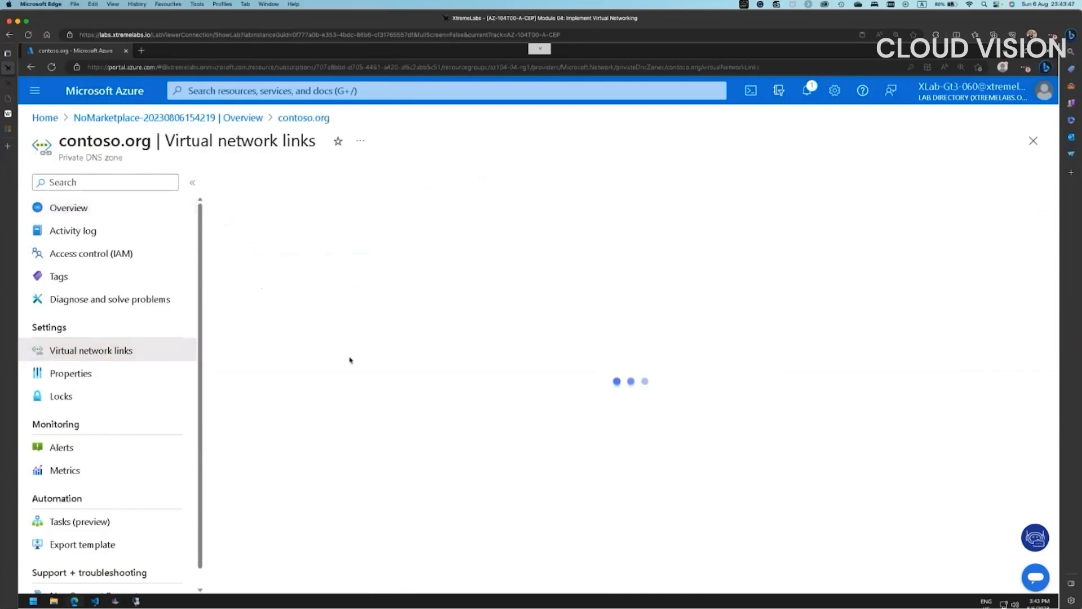
- Add link 'az104-04-vnet1-link' to network az104-04-vnet1 with auto registration turned on
left_click(243, 182)
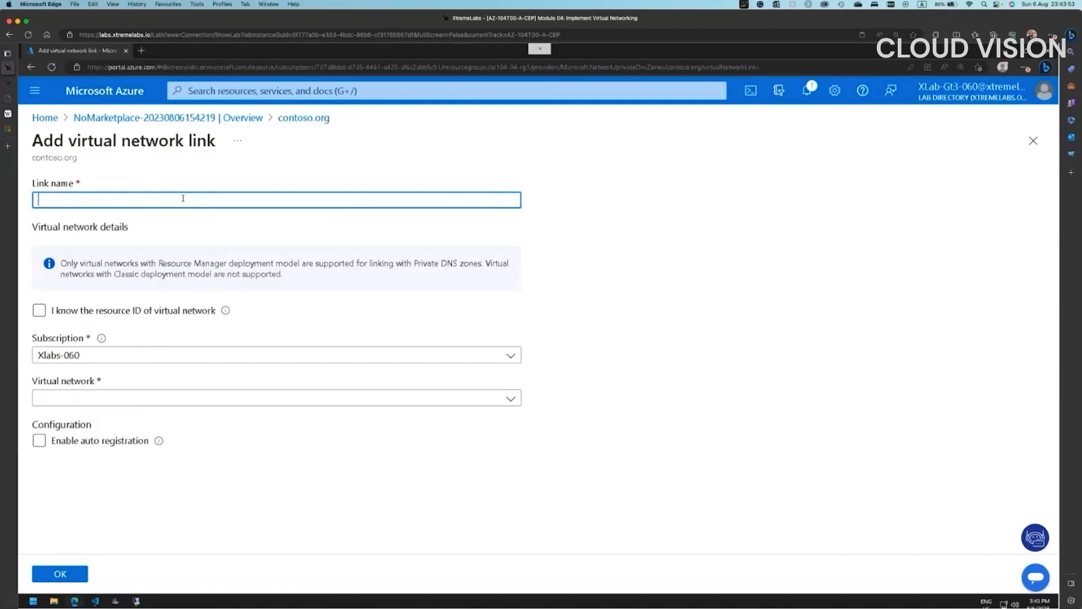
type("az104-04-vnet1-")
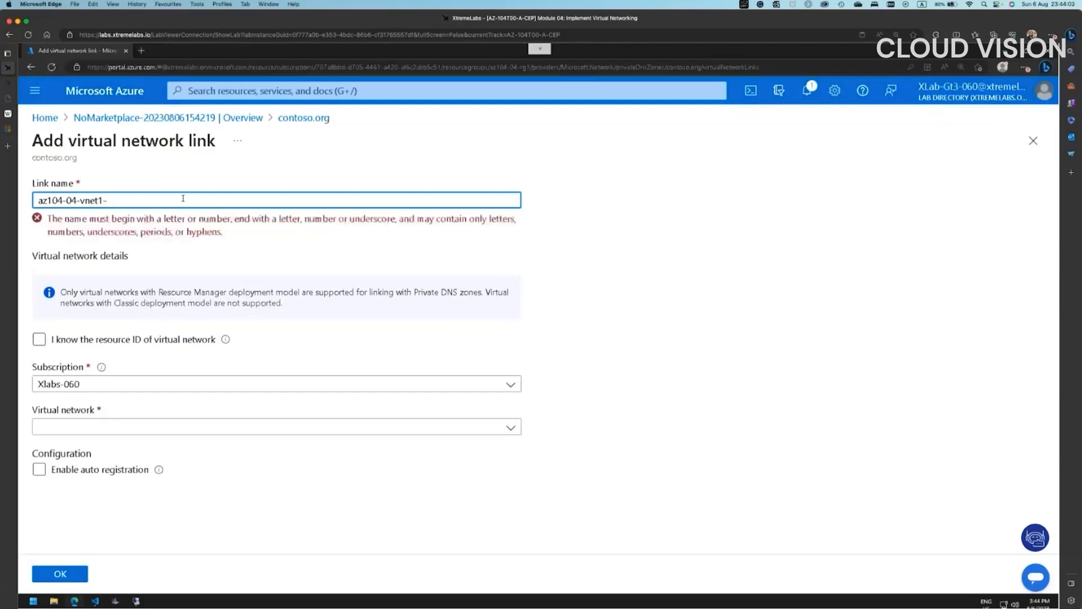
type("link")
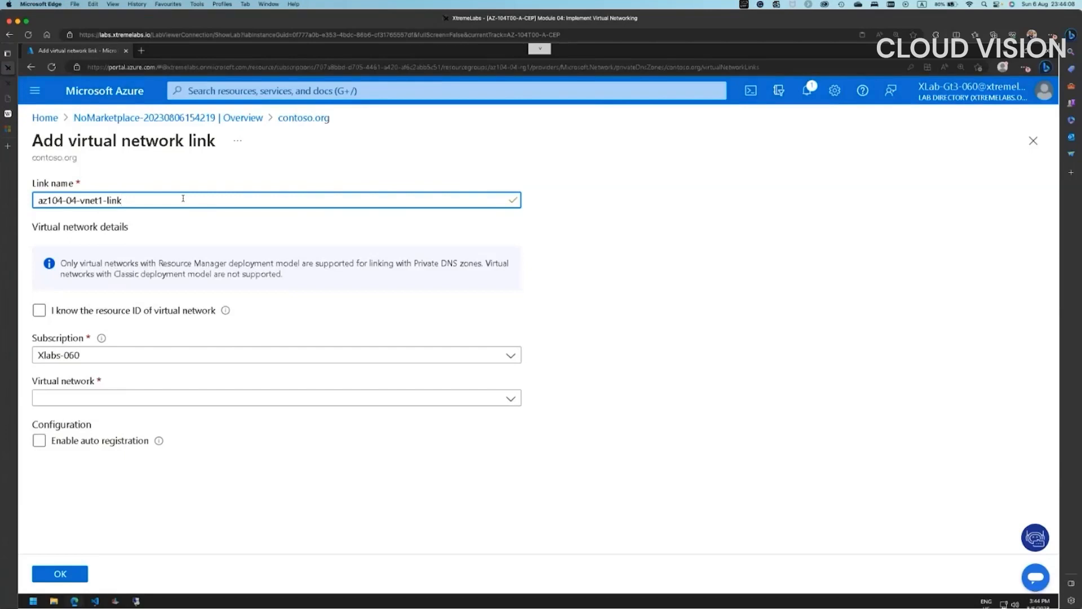
left_click(93, 398)
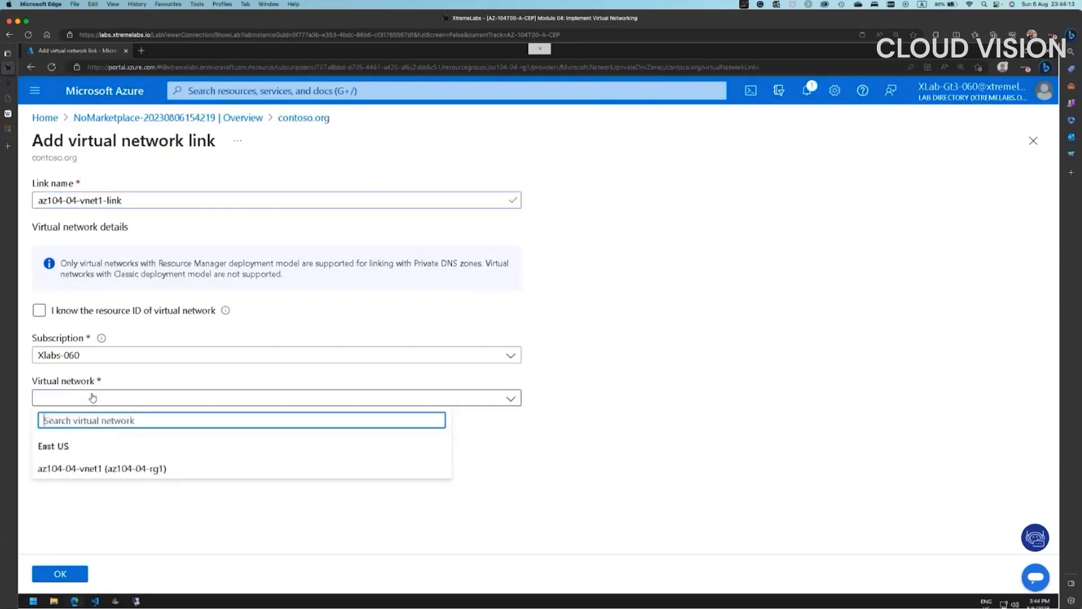
left_click(97, 469)
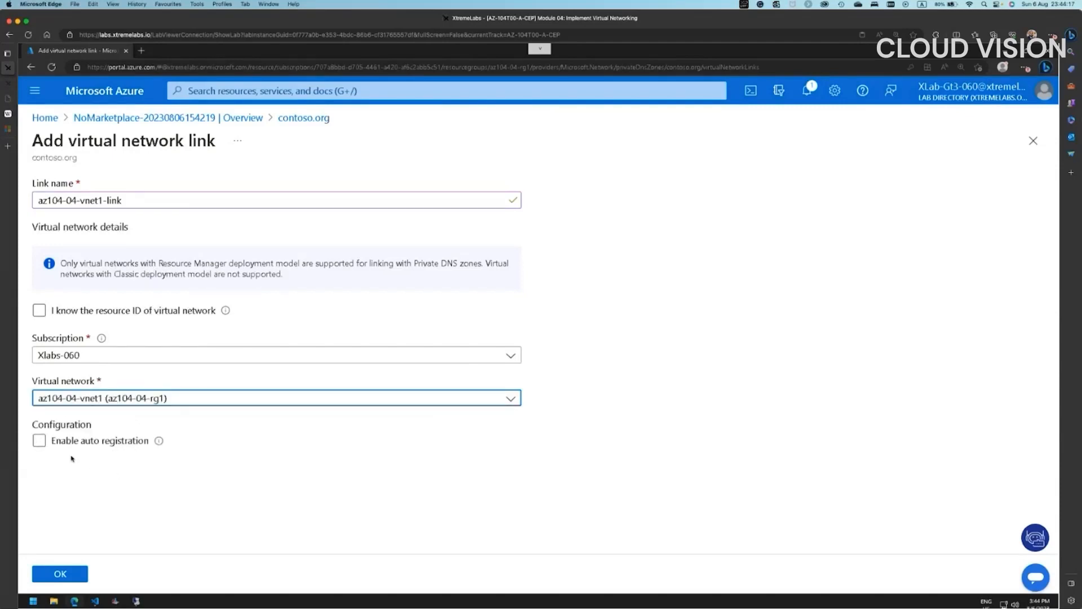
left_click(34, 442)
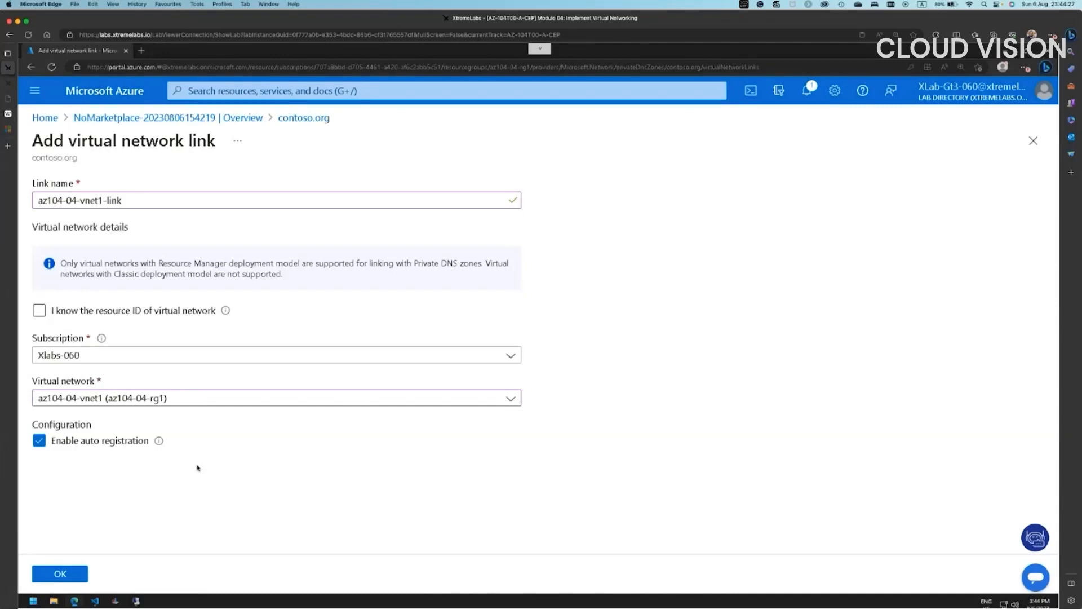
left_click(74, 573)
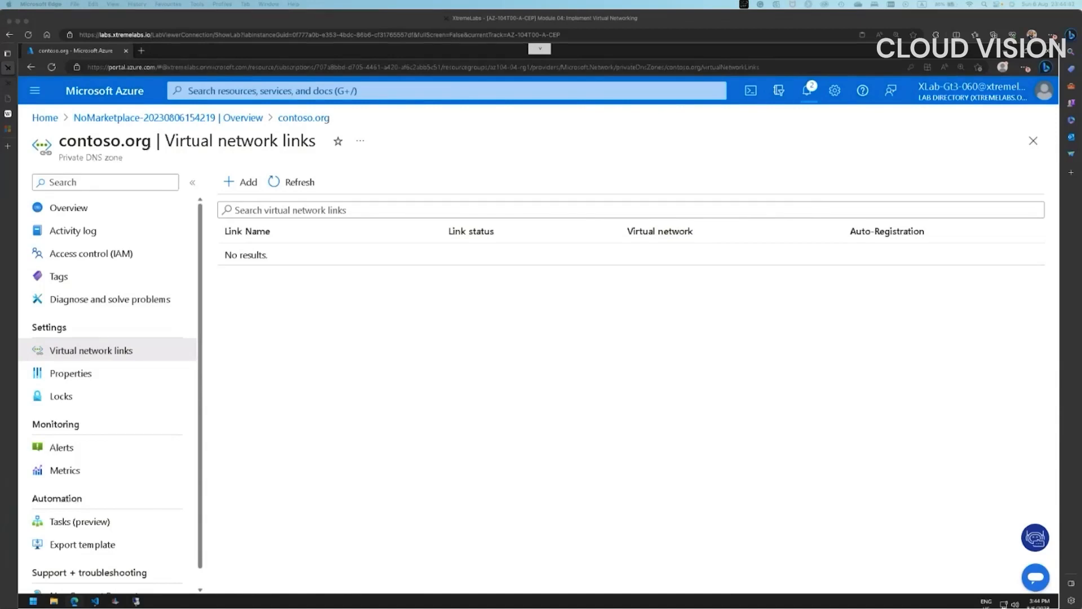
- Refresh the zone overview to show A records for az104-04-vm0 and vm1, then start Cloud Shell
left_click(810, 92)
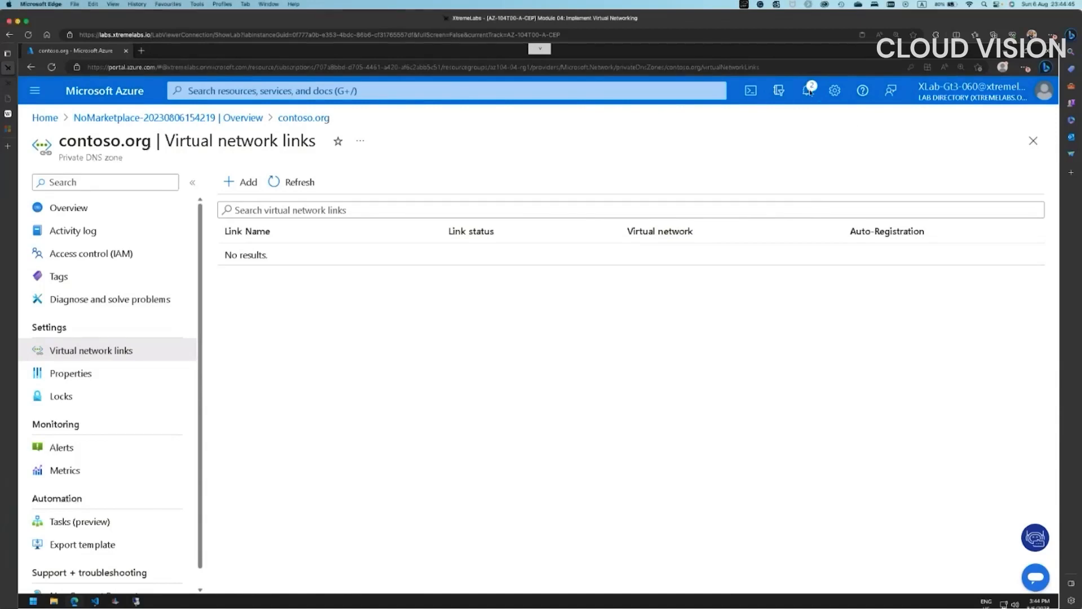
left_click(809, 94)
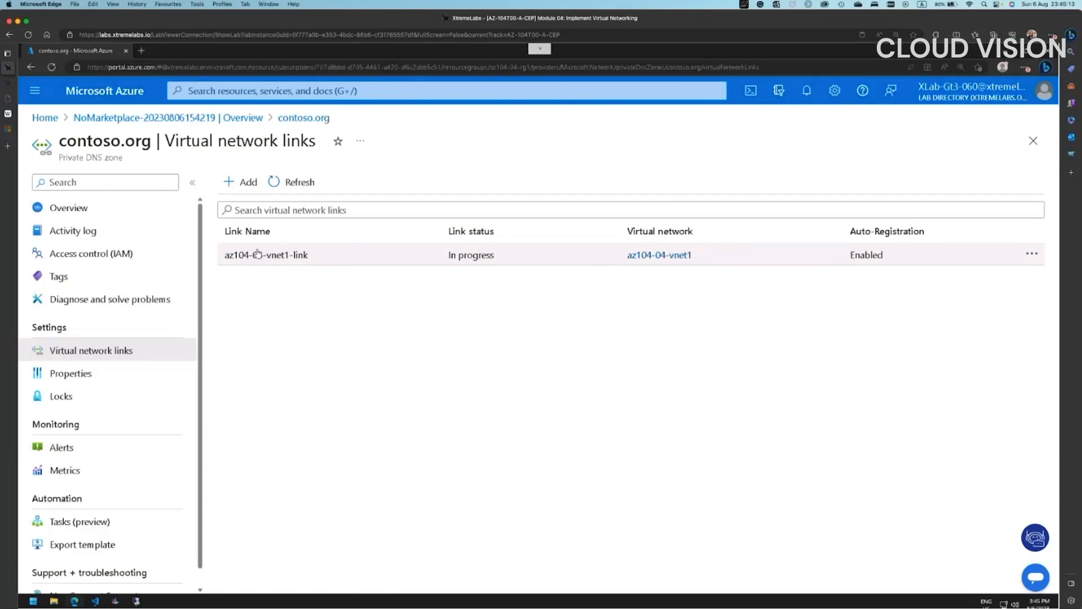
left_click(84, 211)
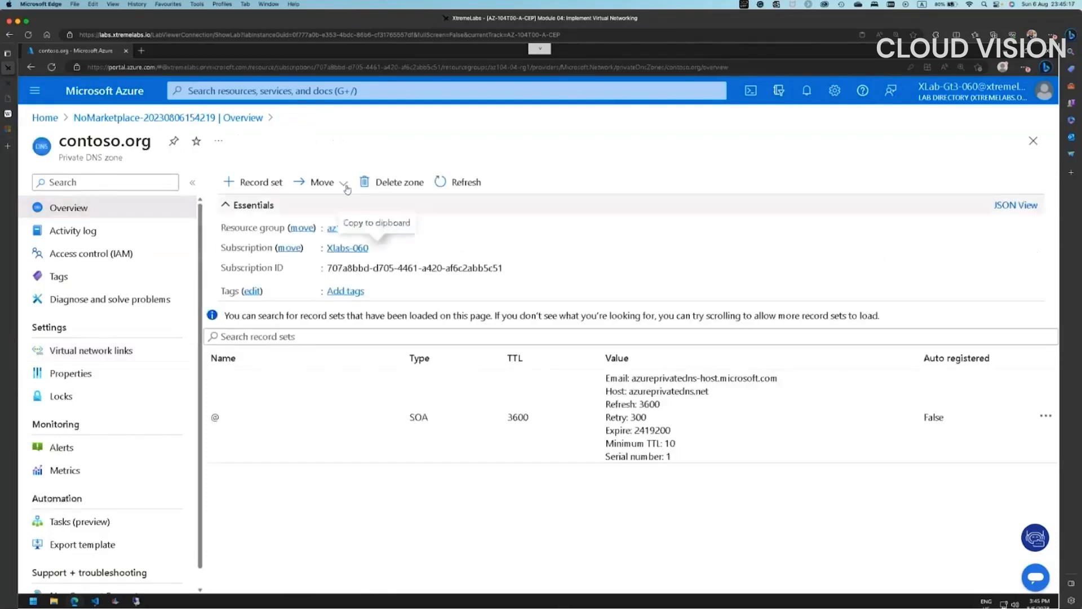
left_click(461, 184)
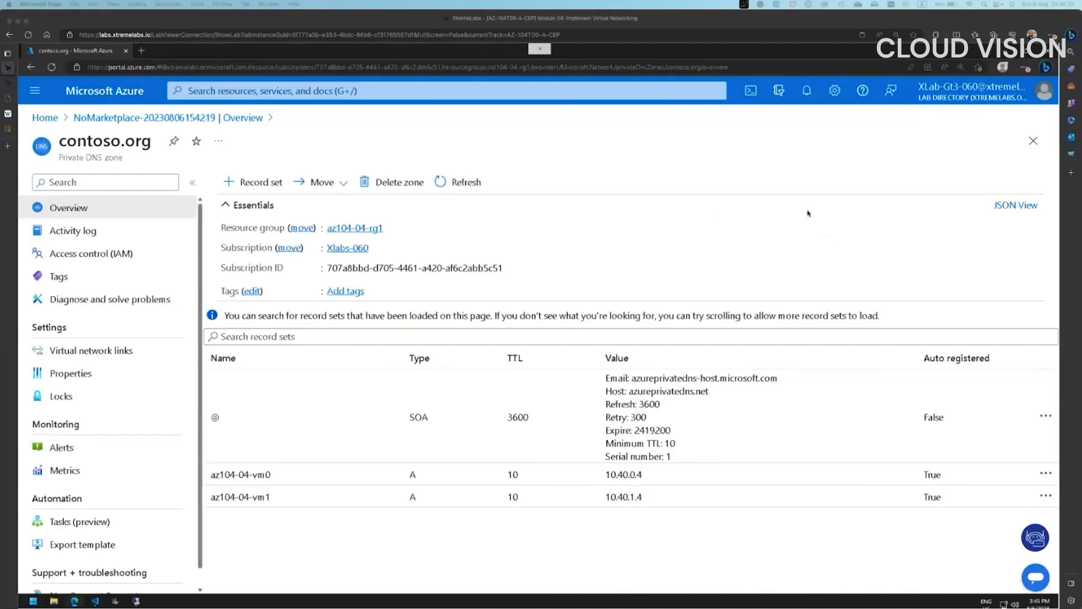
left_click(754, 93)
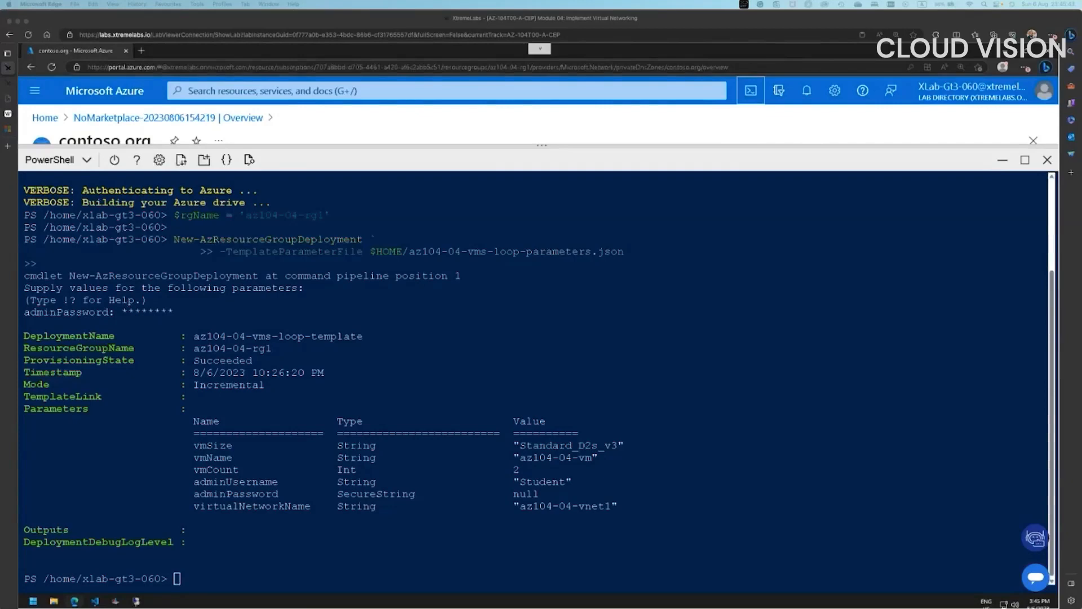
- Restart Cloud Shell and run nslookup az104-04-vm0.contoso.org, which returns NXDOMAIN
left_click(751, 91)
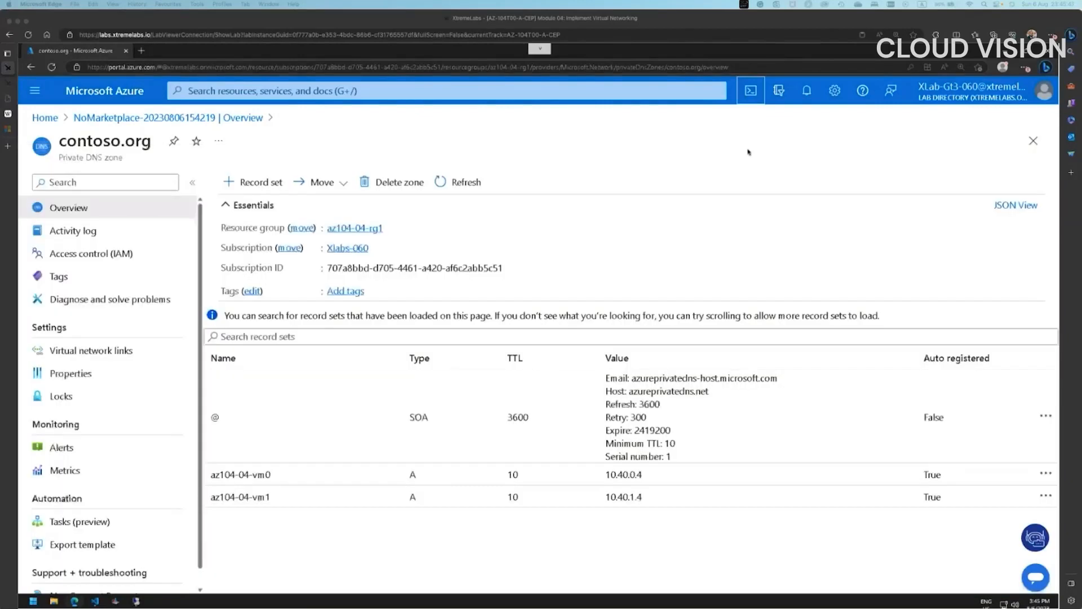
left_click(751, 92)
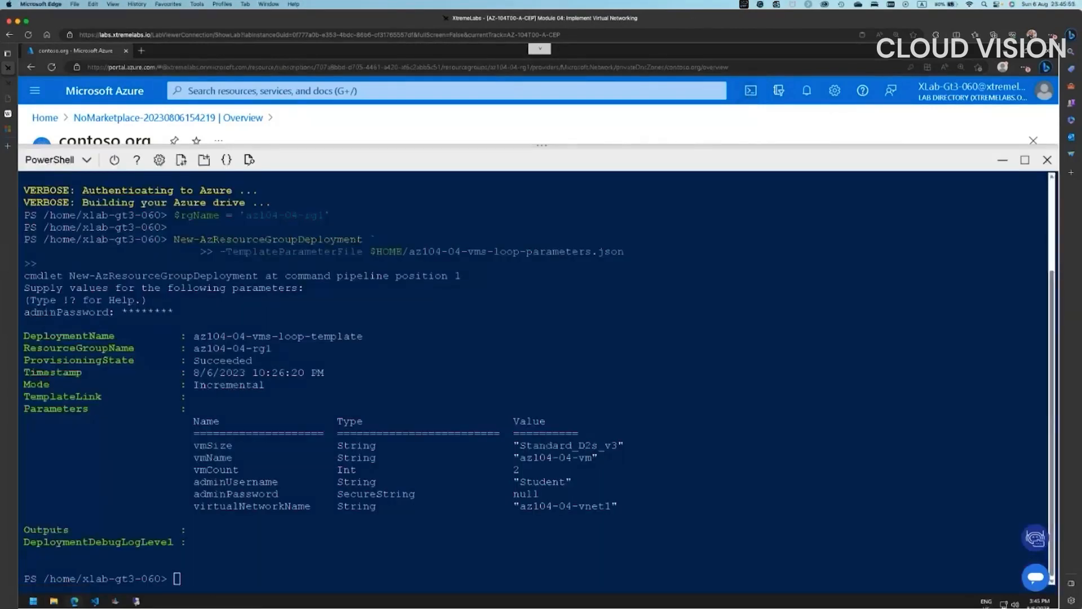
left_click(203, 573)
type("nslooku")
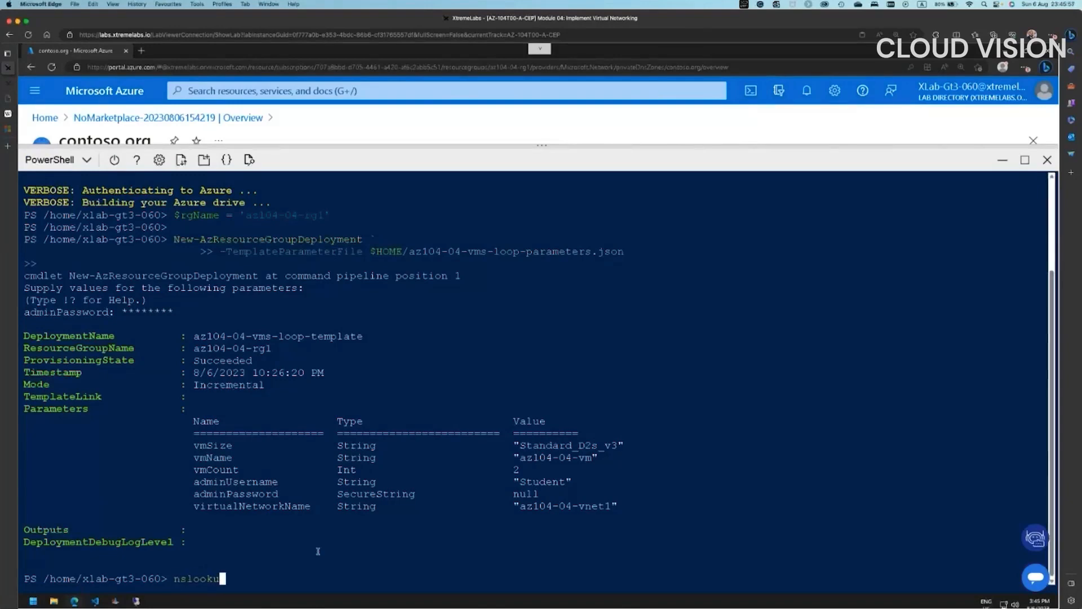
type("p az104-04-vm0.contoso.org")
key("Return")
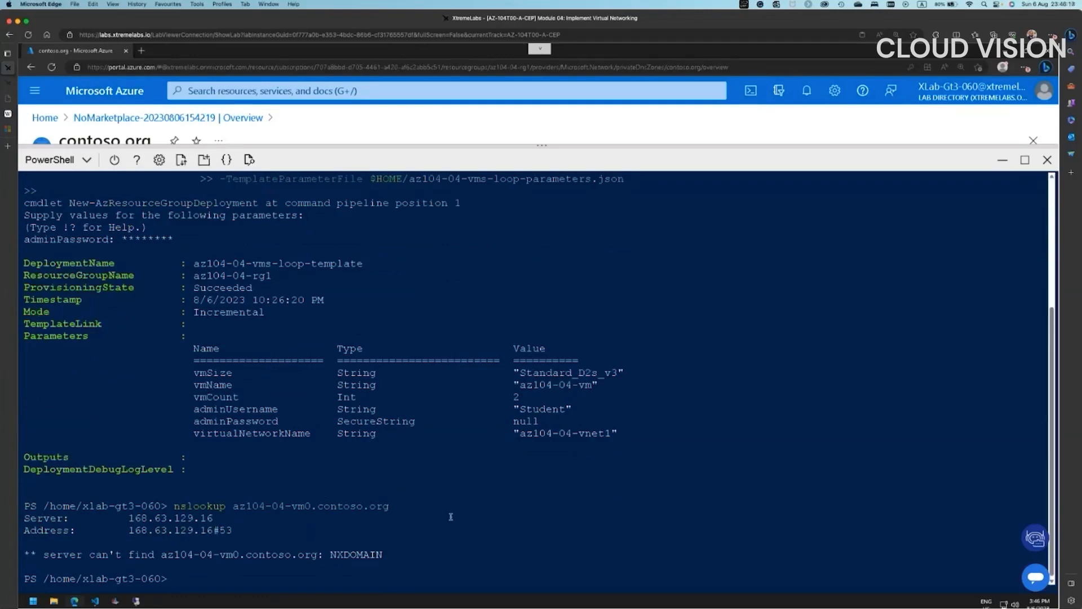
- Rerun the same az104-04-vm0.contoso.org lookup, again getting NXDOMAIN
key("Up")
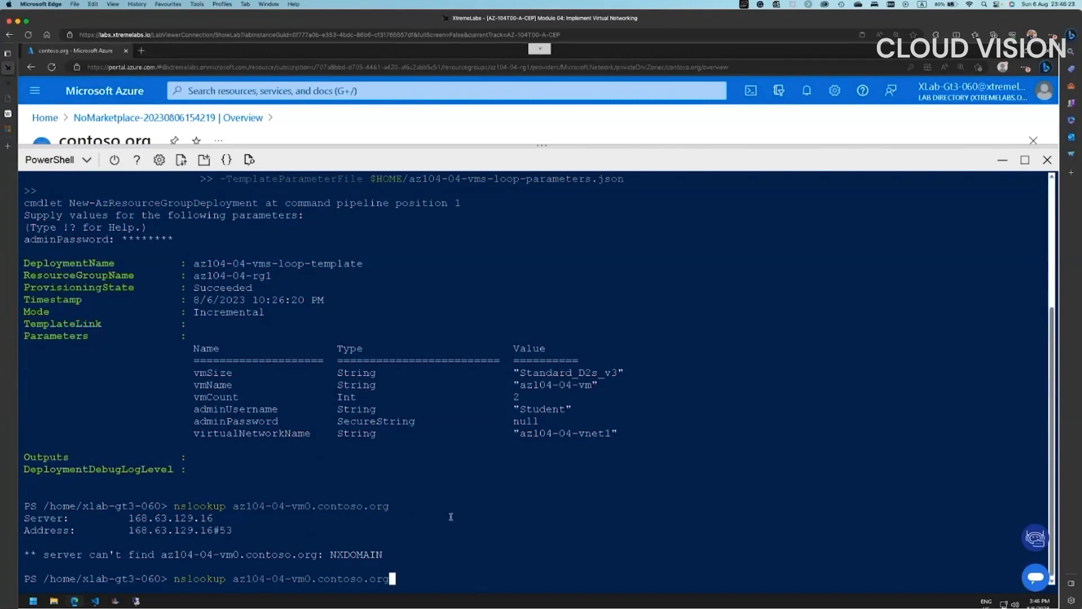
key("Left")
key("Left")
key("Left")
key("Left")
key("Left")
key("Left")
key("Left")
key("Left")
key("Left")
key("Left")
key("Left")
key("Left")
key("Left")
key("Left")
key("Left")
key("Left")
key("Right")
key("Right")
key("Right")
key("Right")
key("Right")
key("Right")
key("Right")
key("Right")
key("Right")
key("Right")
key("Right")
key("Right")
key("Right")
key("Right")
key("Right")
key("Right")
key("Return")
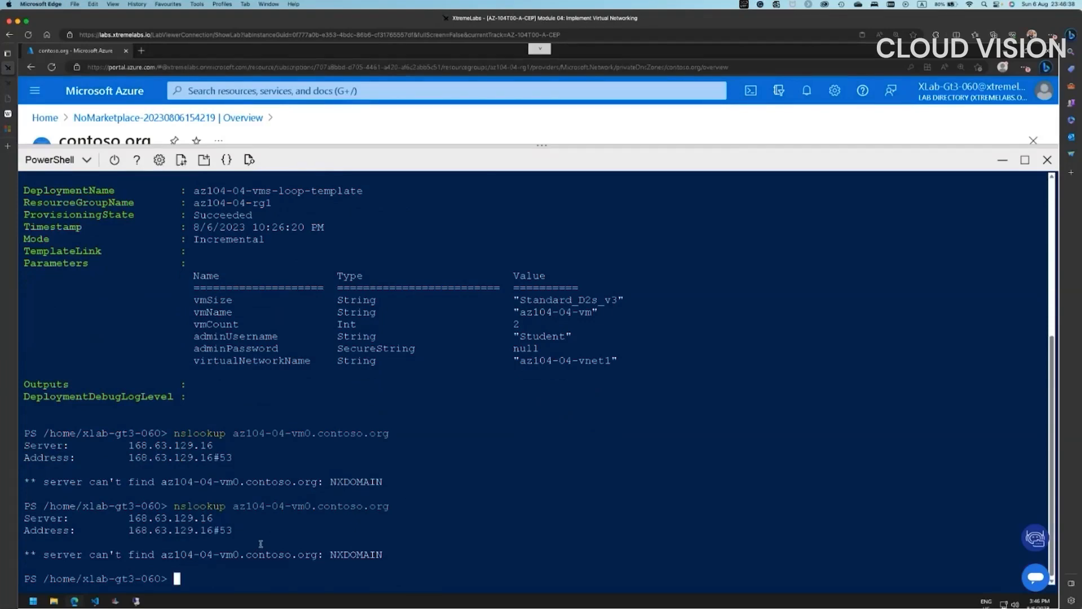
- Close Cloud Shell and open az104-04-vm0 from Home's recent resources, showing private IP 10.40.0.4
left_click(1047, 160)
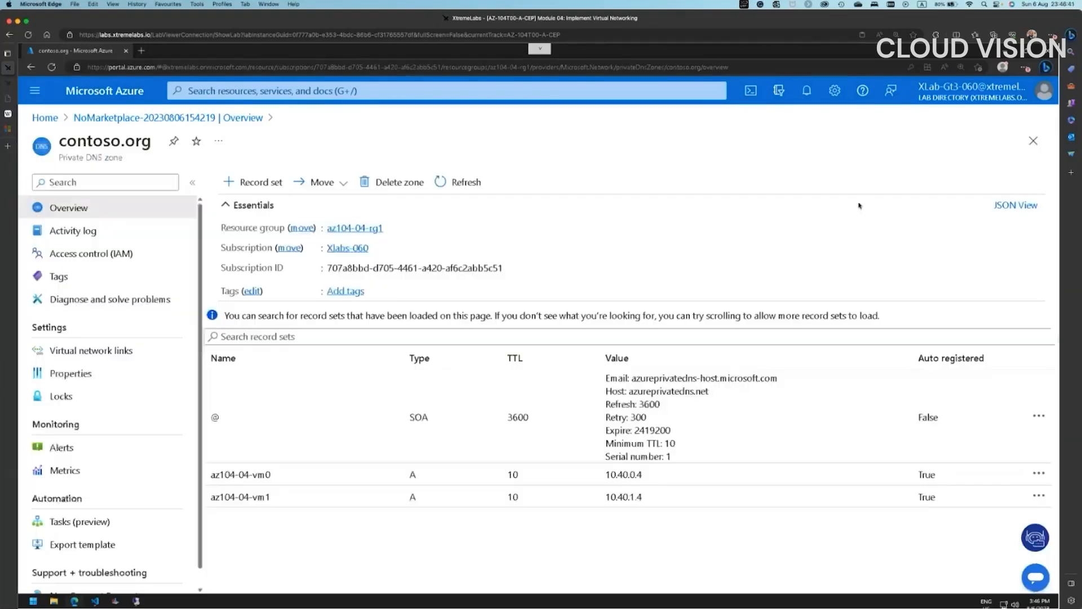
left_click(142, 118)
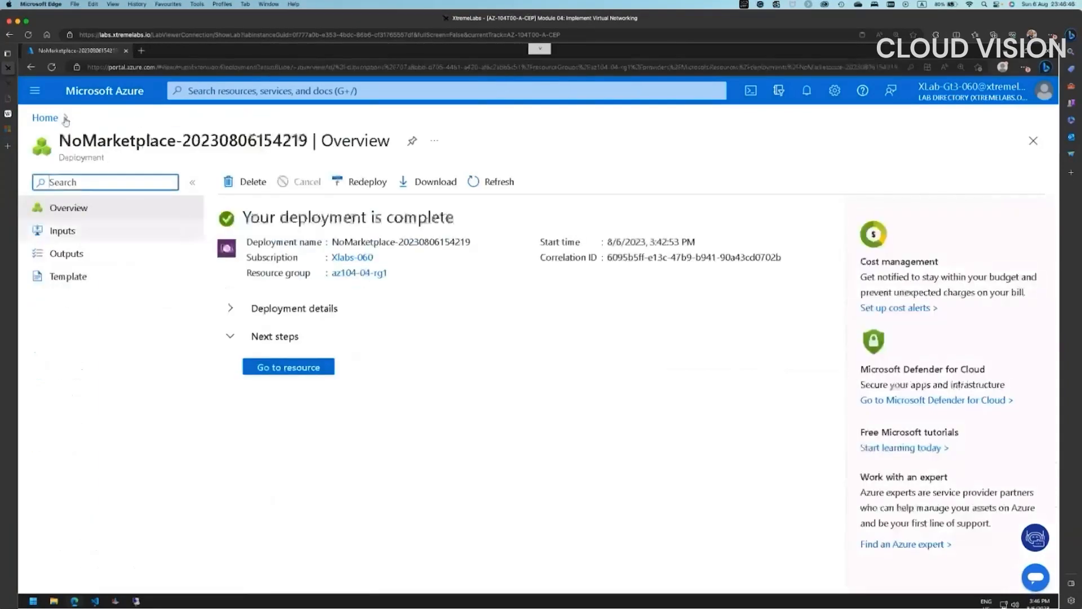
left_click(45, 117)
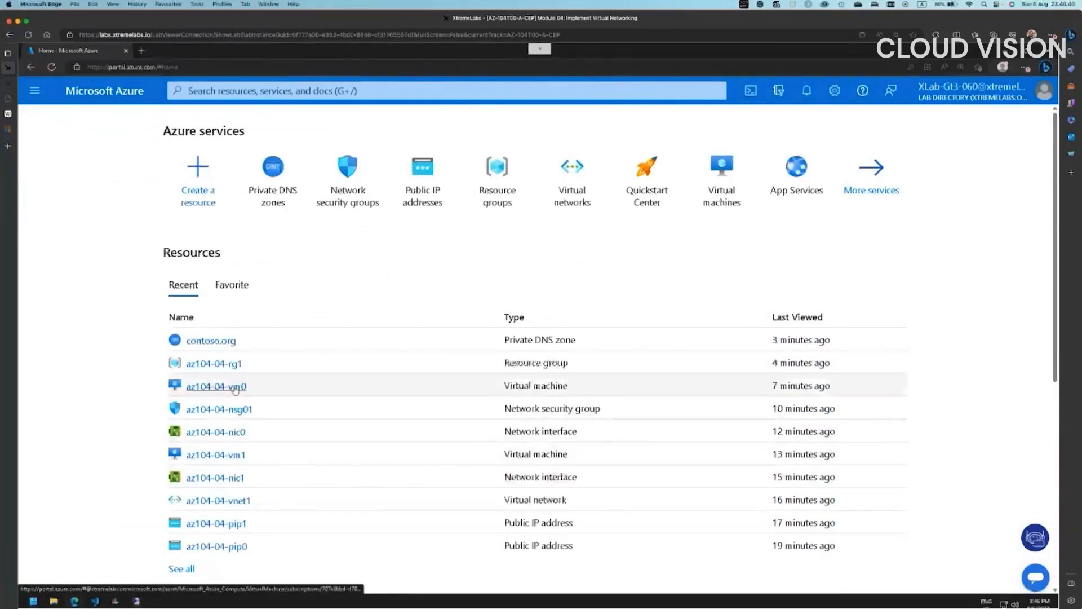
left_click(380, 389)
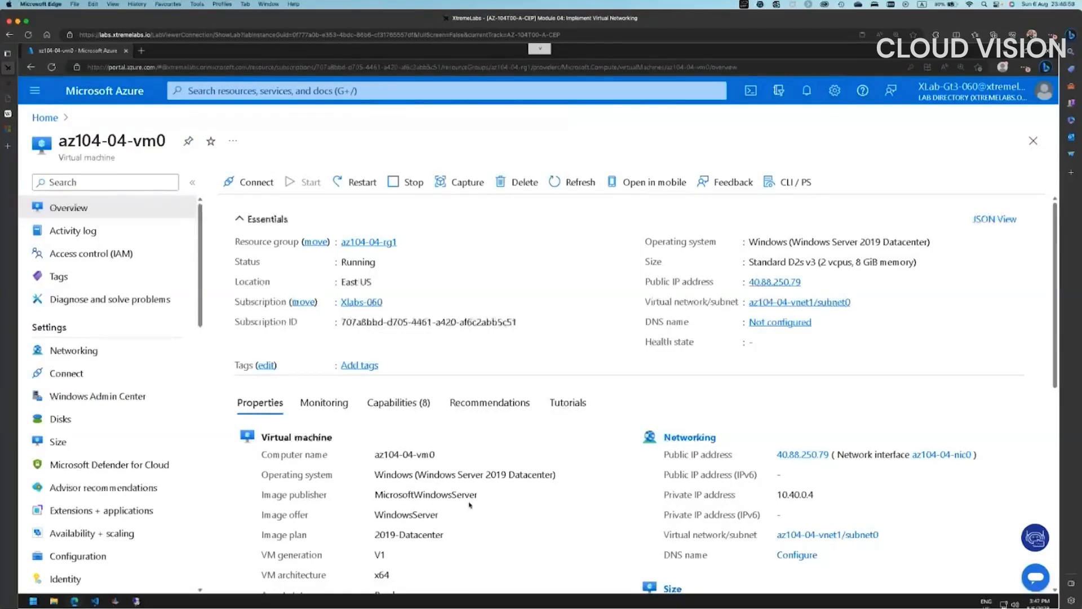
scroll(470, 505, "down", 3)
scroll(469, 505, "down", 4)
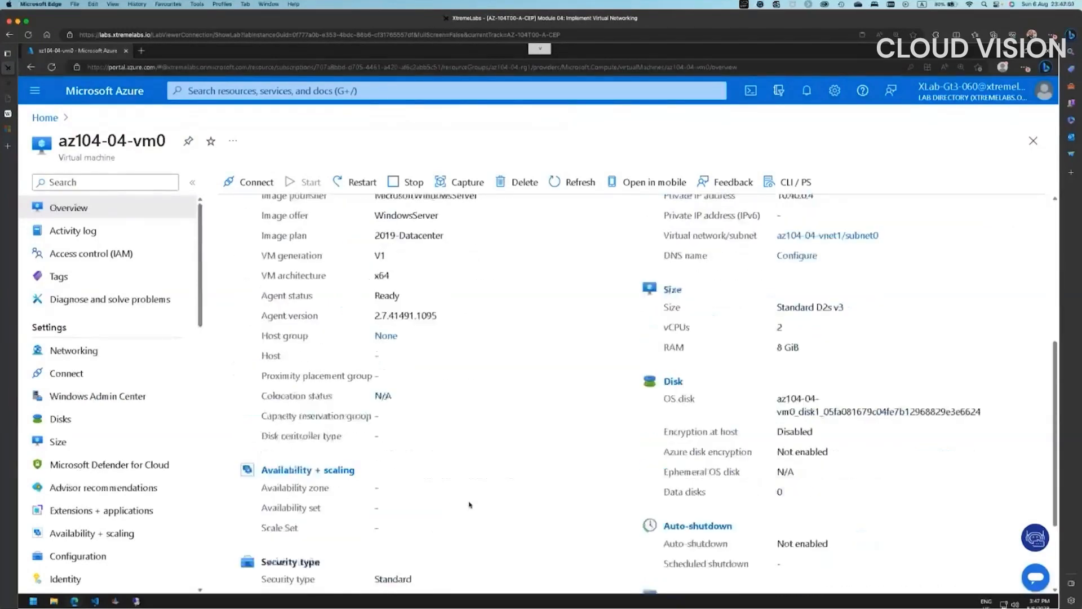
scroll(470, 505, "down", 3)
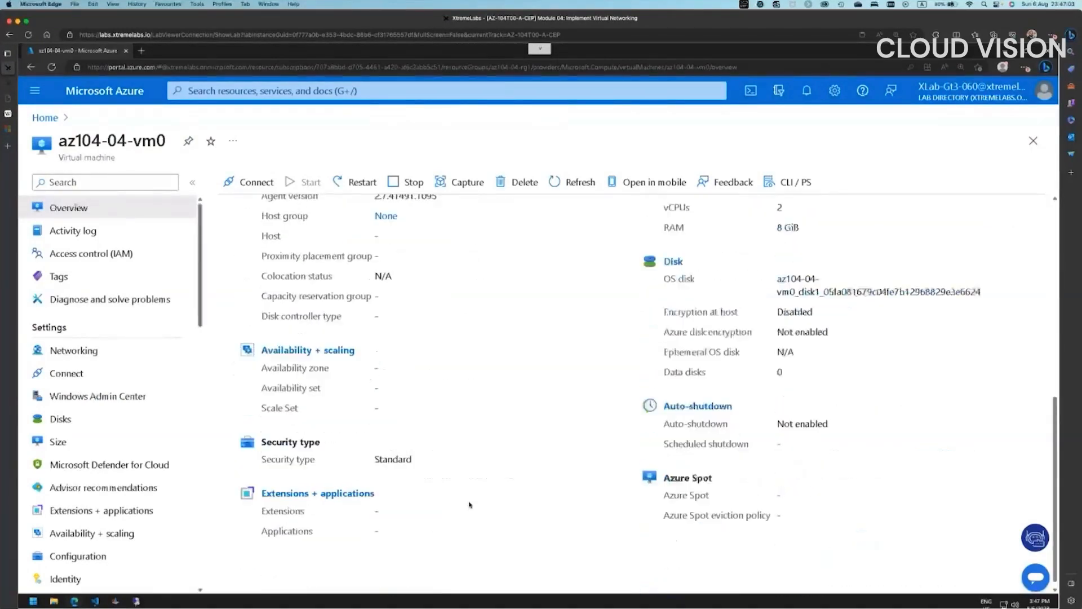
scroll(470, 505, "up", 10)
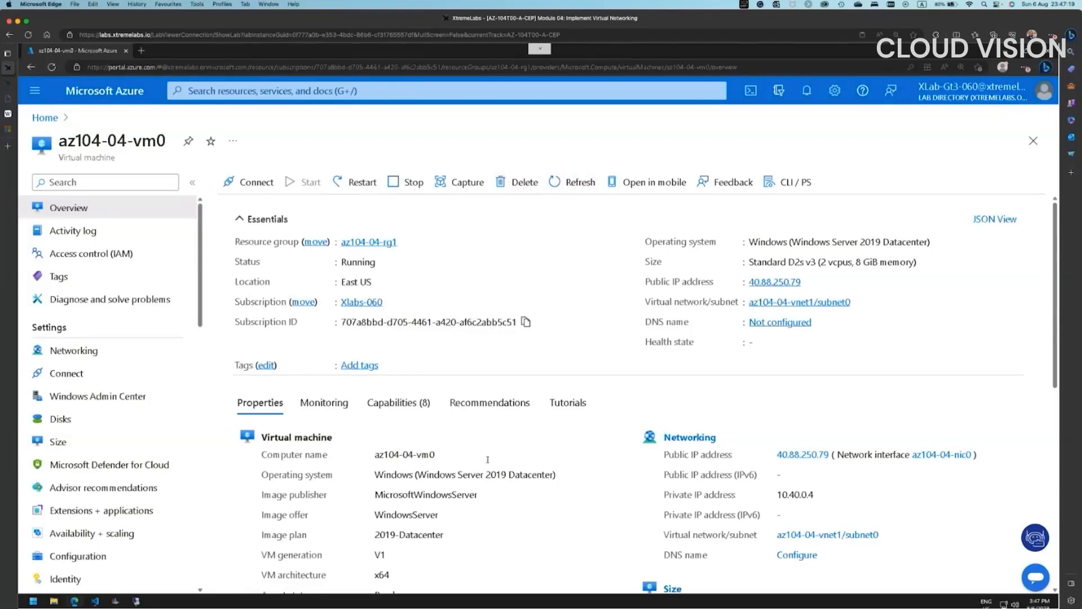
- Maximize the VM's remote session and dismiss the network prompt and Server Manager
left_click(137, 601)
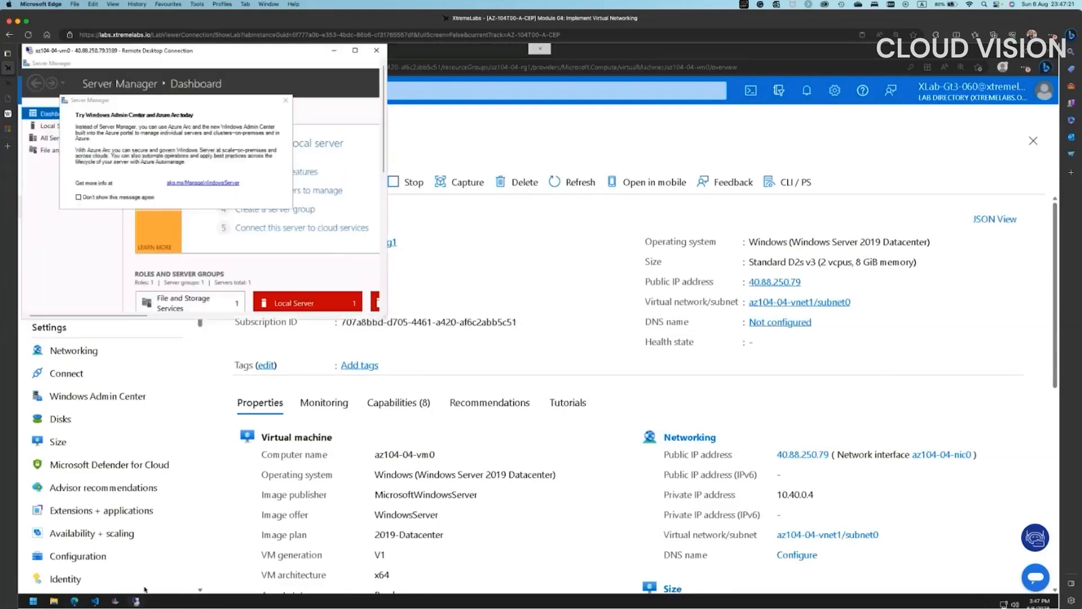
left_click(355, 50)
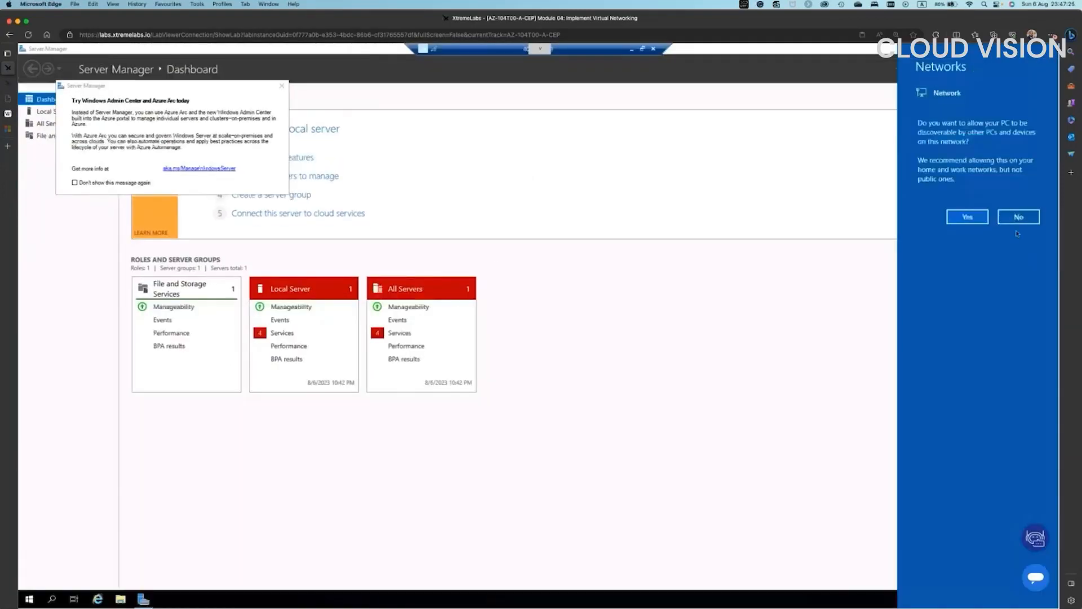
left_click(1018, 217)
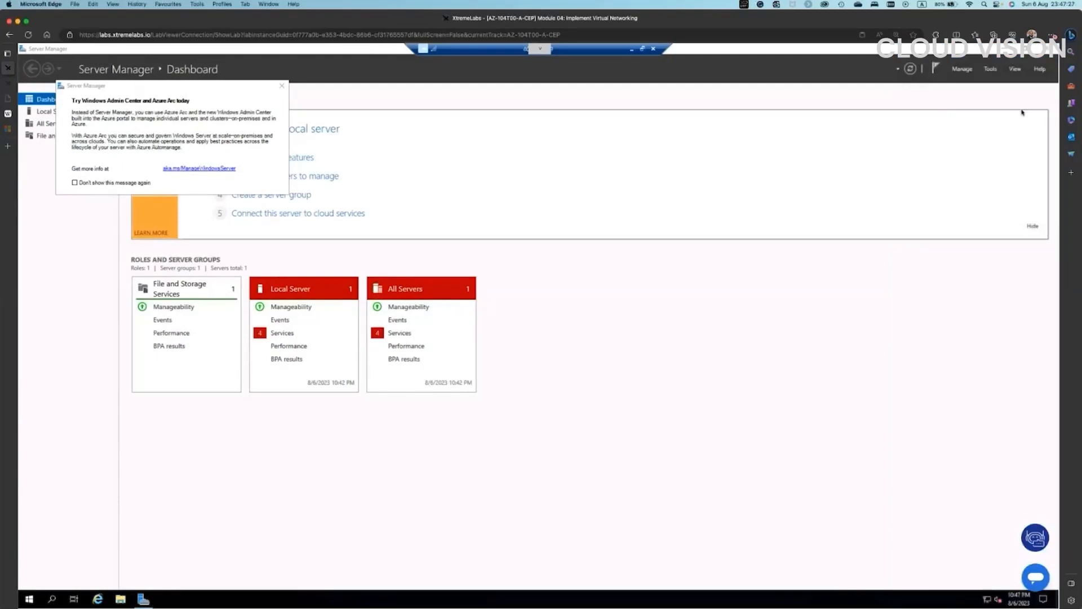
left_click(1047, 50)
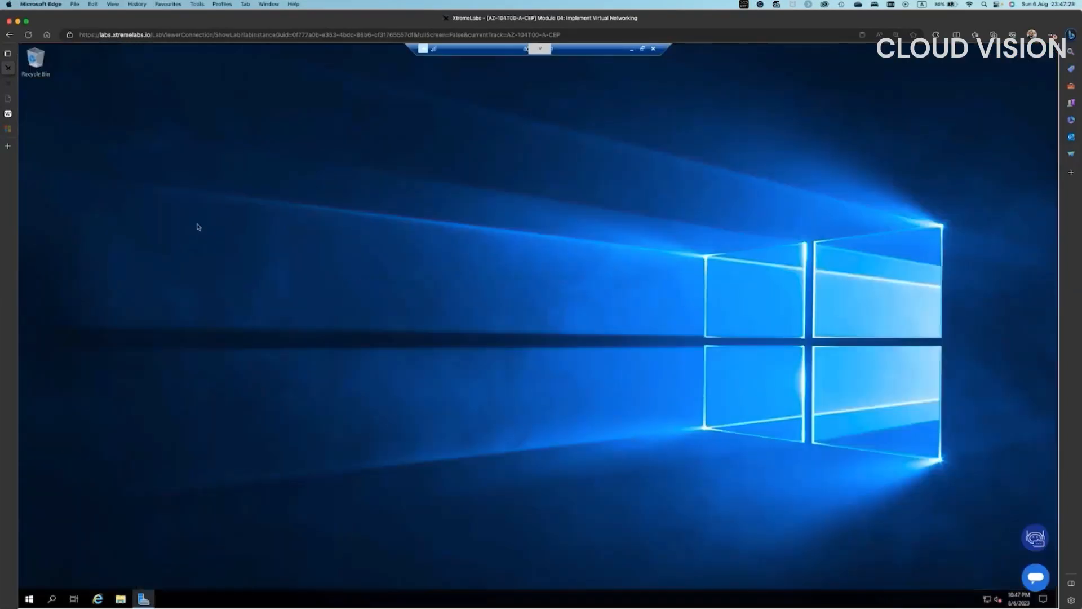
- Search for PowerShell and launch it as administrator
left_click(27, 600)
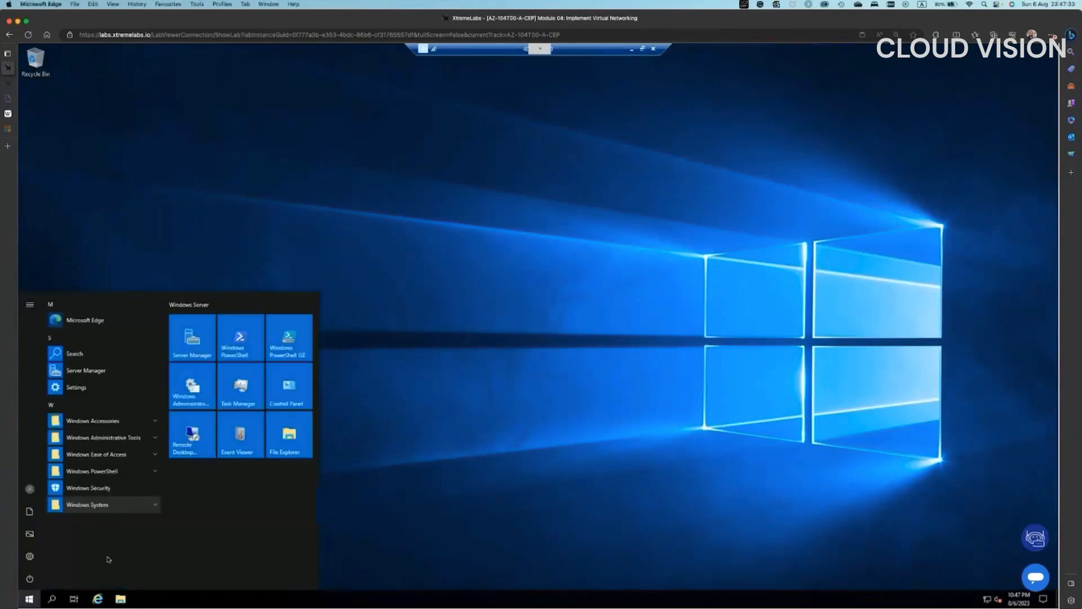
left_click(52, 599)
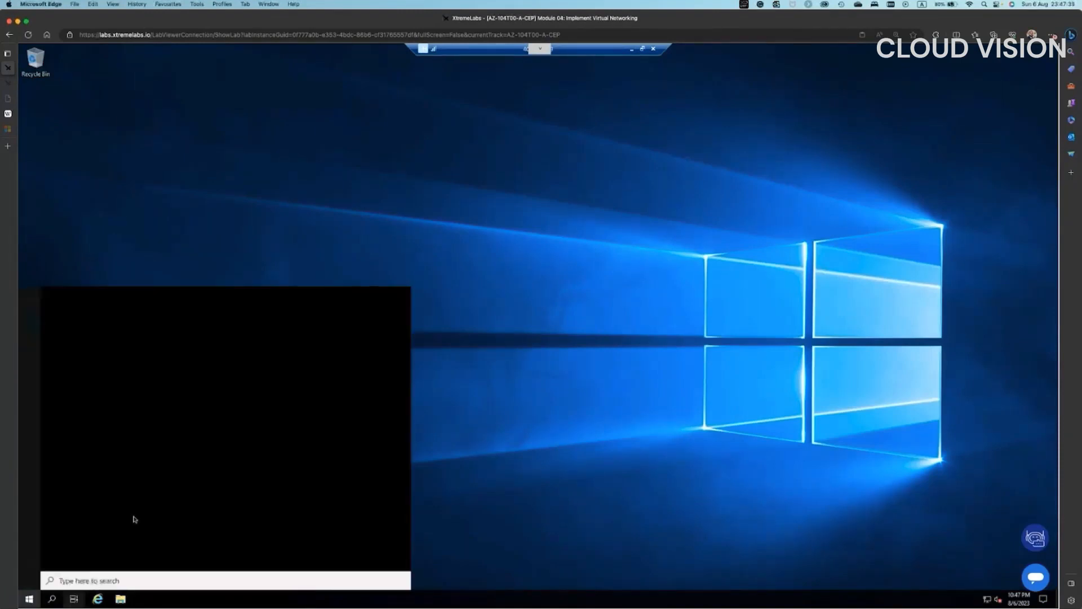
type("p")
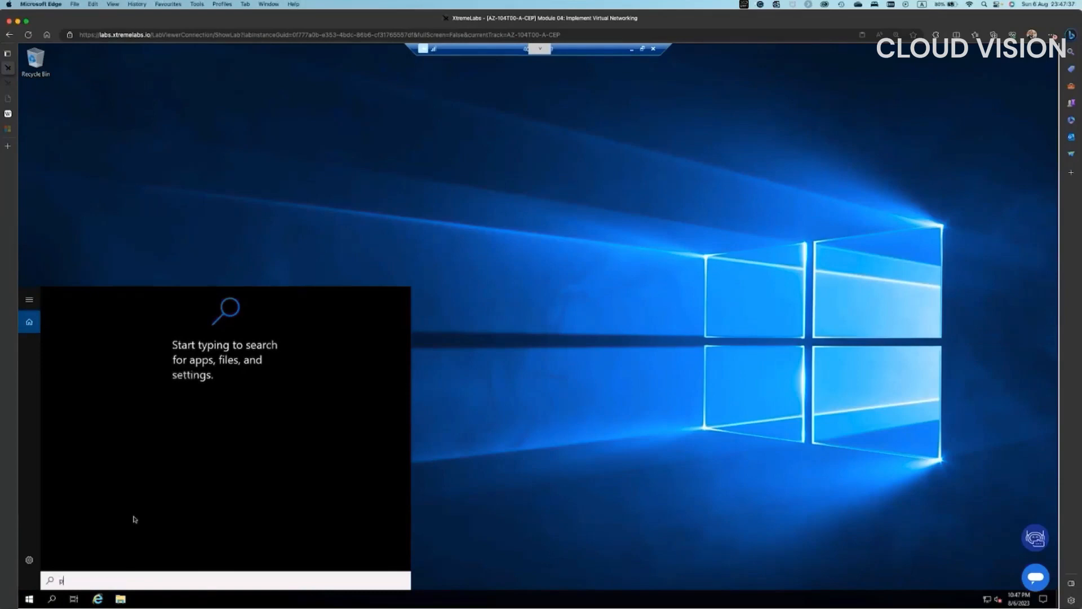
type("owersh")
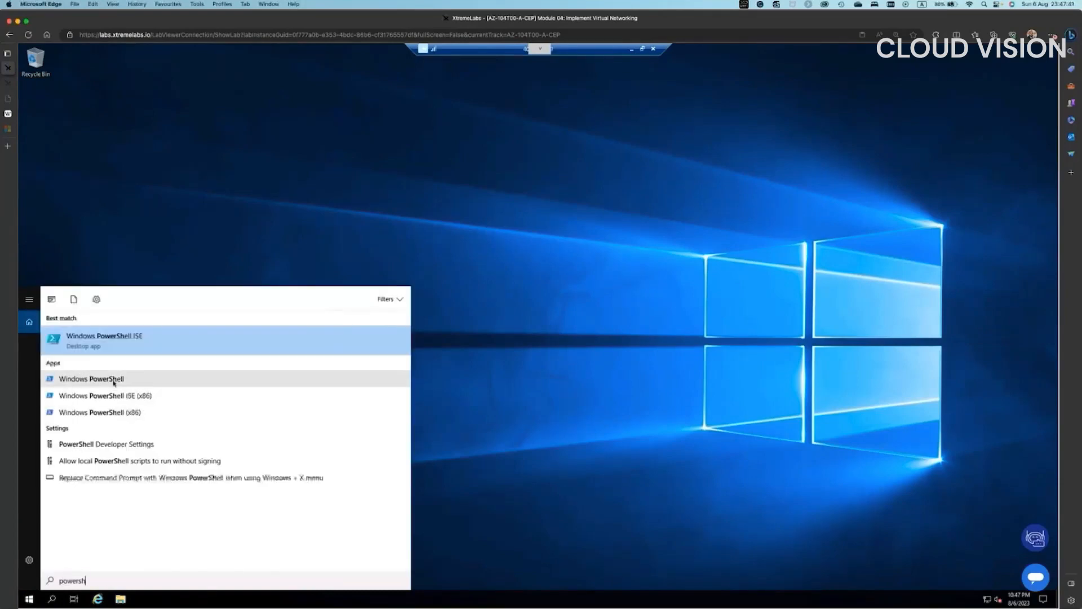
right_click(114, 381)
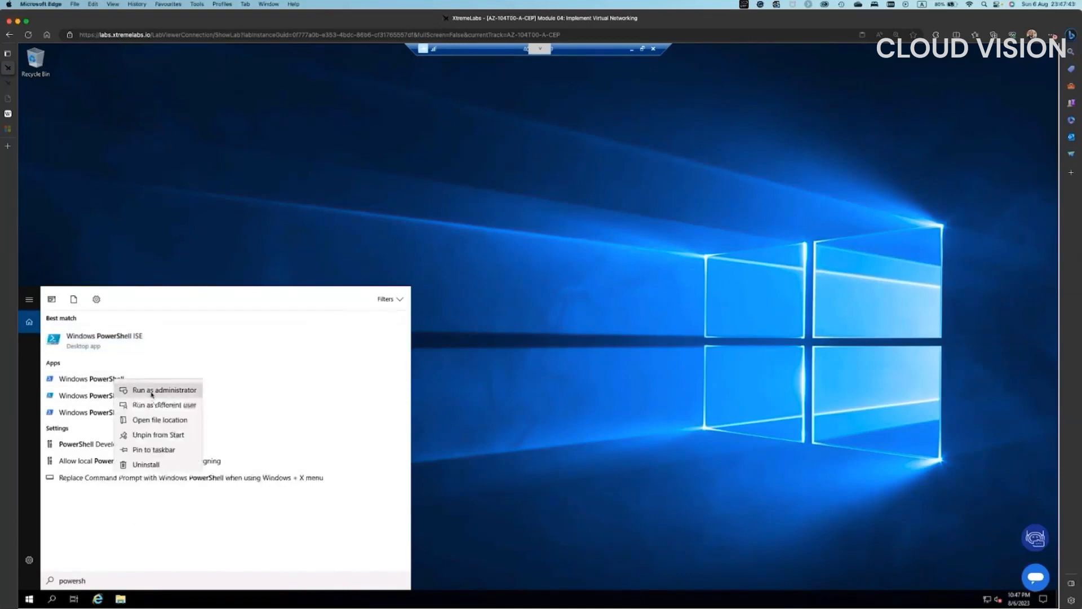
left_click(154, 390)
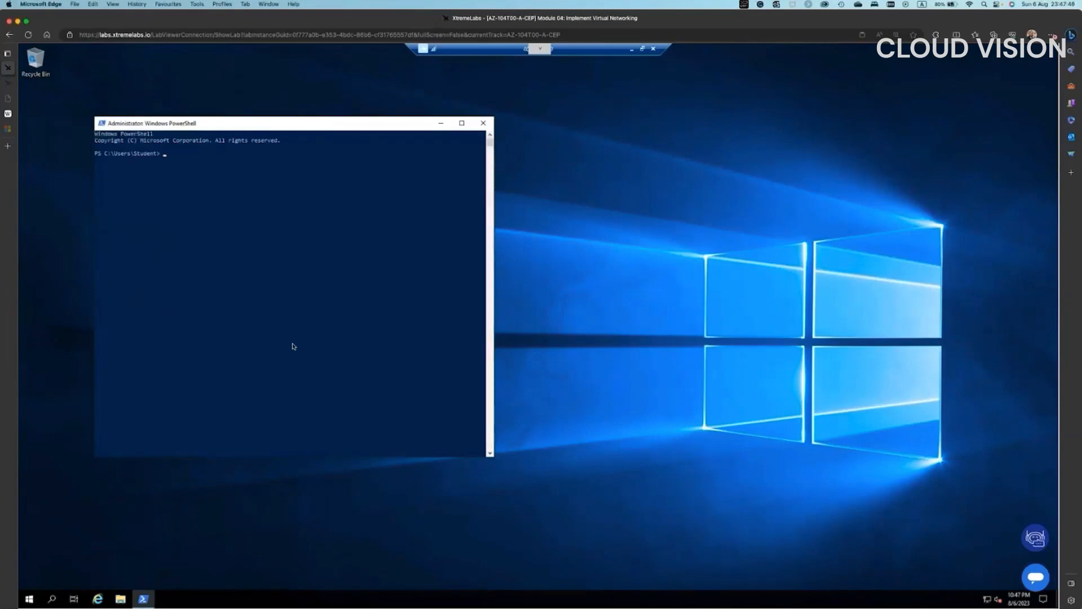
- Enlarge the PowerShell console font through the window's Properties
key("alt+space")
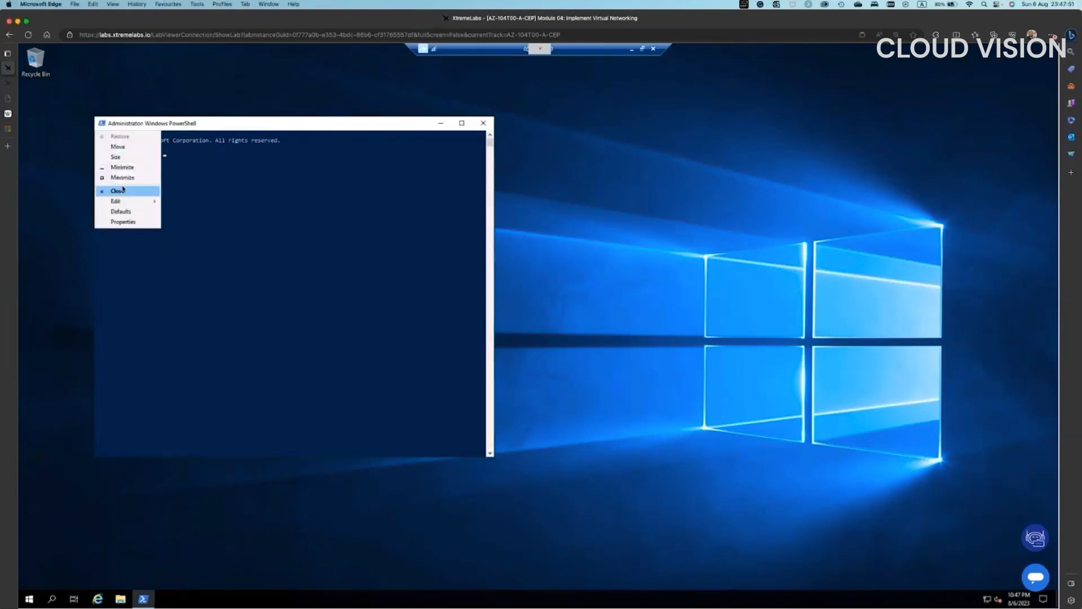
mouse_move(120, 201)
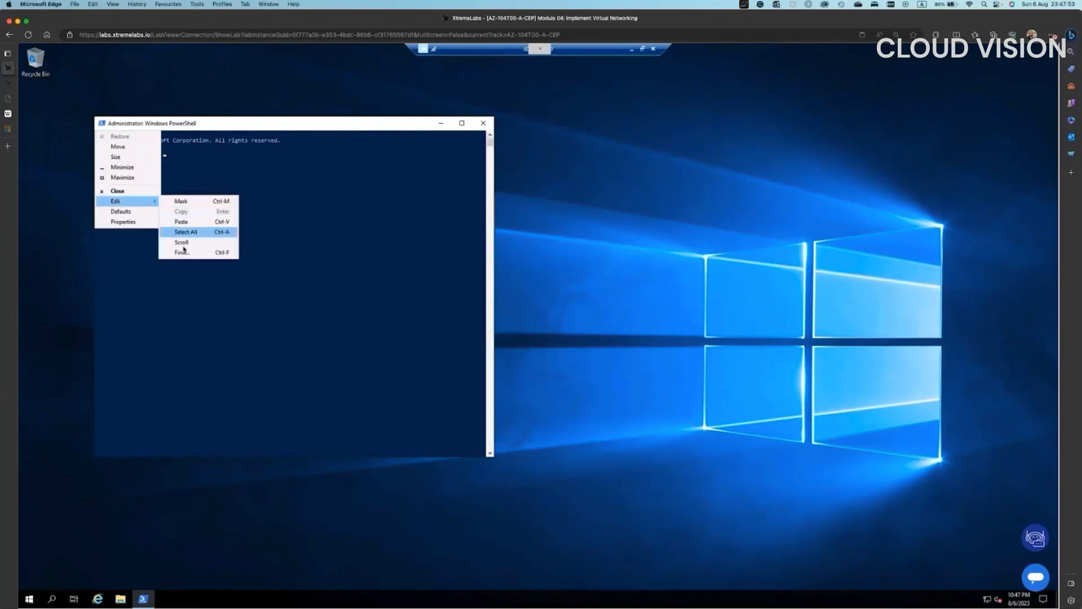
left_click(124, 222)
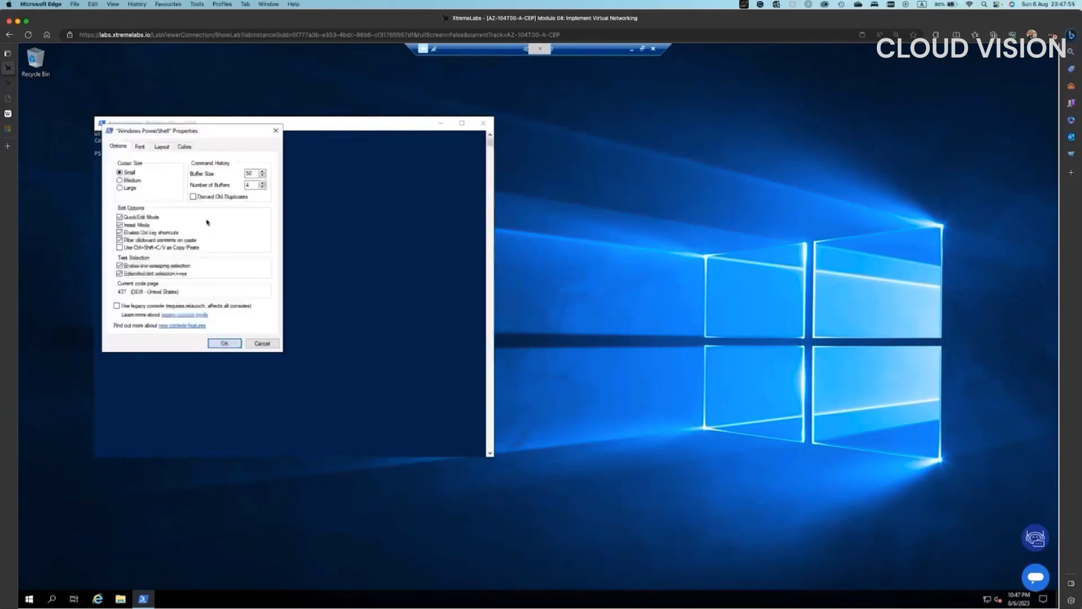
left_click(139, 147)
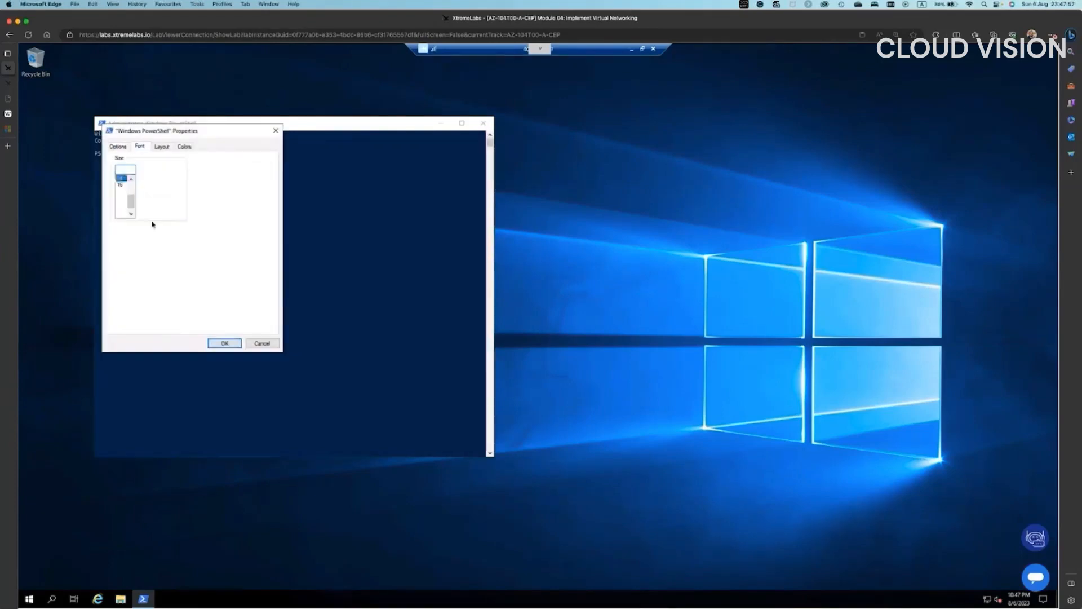
left_click(120, 205)
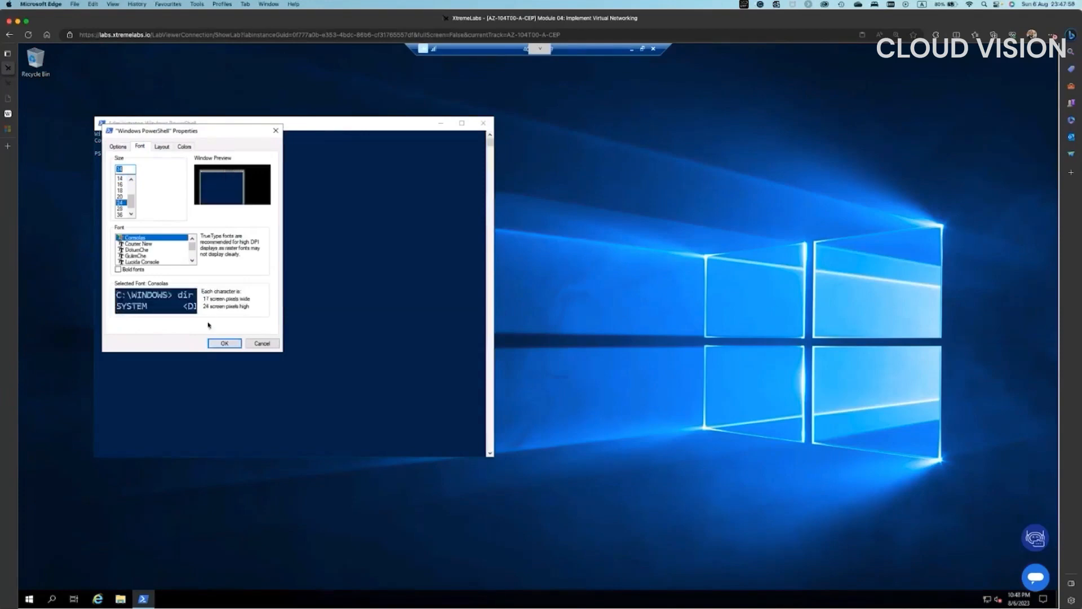
left_click(225, 343)
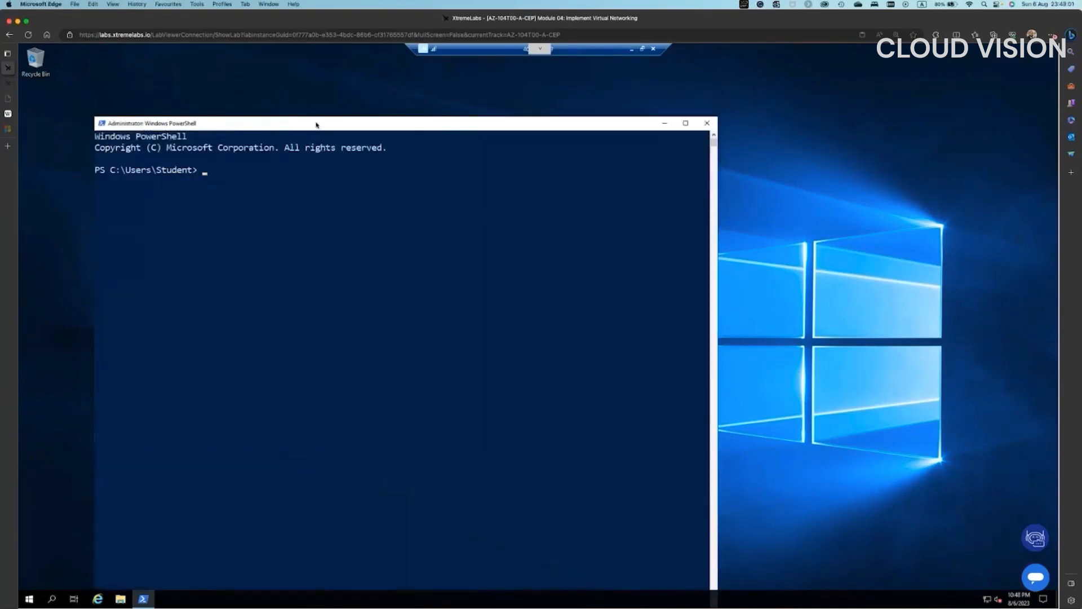
- Run nslookup for az104-04-vm0.contoso.org, which resolves to 10.40.0.4
left_click(257, 203)
type("l")
type("slookup ")
type("z")
type("104-04")
type("-v")
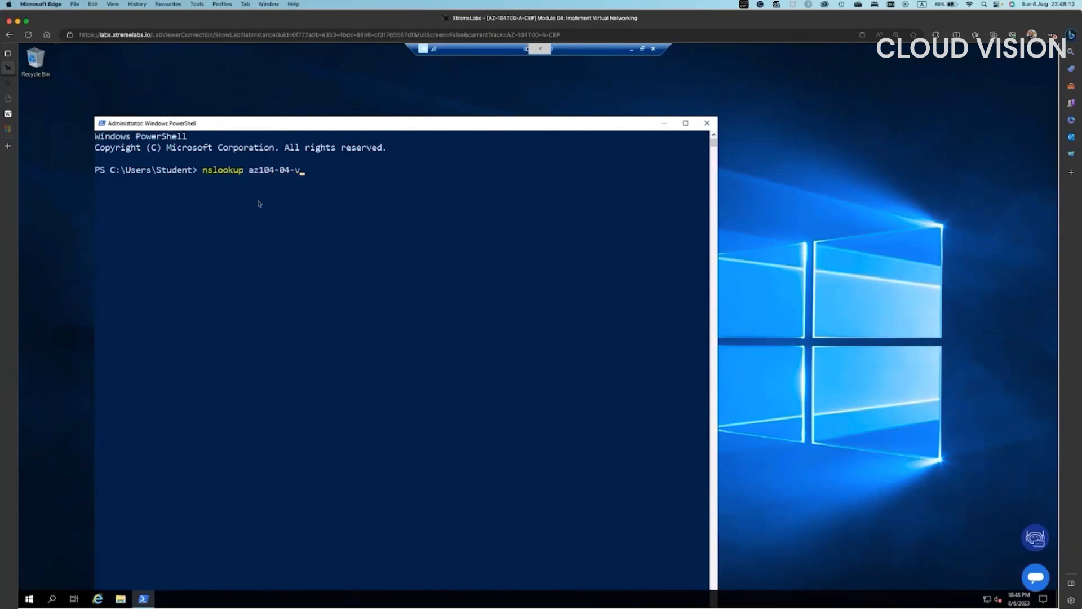
type("m0.contoso.org")
key("Return")
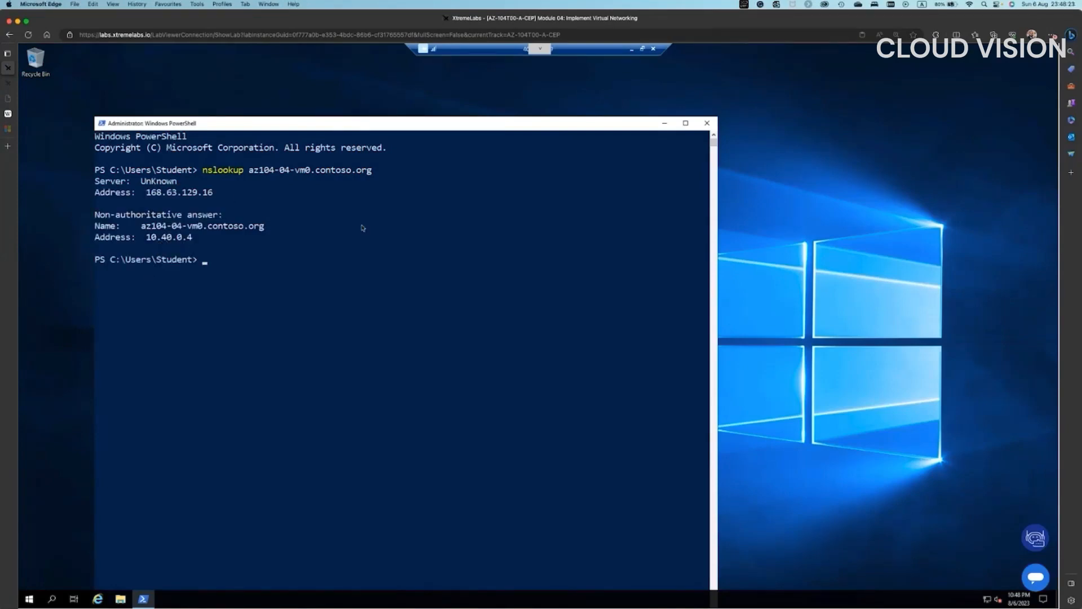
- Look up az104-04-vm1.contoso.org (10.40.1.4), then minimize the remote session
key("Up")
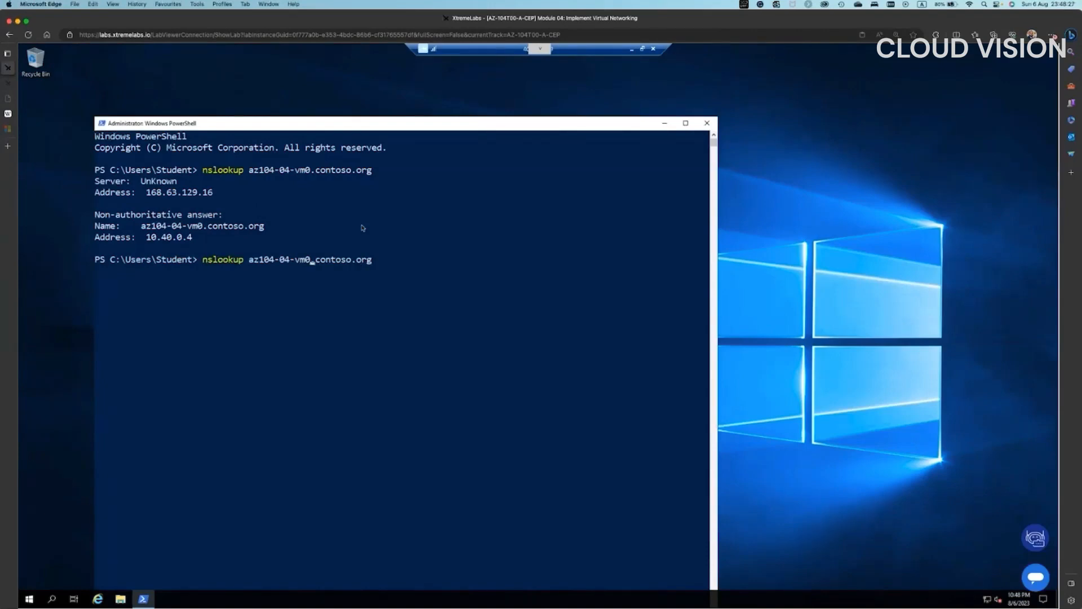
key("BackSpace")
type("1")
key("Return")
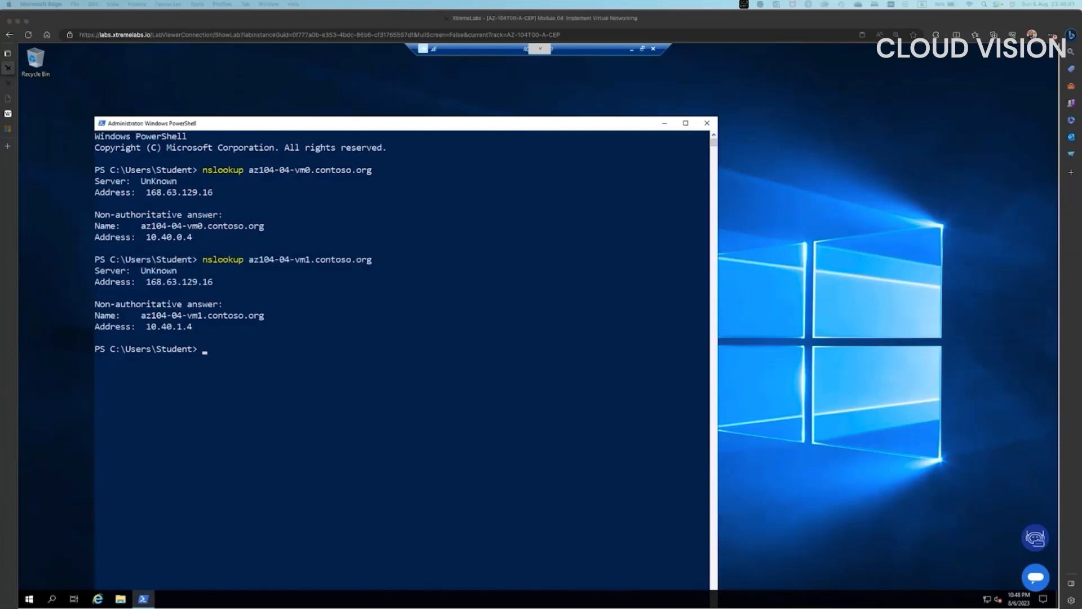
left_click(633, 51)
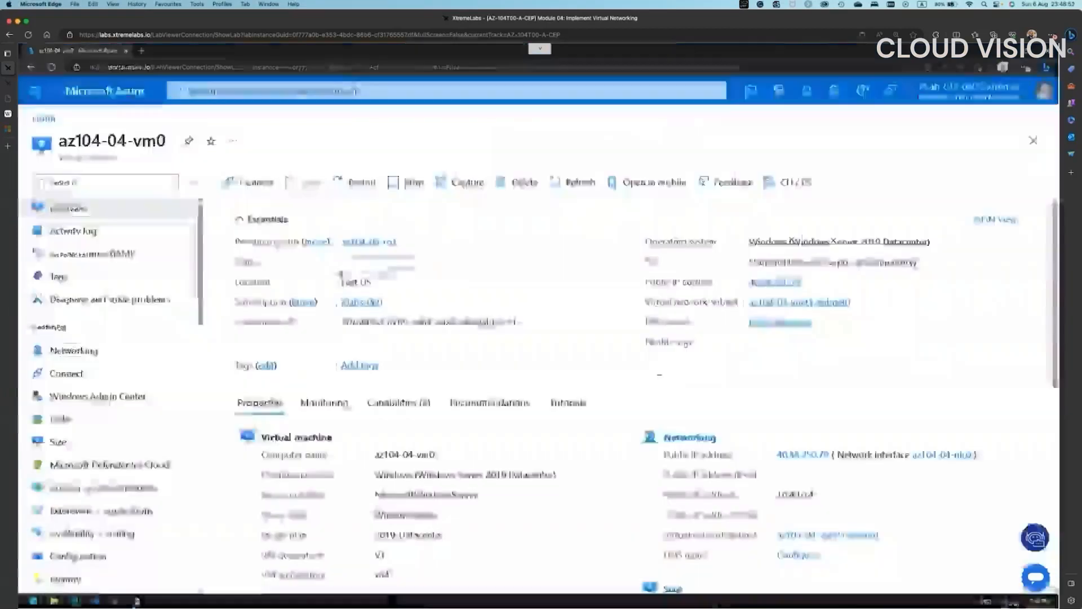
left_click(141, 51)
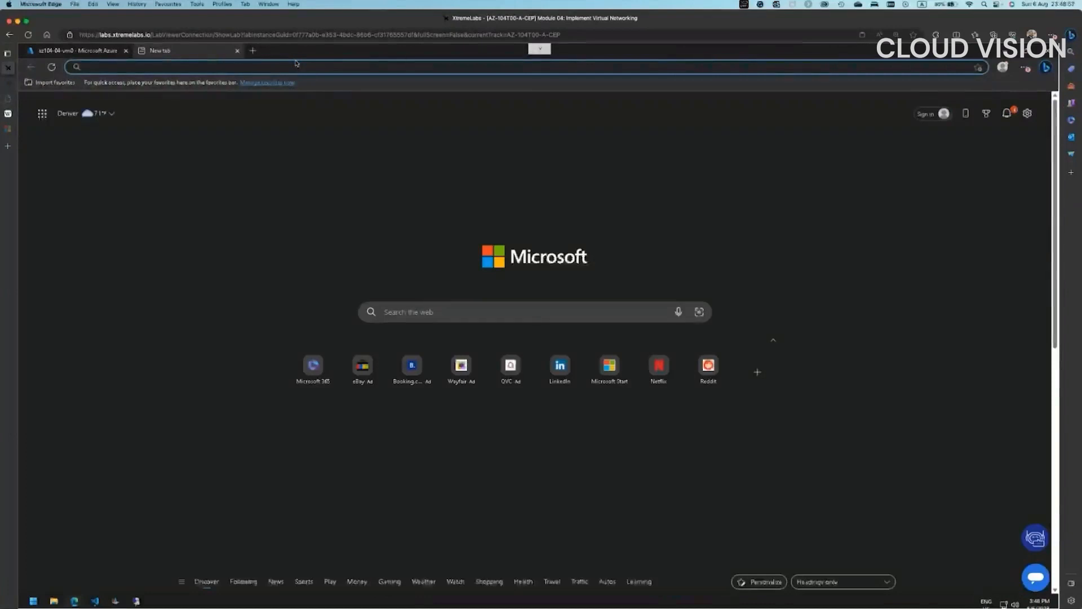
type("ww")
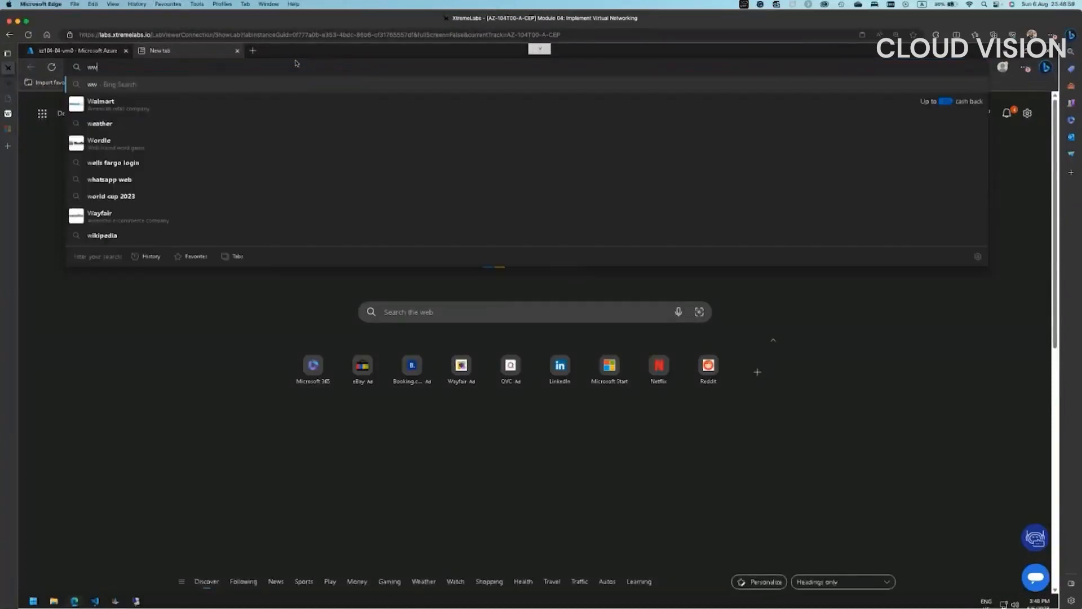
type("w.g")
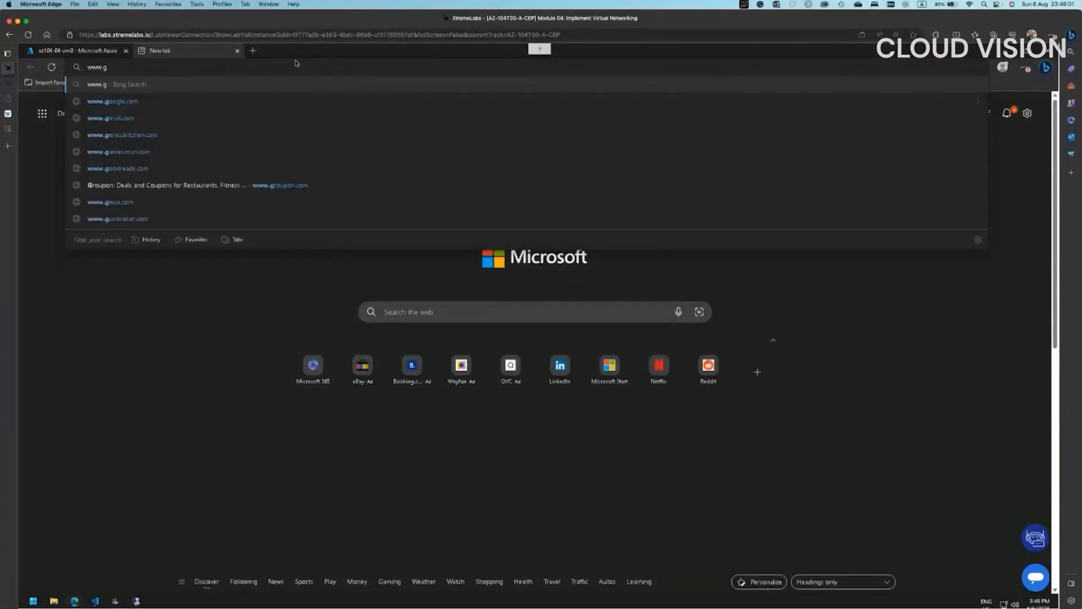
type("odaddy")
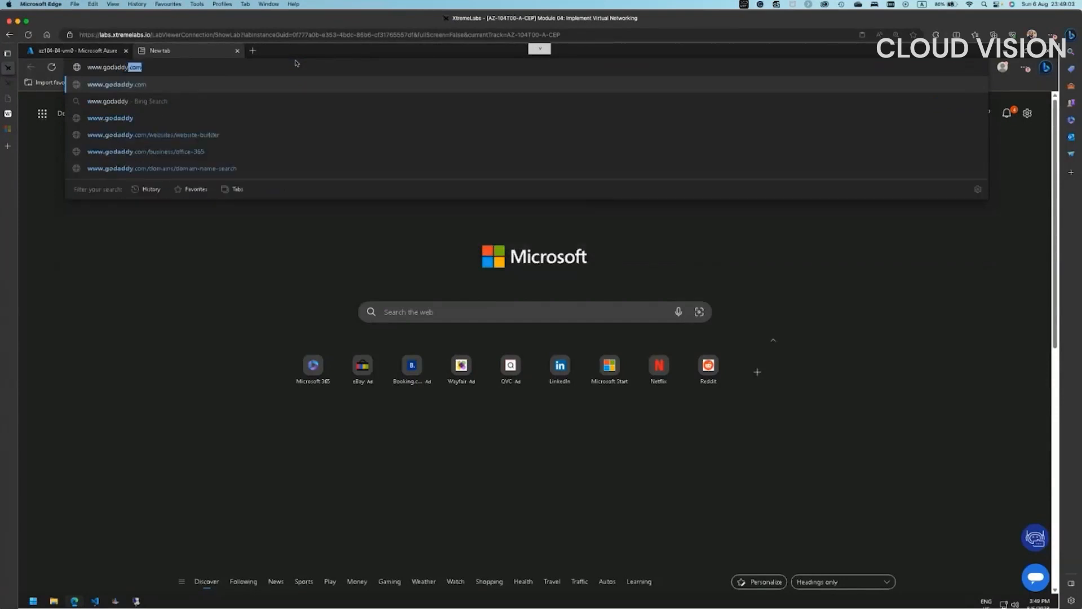
type(".com")
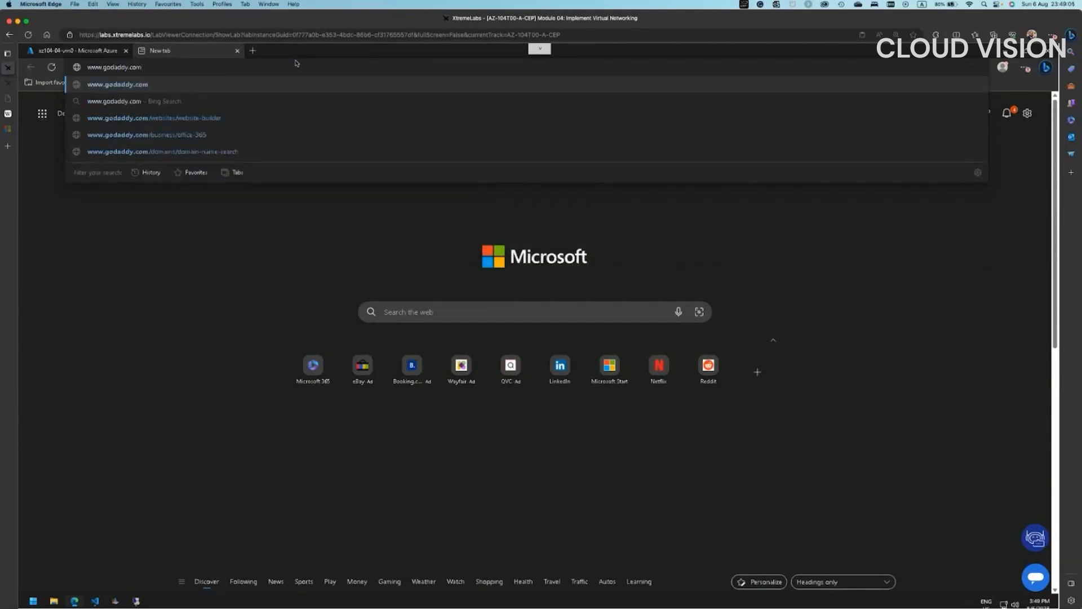
type("/dom")
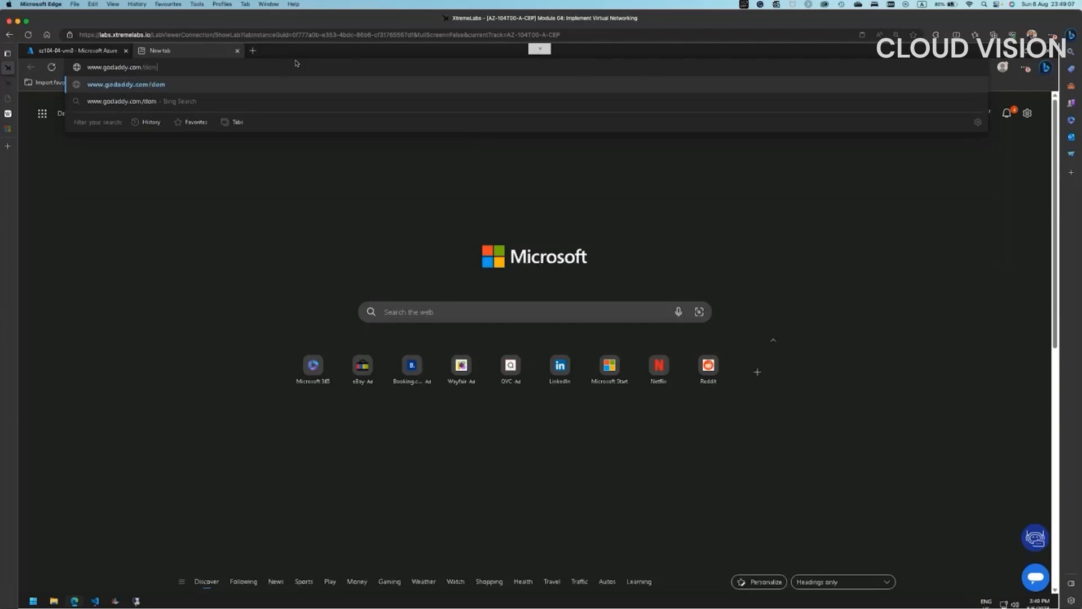
type("ains/domain-name-search")
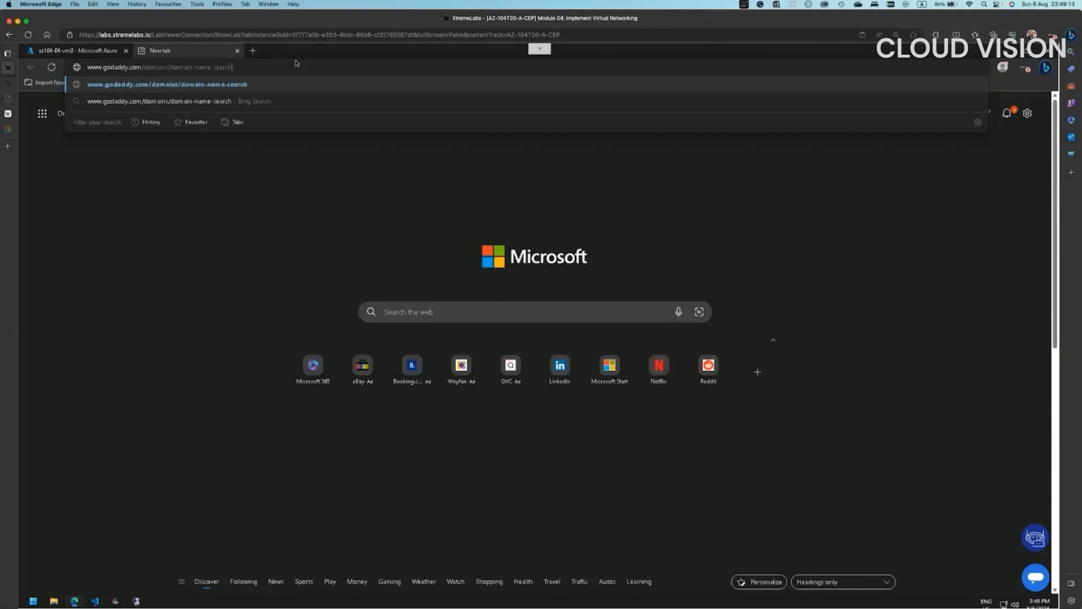
key("Return")
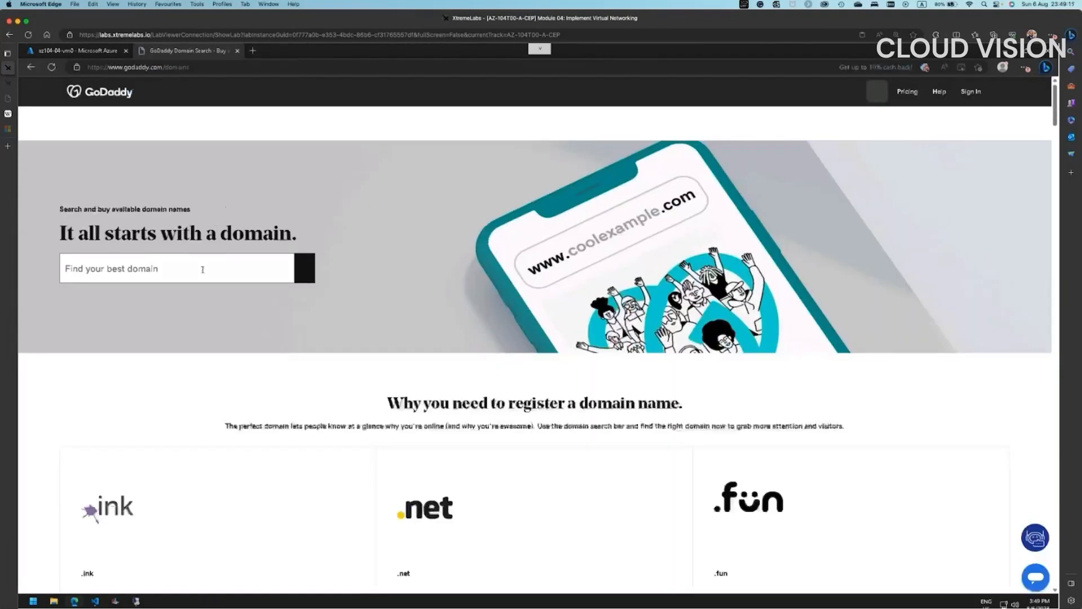
- Search az104contoso.org, find it available at $9.99, and copy the name
left_click(203, 270)
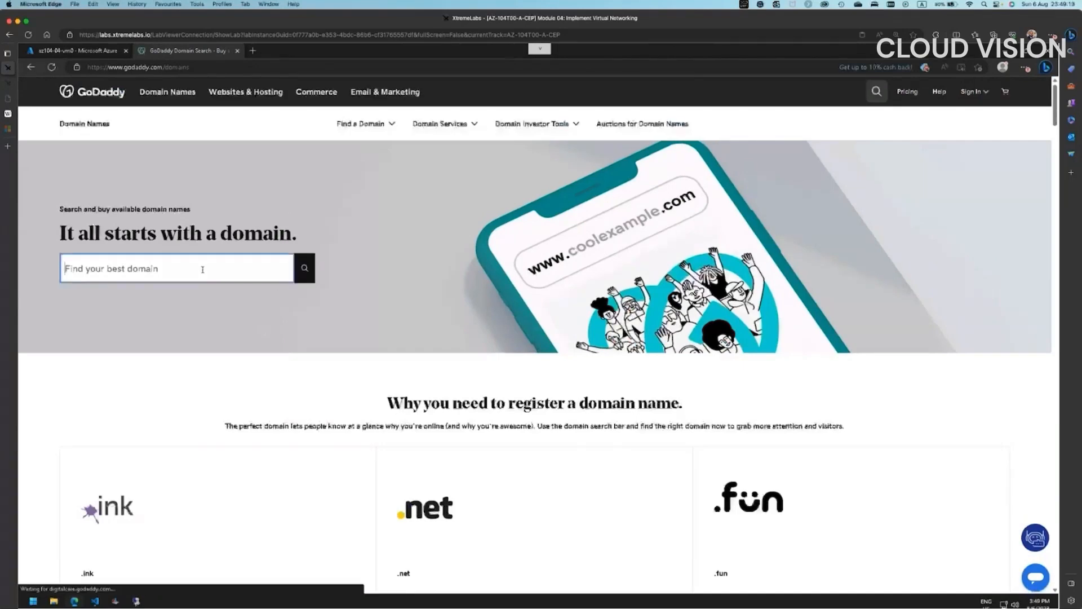
type("az104")
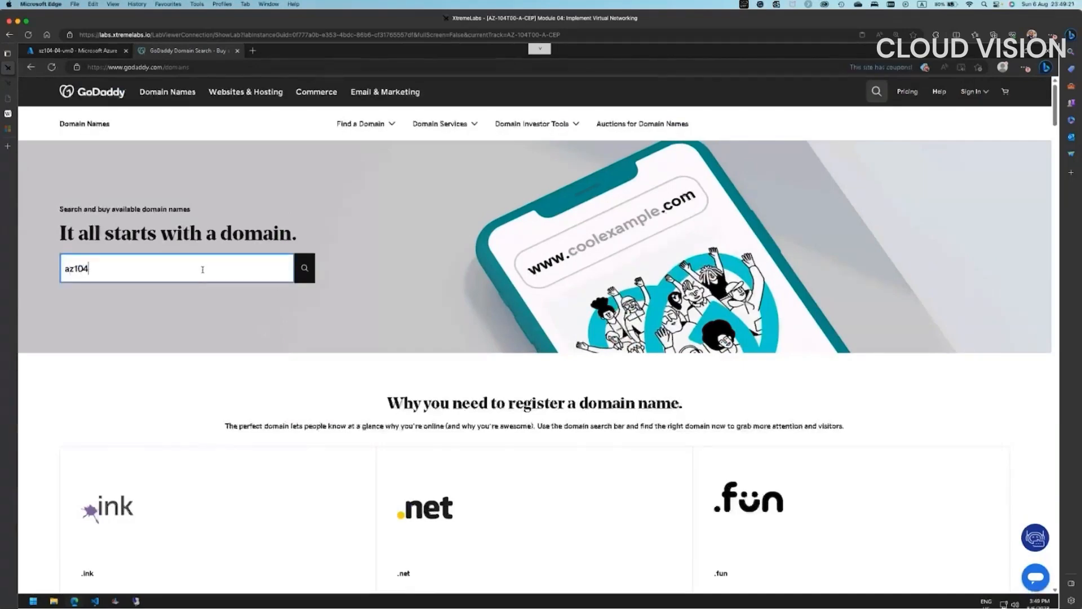
type("contoso.org")
key("Return")
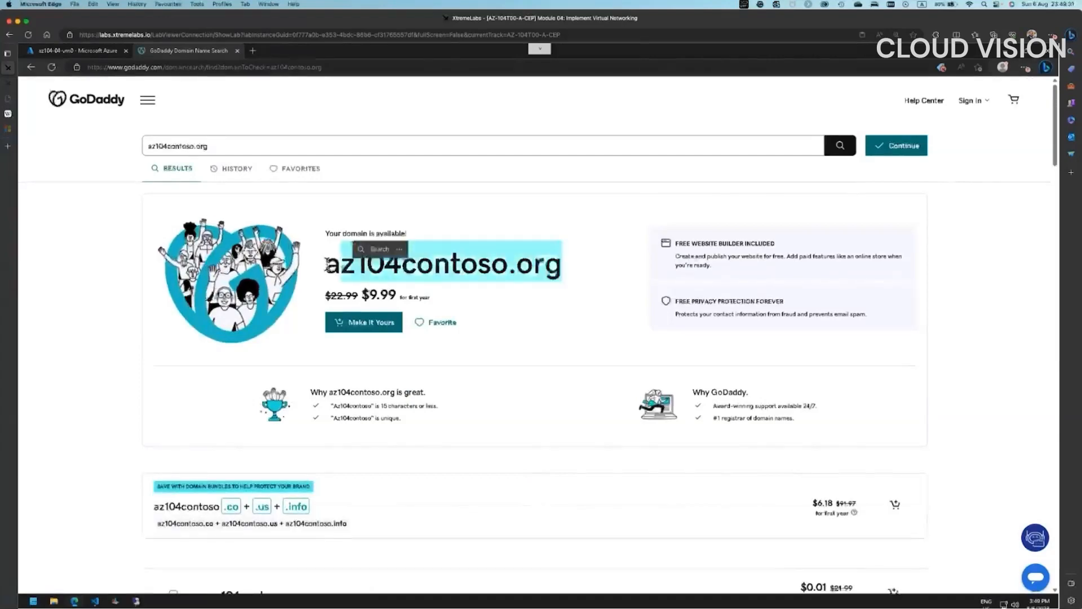
left_click_drag(327, 263, 546, 268)
right_click(544, 266)
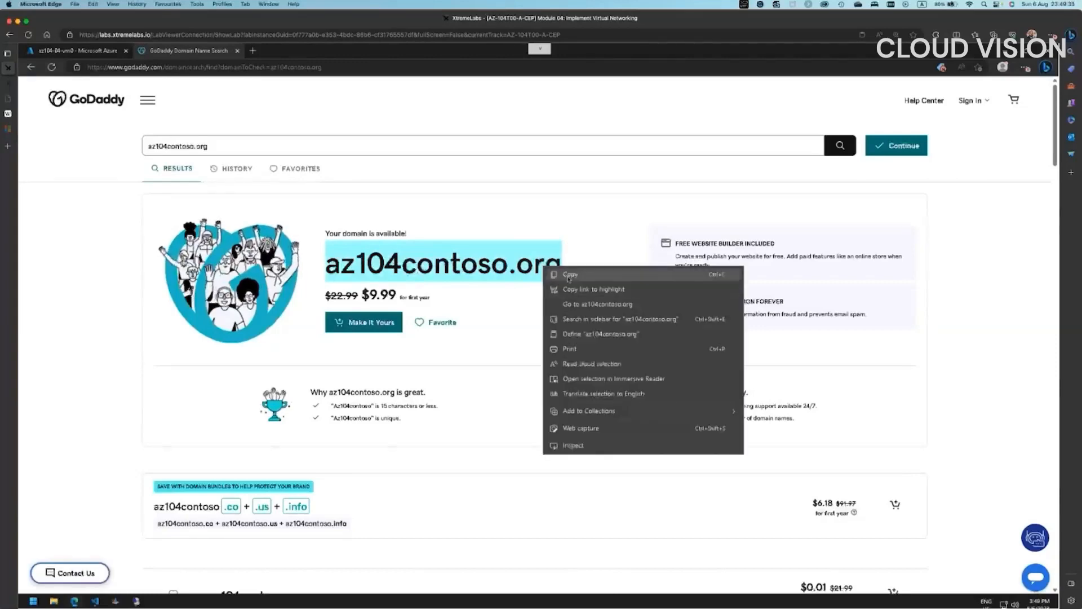
left_click(568, 276)
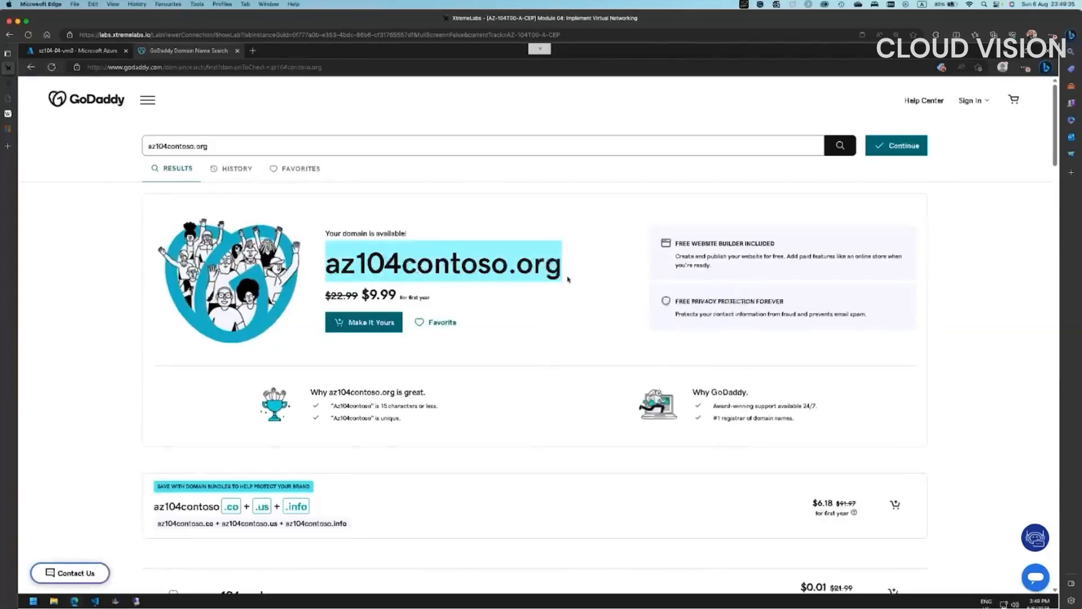
left_click(88, 54)
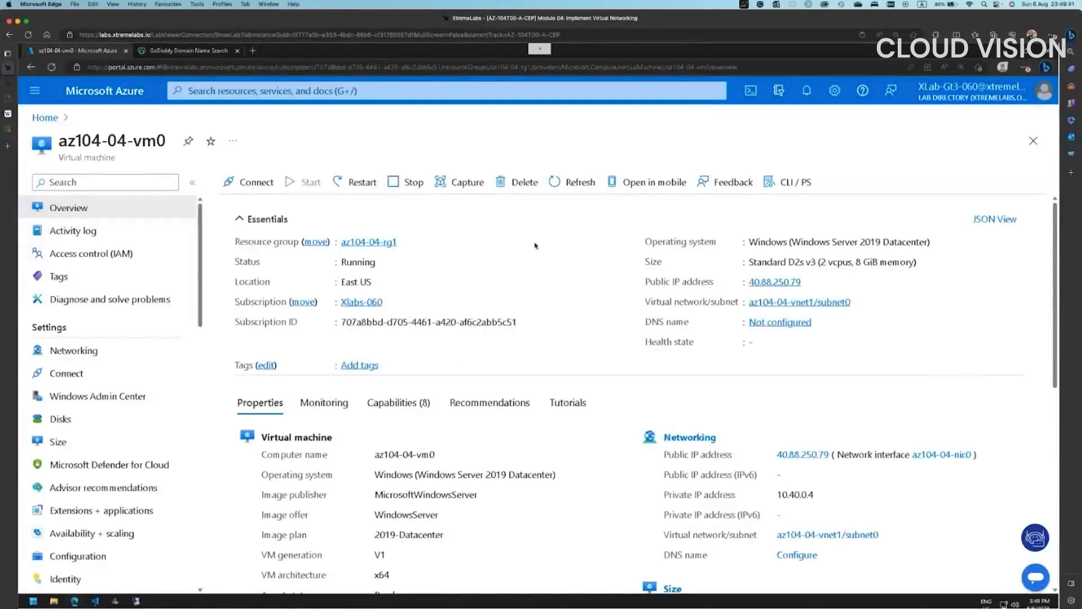
- Search for DNS zones from Home and begin creating a new zone
left_click(50, 119)
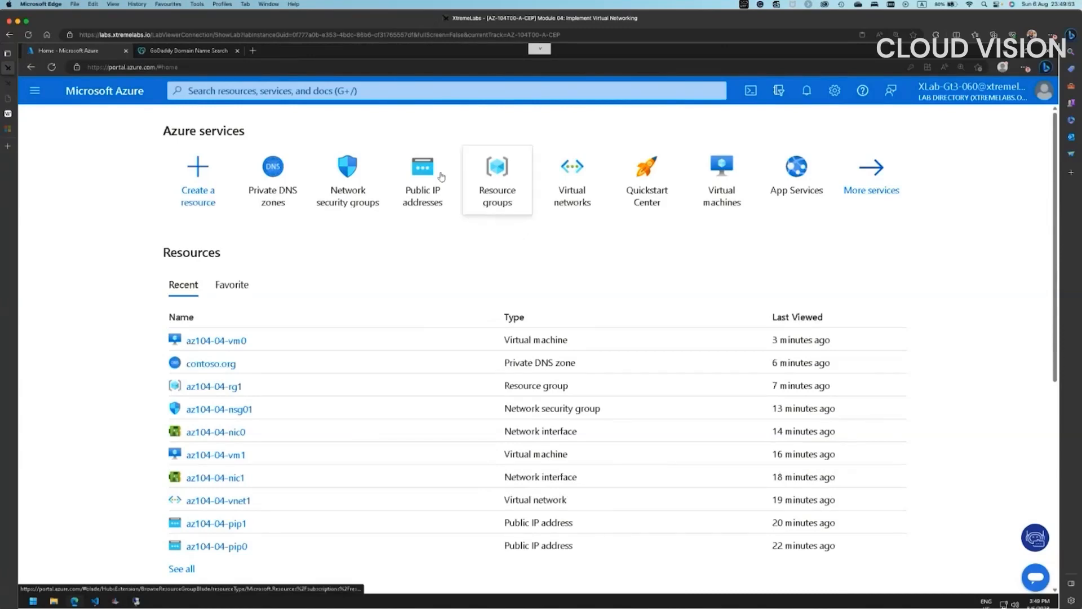
left_click(383, 91)
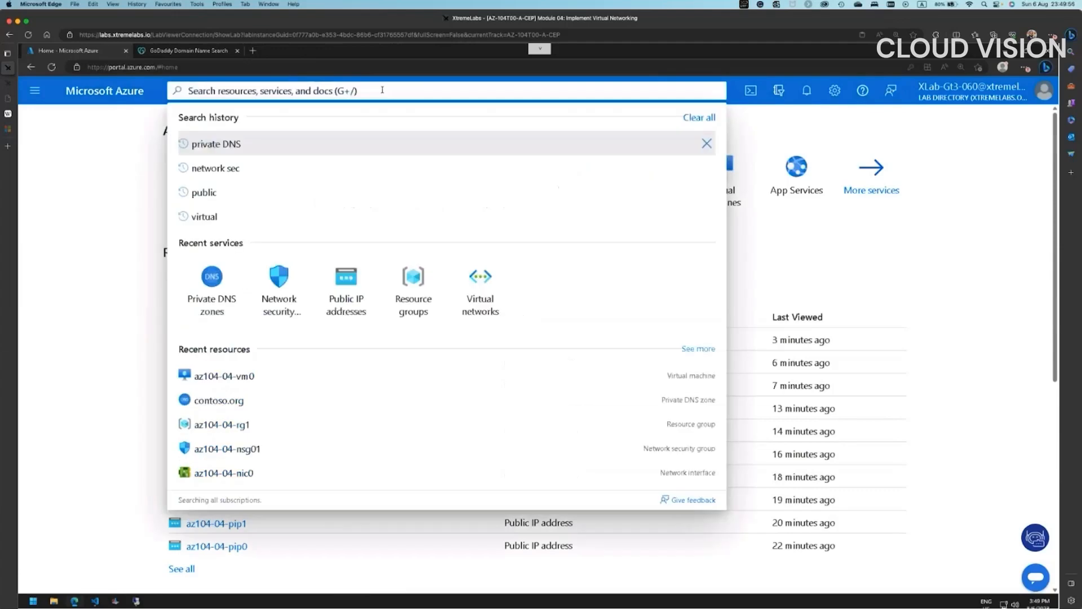
type("DNS")
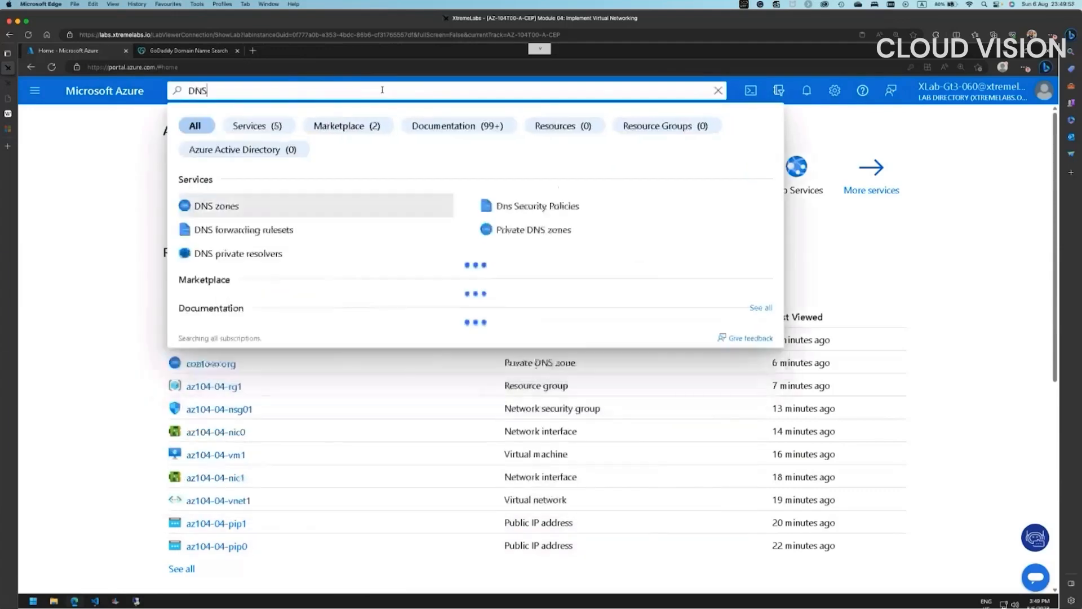
type(" zon")
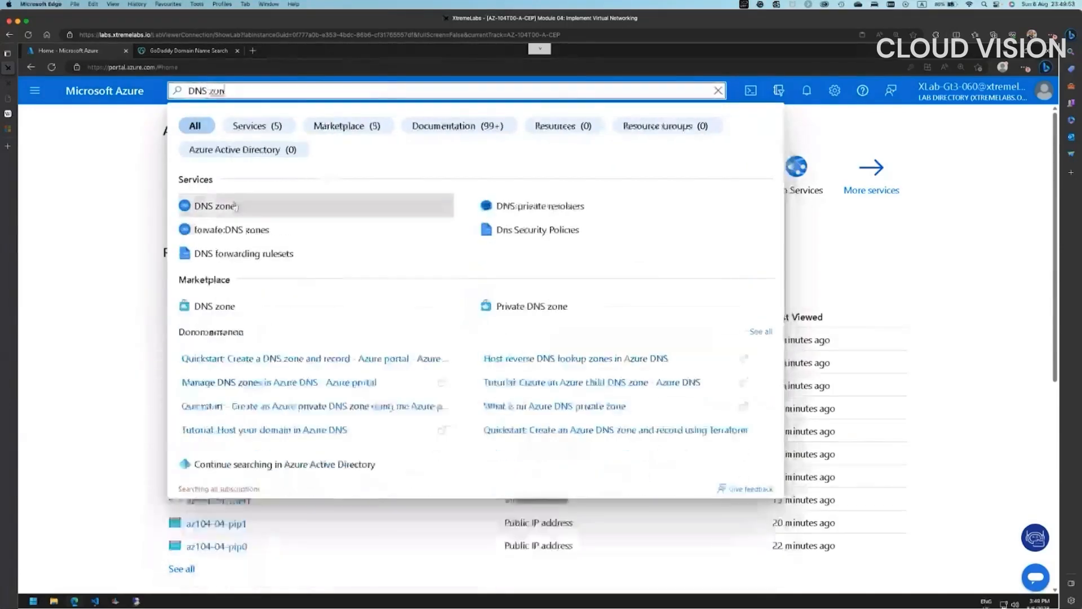
left_click(432, 200)
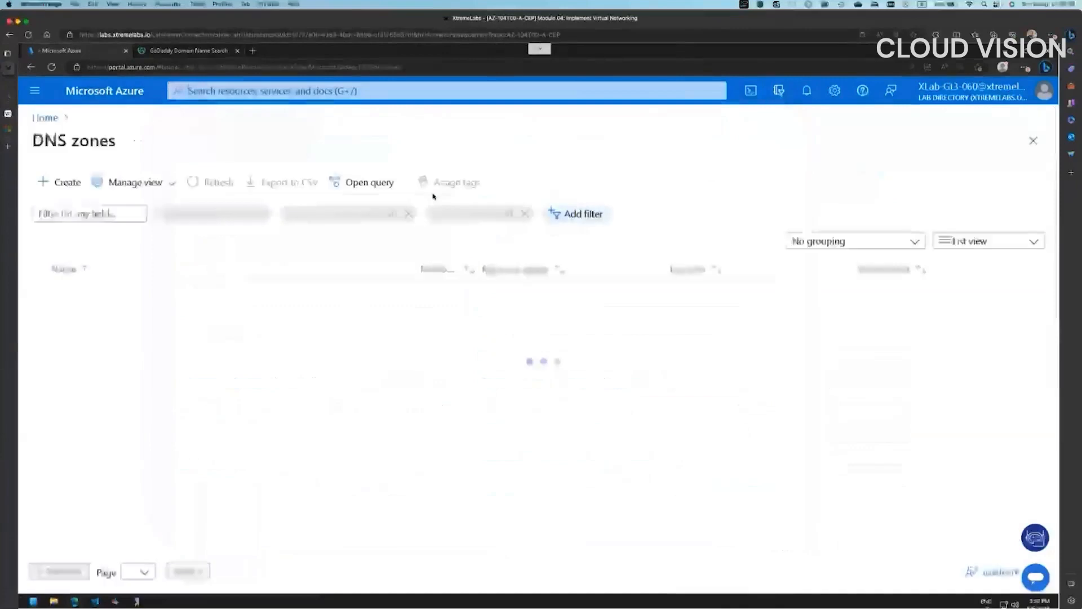
left_click(67, 183)
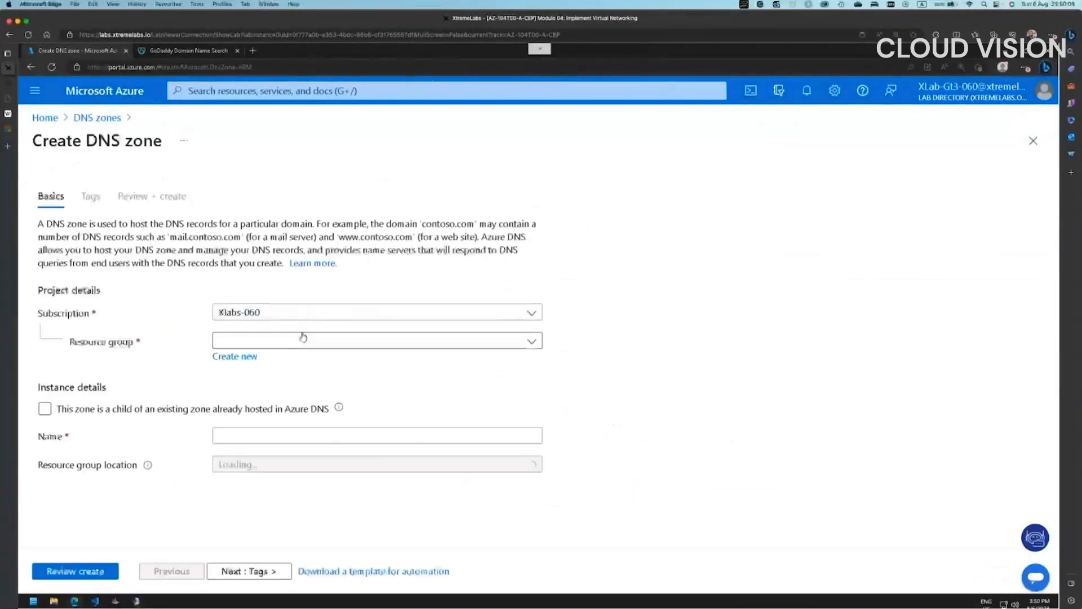
- Choose az104-04-rg1, paste az104contoso.org as the name, validate and create the zone
left_click(245, 347)
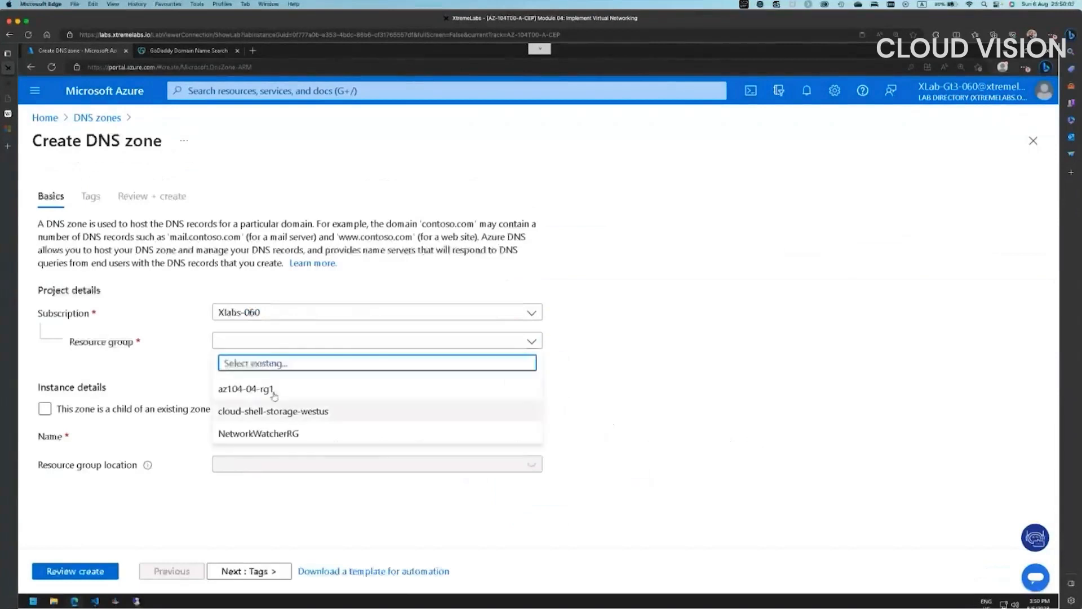
left_click(272, 392)
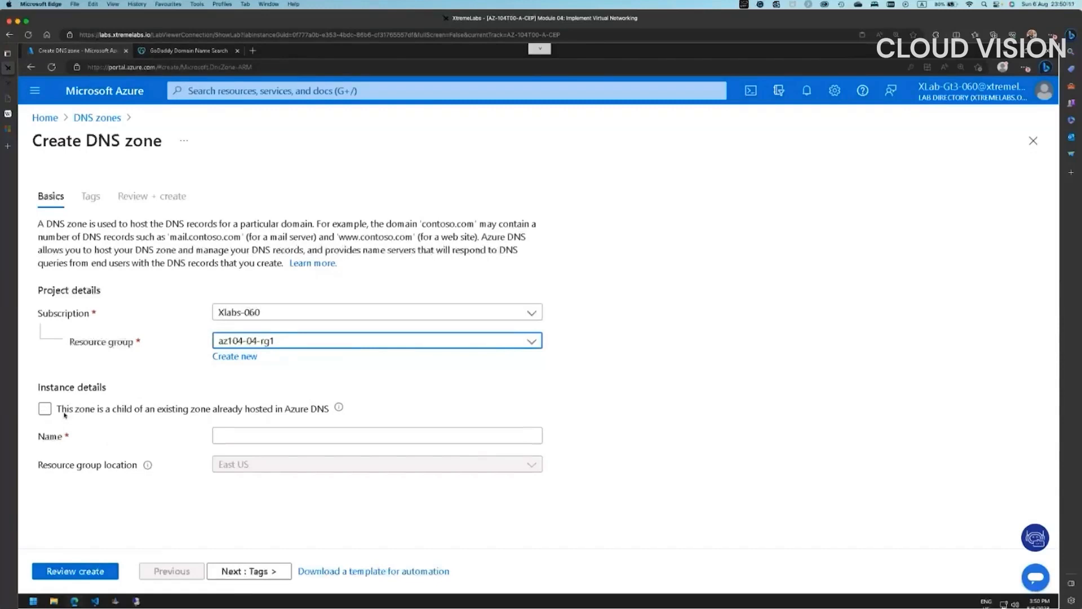
left_click(102, 408)
left_click(243, 434)
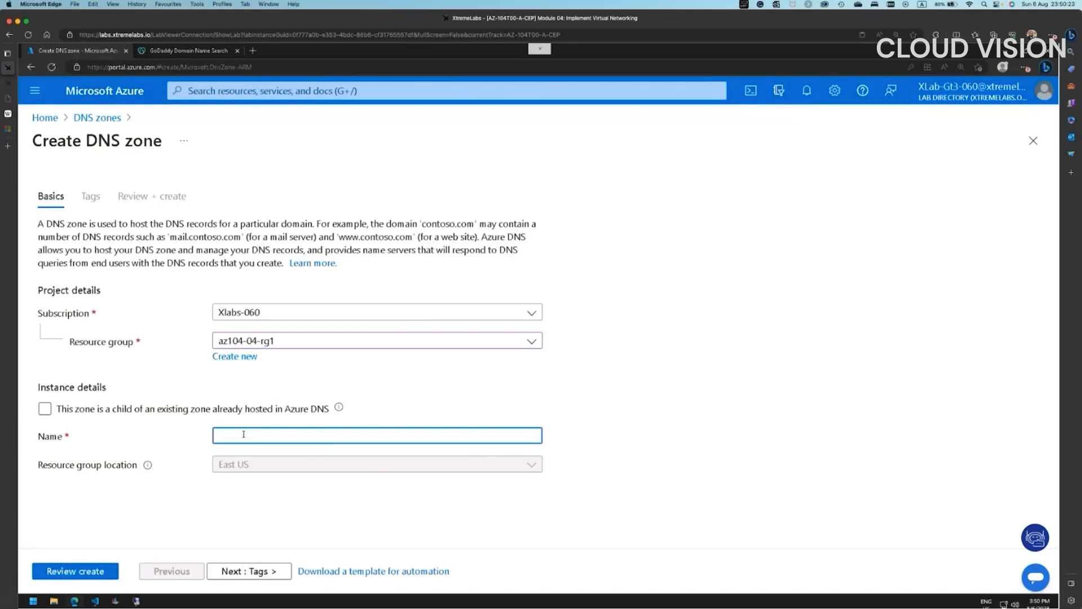
key("super+v")
left_click(250, 573)
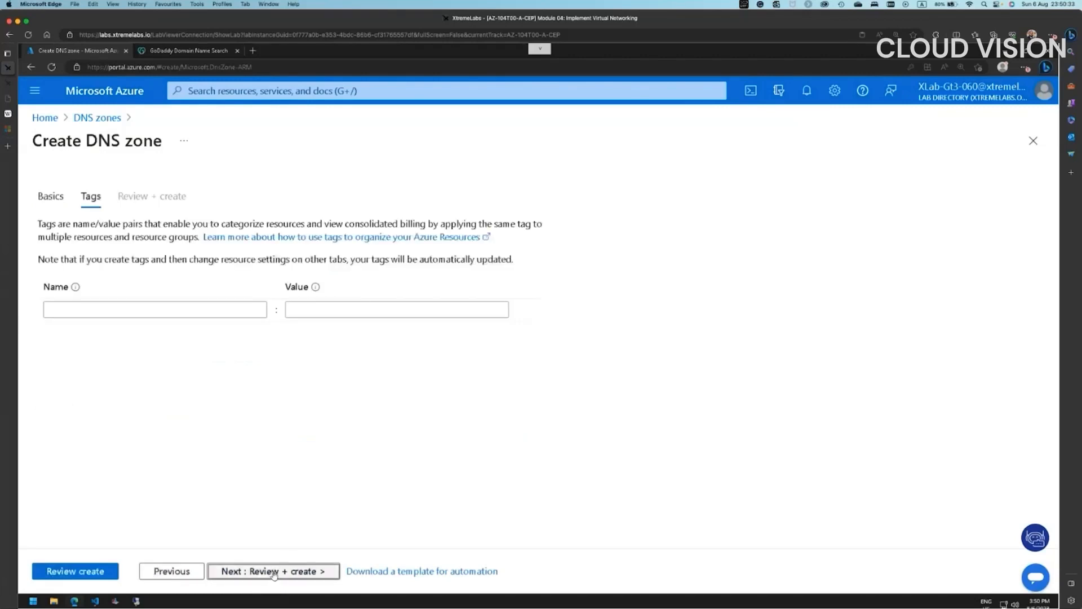
left_click(274, 572)
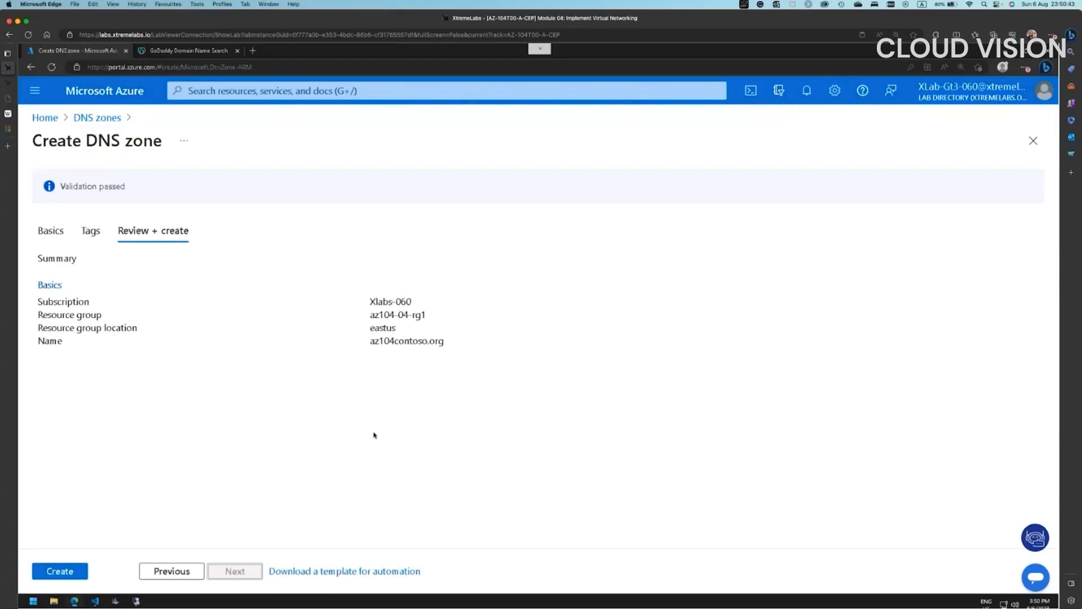
left_click(72, 571)
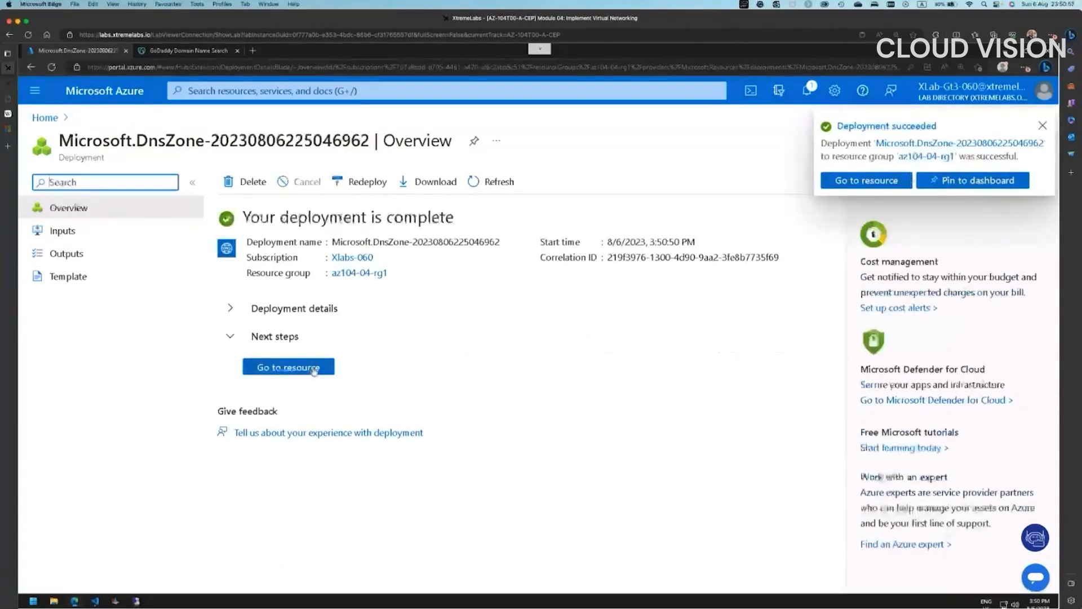
- Open the az104contoso.org zone overview showing name servers ns1-37 through ns4-37
left_click(291, 367)
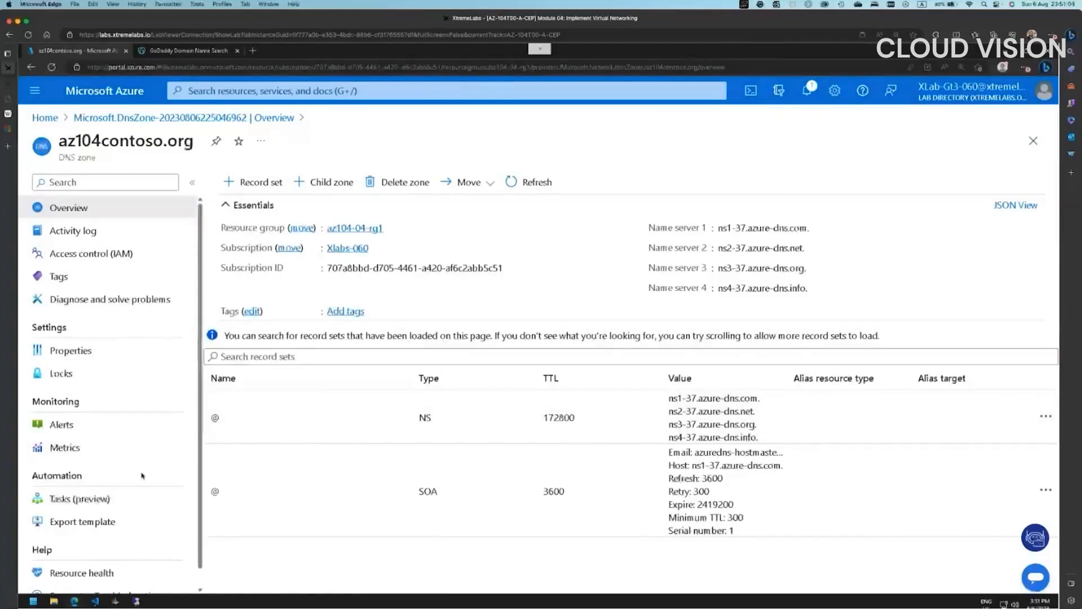
scroll(142, 475, "down", 1)
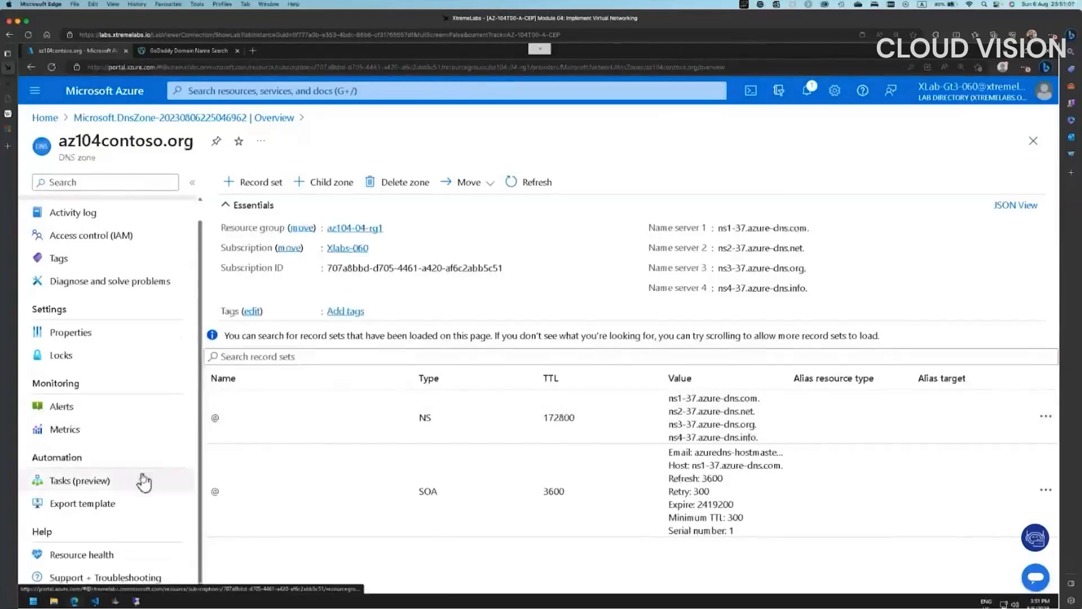
scroll(144, 482, "up", 1)
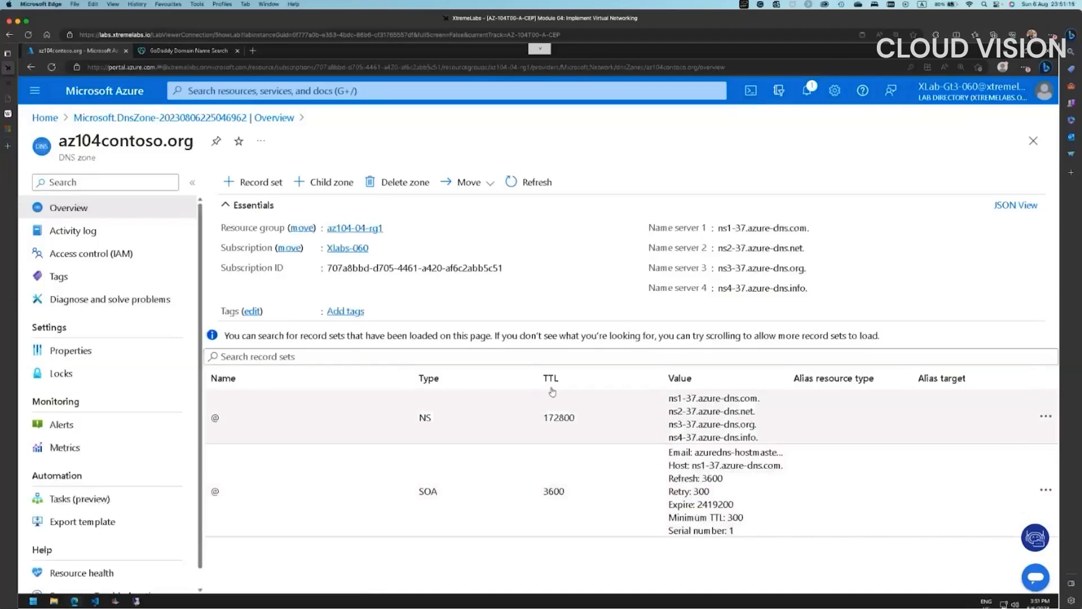
mouse_move(803, 230)
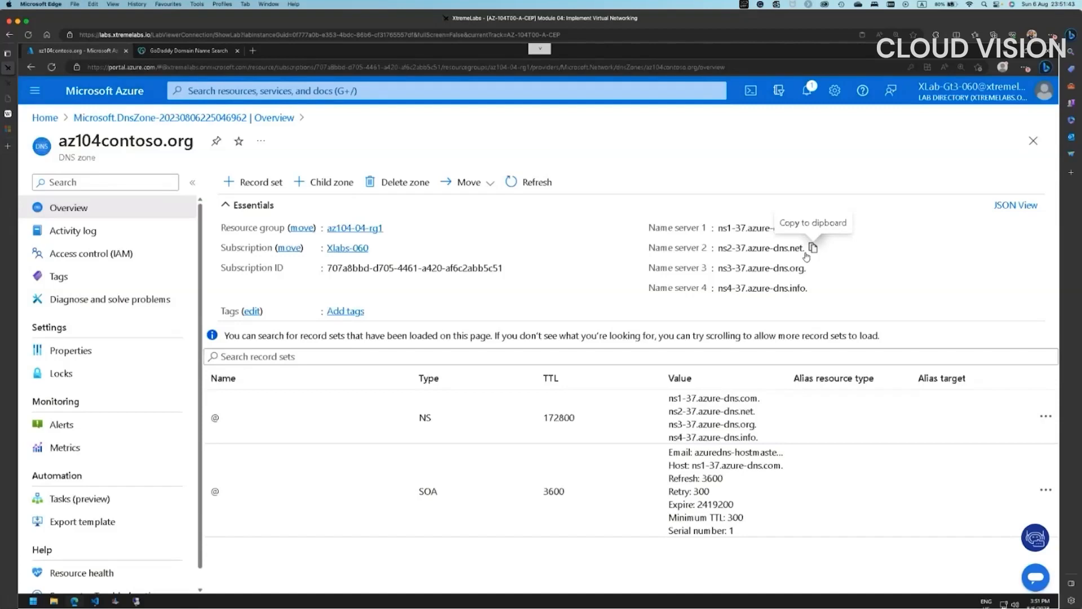
- Add an A record set named az104-04-vm0 with IP 40.88.250.79 copied from the notes
left_click(248, 182)
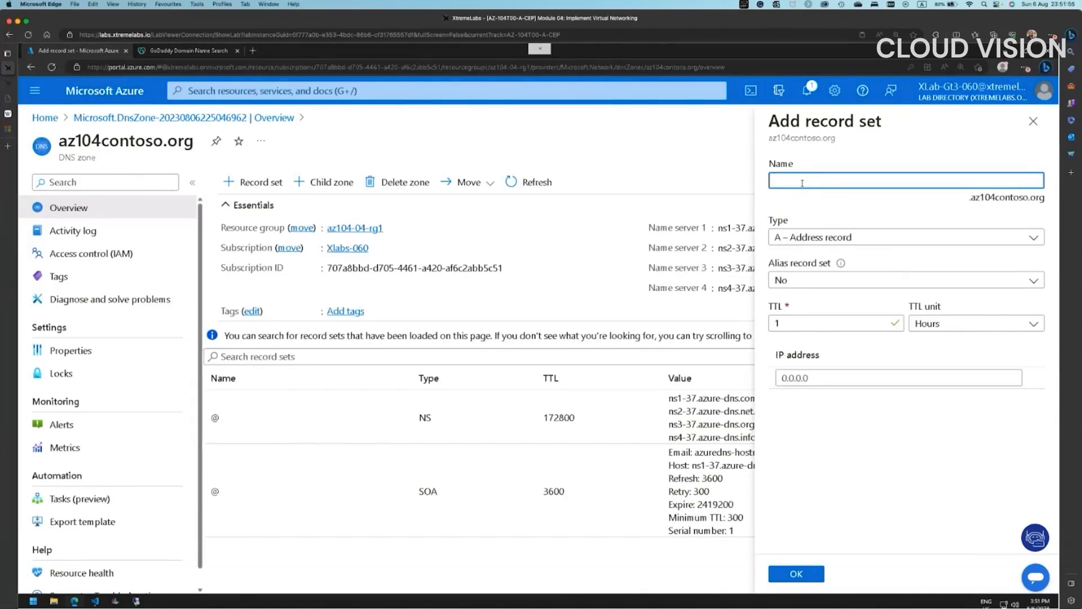
type("az104-04-vm0")
left_click(94, 602)
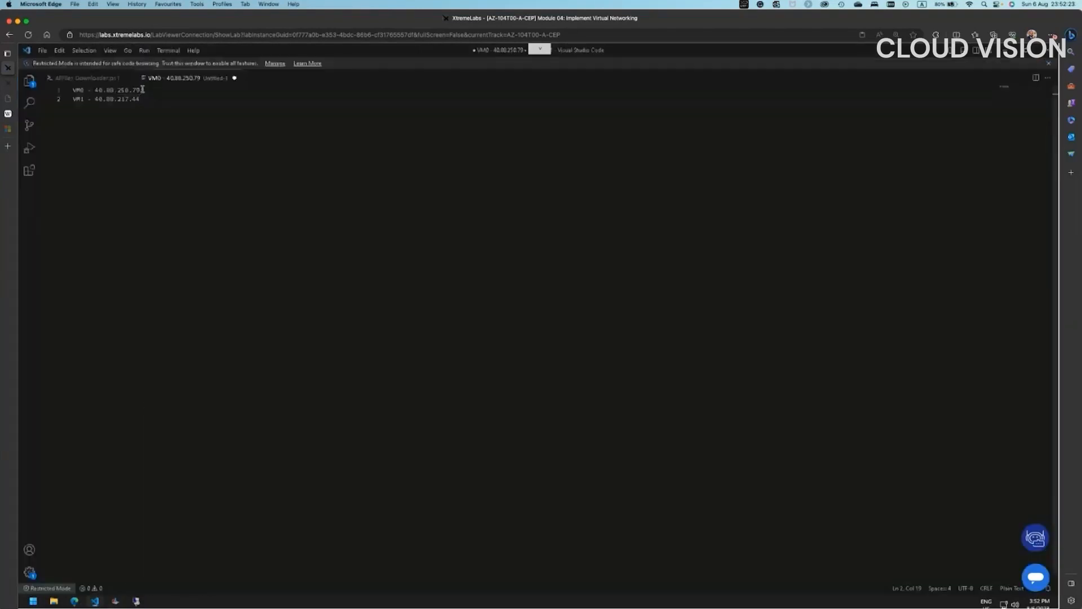
left_click_drag(142, 89, 94, 91)
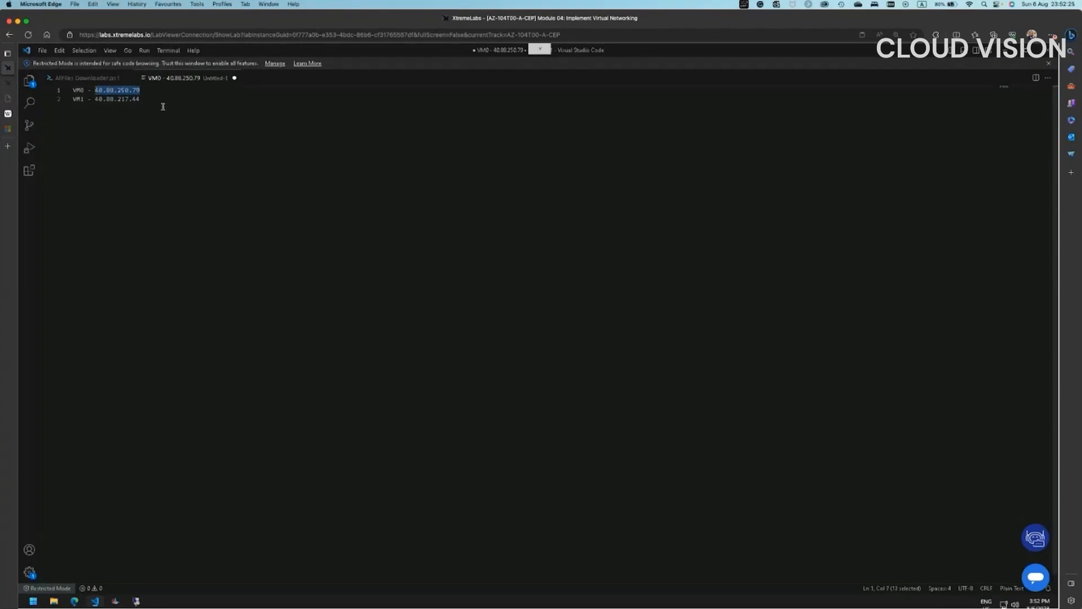
right_click(125, 92)
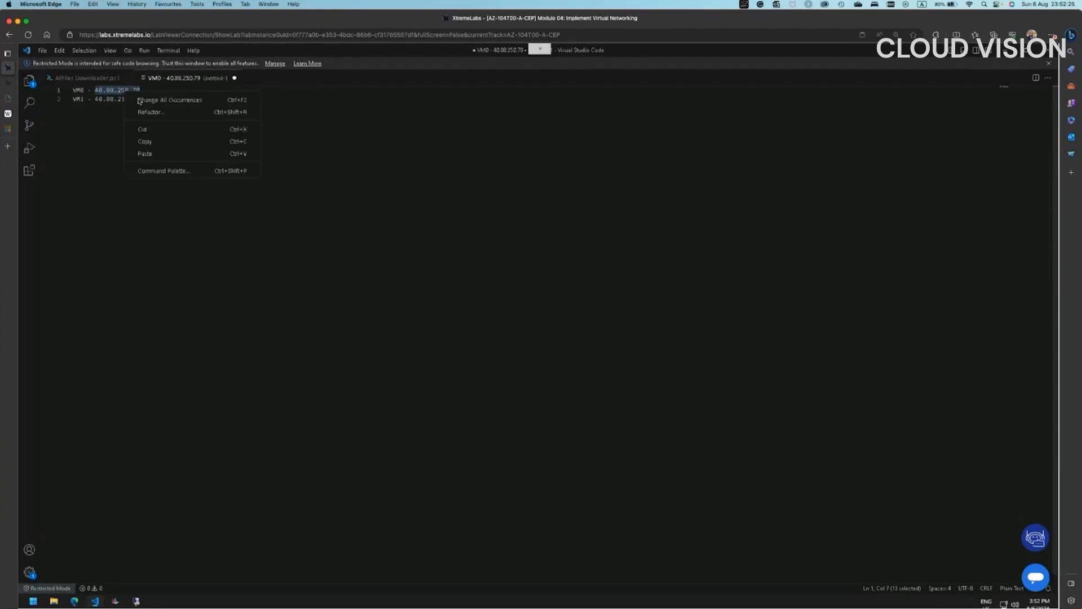
left_click(144, 142)
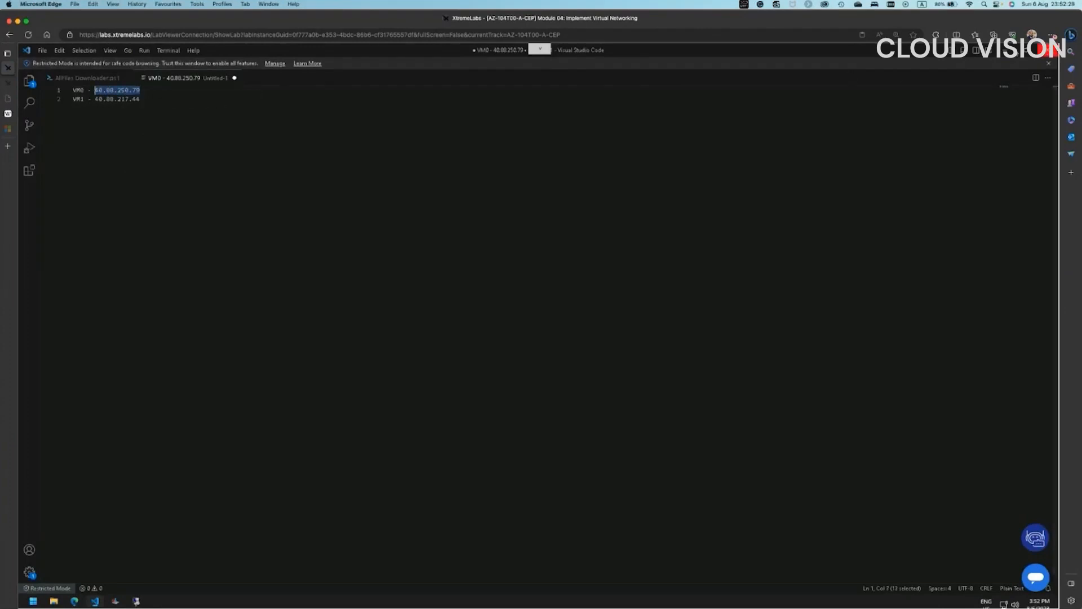
left_click(1008, 51)
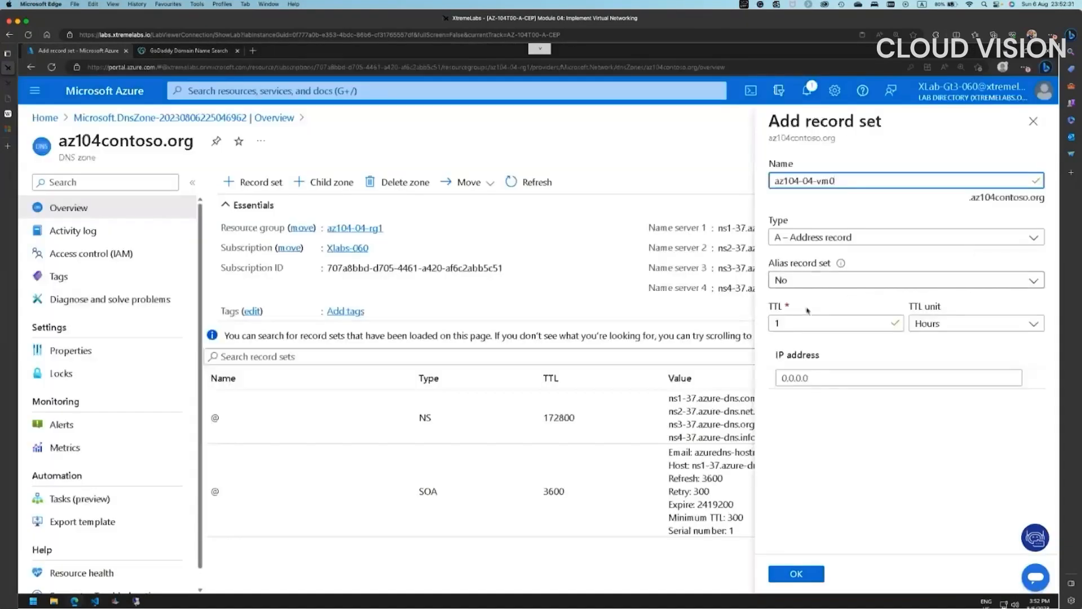
right_click(812, 380)
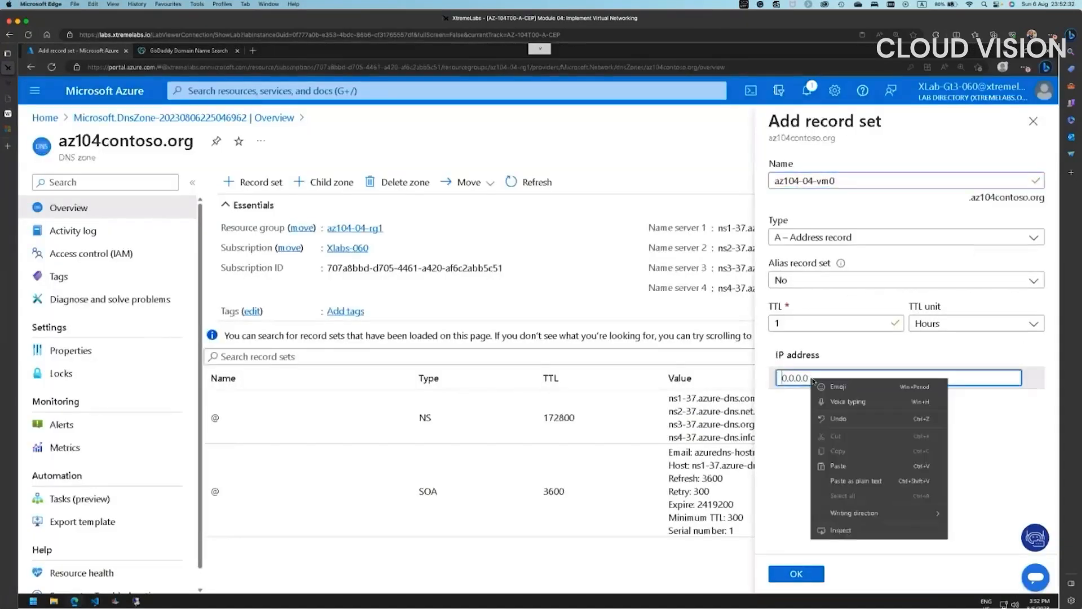
left_click(830, 463)
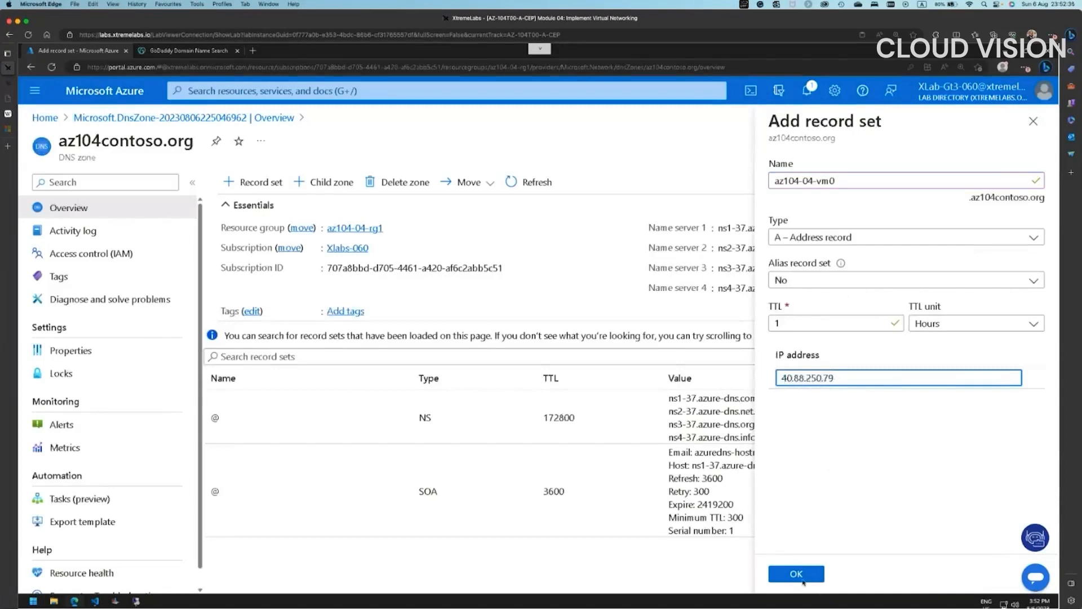
left_click(796, 573)
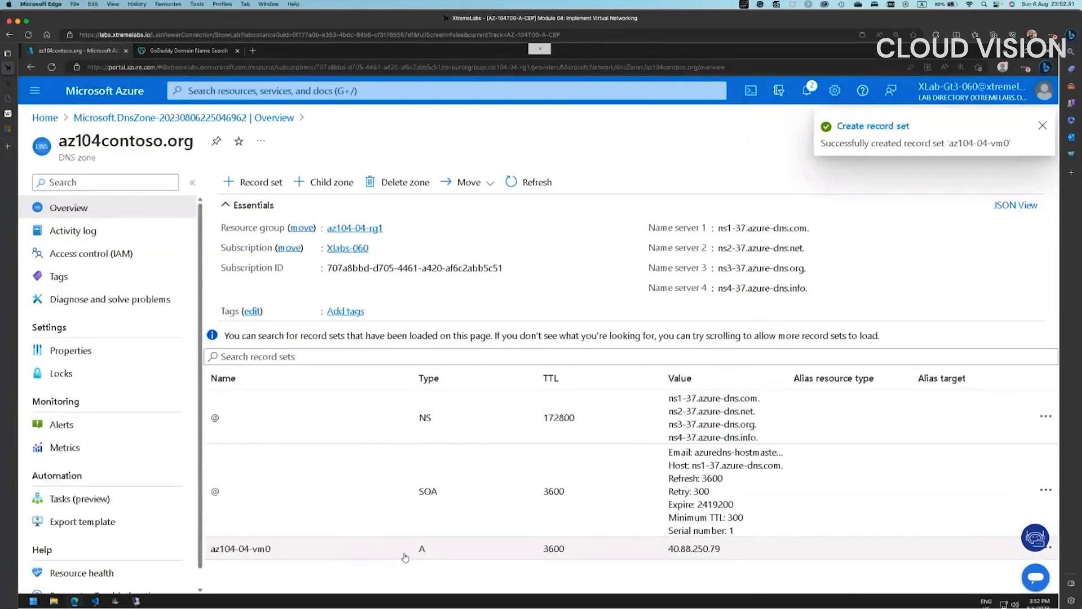
- Fill in a new record set named az104-04-vm1 with VM1's IP 40.88.217.44 from the notes
left_click(264, 188)
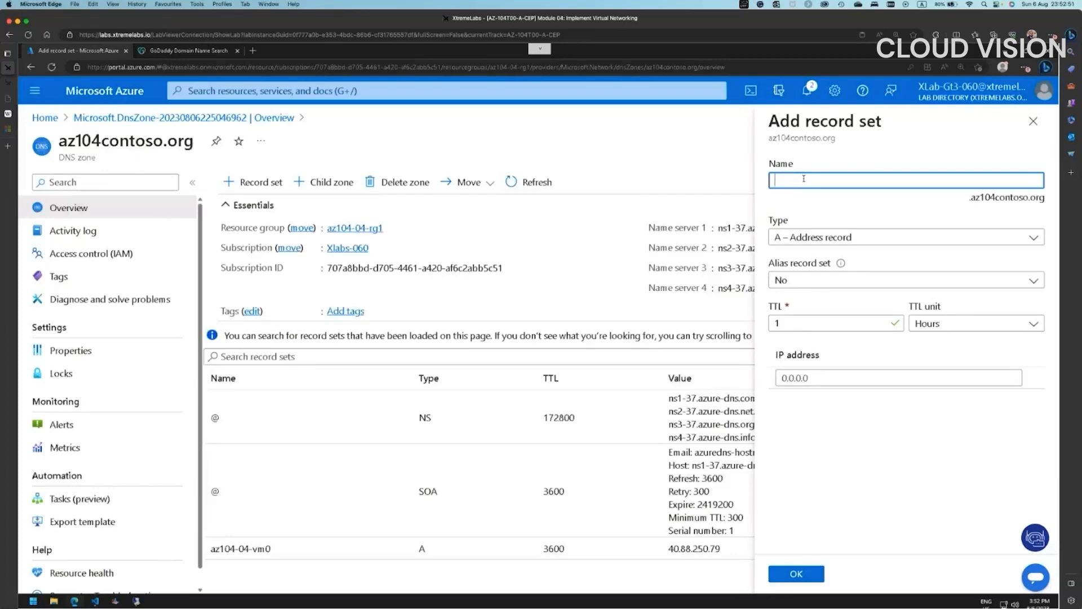
type("az104-04-vm1")
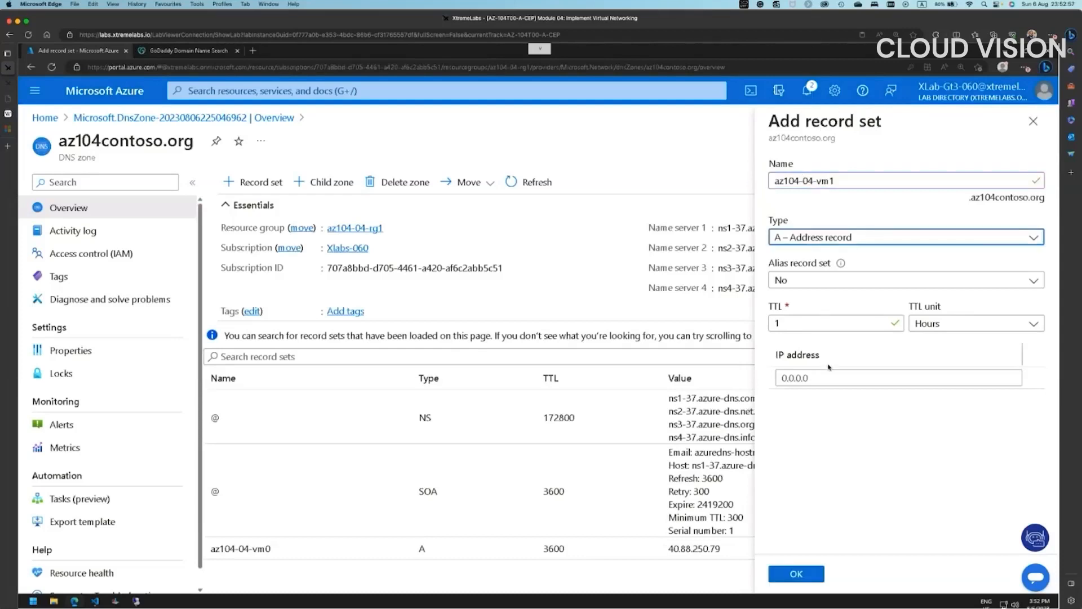
left_click(823, 366)
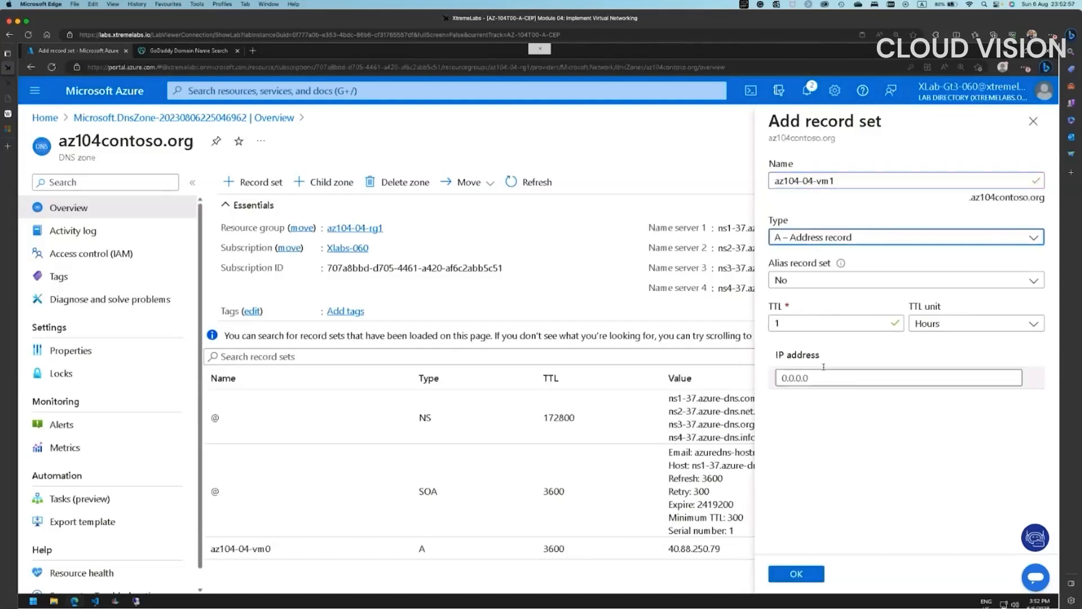
left_click(94, 601)
left_click_drag(140, 100, 94, 100)
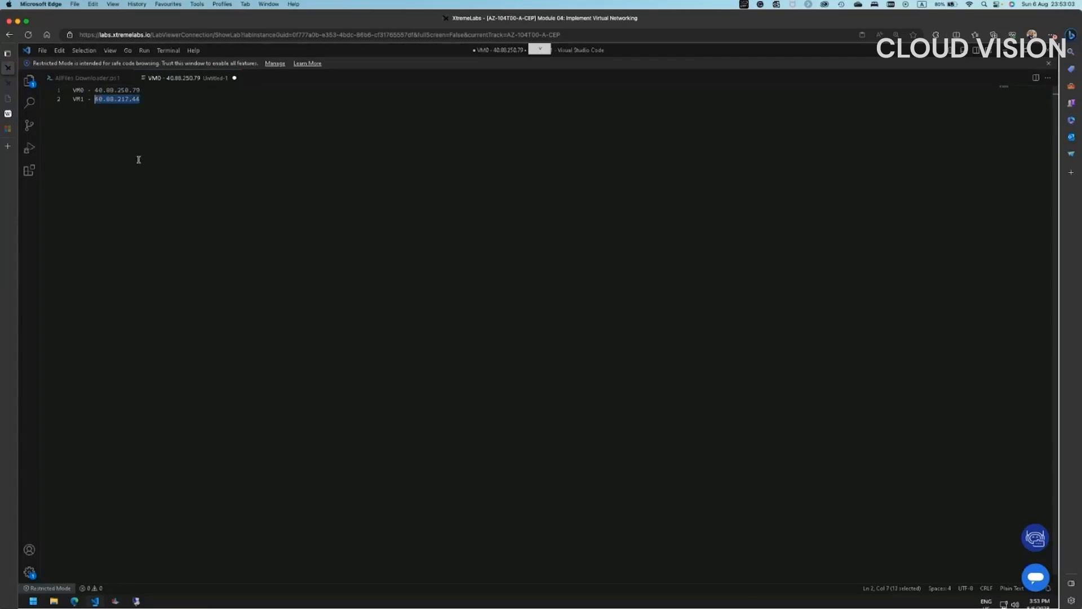
right_click(117, 99)
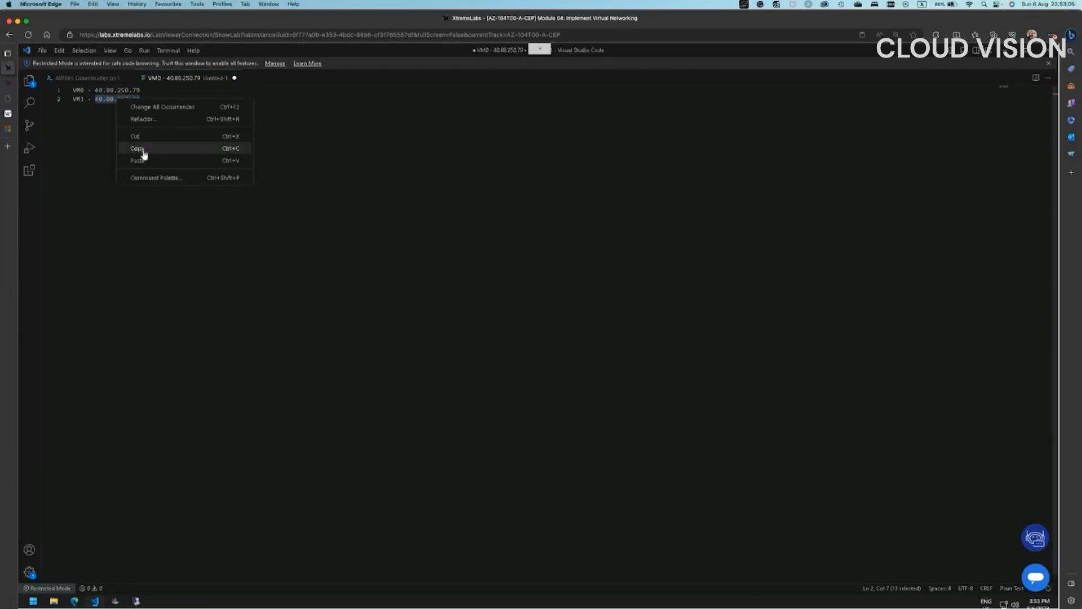
left_click(153, 150)
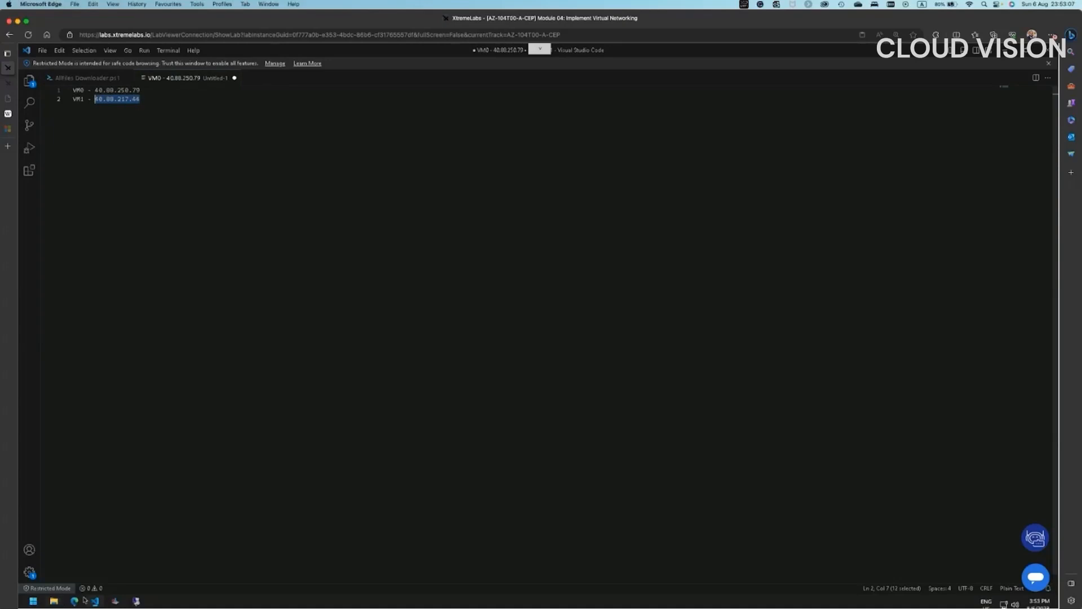
left_click(136, 601)
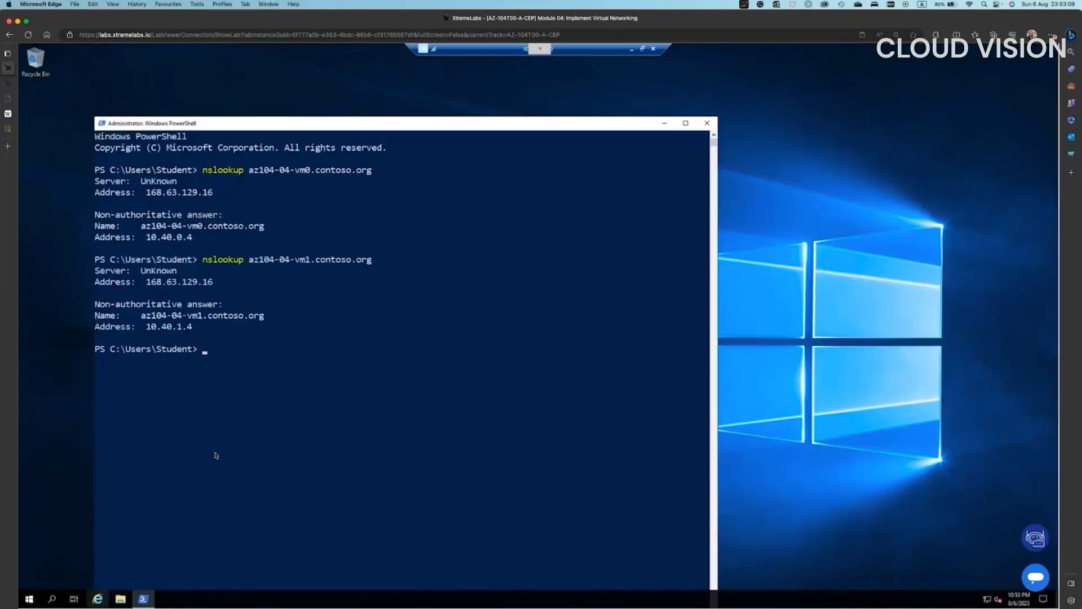
left_click(631, 50)
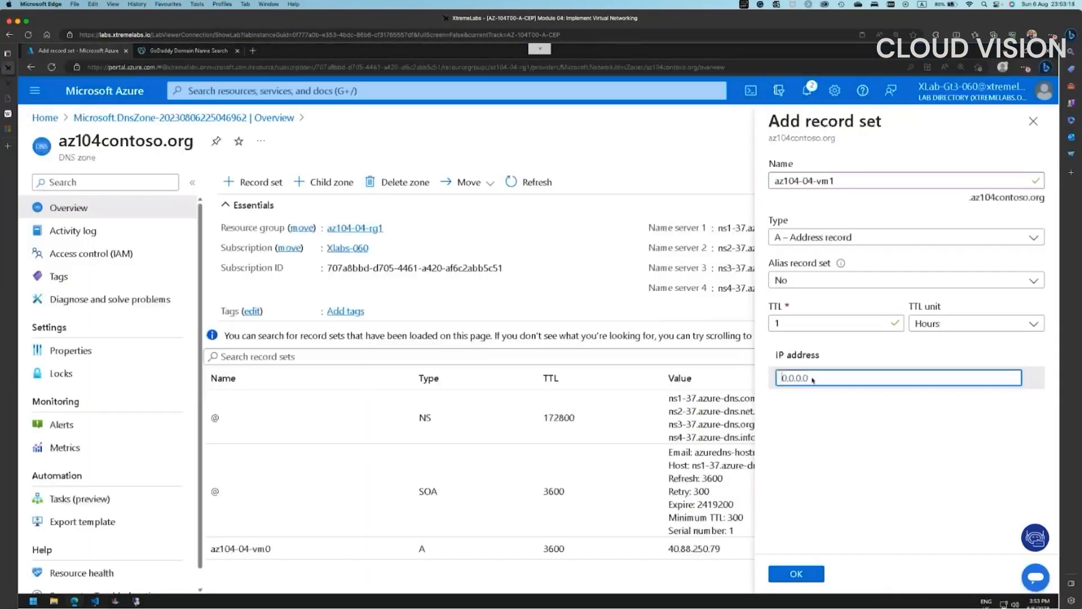
right_click(812, 379)
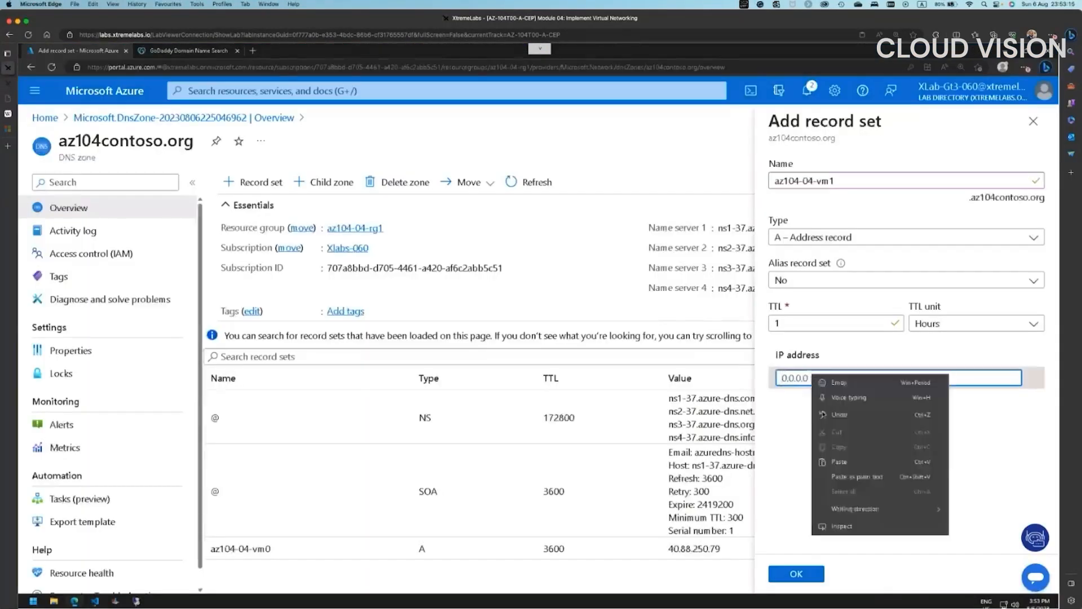
left_click(838, 462)
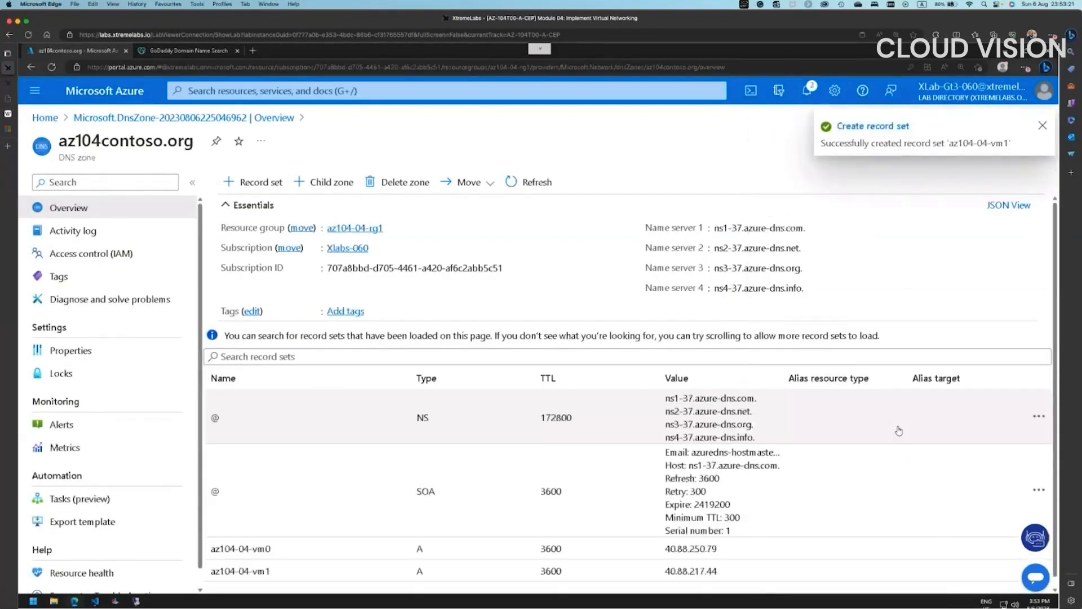
- Start another record set, then close the form and confirm discarding it unsaved
scroll(742, 530, "down", 1)
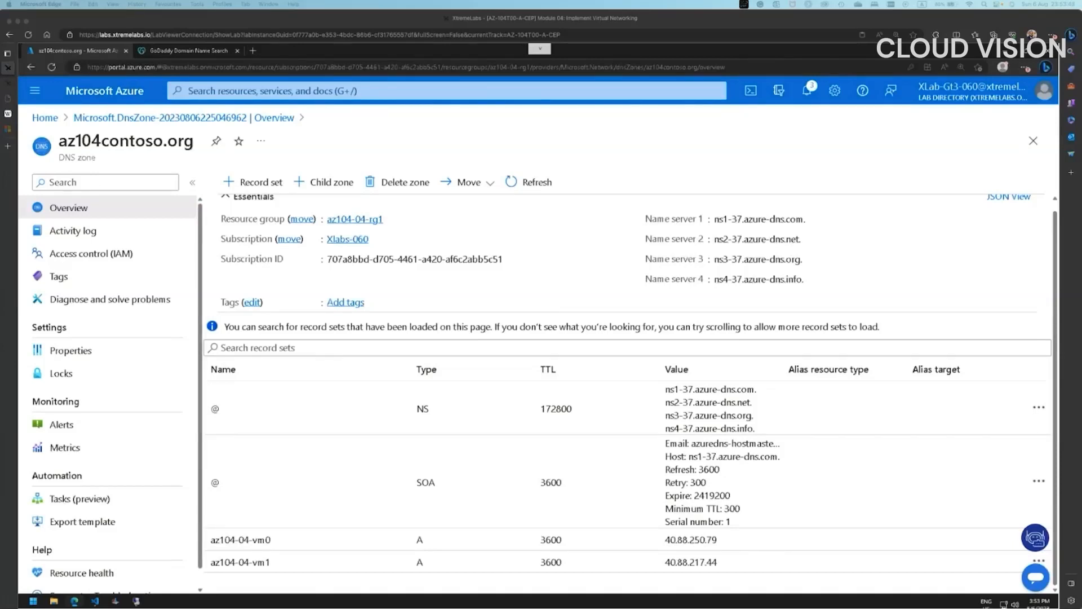
left_click(253, 182)
type("4-vm0.[dom")
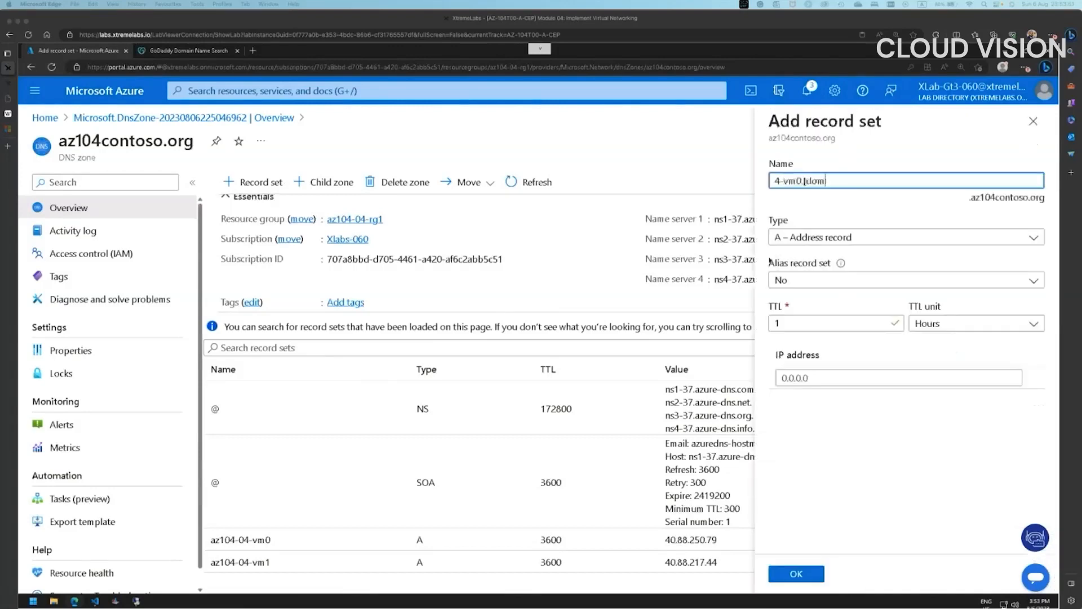
type("ain name] [Name serv")
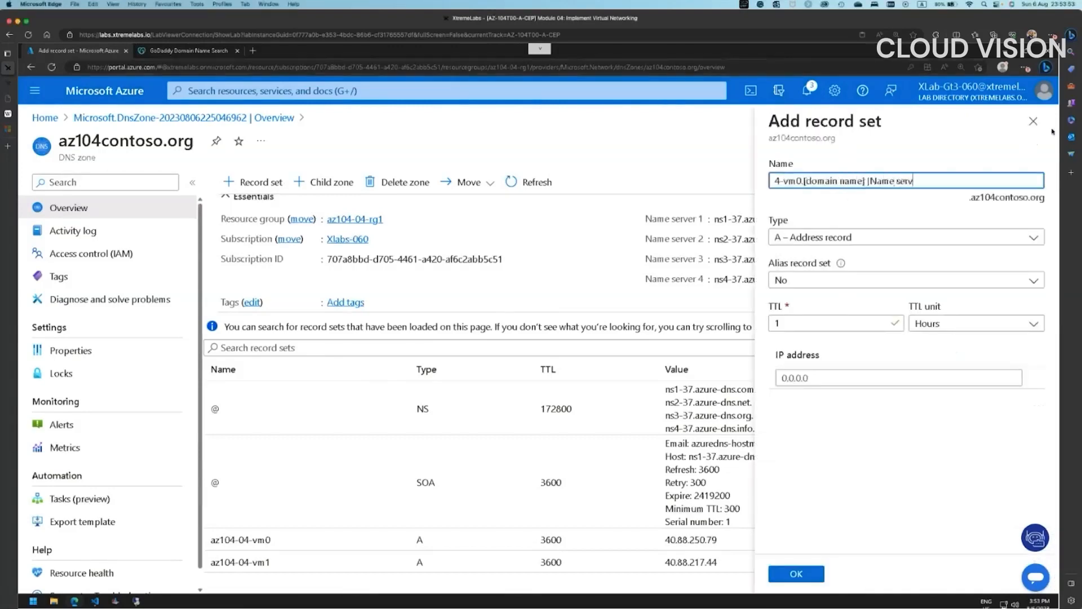
type("er 1]")
left_click(1033, 121)
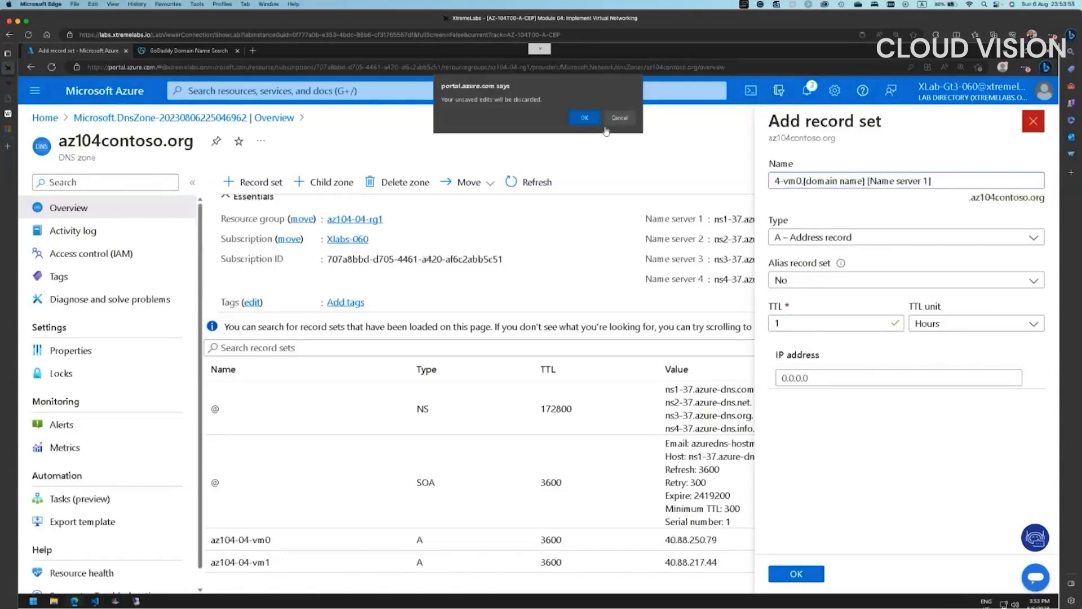
left_click(586, 119)
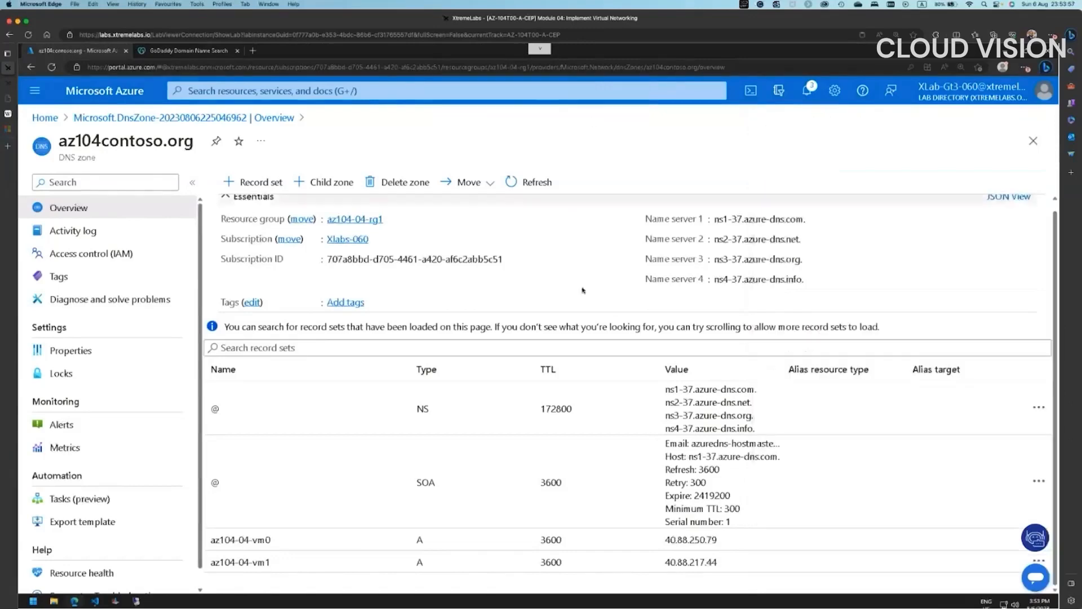
- Paste the nslookup command template onto line 5 of the notes, clearing the [domain name] placeholder
left_click(94, 601)
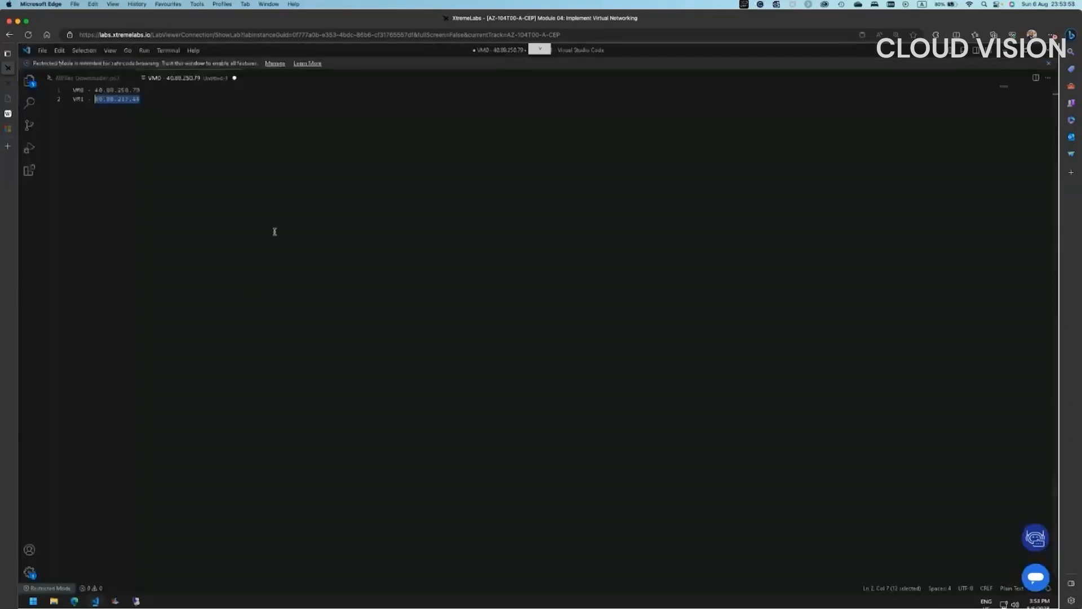
left_click(277, 207)
key("Return")
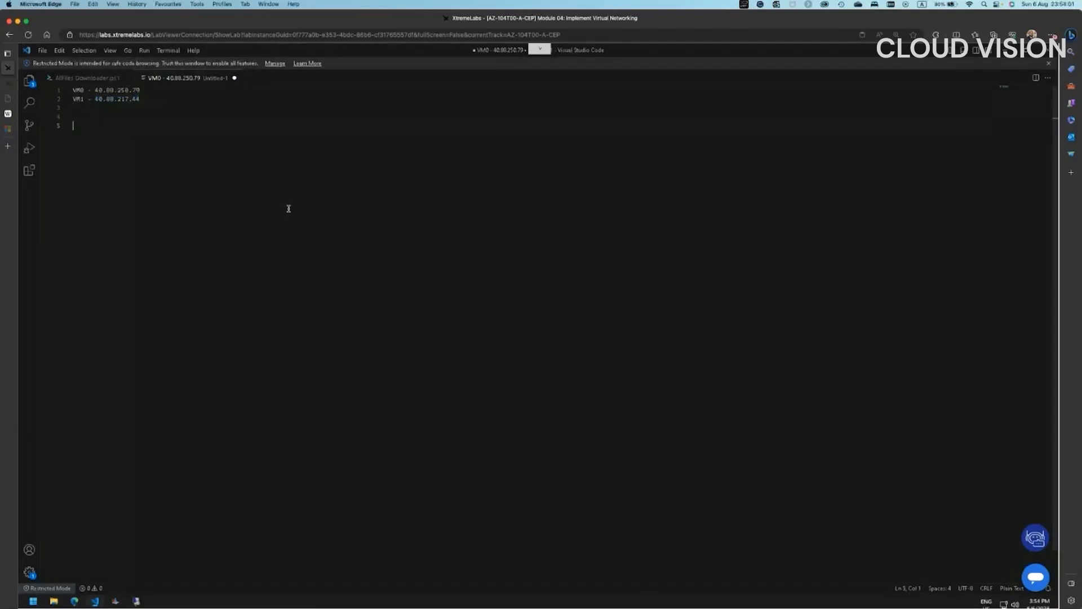
key("ctrl+v")
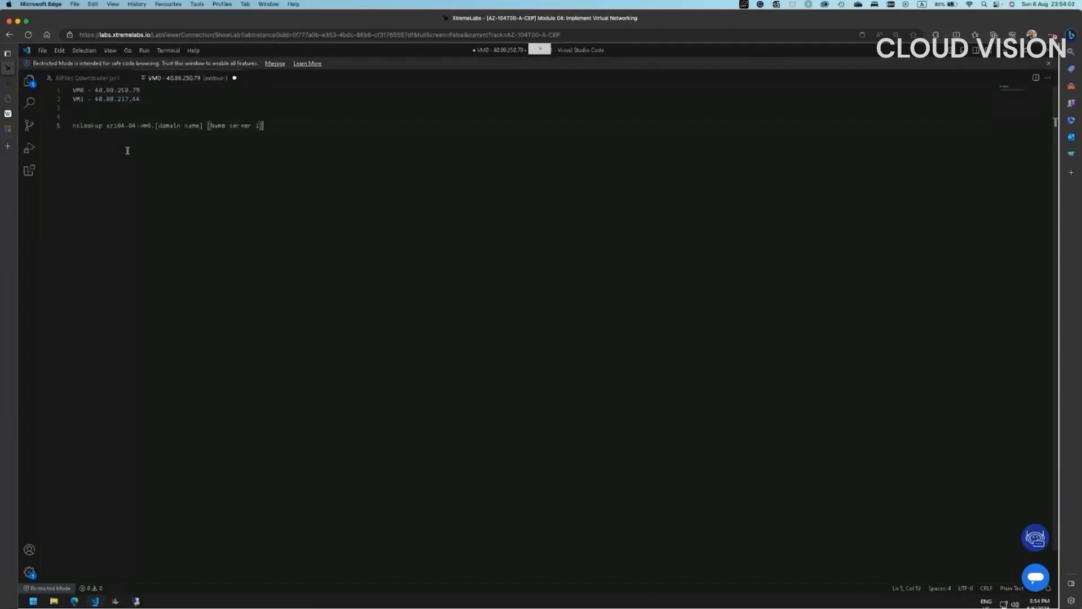
left_click_drag(155, 125, 203, 125)
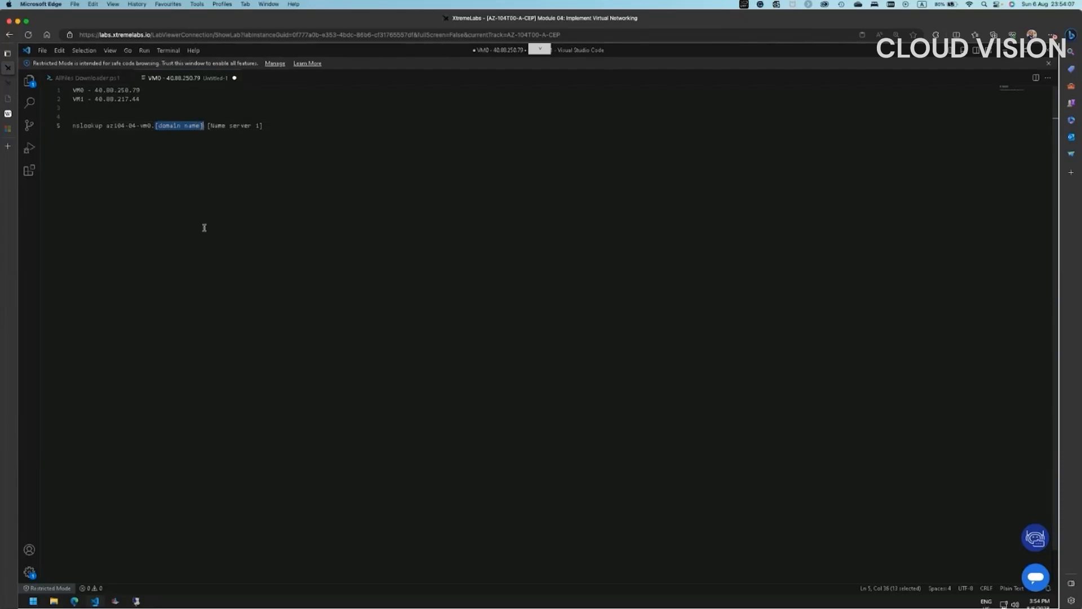
type("10")
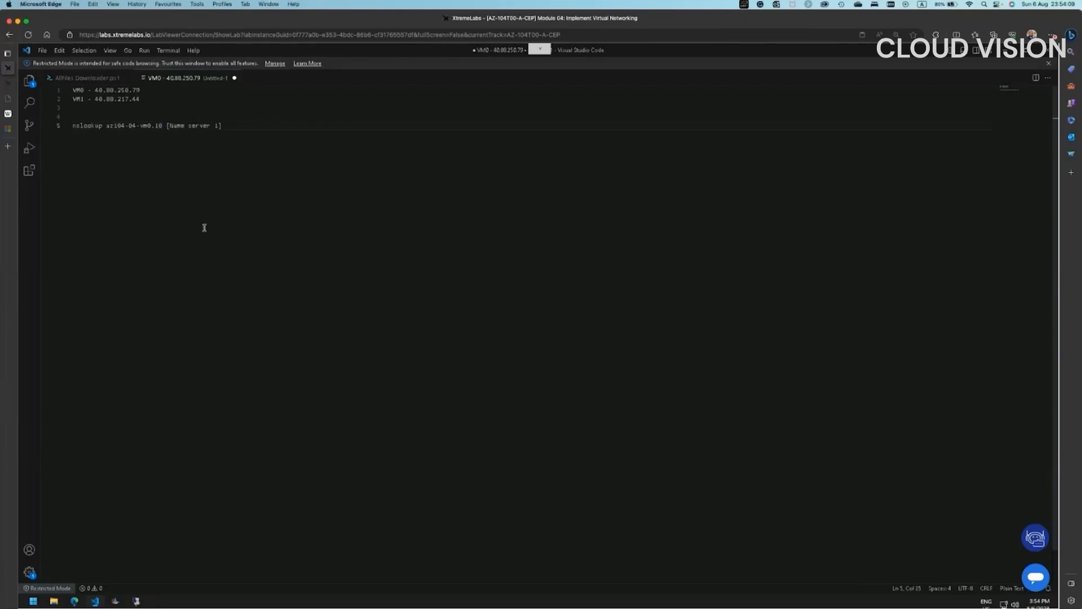
key("BackSpace")
key("BackSpace")
- Copy the az104-04-vm0 record name and append az104contoso.org after 'vm0.' in the command
left_click(75, 601)
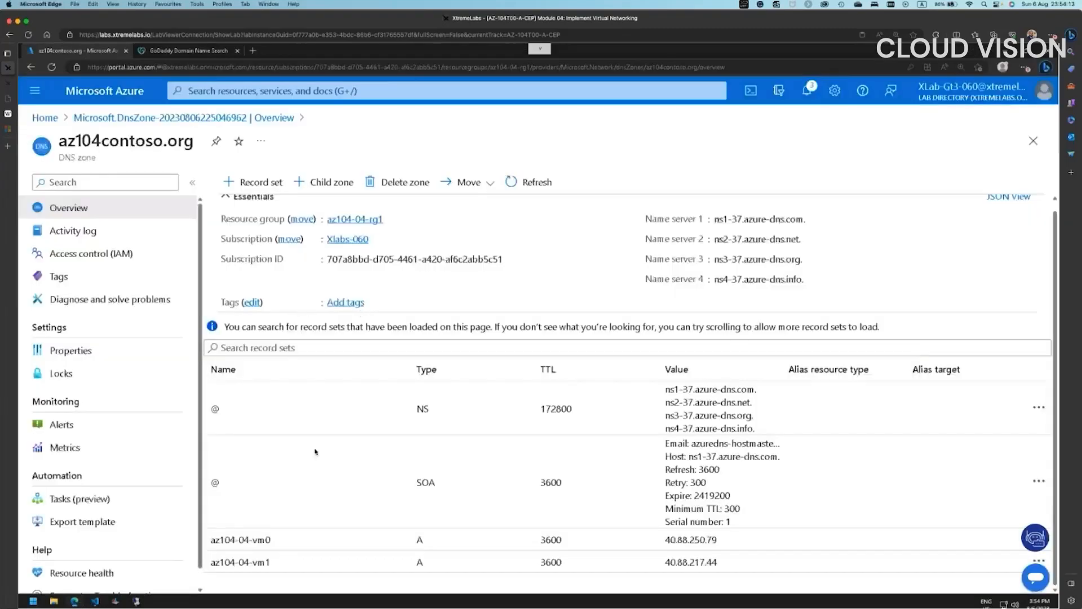
left_click_drag(272, 540, 210, 539)
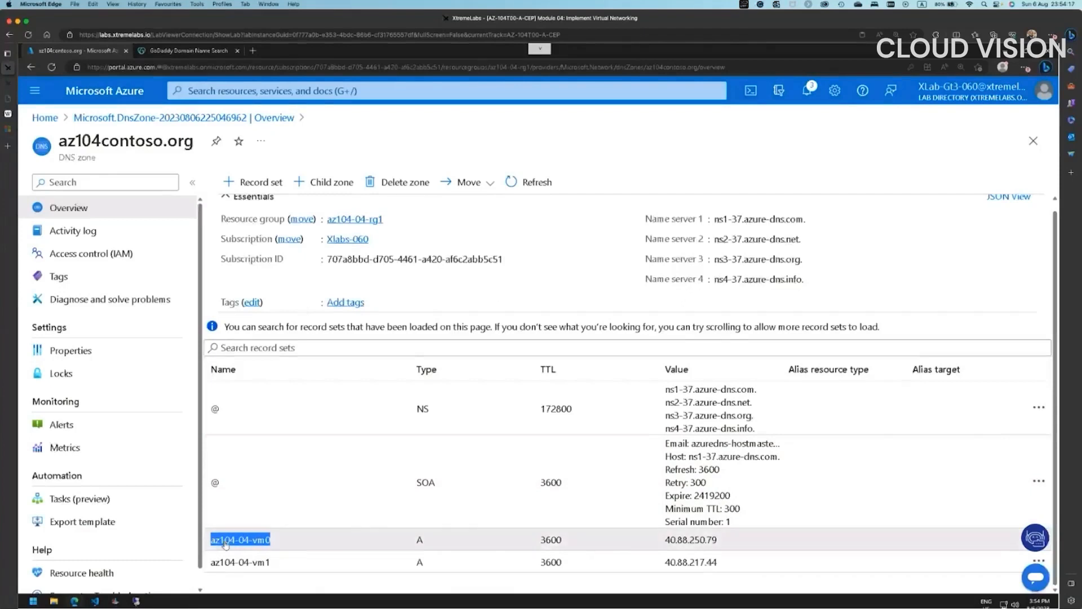
right_click(225, 544)
left_click(259, 361)
left_click(94, 601)
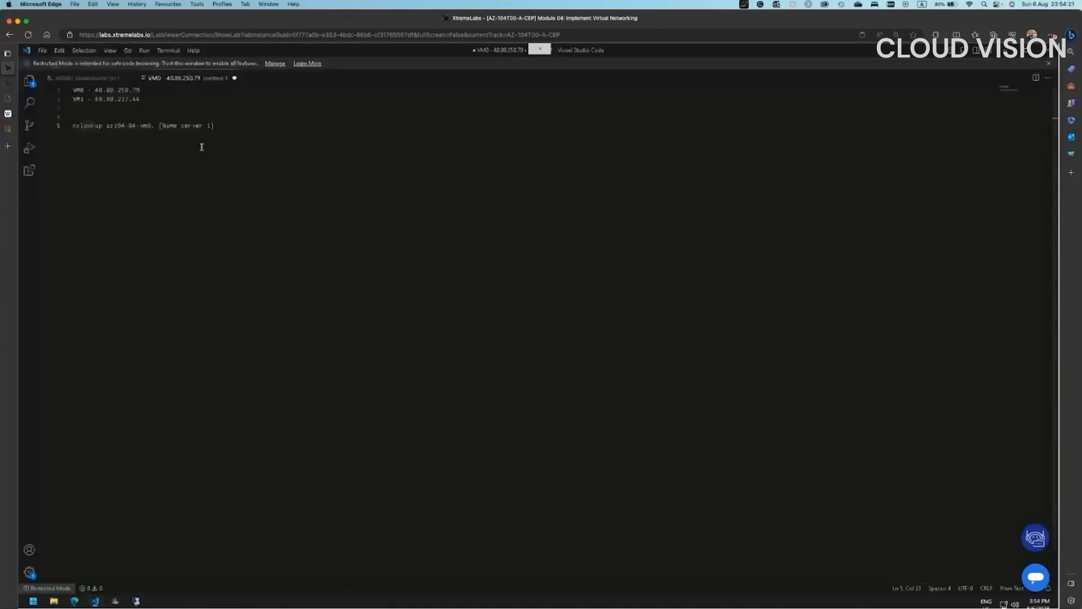
left_click(233, 202)
key("ctrl+equal")
key("ctrl+equal")
key("ctrl+equal")
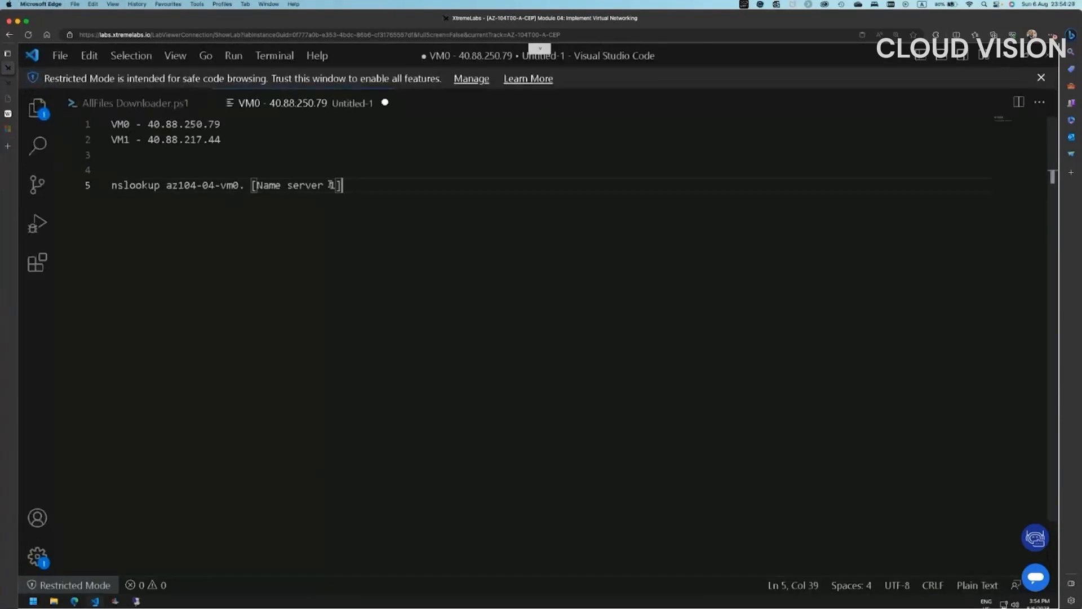
left_click(243, 185)
type("az10")
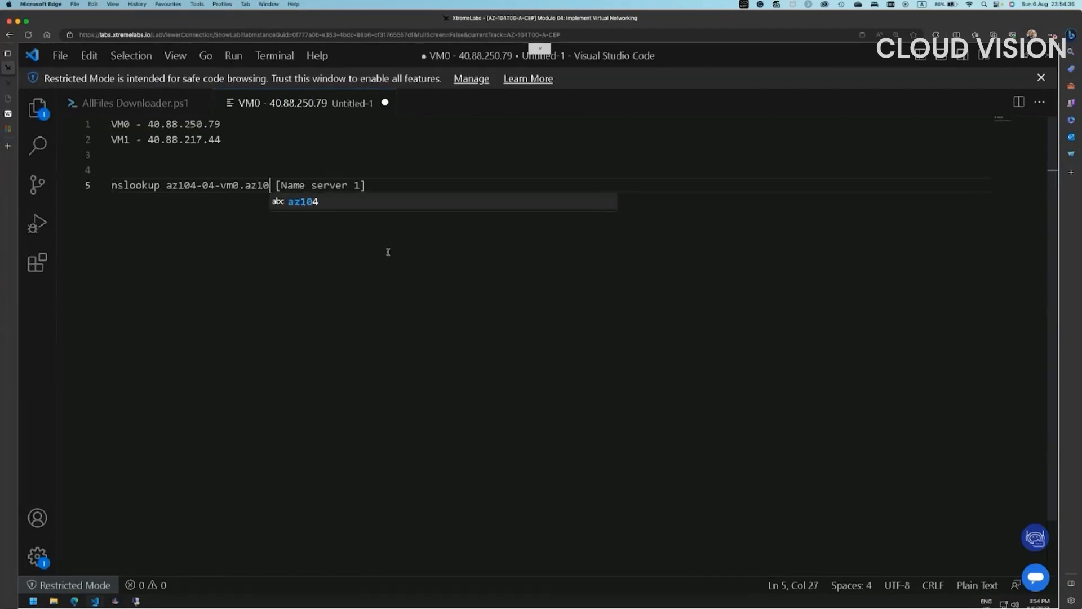
type("4")
type("conto")
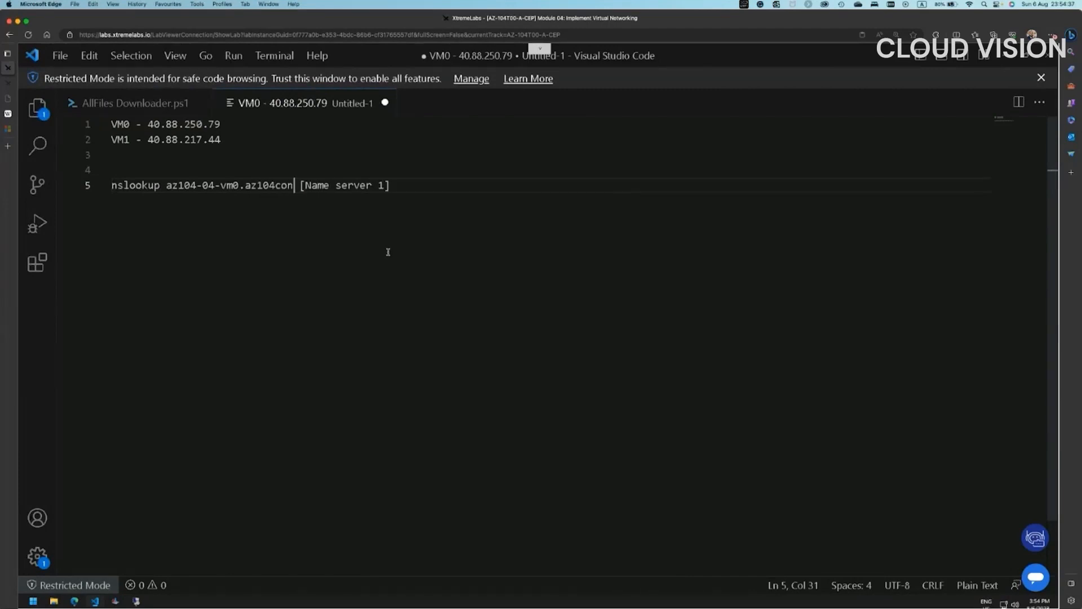
type("so.org")
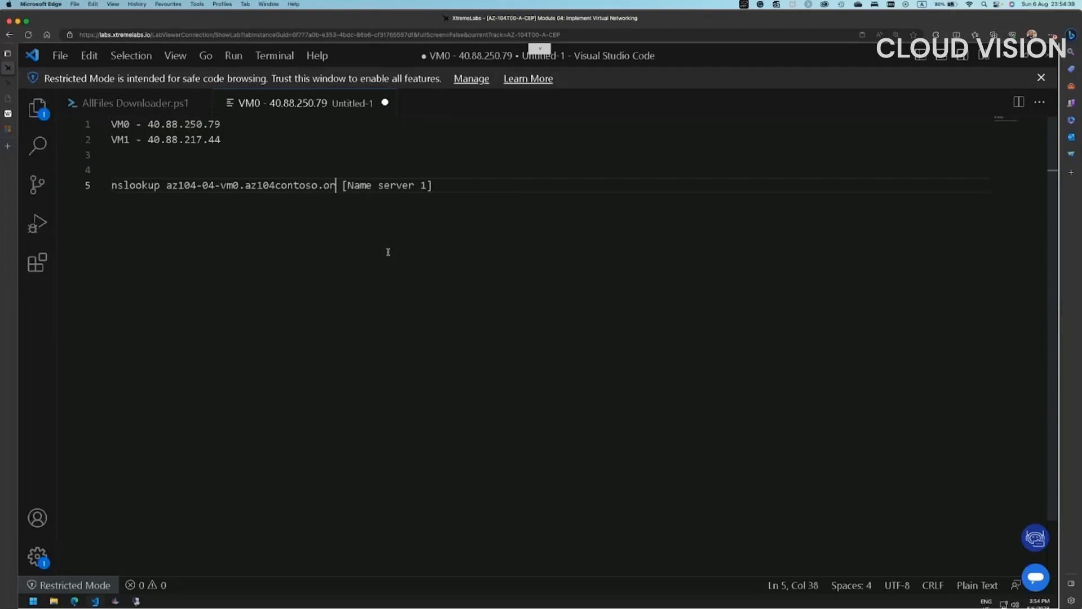
left_click(75, 601)
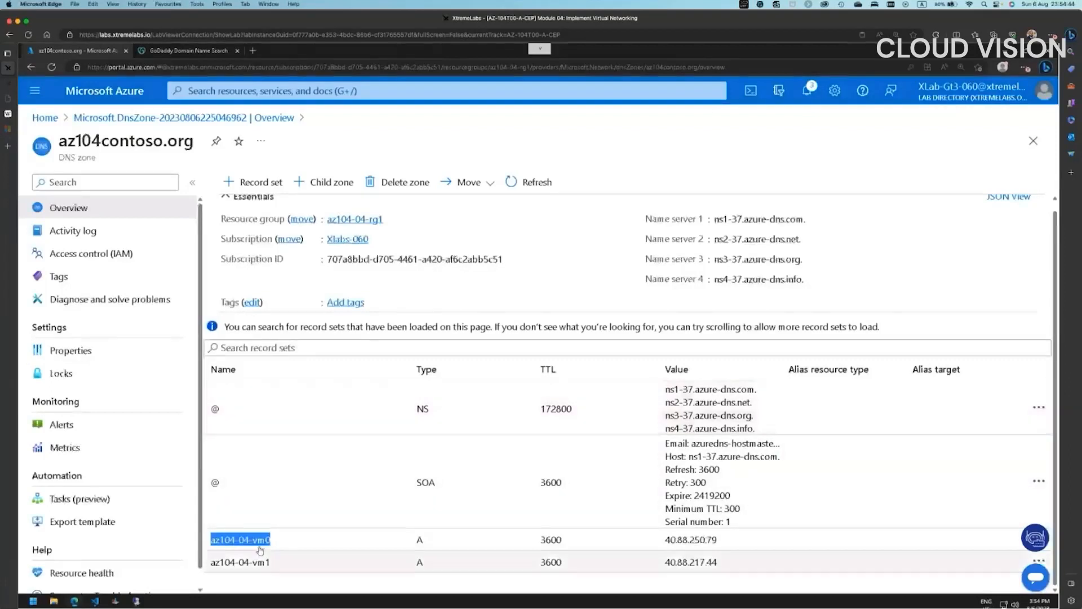
- Copy the az104-04-vm0 record's full domain name and paste it over the host name in the command
left_click(292, 541)
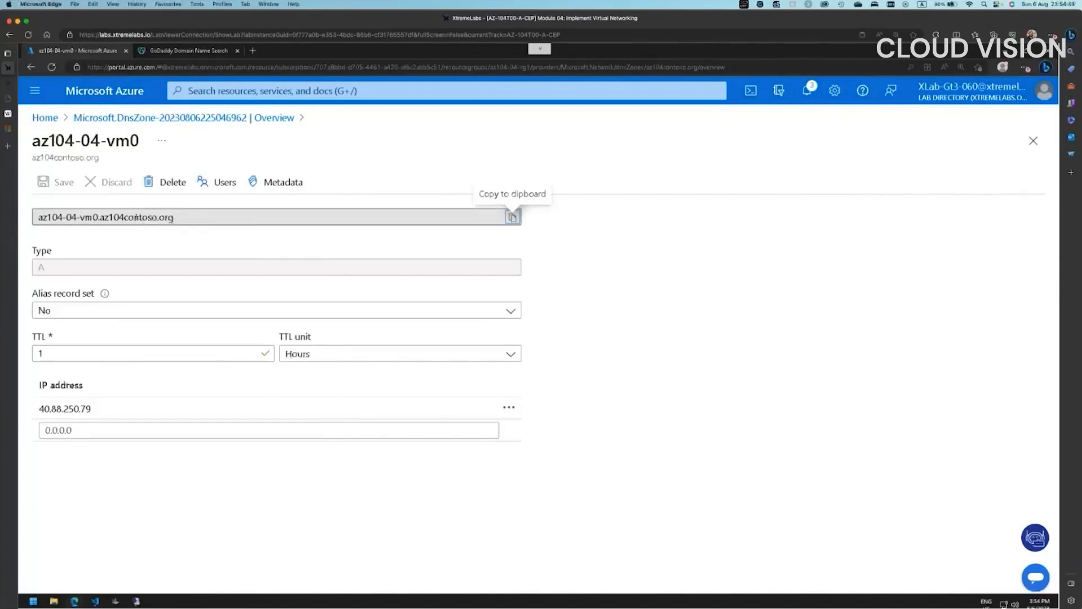
left_click_drag(182, 217, 21, 221)
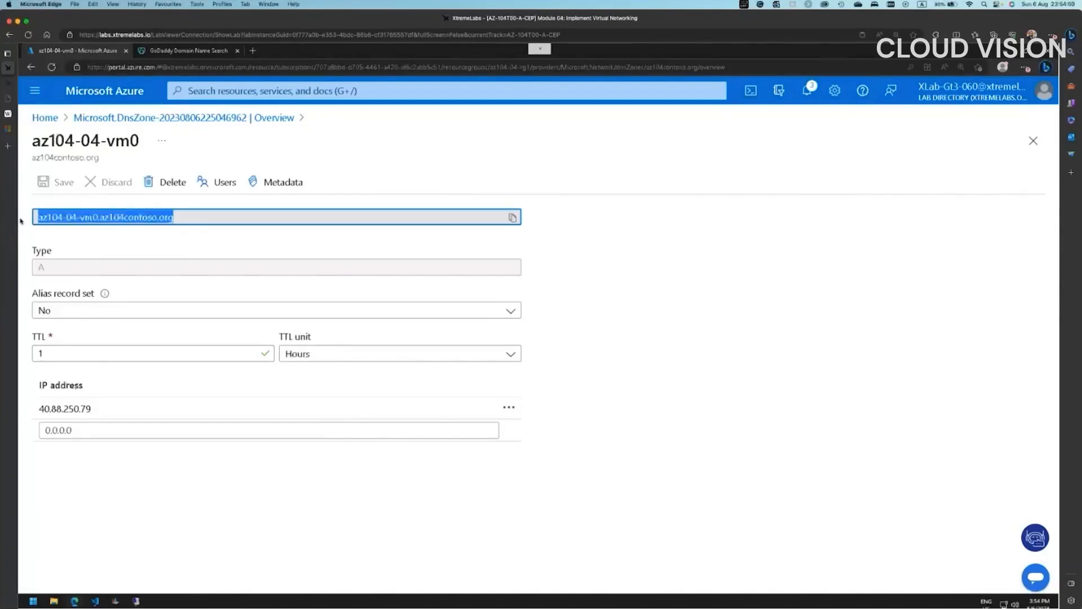
right_click(92, 220)
left_click(122, 229)
left_click(97, 602)
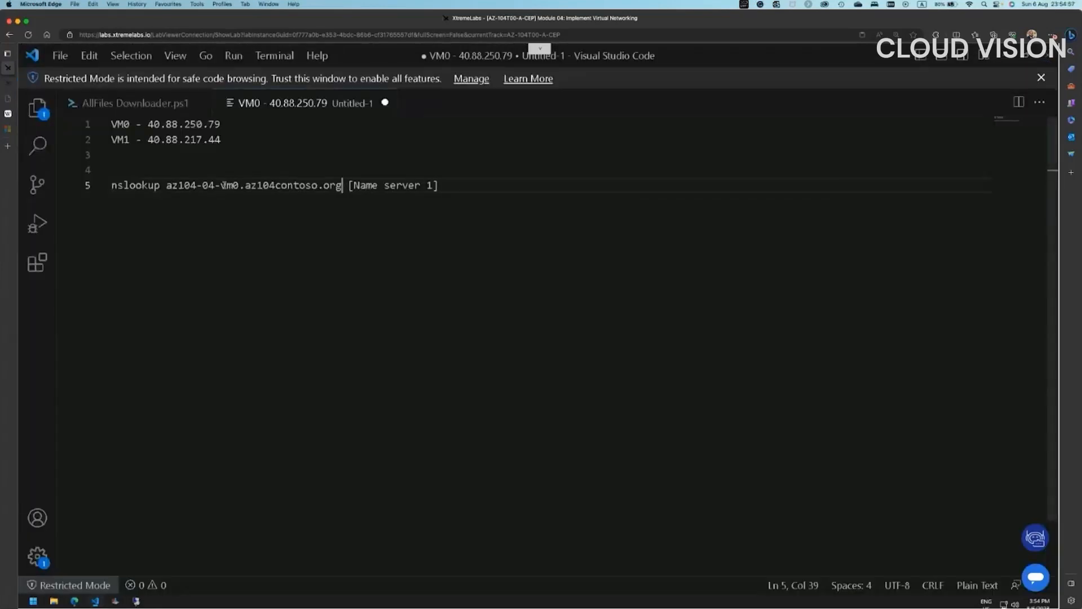
left_click_drag(167, 185, 343, 185)
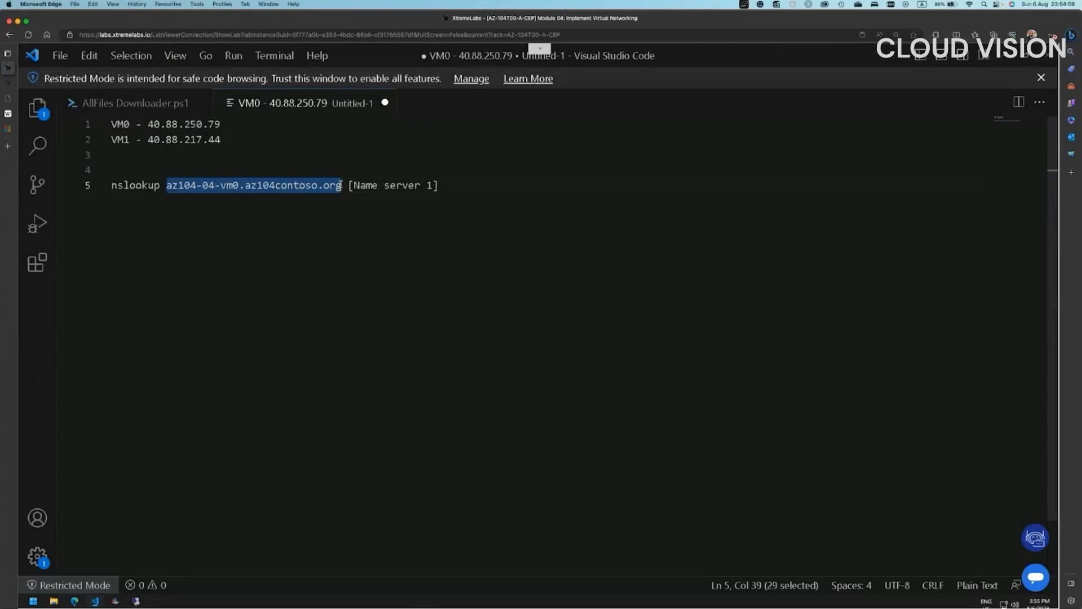
right_click(304, 186)
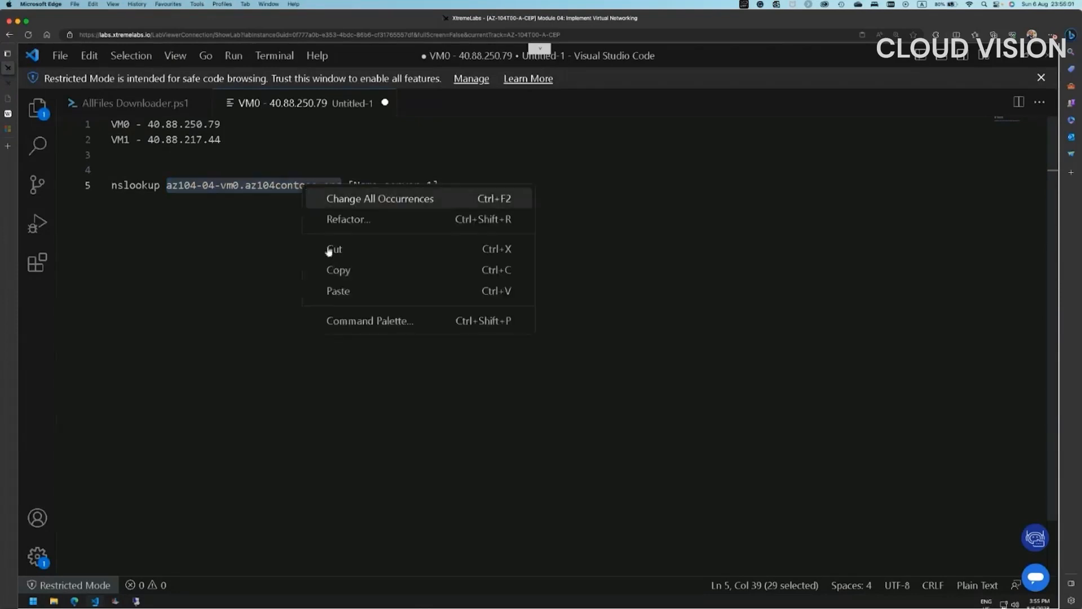
left_click(332, 291)
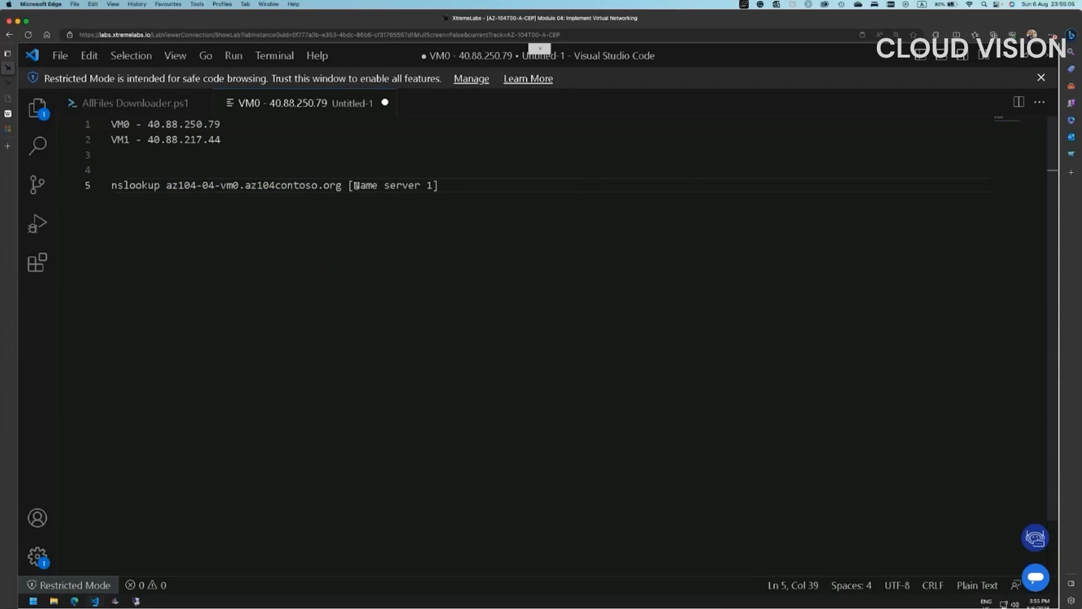
- Delete the [Name server 1] placeholder and close the record set pane
left_click_drag(356, 185, 483, 187)
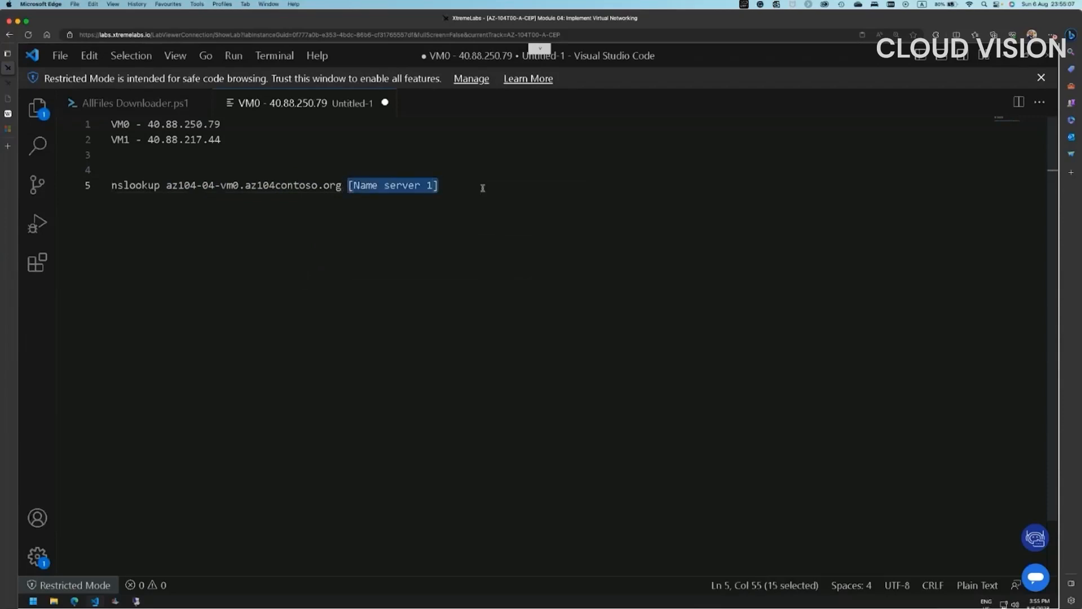
key("BackSpace")
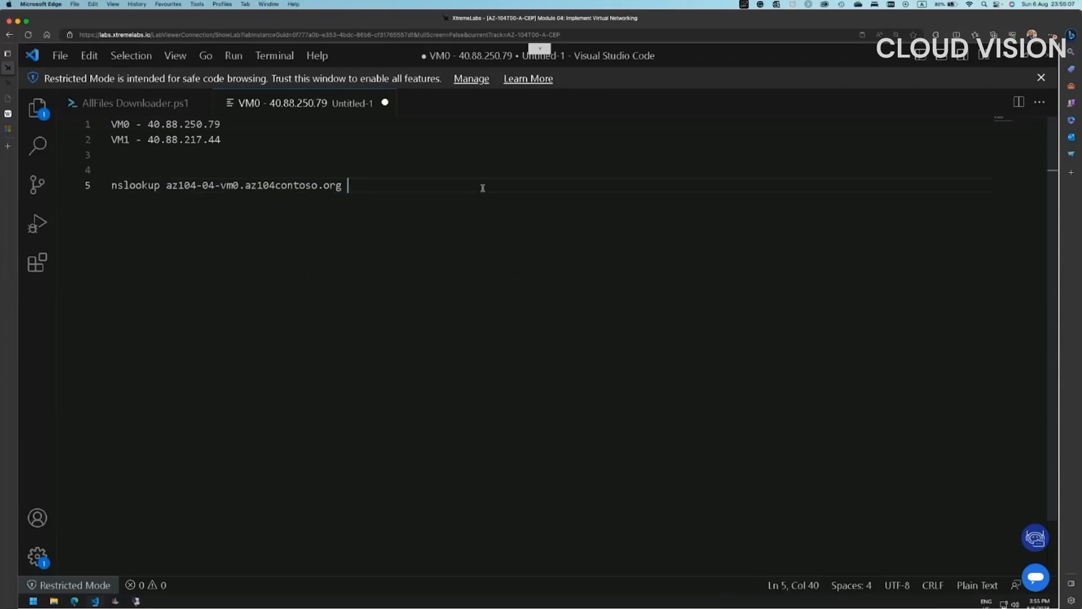
left_click(75, 601)
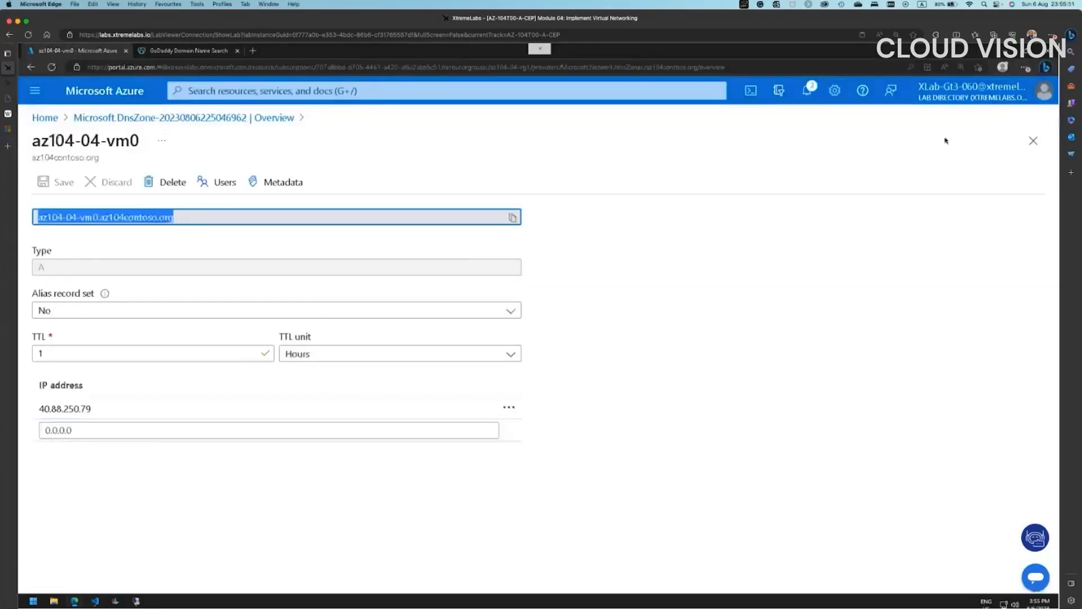
left_click(1033, 140)
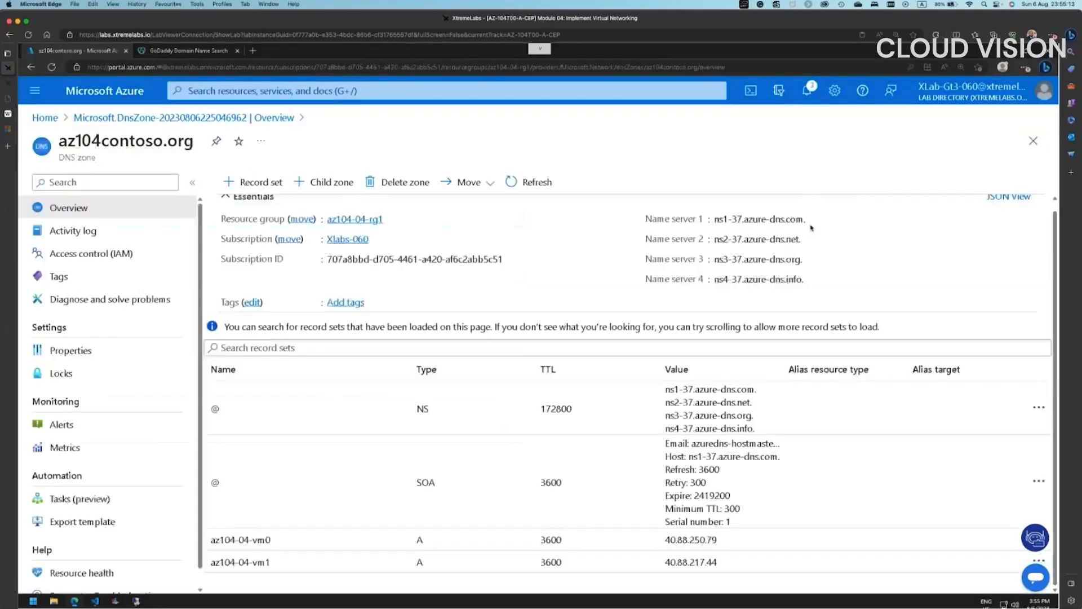
- Append ns1-37.azure-dns.com without its trailing dot to the command and copy the finished line
left_click(814, 220)
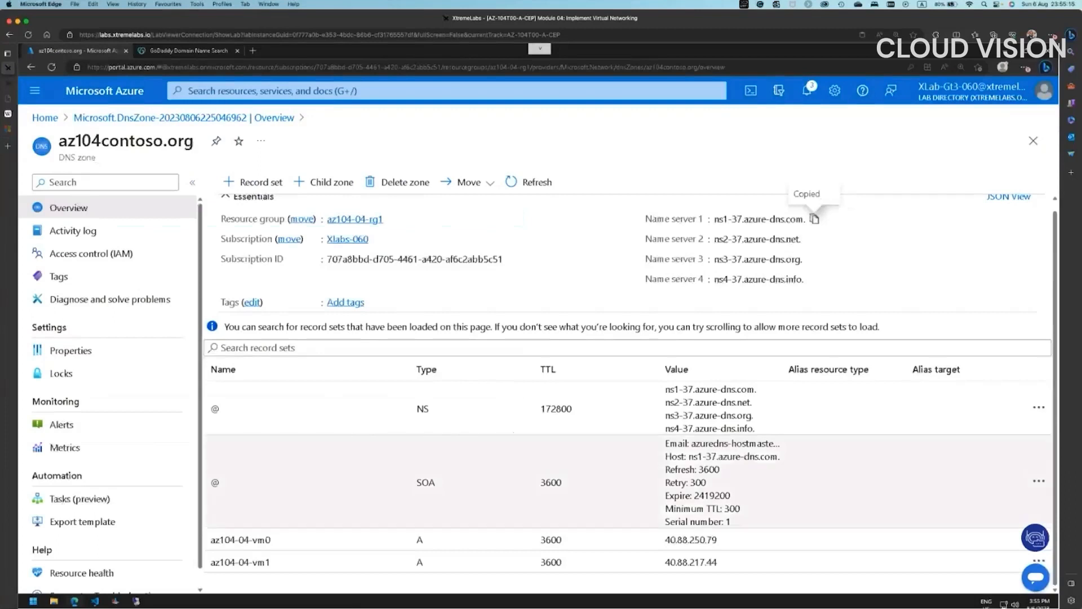
left_click(95, 601)
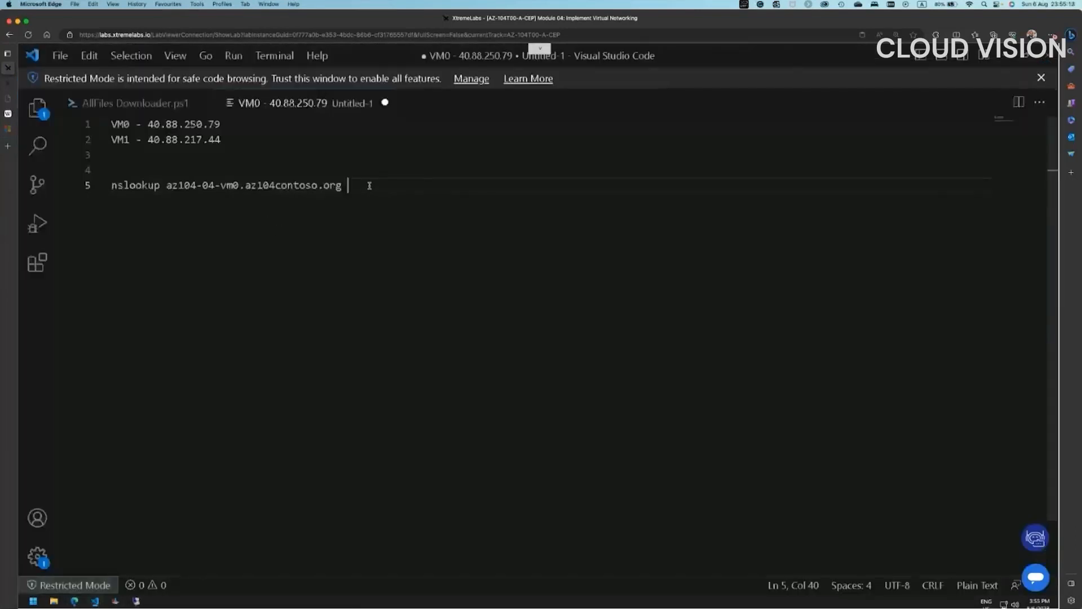
right_click(367, 184)
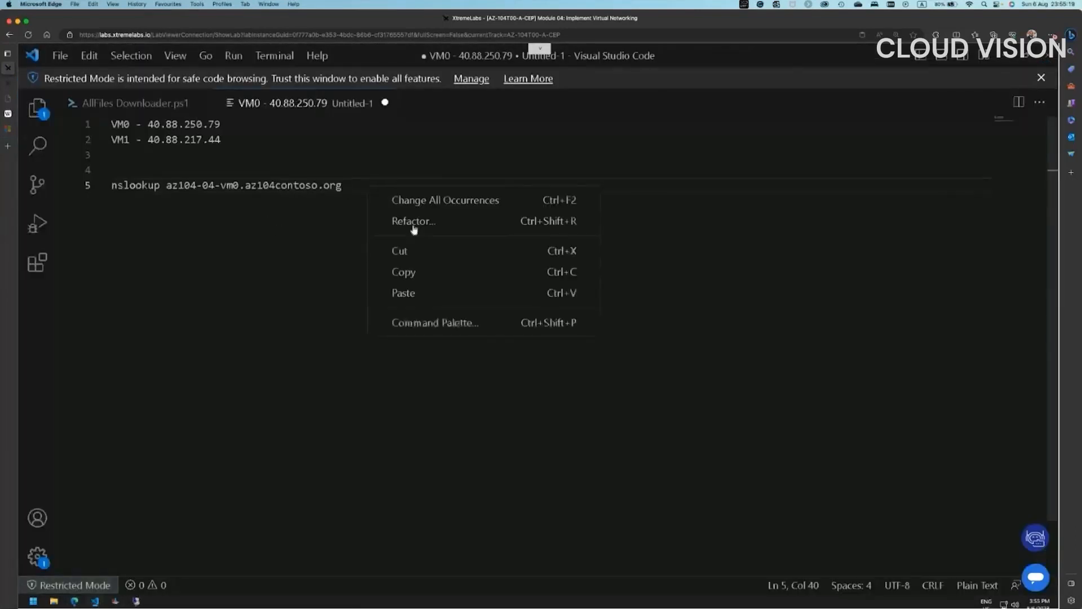
left_click(406, 292)
key("BackSpace")
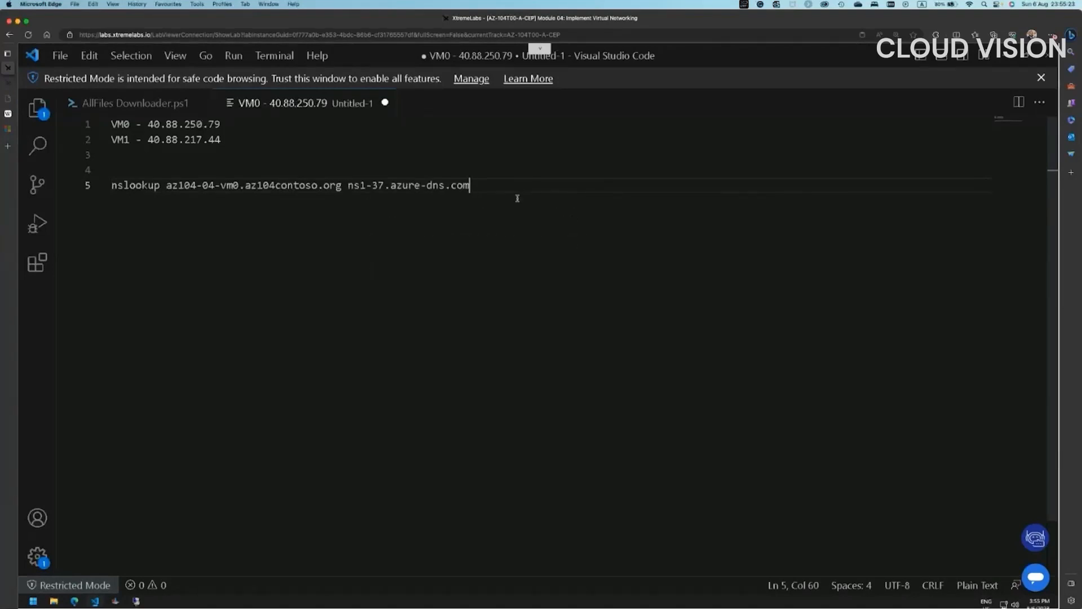
left_click(112, 186, "shift")
right_click(127, 195)
left_click(161, 272)
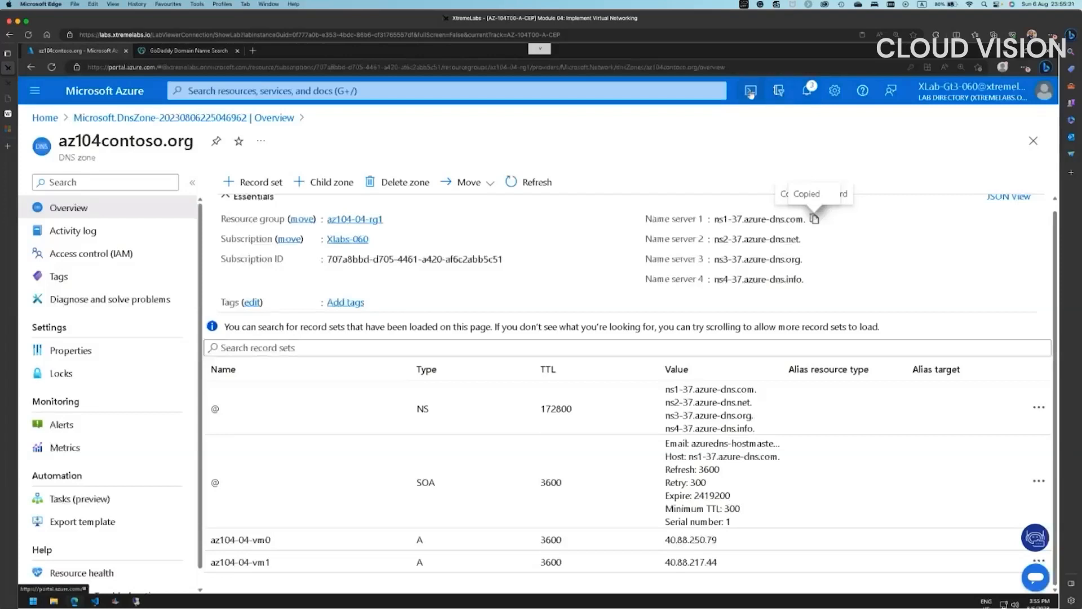
- In Cloud Shell, run the nslookup for az104-04-vm0, which returns 40.88.250.79
left_click(751, 91)
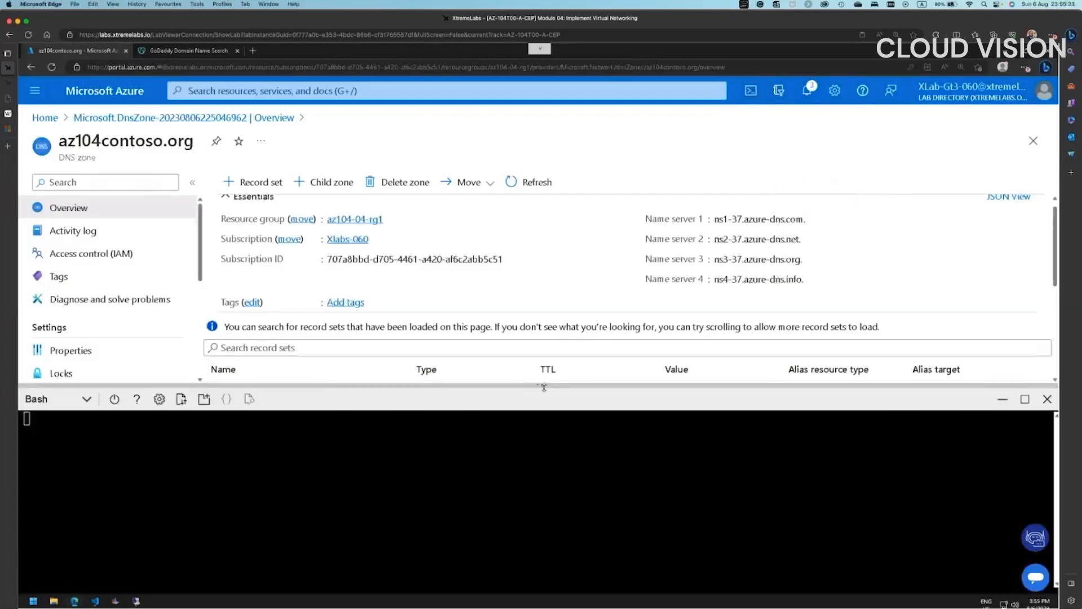
left_click_drag(544, 387, 543, 279)
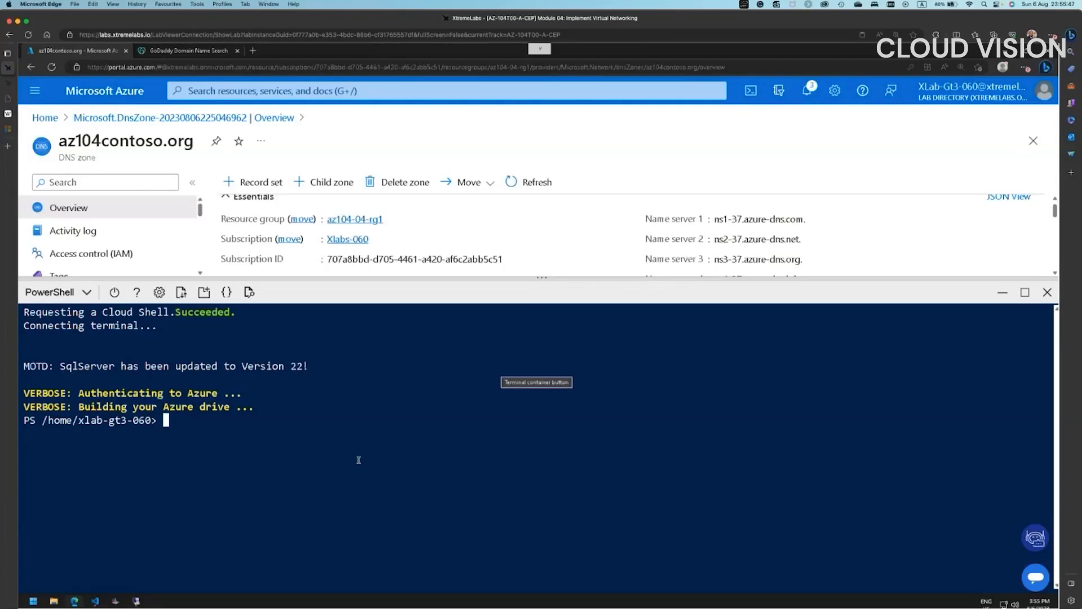
right_click(378, 422)
left_click(410, 509)
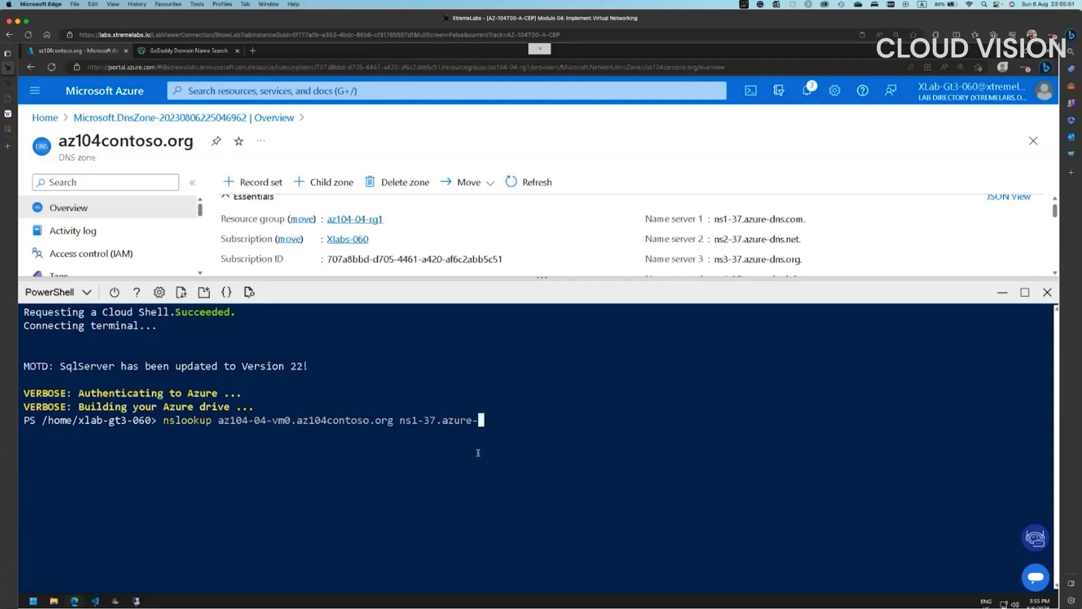
key("Return")
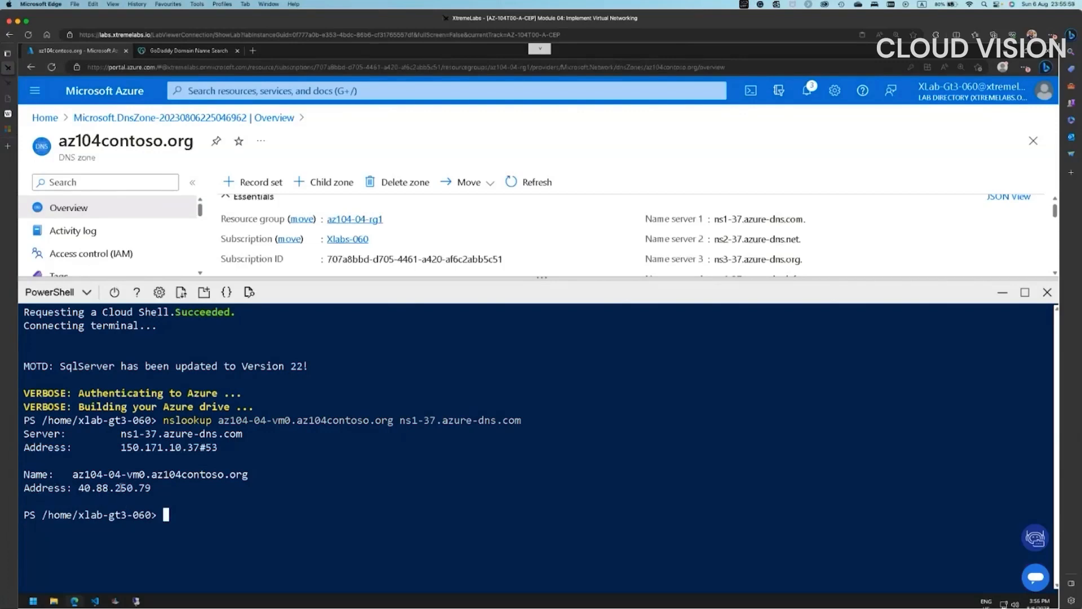
left_click_drag(79, 488, 149, 488)
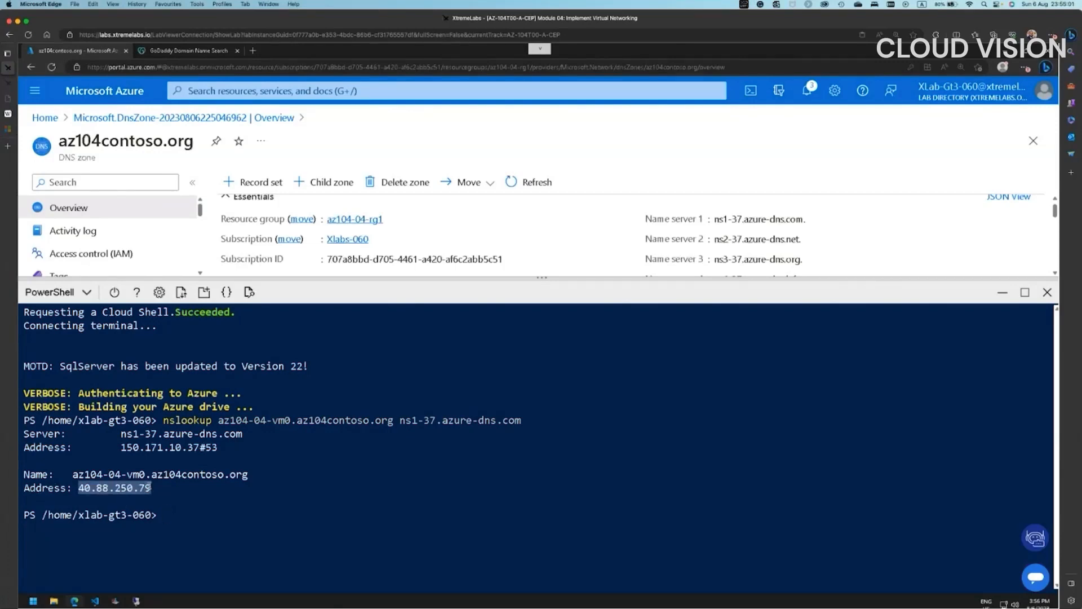
left_click(195, 515)
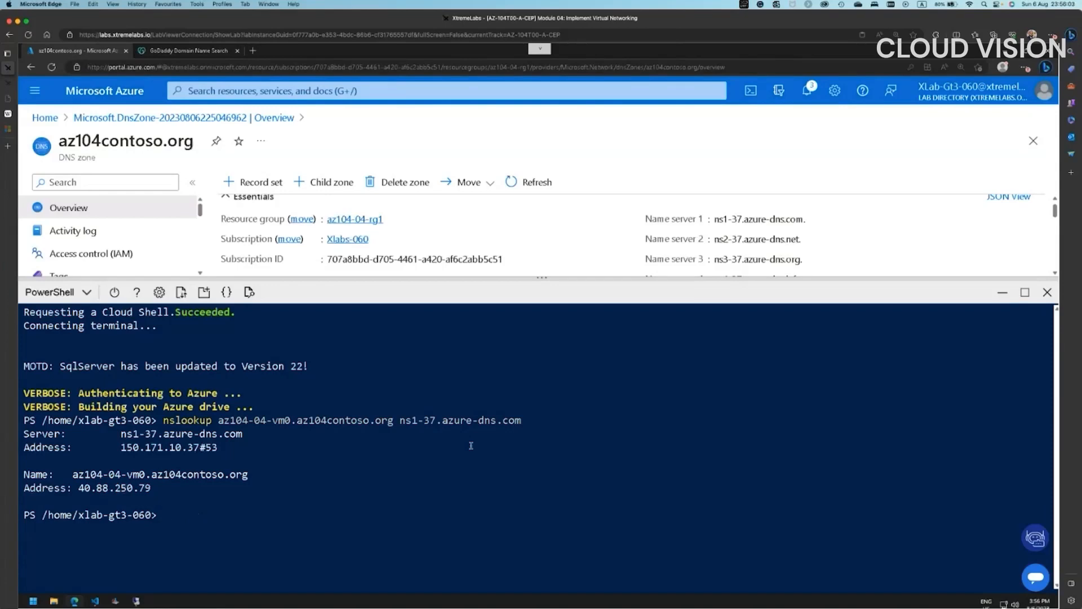
- Rerun the lookup with vm0 changed to vm1, resolving az104-04-vm1 to 40.88.217.44
key("Up")
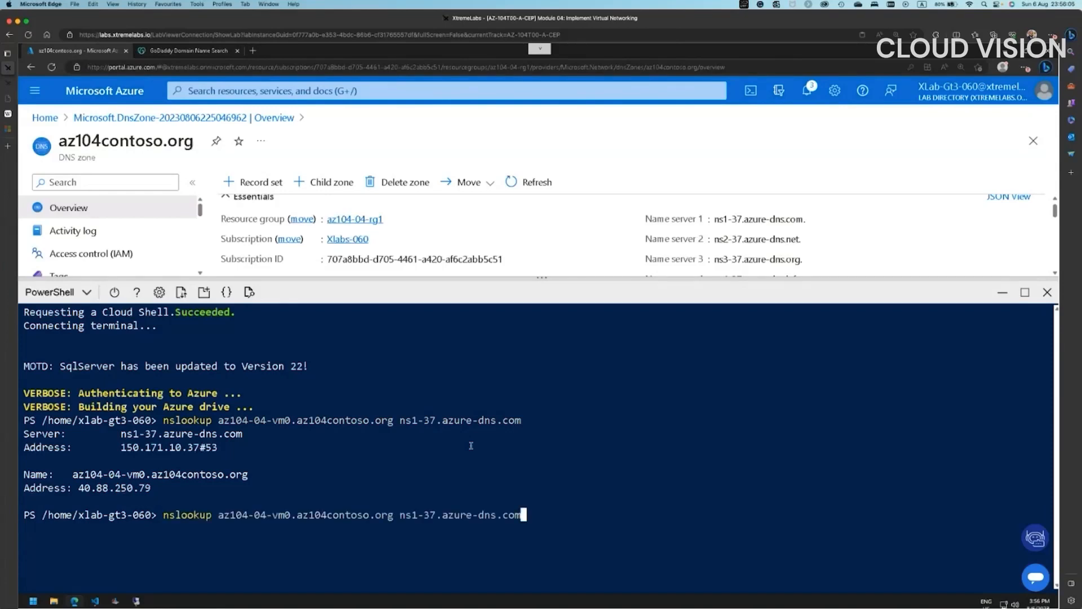
key("Left")
key("Left")
key("Left")
key("Left")
key("Left")
key("Left")
key("Left")
key("Left")
key("Left")
key("Left")
key("Left")
key("Left")
key("Left")
key("Left")
key("Left")
key("Left")
key("Left")
key("Left")
key("Left")
key("Left")
key("Left")
key("Left")
key("Left")
key("Left")
key("Left")
key("Left")
key("Left")
key("Left")
key("Left")
key("Left")
key("Left")
key("Left")
key("Left")
key("Left")
key("Left")
key("Left")
key("BackSpace")
type("1")
key("Return")
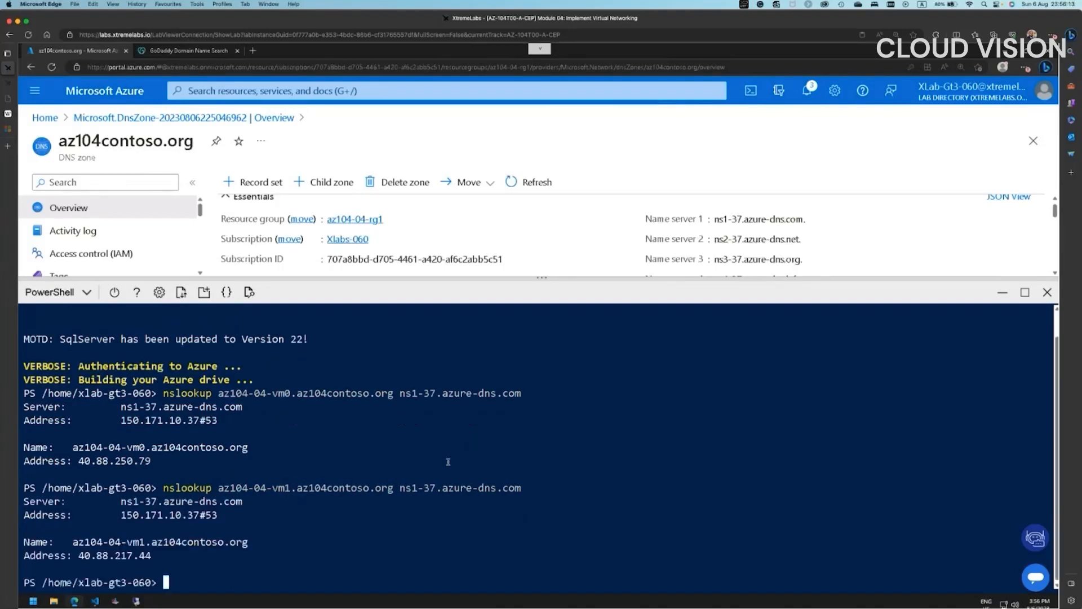